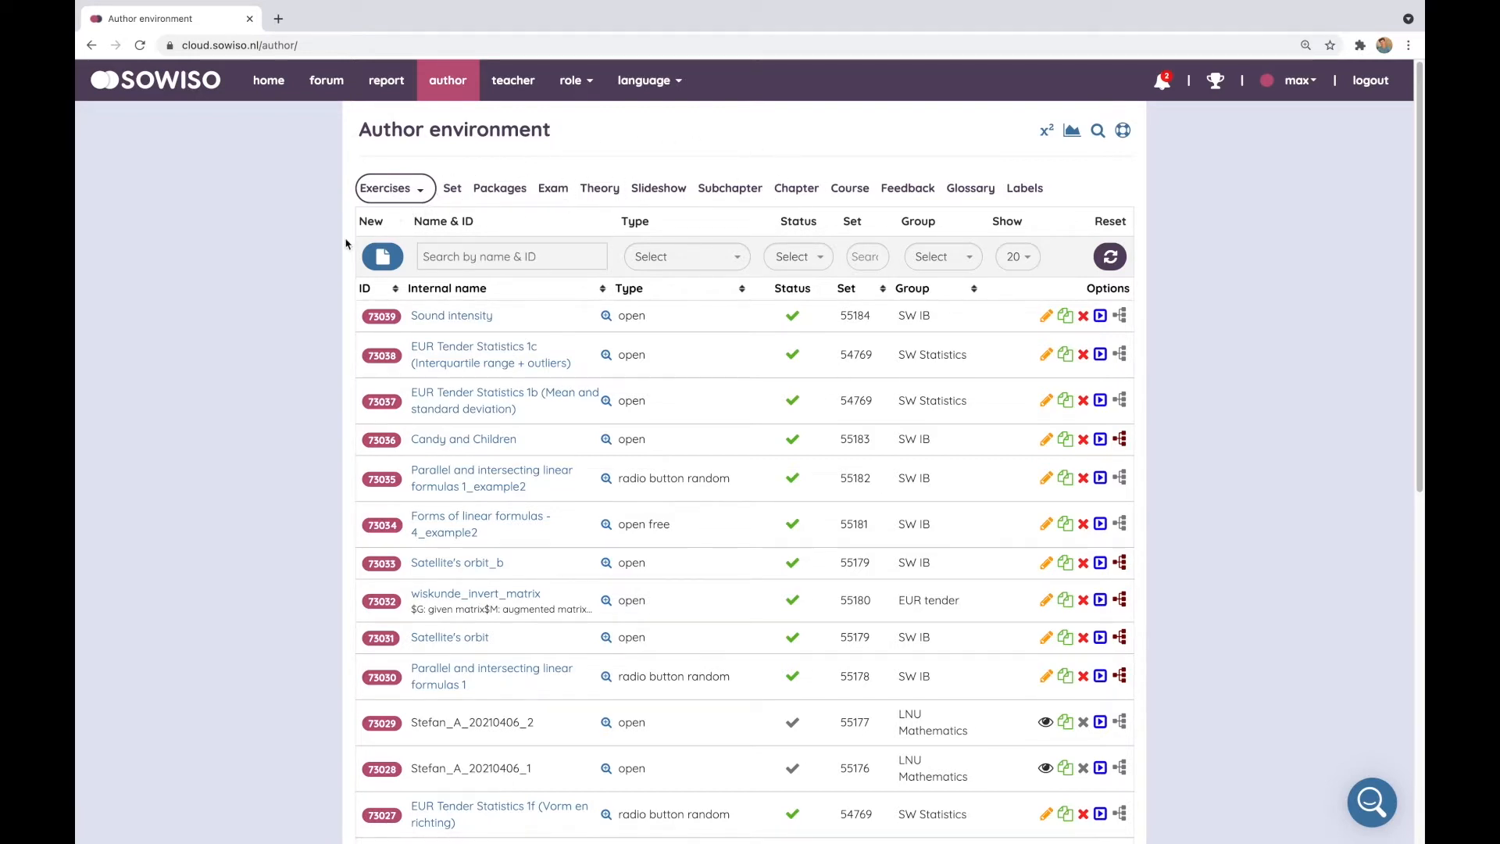
Start a new exercise and set its author group to EUR tender
click(384, 261)
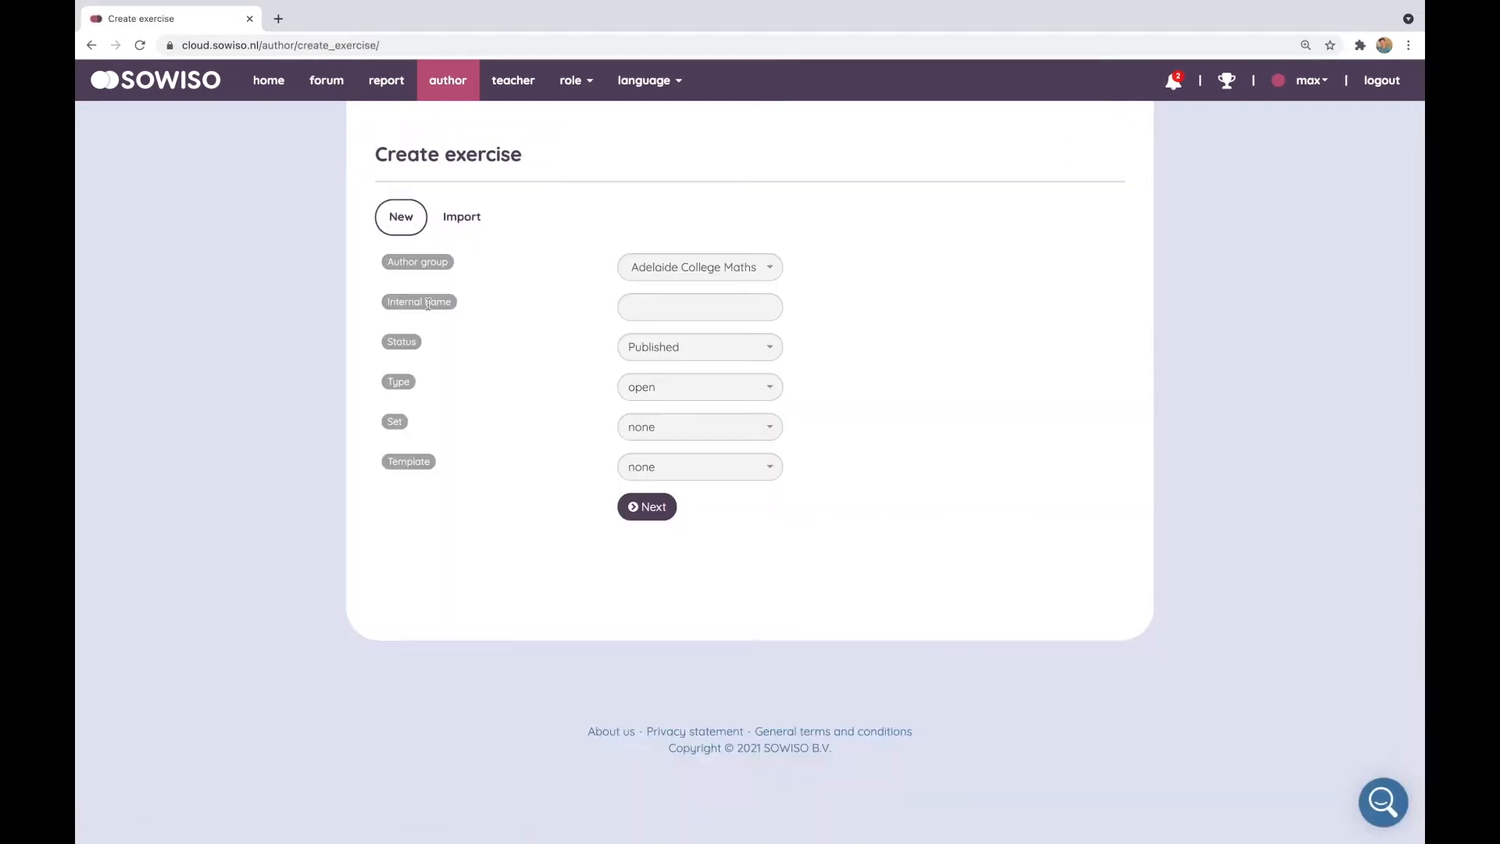
click(649, 267)
text(eur)
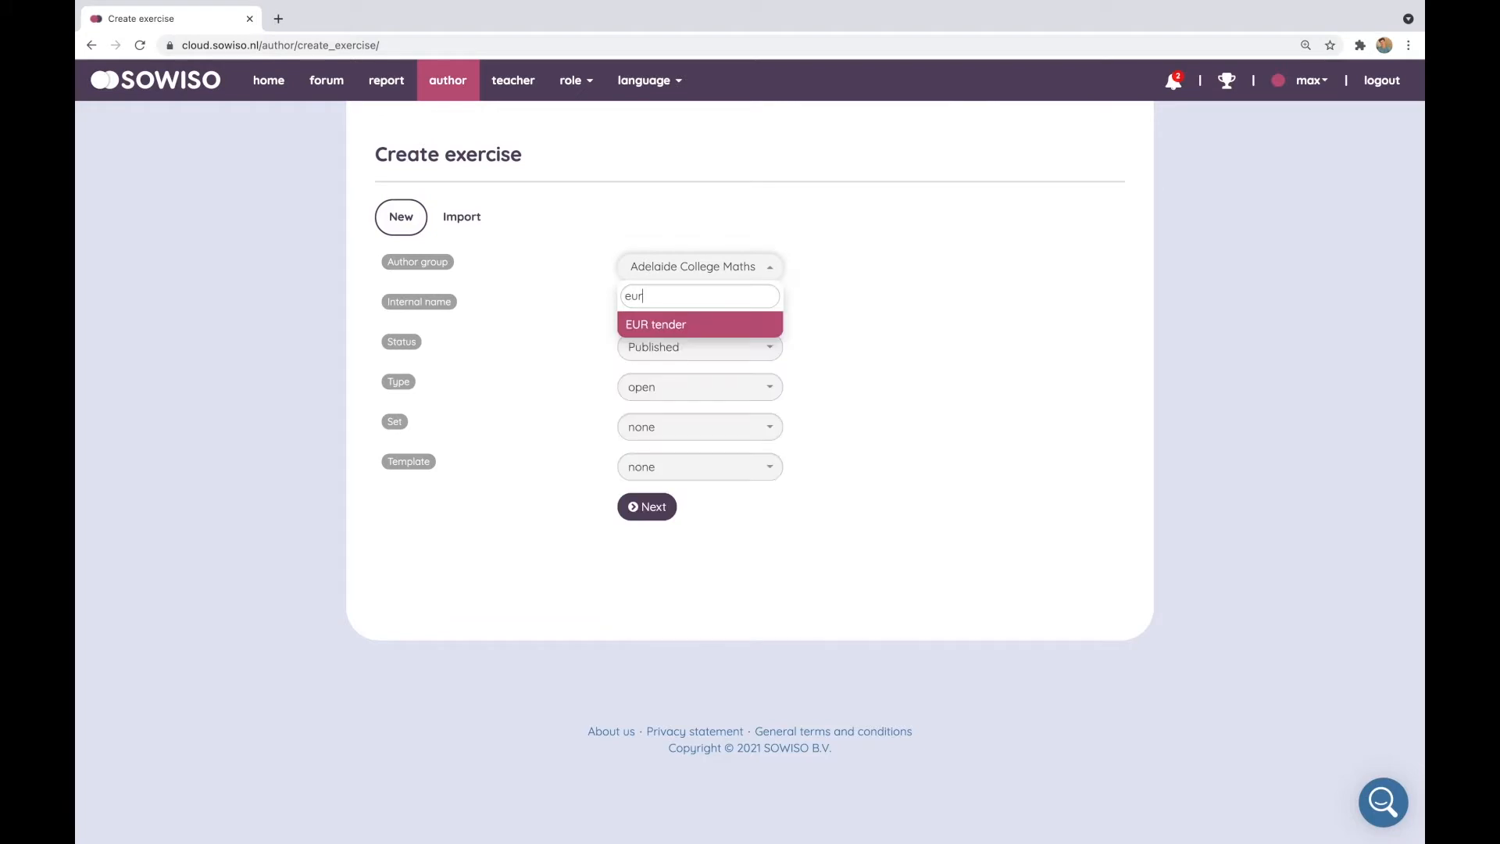
click(683, 324)
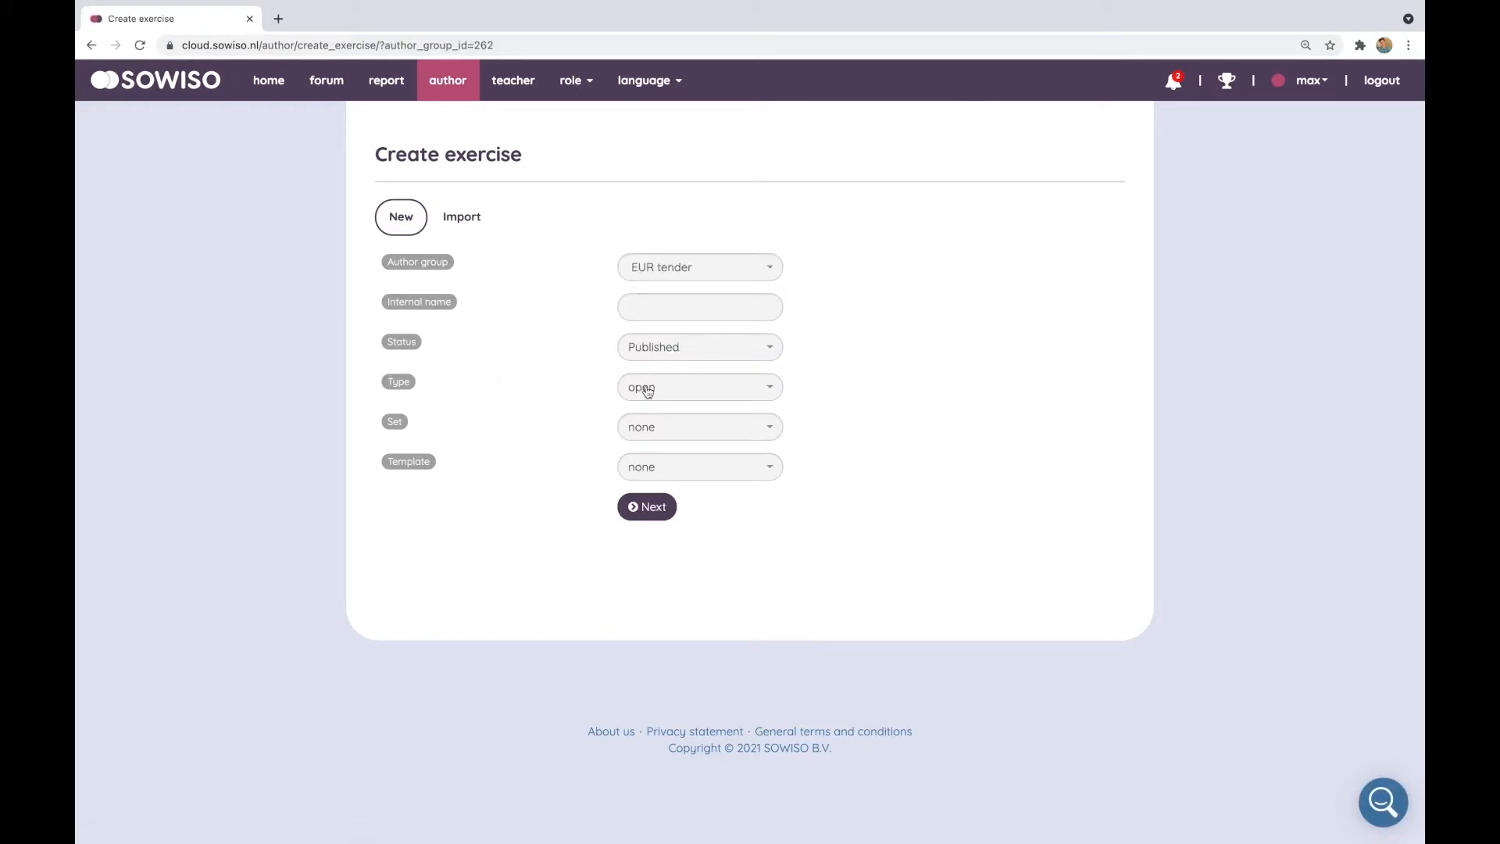
Give the exercise the internal name demo and continue to the exercise editor
click(703, 309)
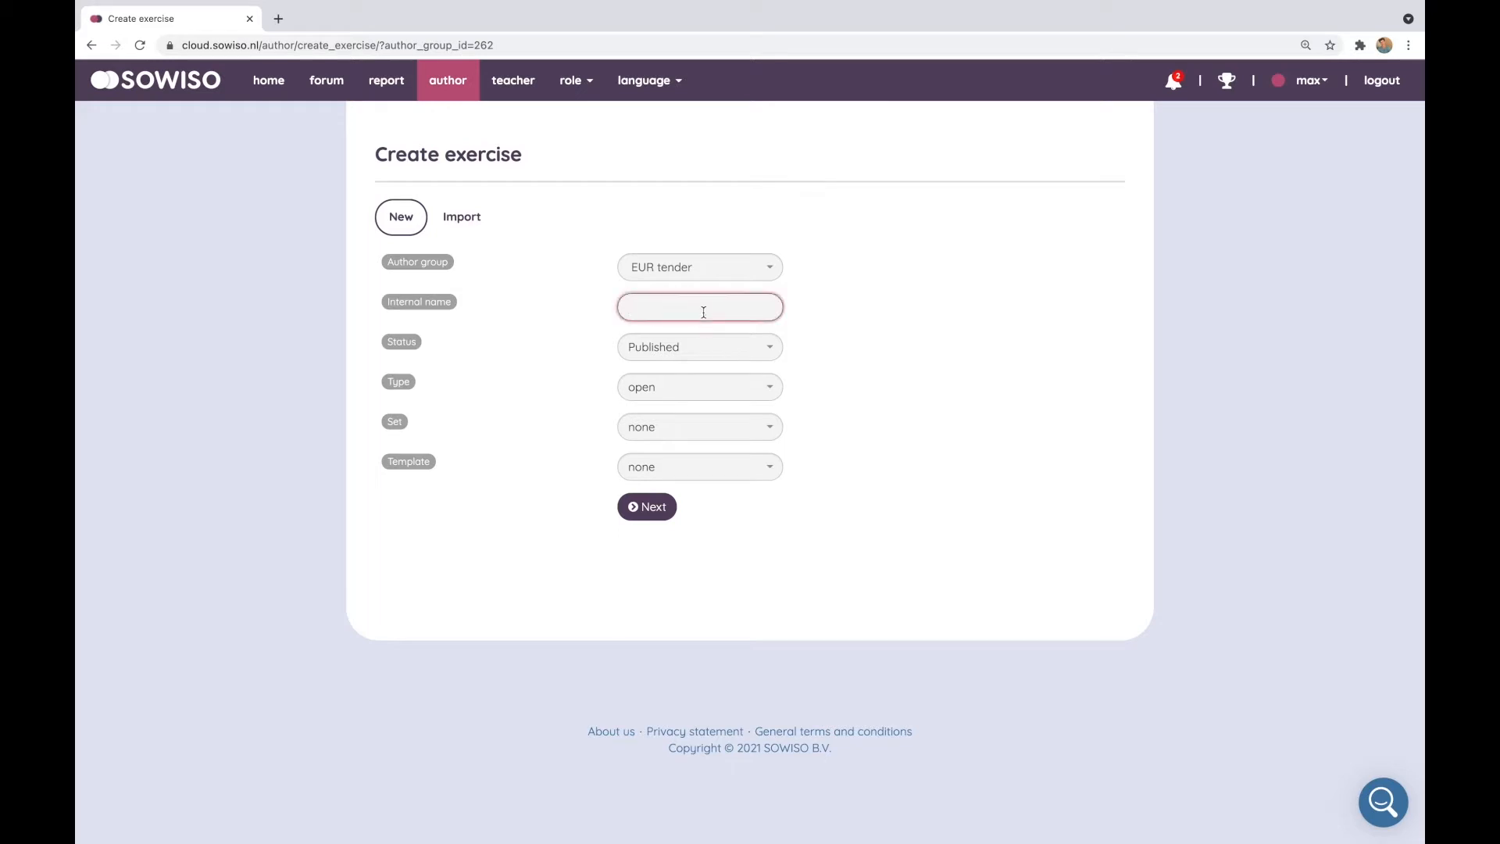
text(demo)
click(659, 508)
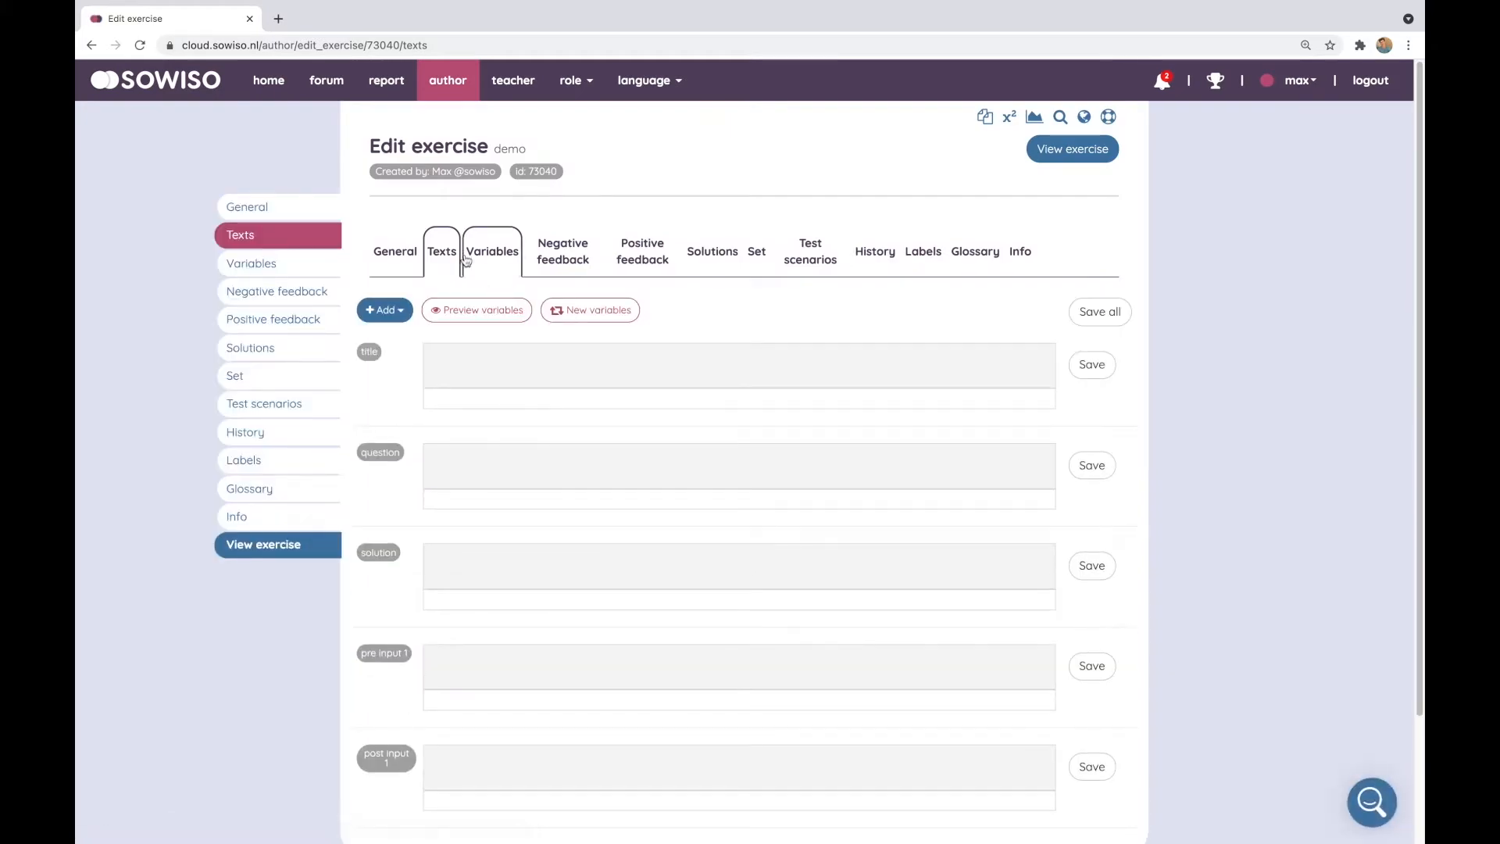
Enter the placeholder texts 'title' and 'question' in the title and question fields
scroll(566, 329, down, 2)
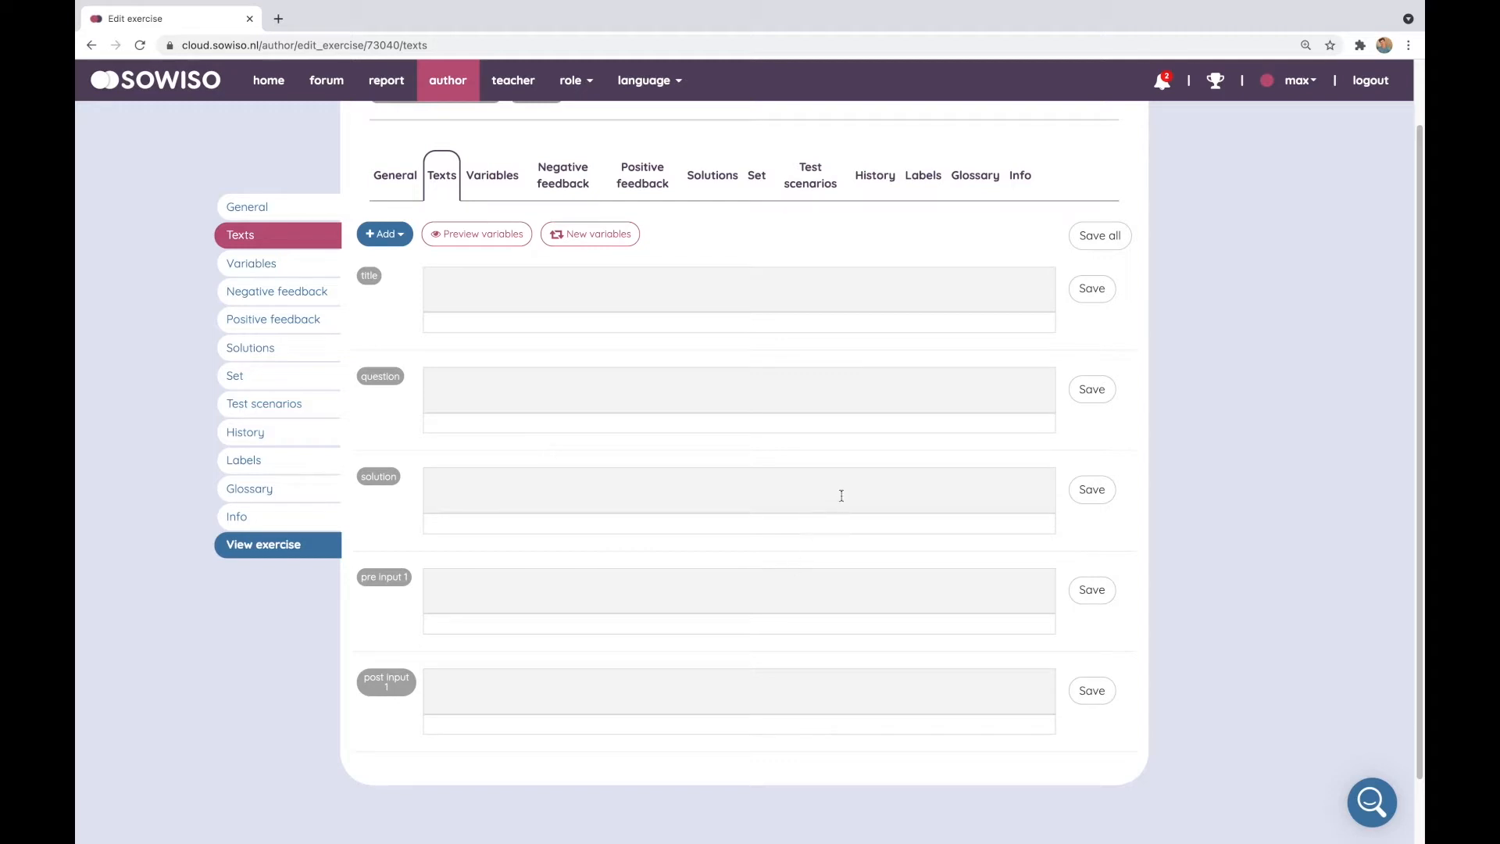
click(635, 404)
click(579, 291)
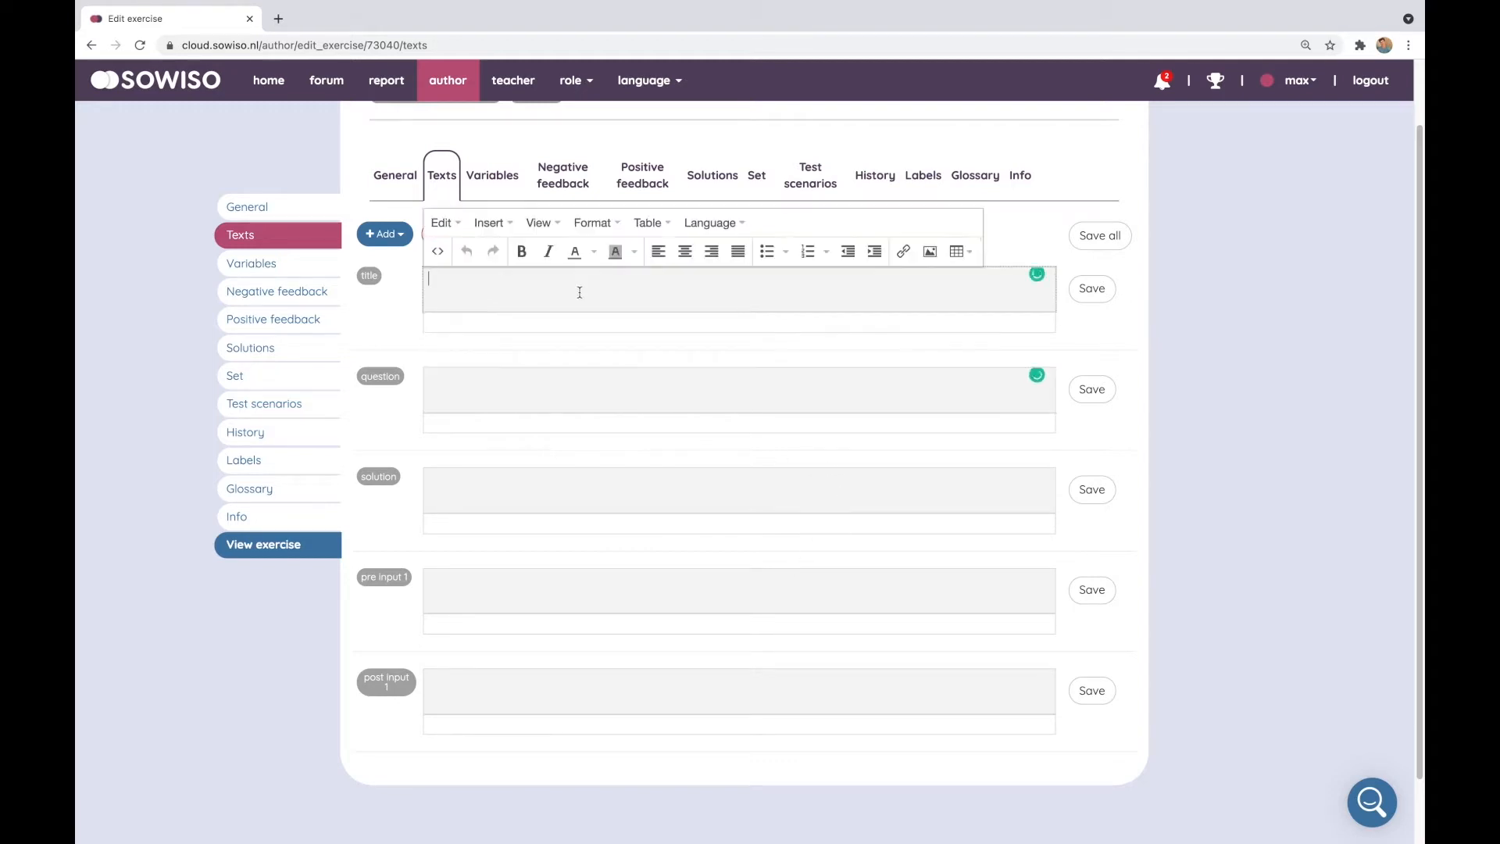
text(title)
click(521, 375)
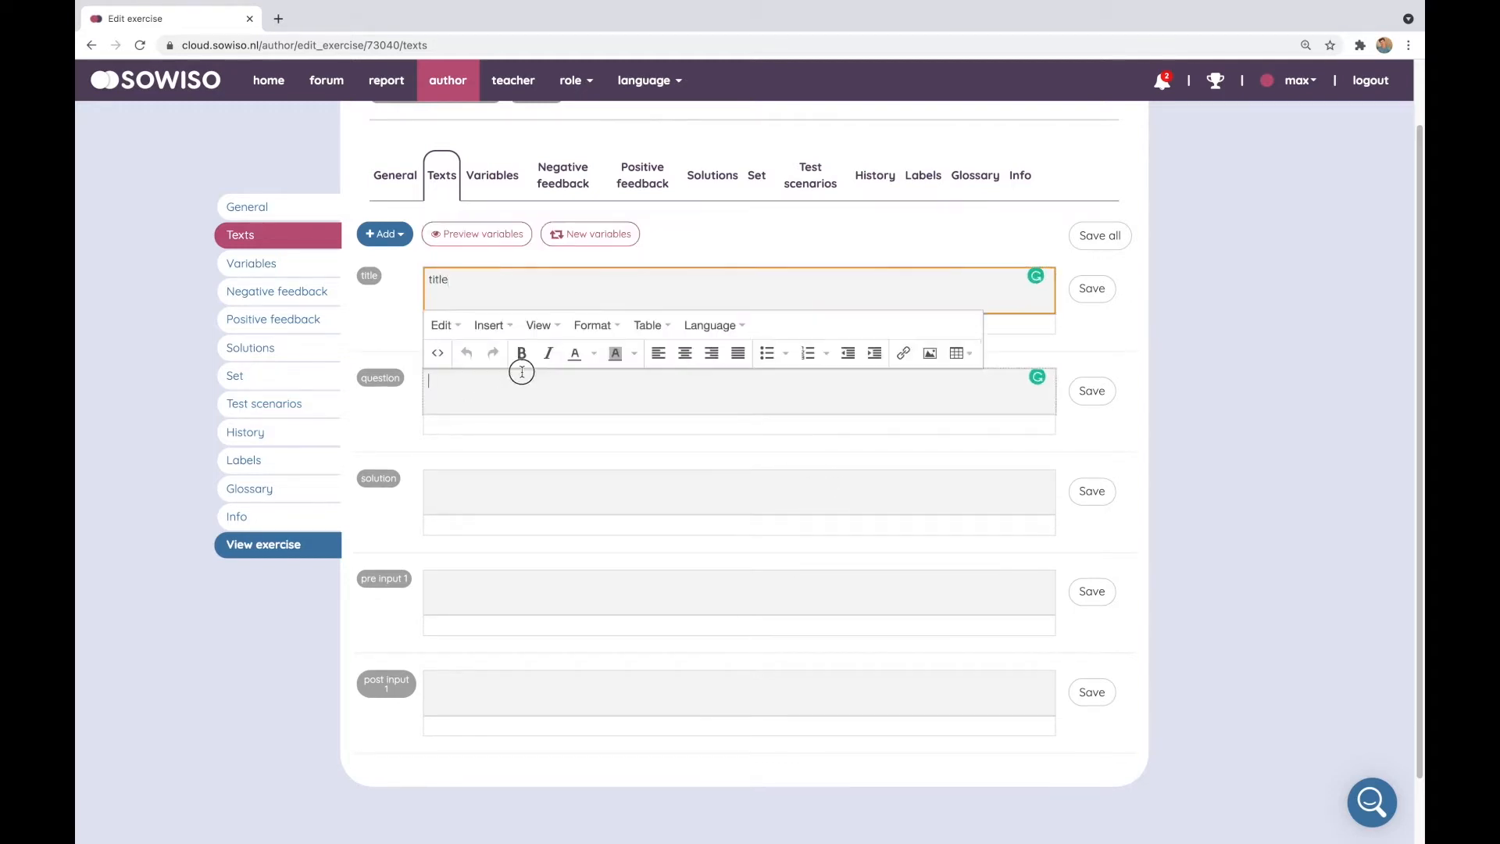
text(questio)
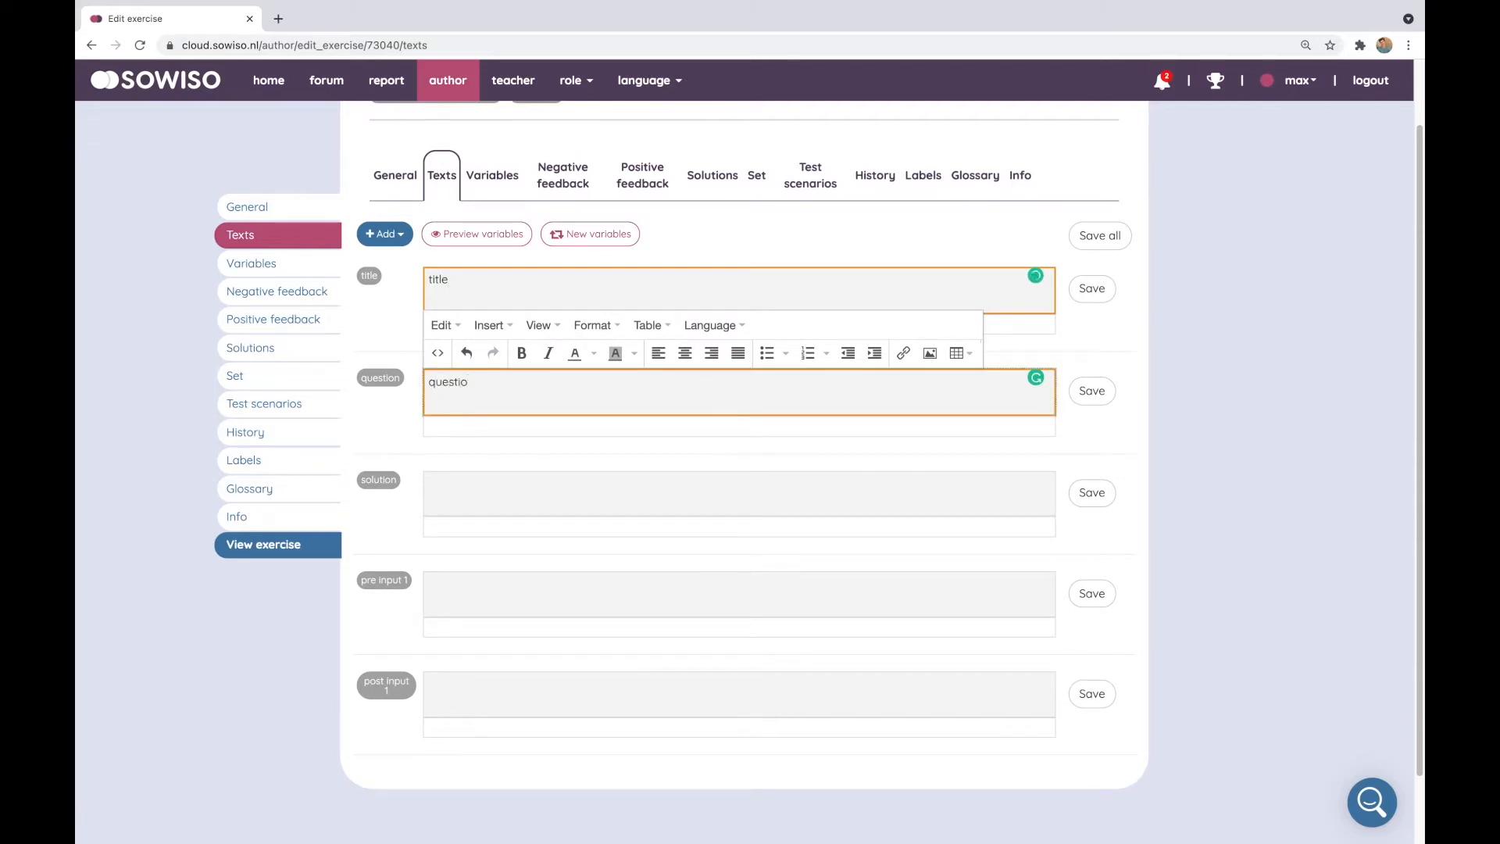
text(n)
Enter 'solution', 'before' and 'after' in the solution, pre input 1 and post input 1 fields, then save all texts
click(503, 478)
text(solution)
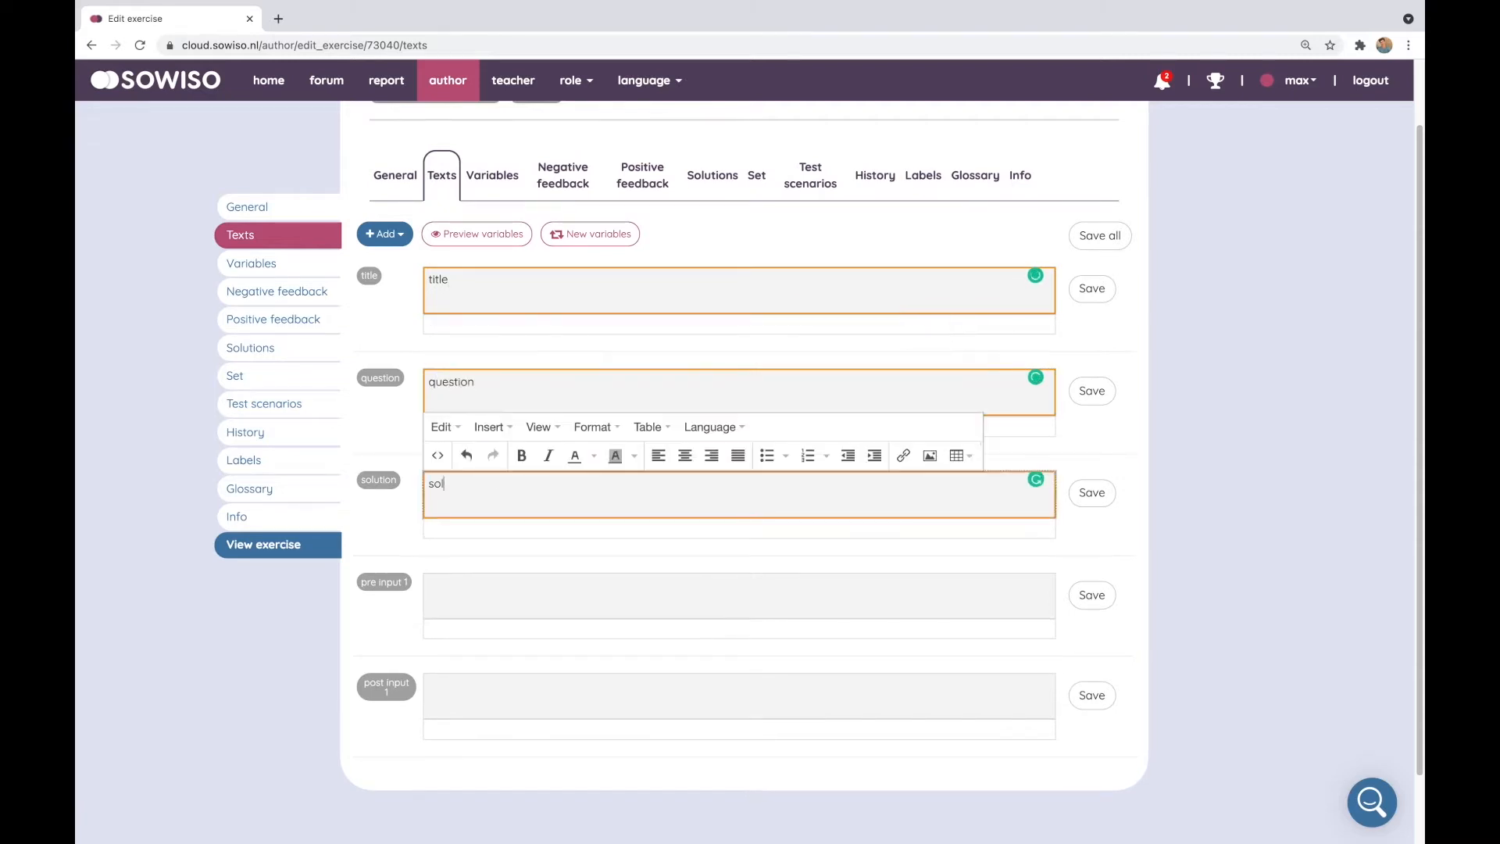
click(506, 586)
text(before)
click(495, 693)
text(after)
click(1100, 235)
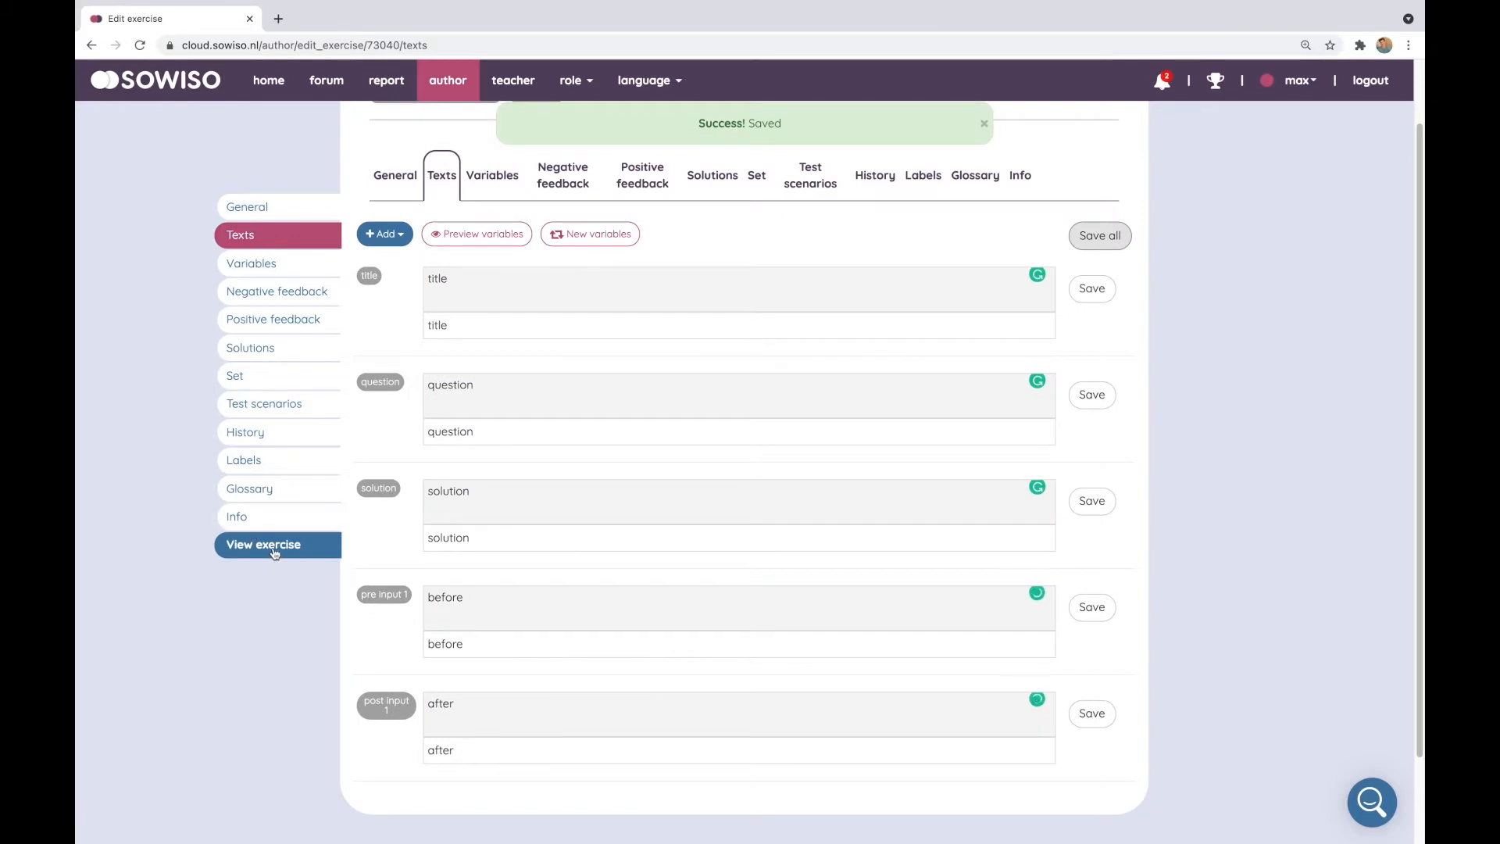
Preview the exercise, reveal its solution, and close the preview tab
click(274, 551)
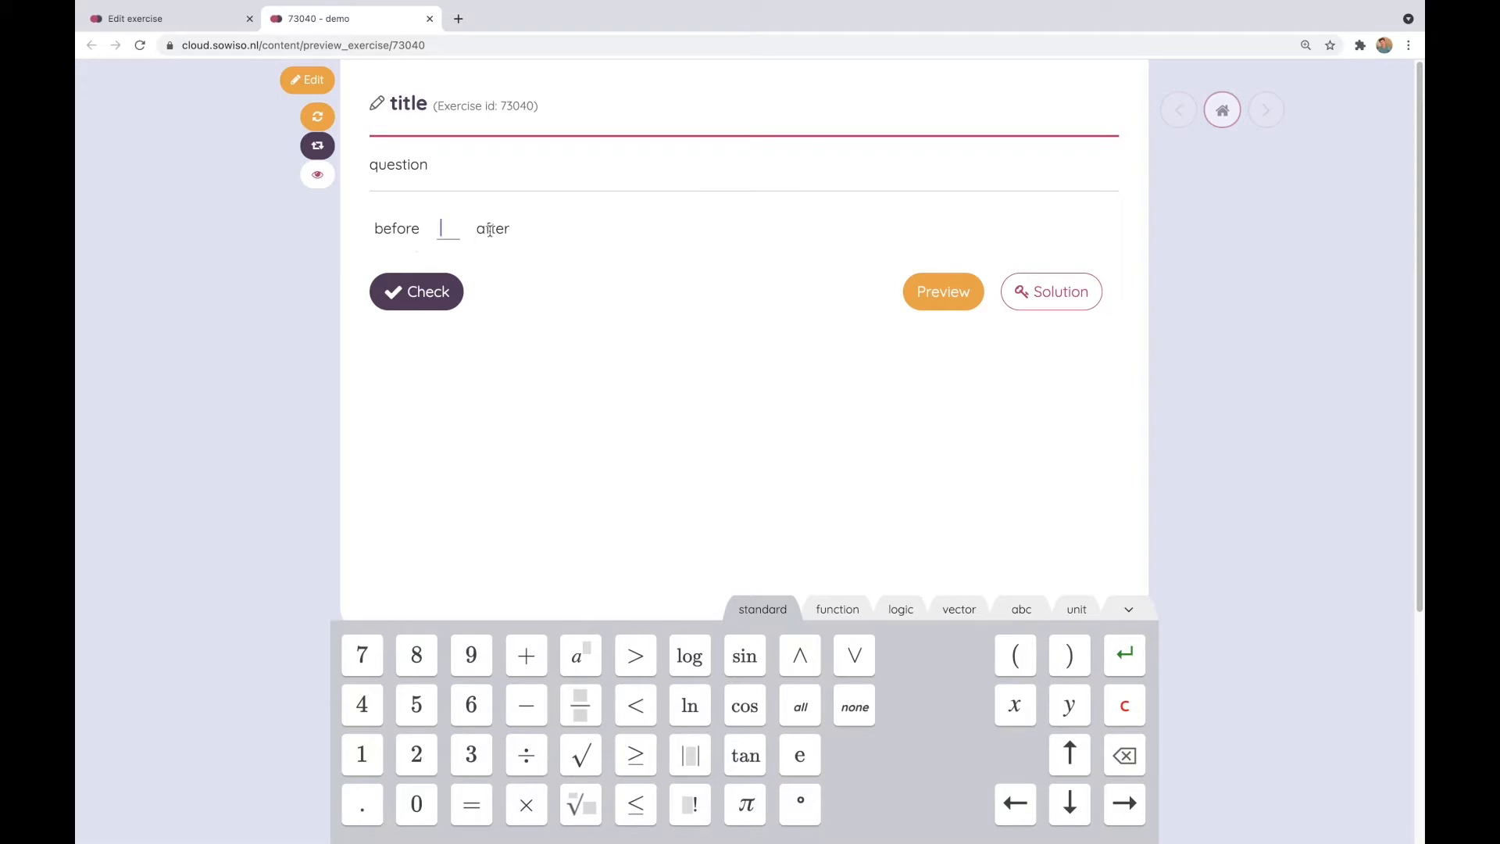
click(1054, 305)
drag(438, 234, 377, 227)
click(371, 253)
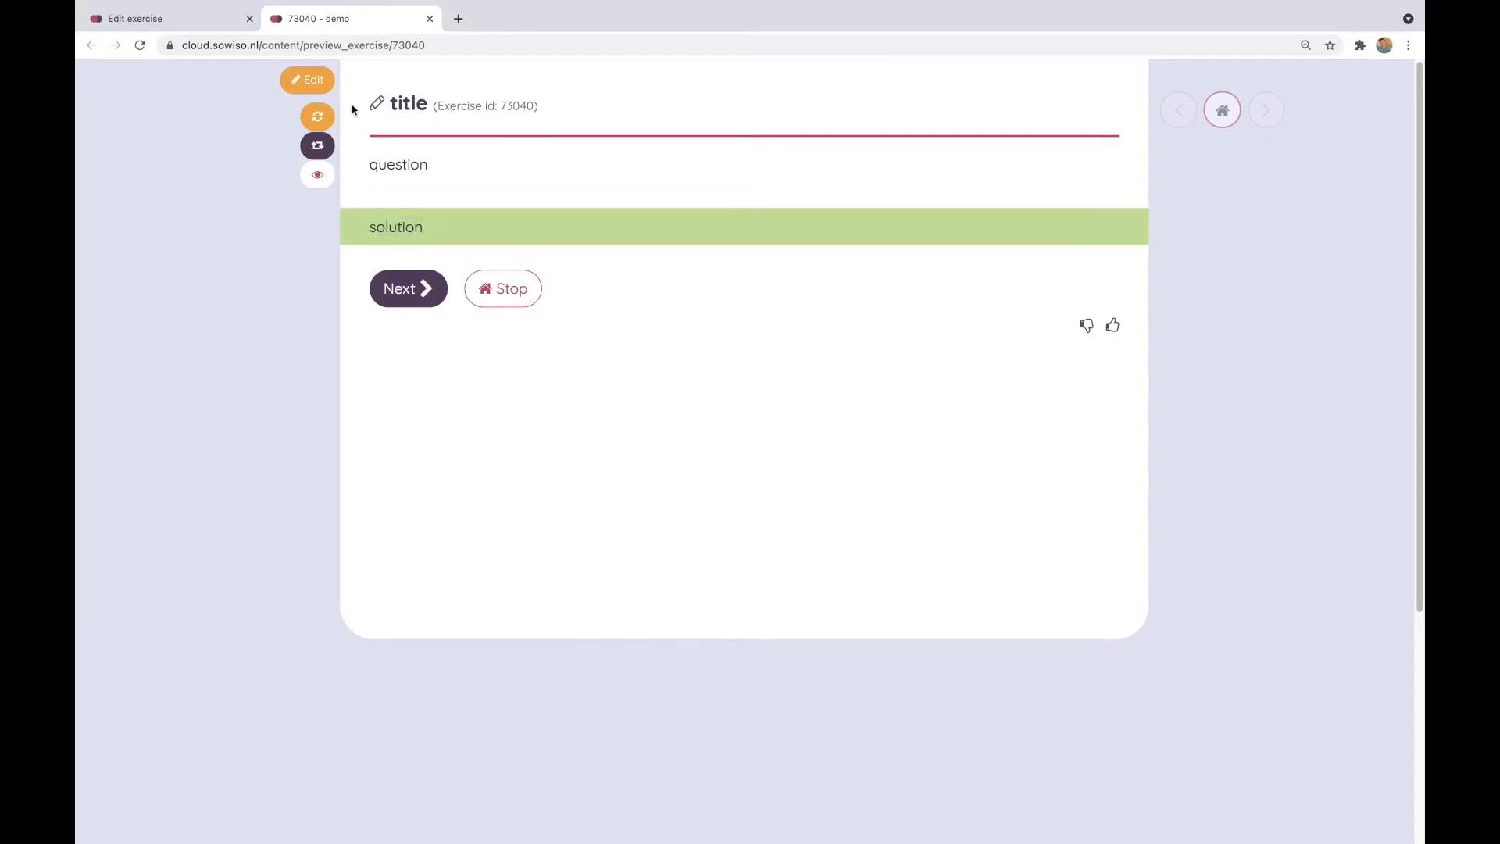
click(429, 19)
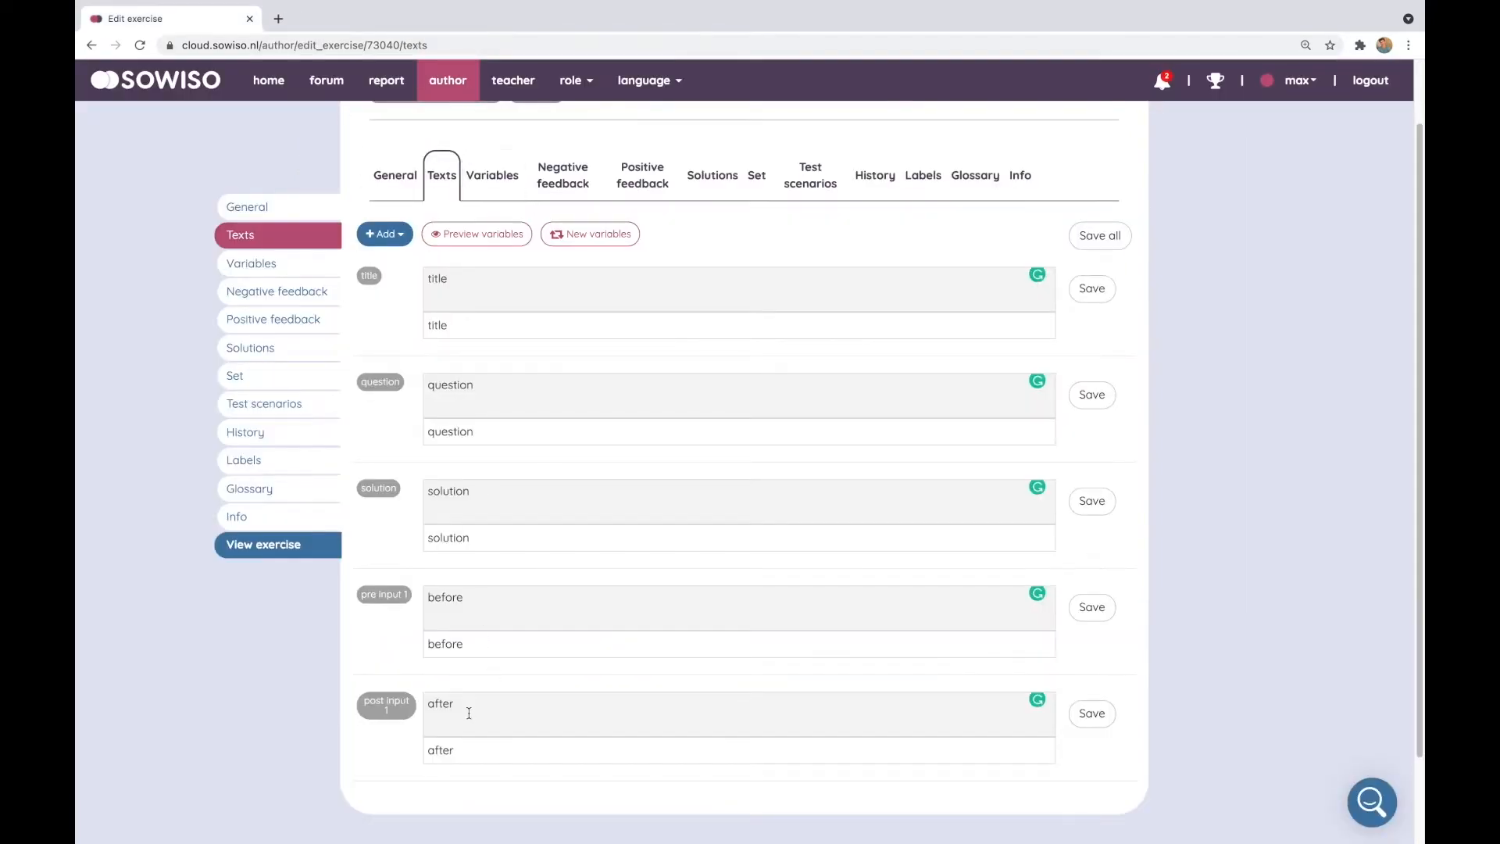
Clear the post input 1 and pre input 1 texts and save both fields
click(469, 712)
double_click(446, 703)
key(BackSpace)
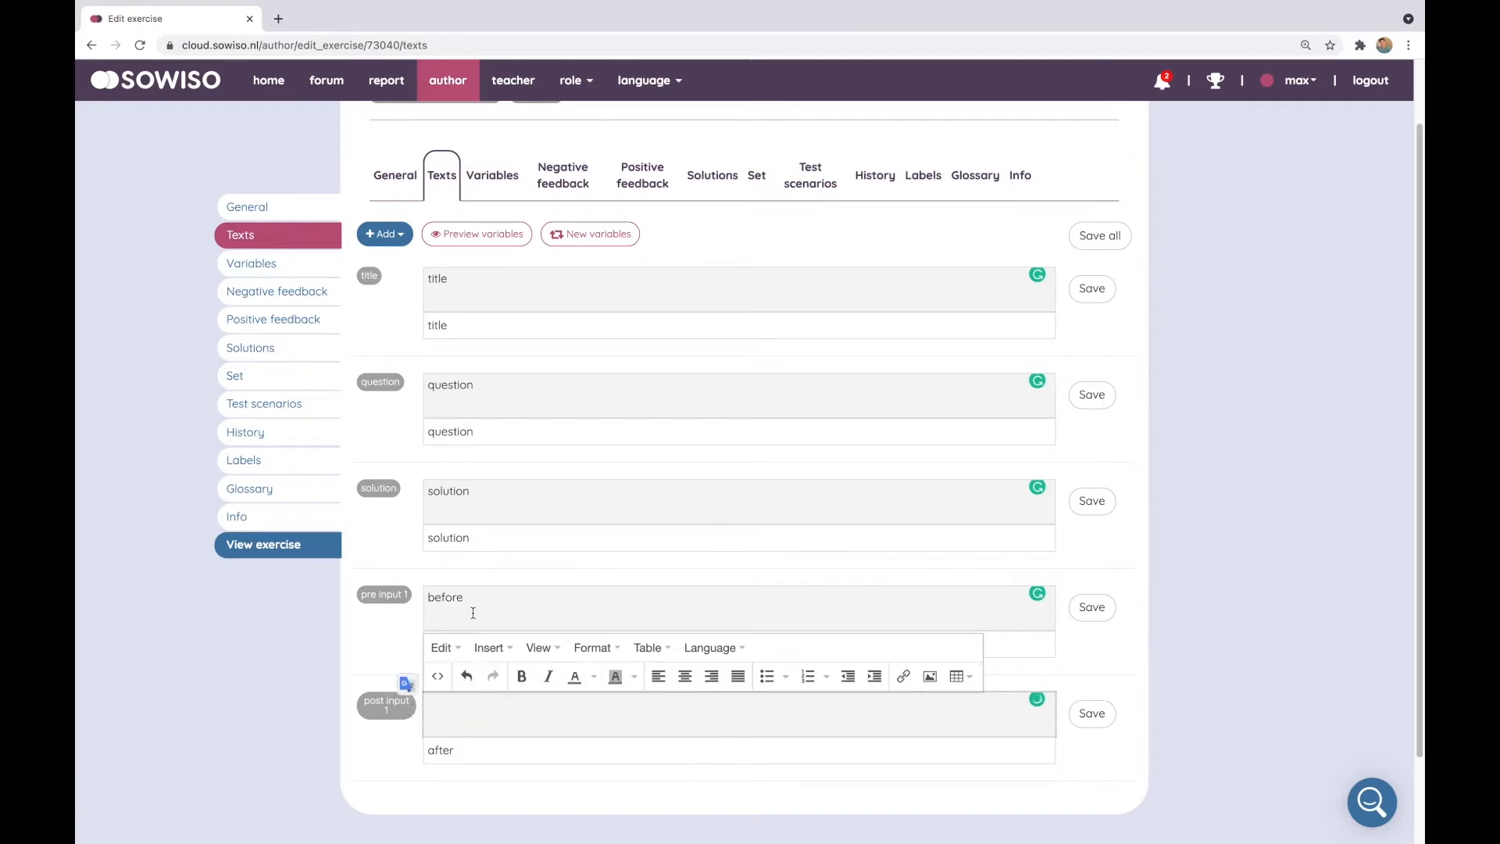
double_click(446, 597)
key(BackSpace)
click(1092, 715)
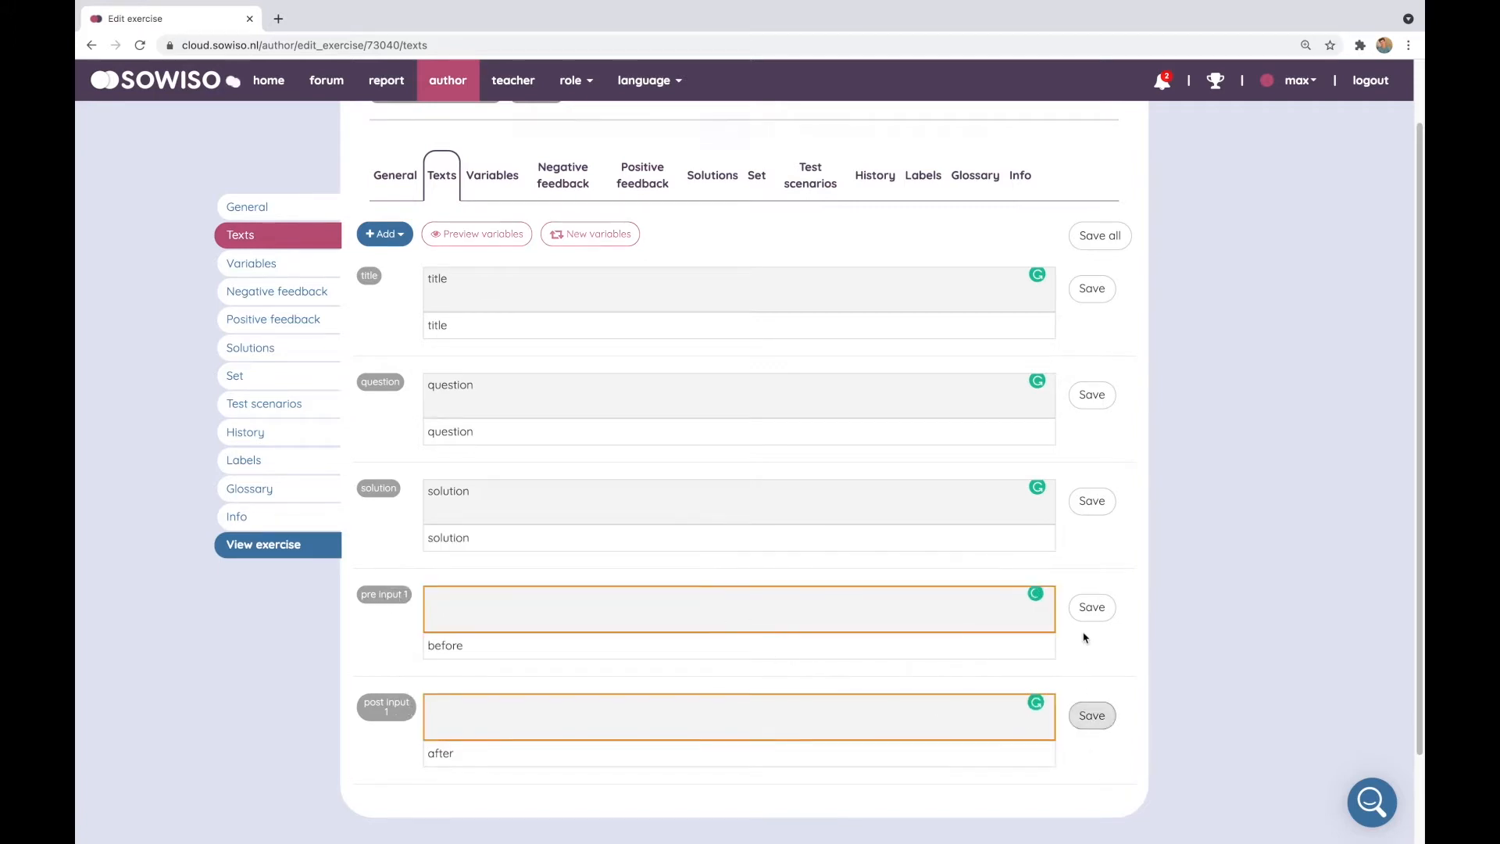
click(1091, 608)
Clear the solution, title and question texts, saving each field
double_click(432, 490)
key(BackSpace)
click(1092, 501)
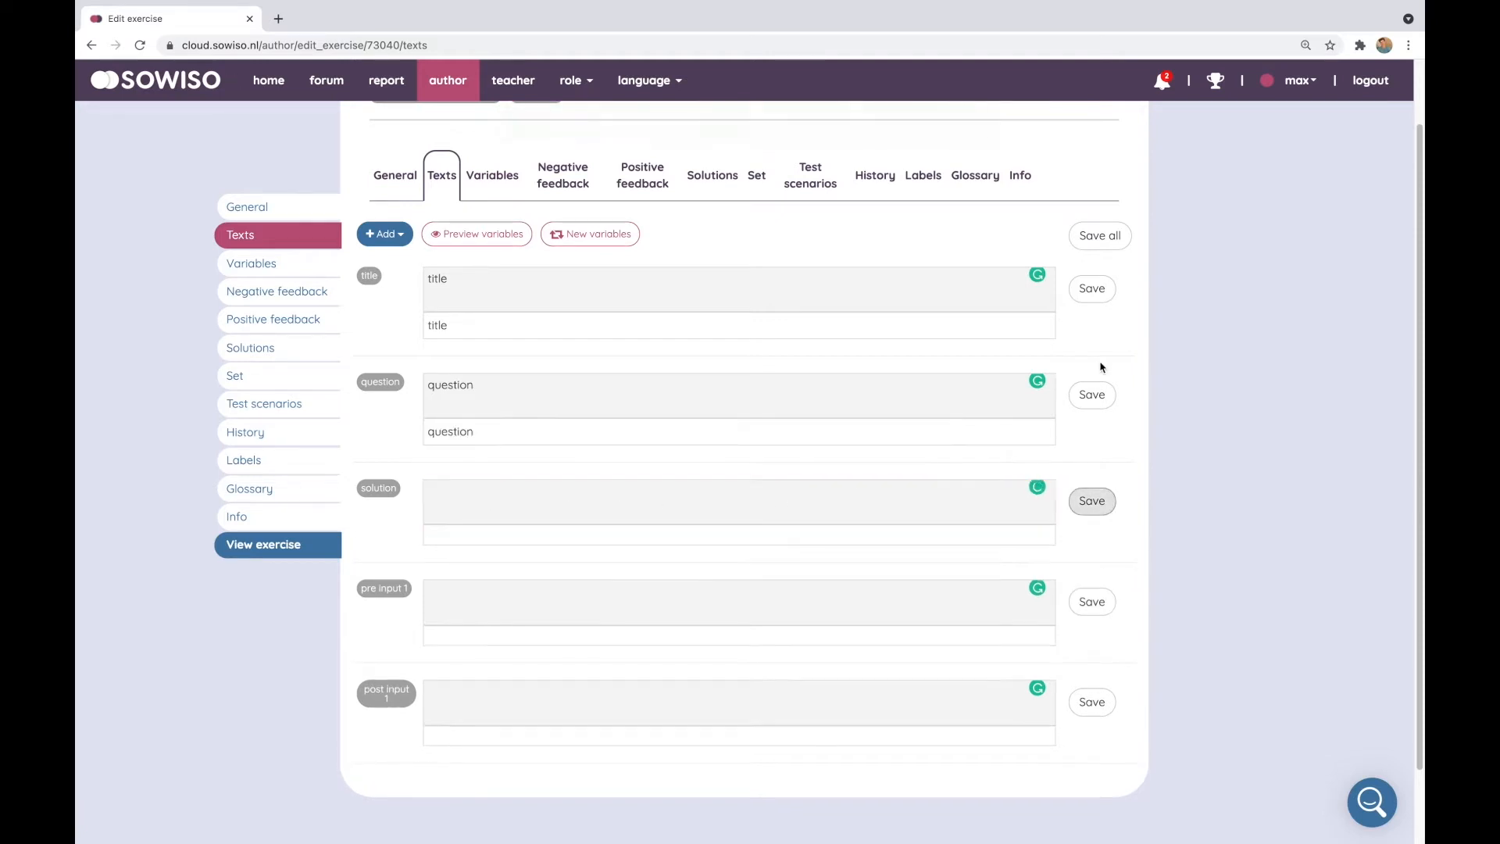
double_click(441, 279)
key(BackSpace)
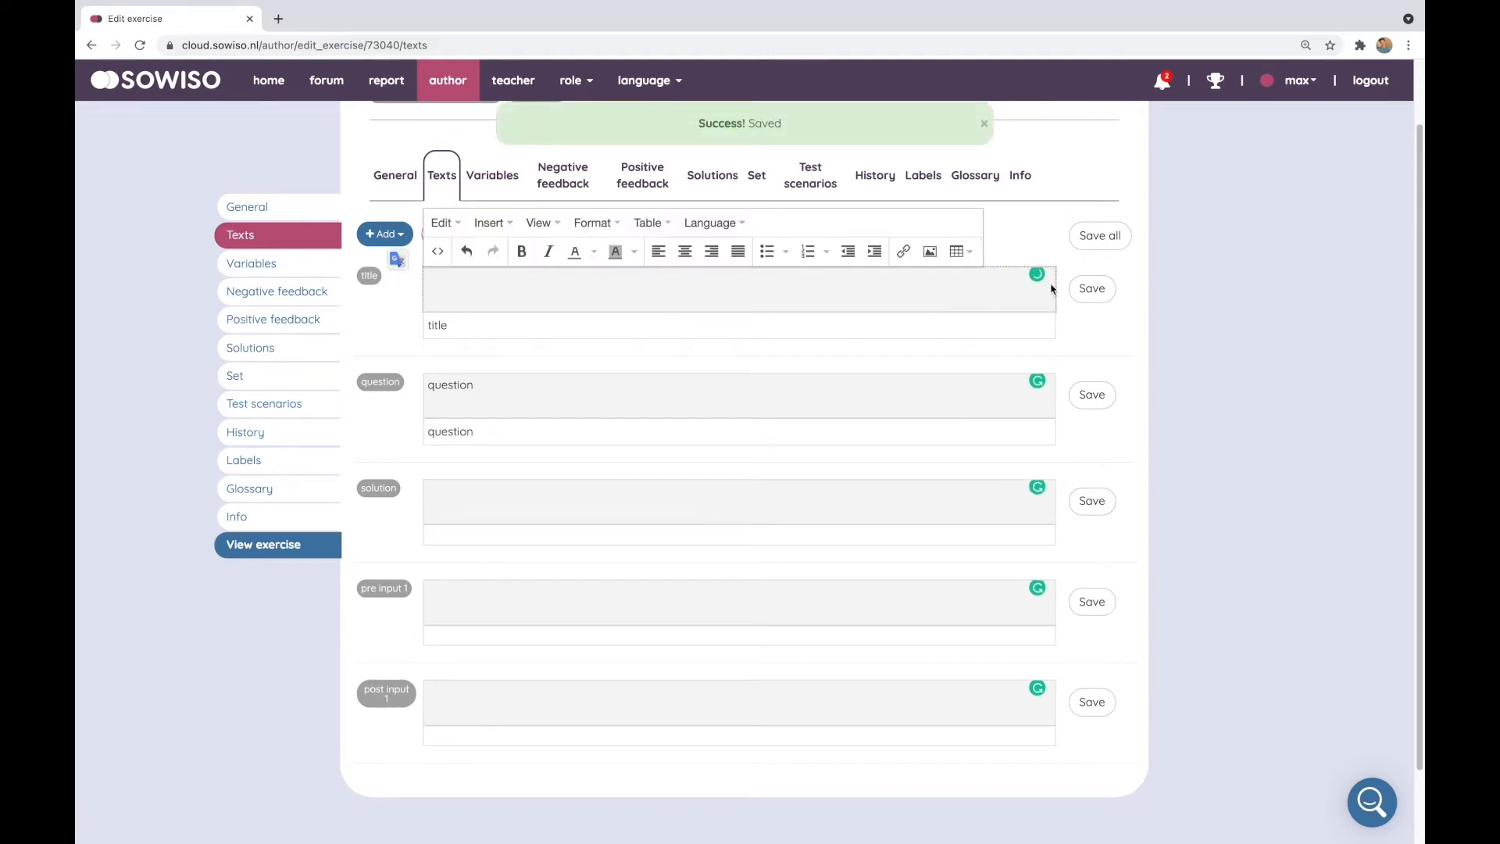
click(1092, 288)
double_click(430, 383)
key(BackSpace)
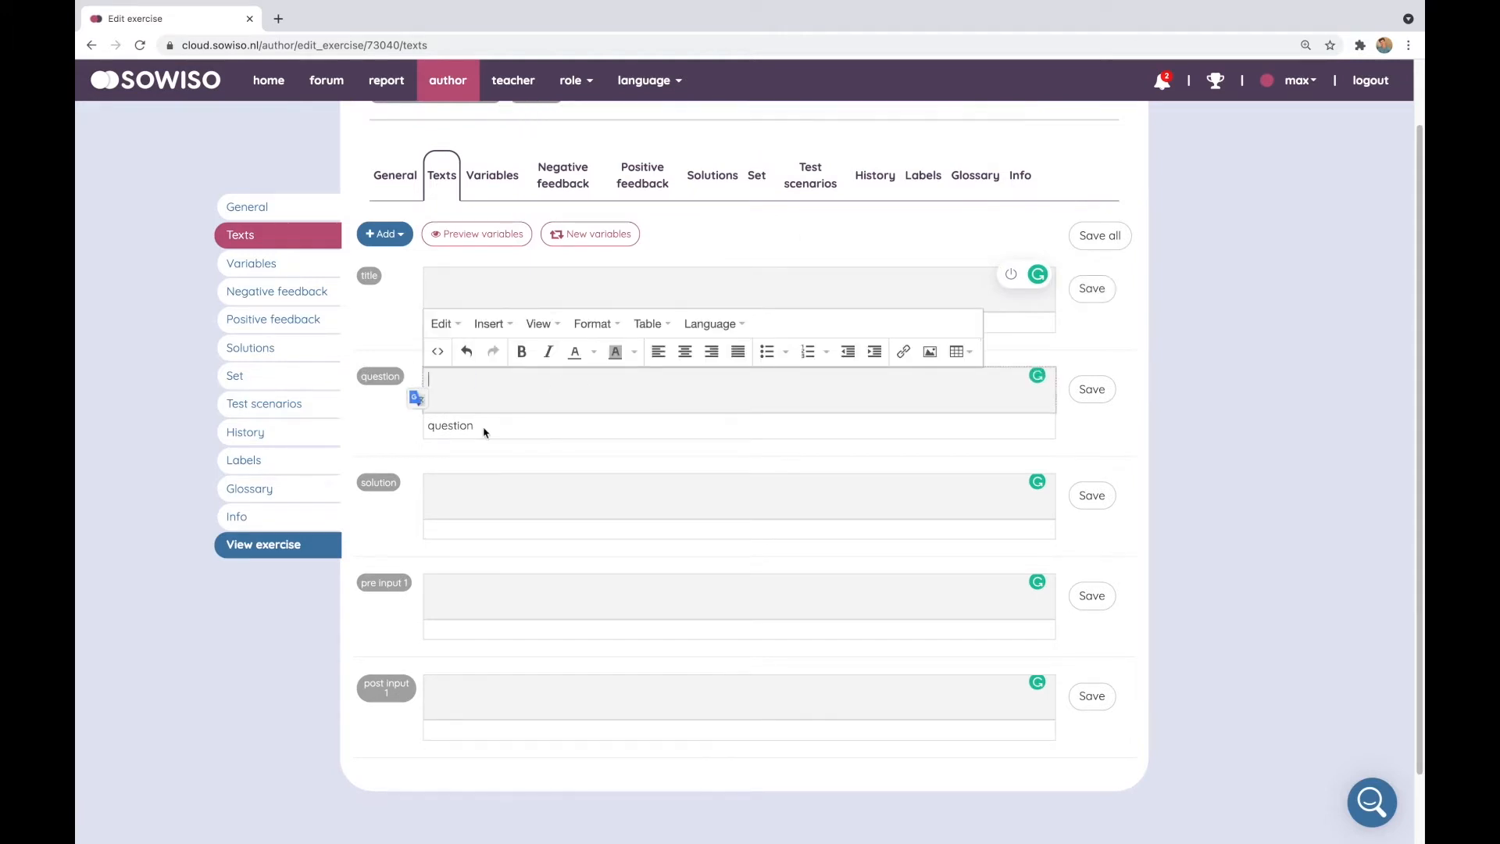
click(1092, 389)
Write 'This is a fraction' in the question field
click(860, 391)
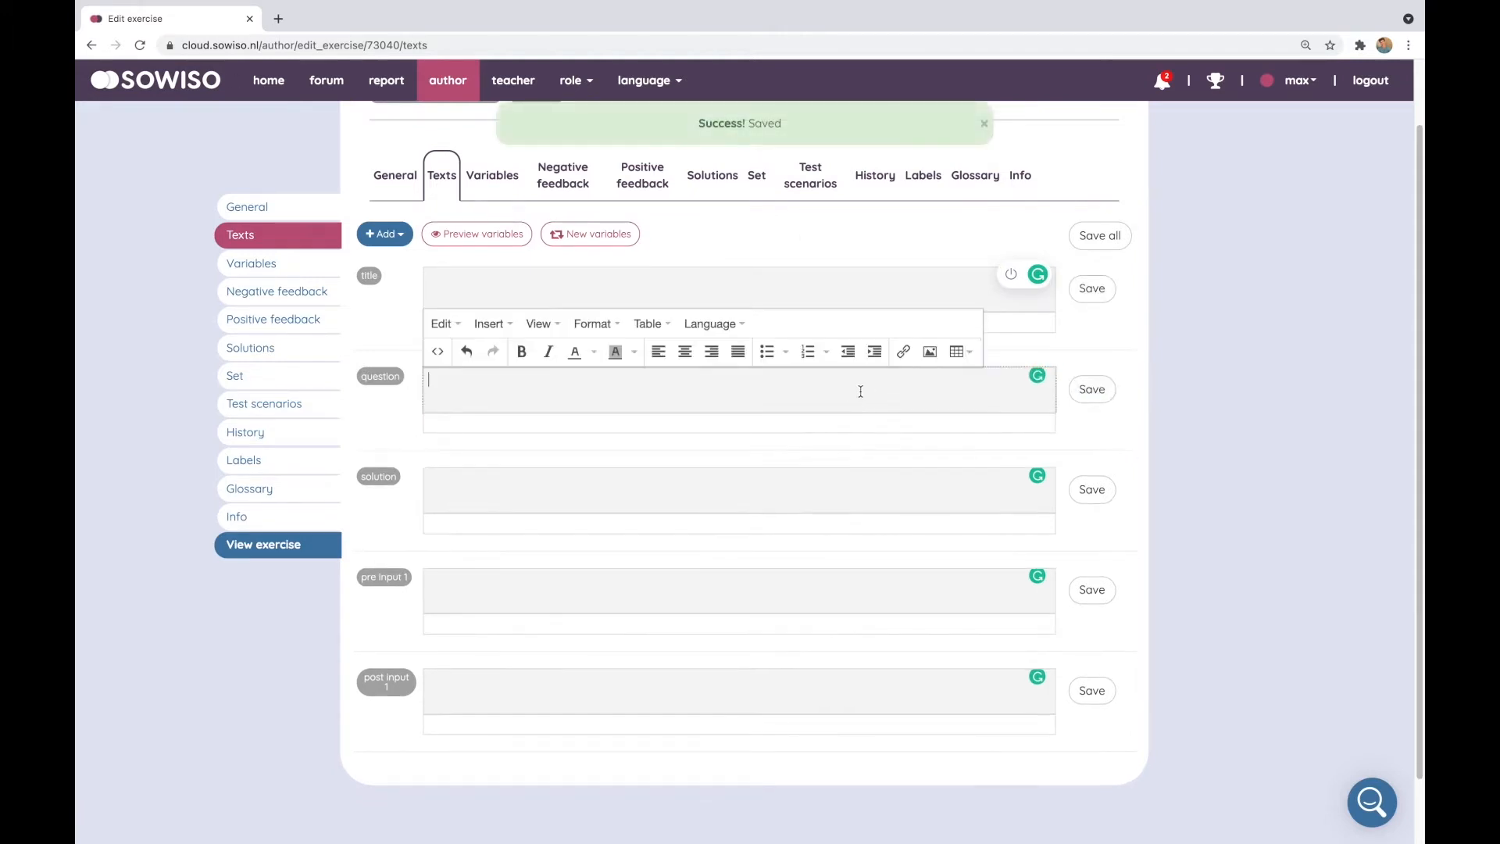
text(This)
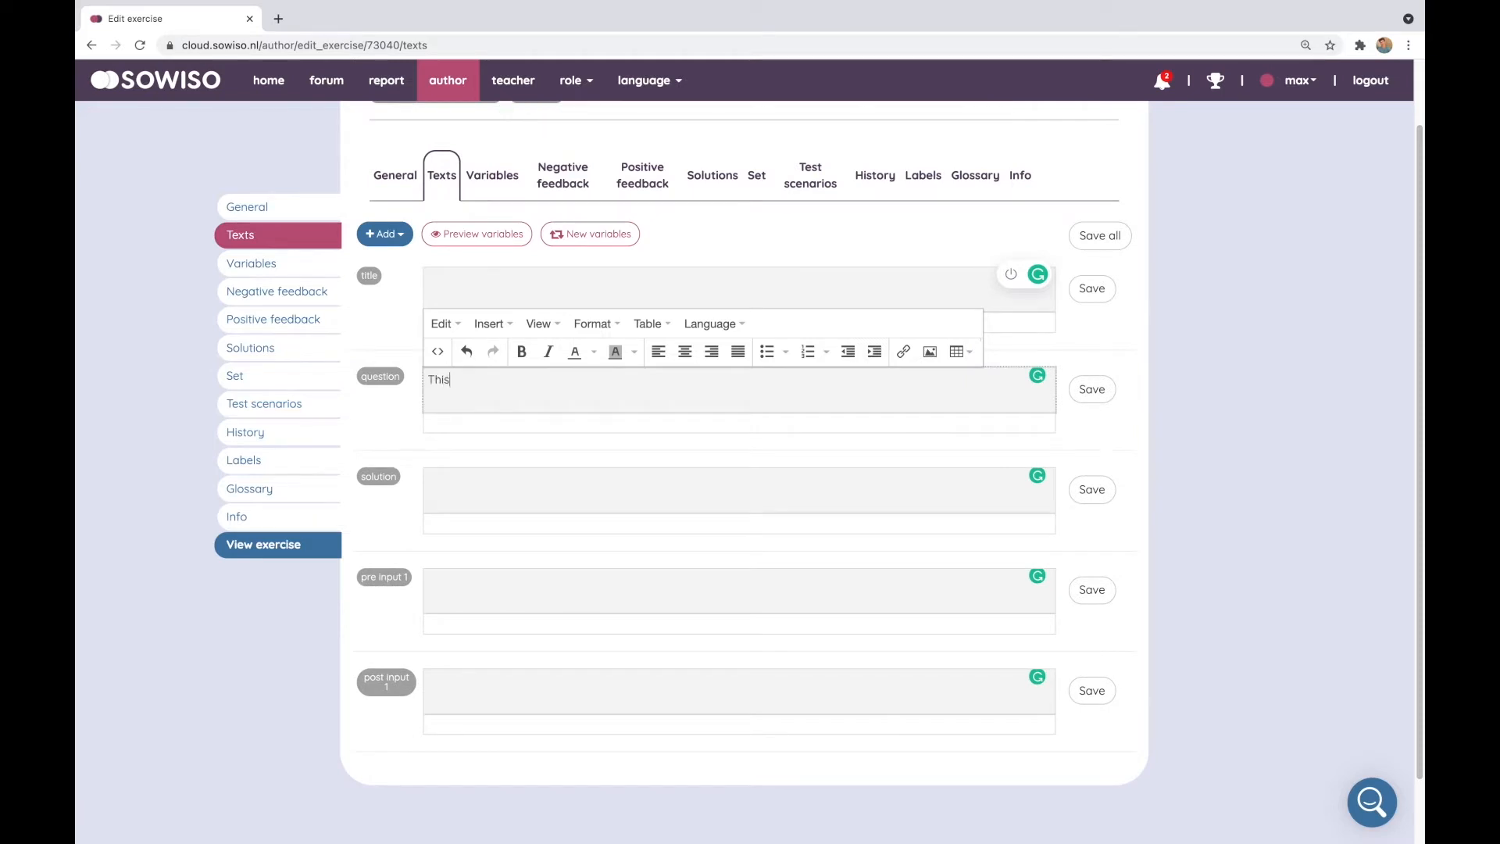
text( is afraction)
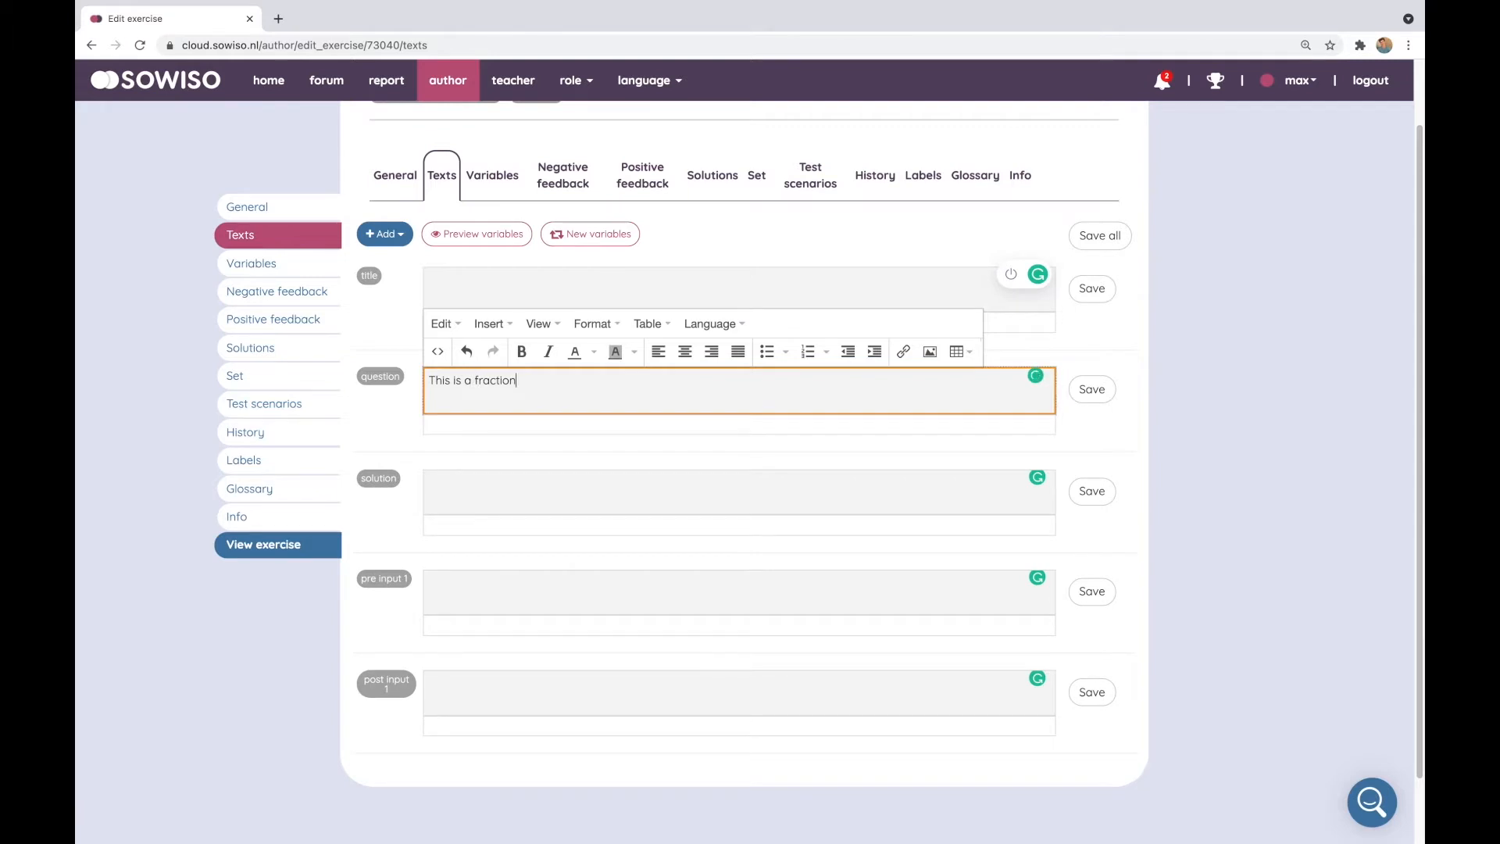
Add the formula #\frac{a}{b}# on a new line below and save the question
key(Return)
text(##)
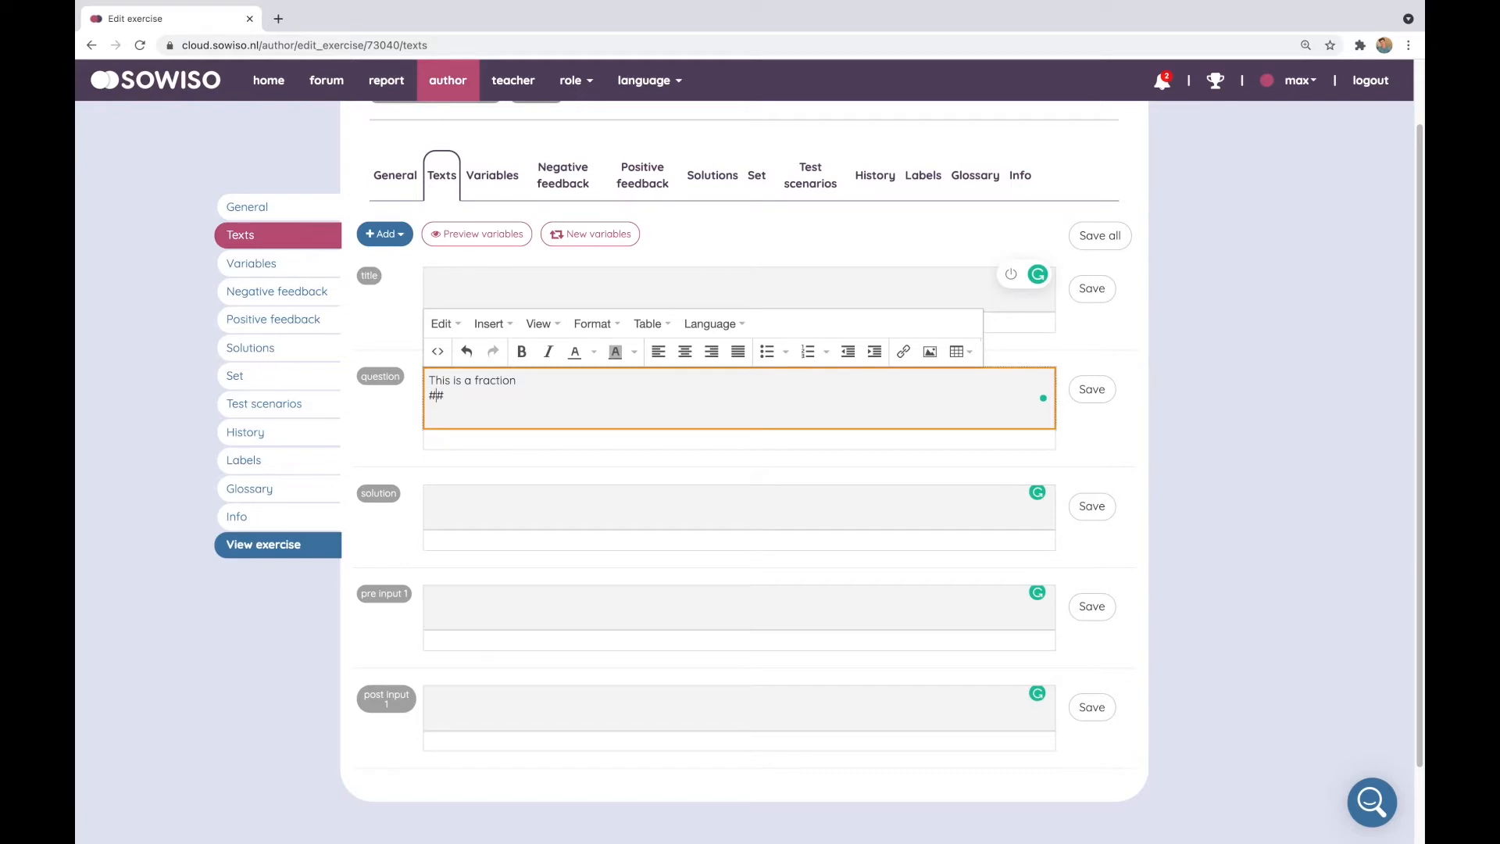
text(\frac{a}{b})
click(1091, 389)
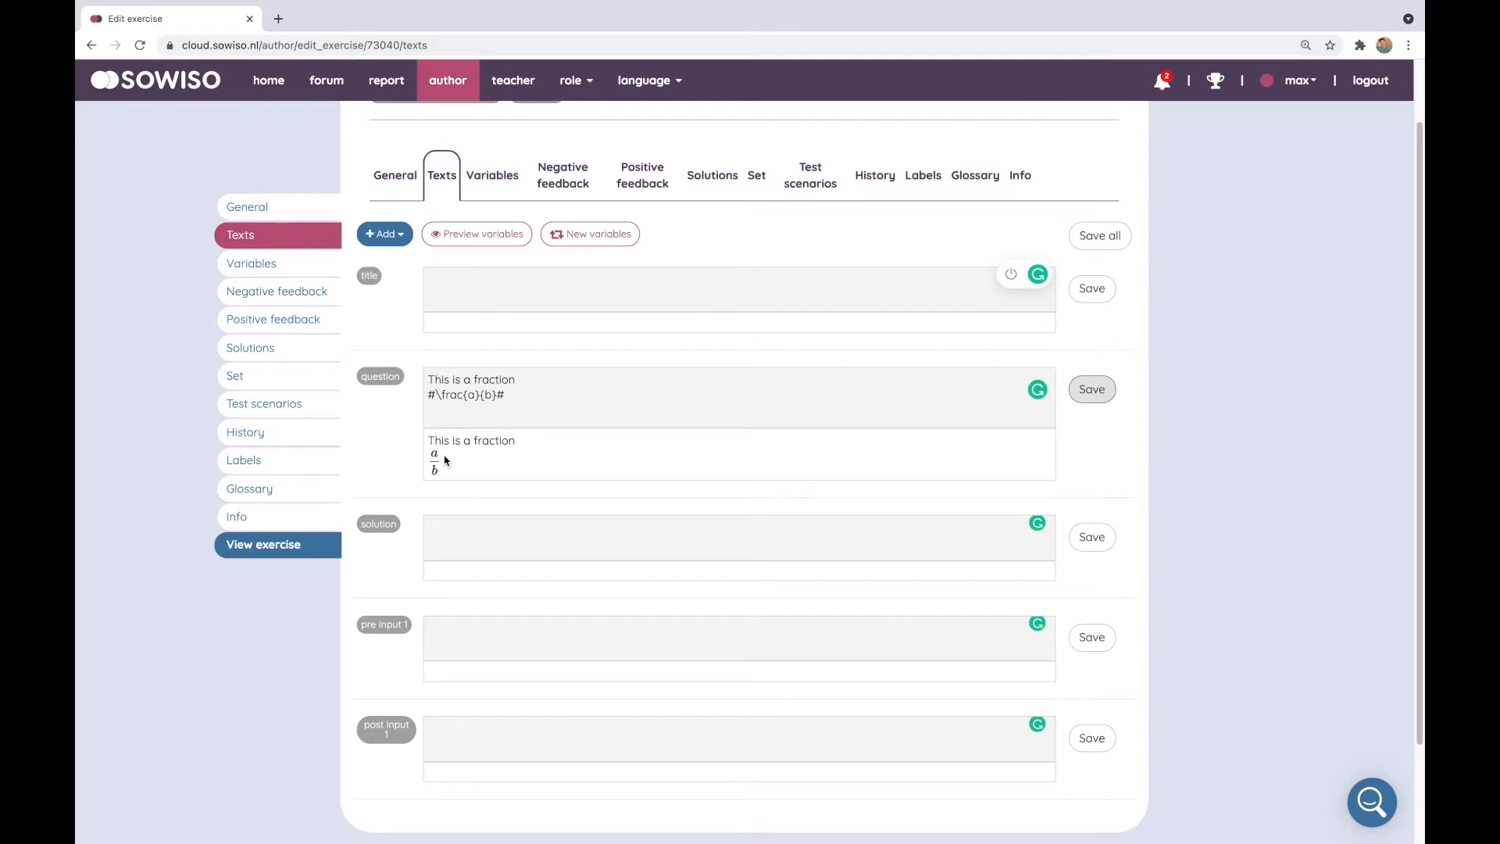
Copy the formula line and paste a duplicate two lines below it in the question
click(546, 400)
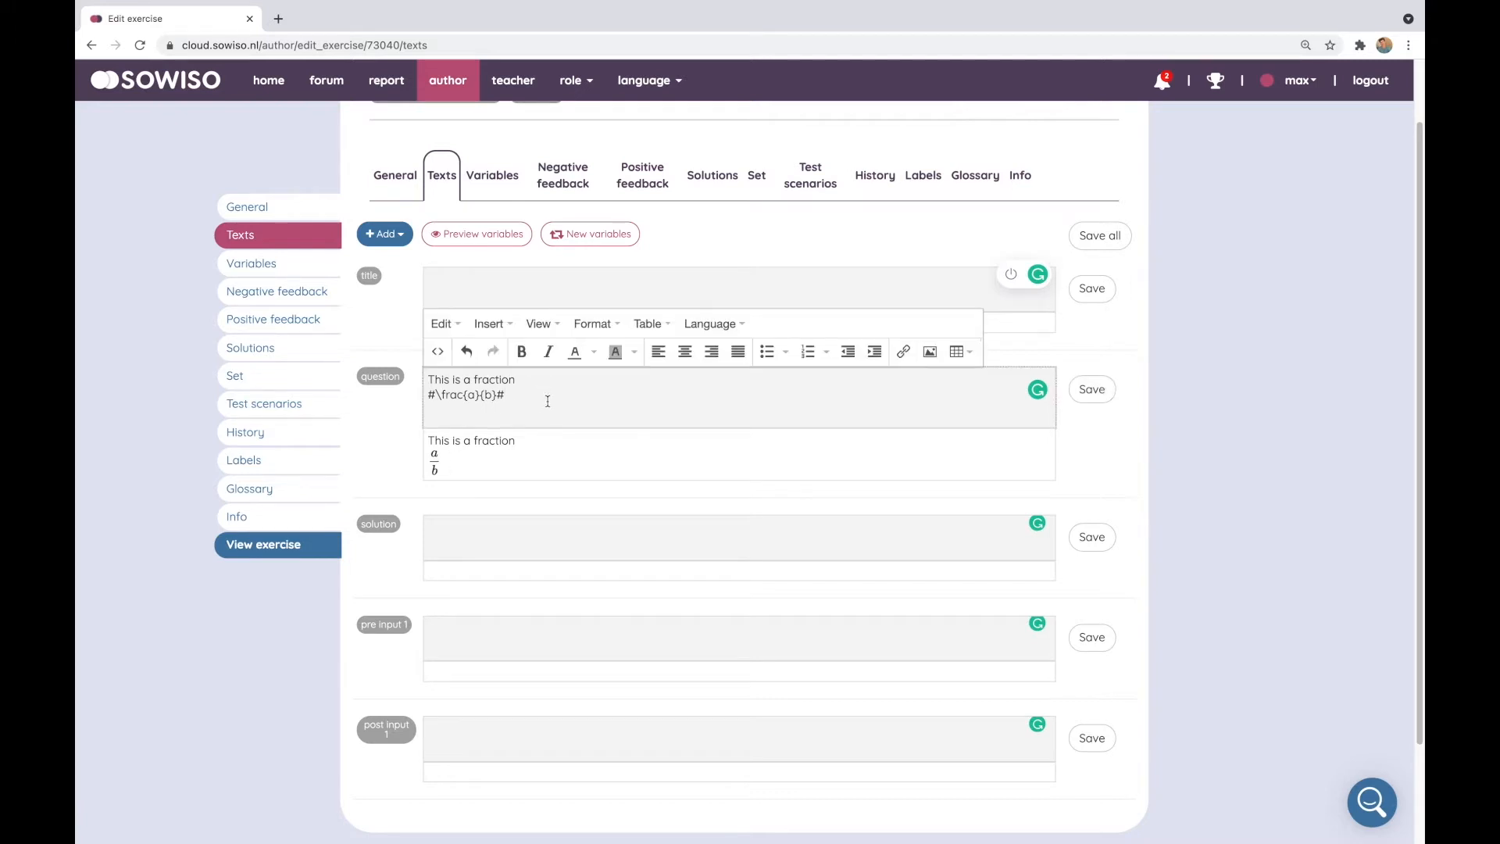
key(shift+super+Left)
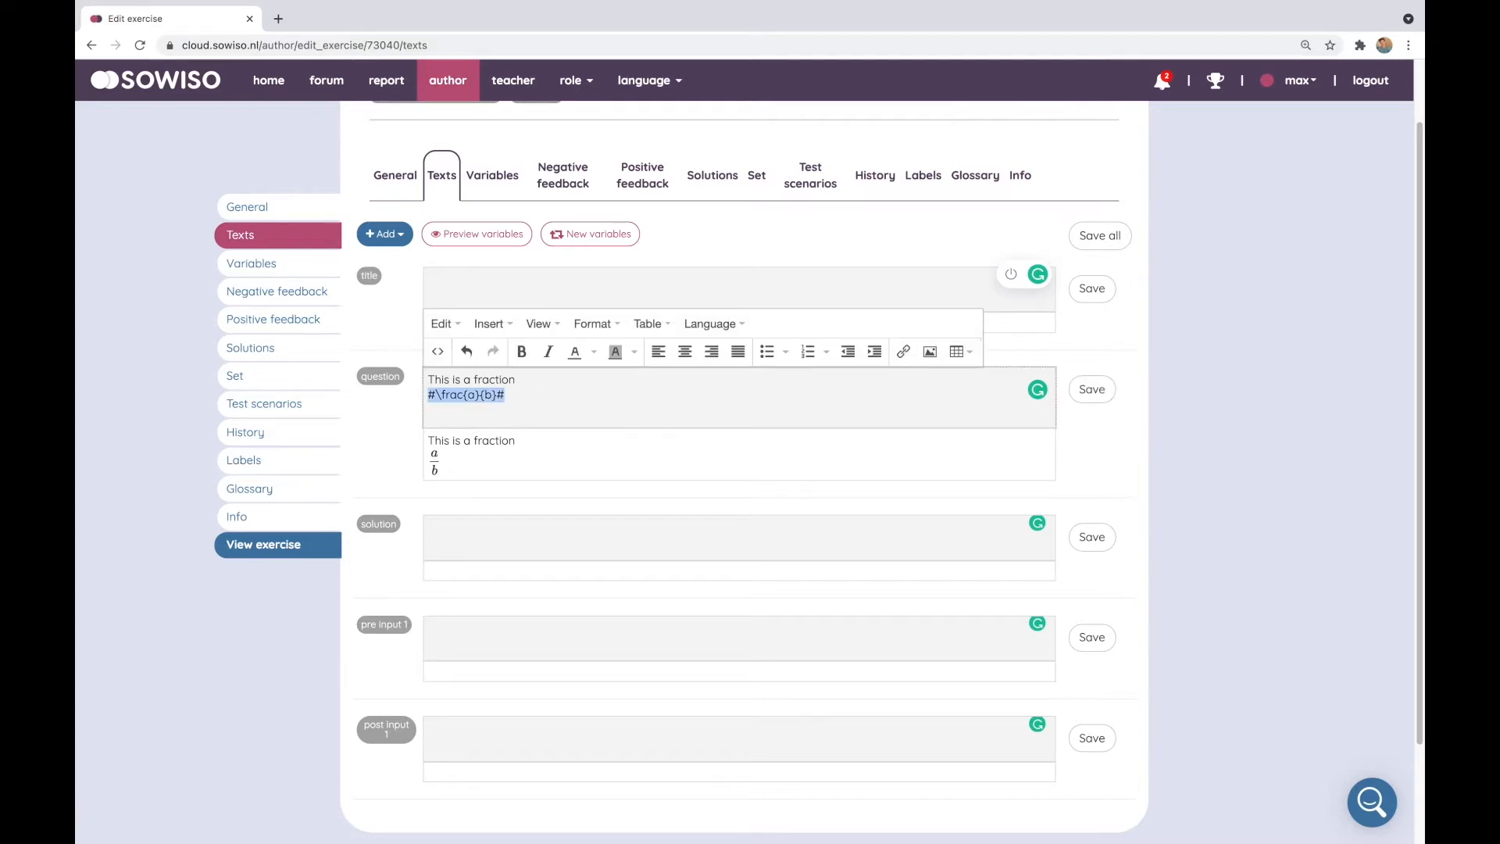
key(Right)
key(Return)
key(Return)
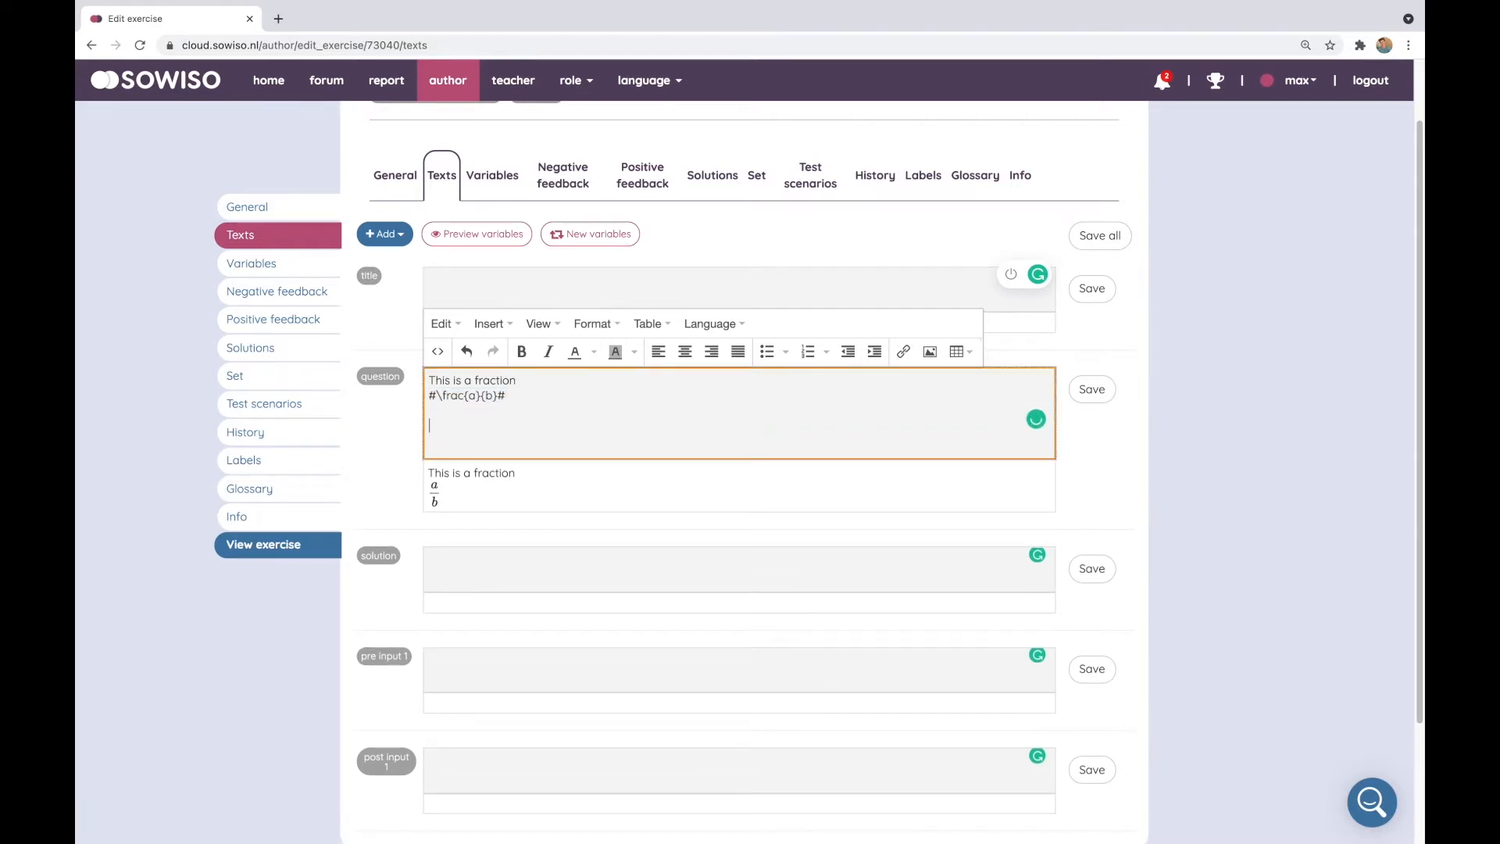
text(cobbdouglas)
click(515, 403)
drag(515, 404, 420, 394)
key(super+c)
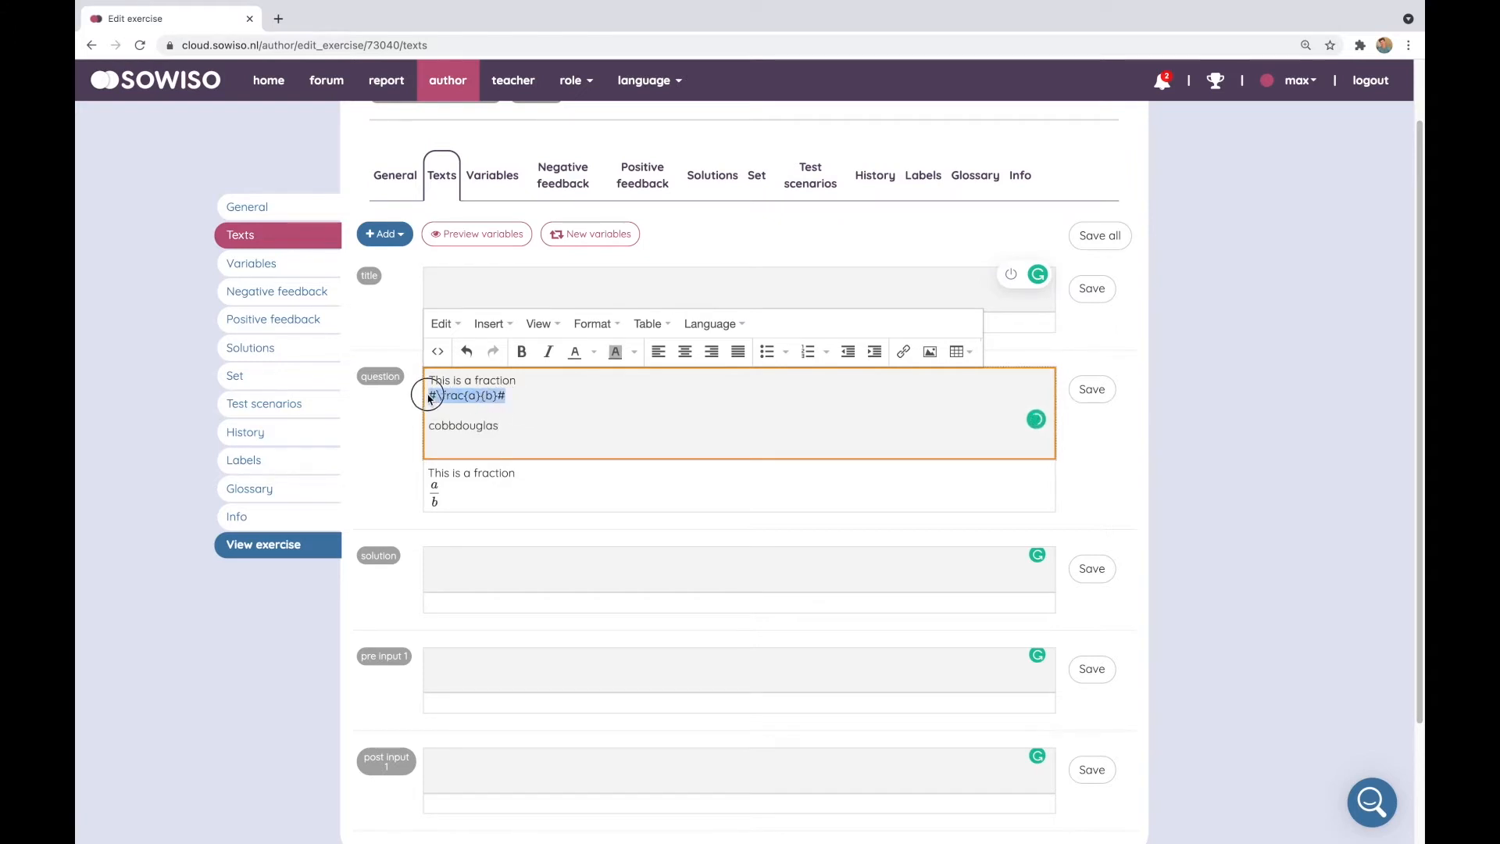
click(515, 431)
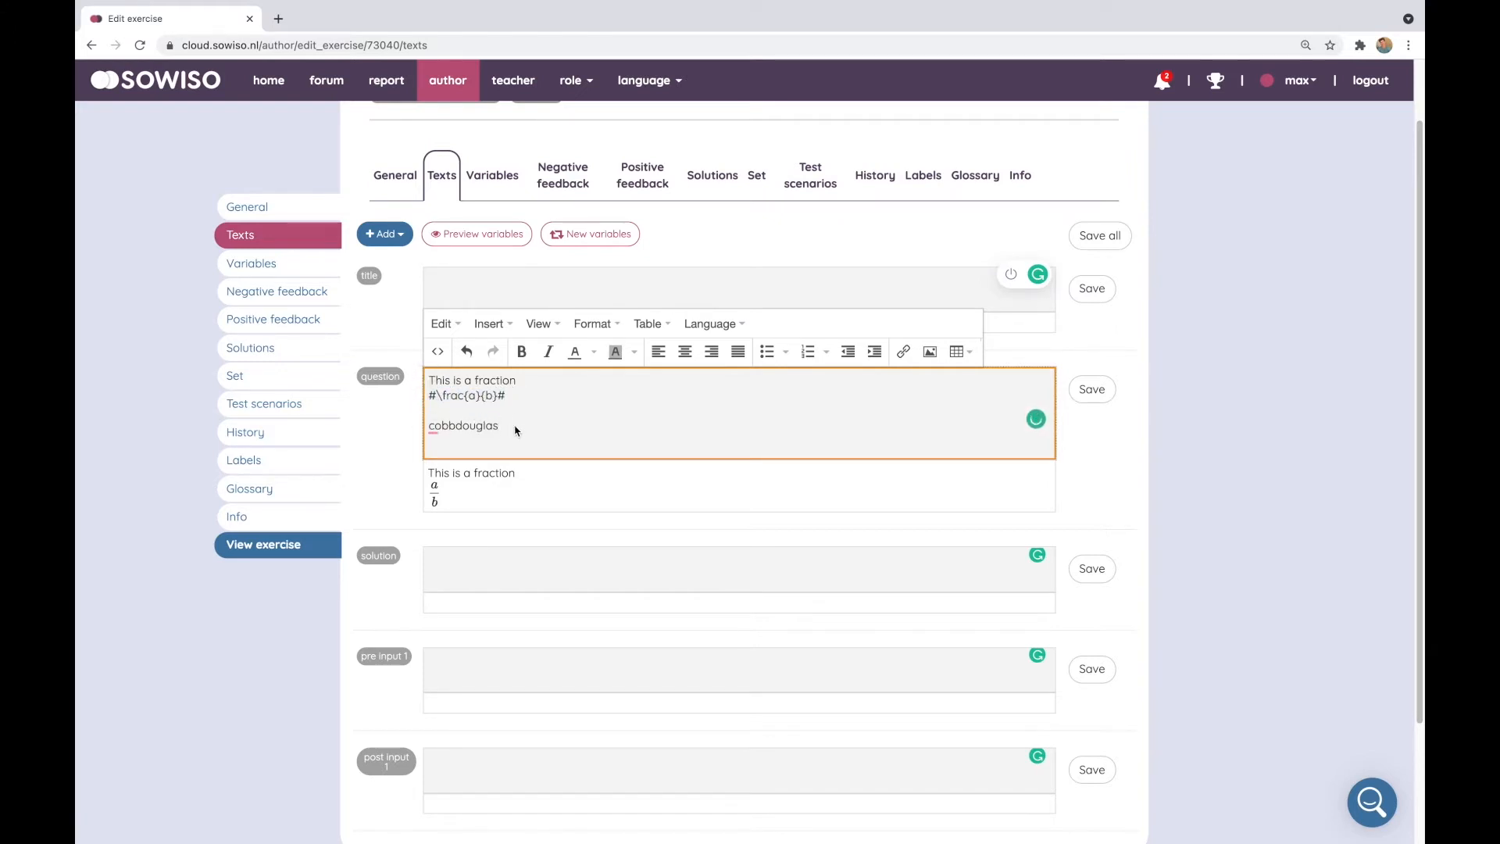
key(shift+Up)
key(BackSpace)
key(super+v)
Change the duplicate's delimiters to \( \frac{a}{b} \) and save the question
key(Down)
key(shift+Right)
text(\()
key(Return)
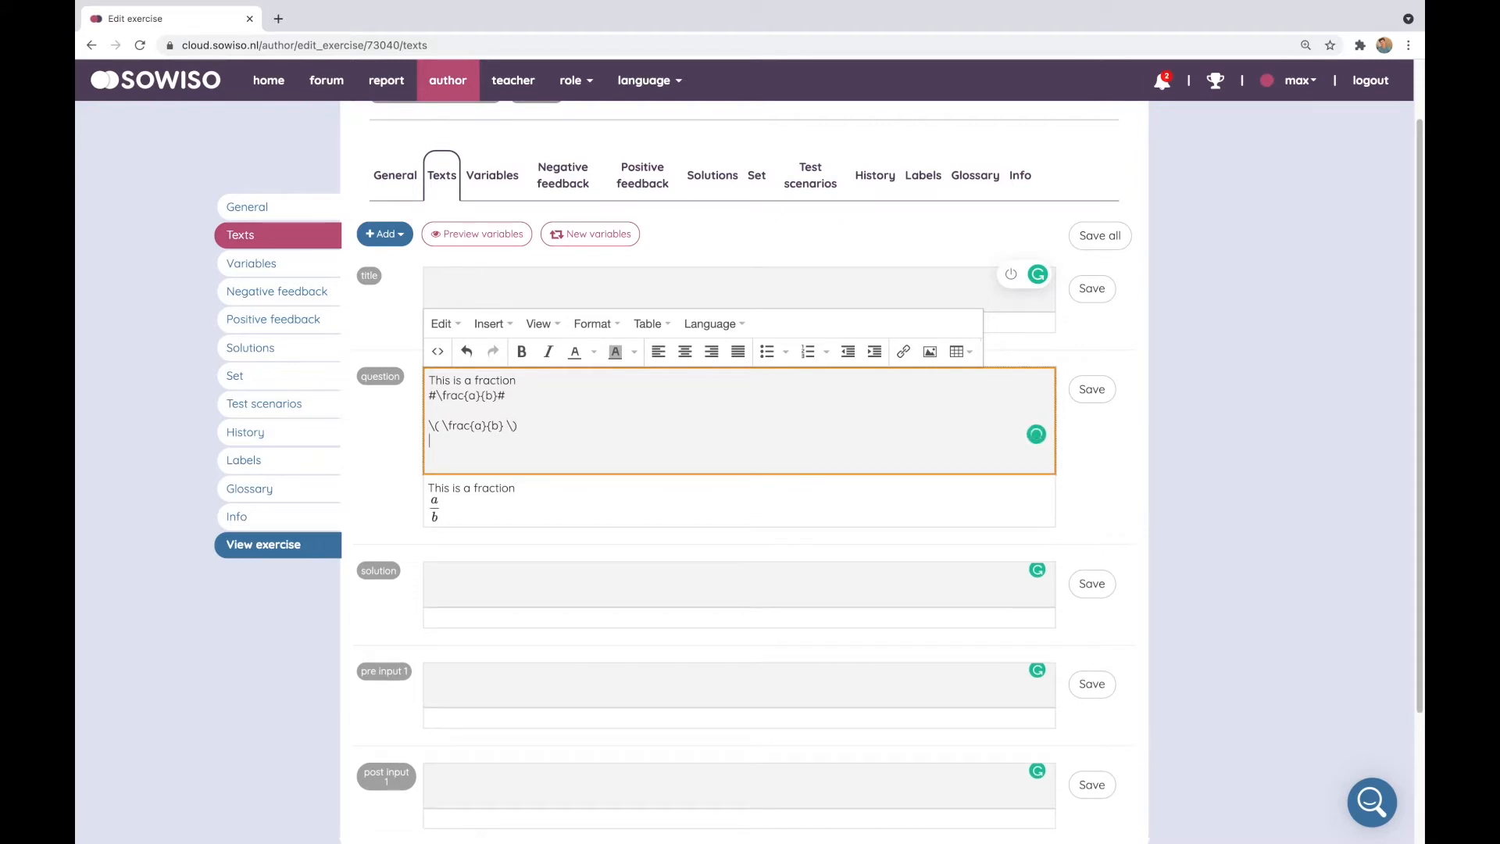
click(1092, 389)
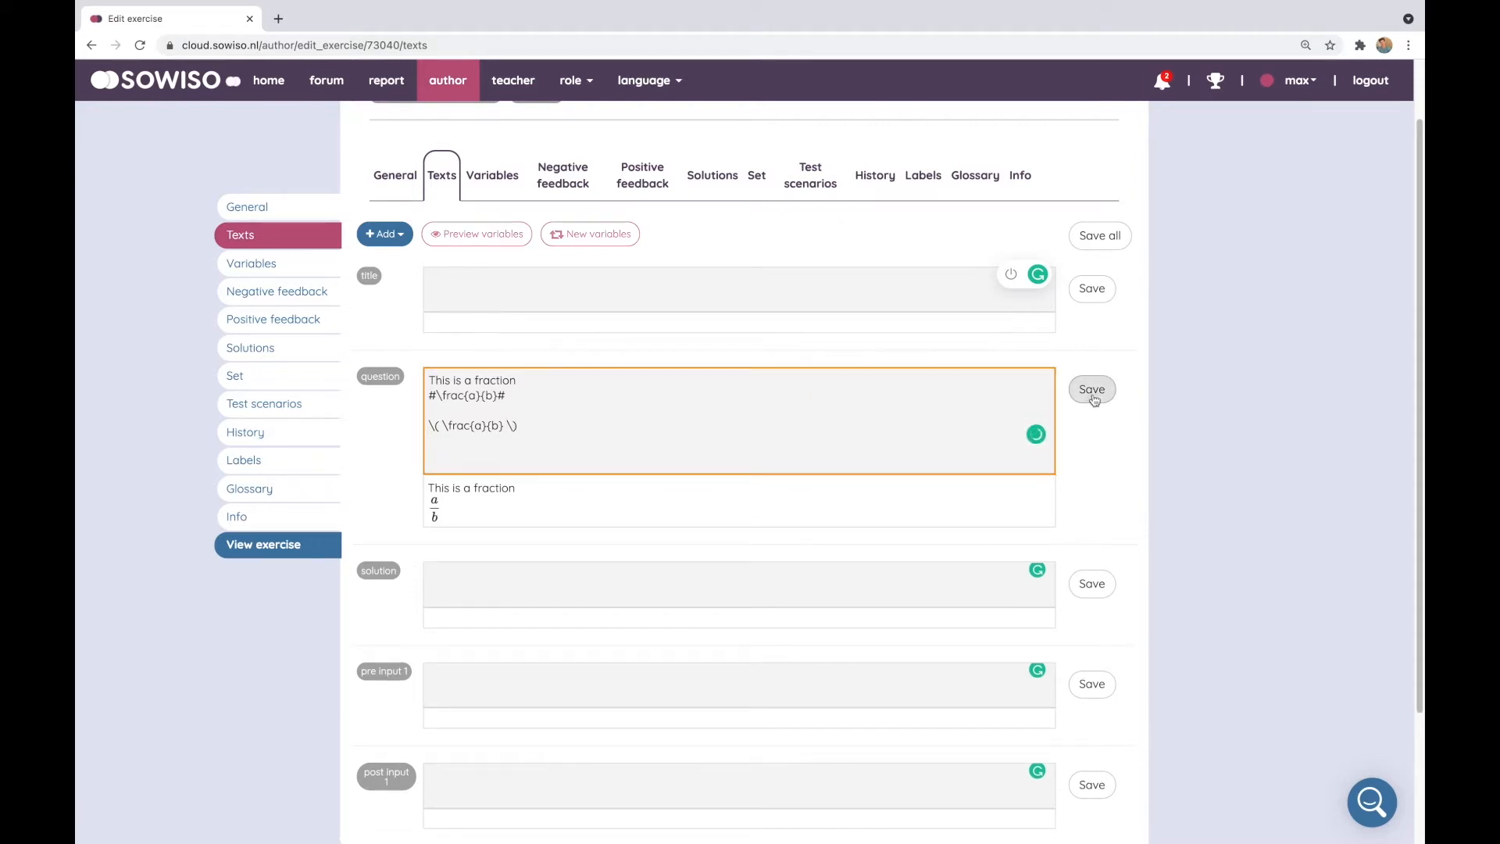
Switch the duplicate's delimiters to \[ and \] for display math and save the question
click(443, 423)
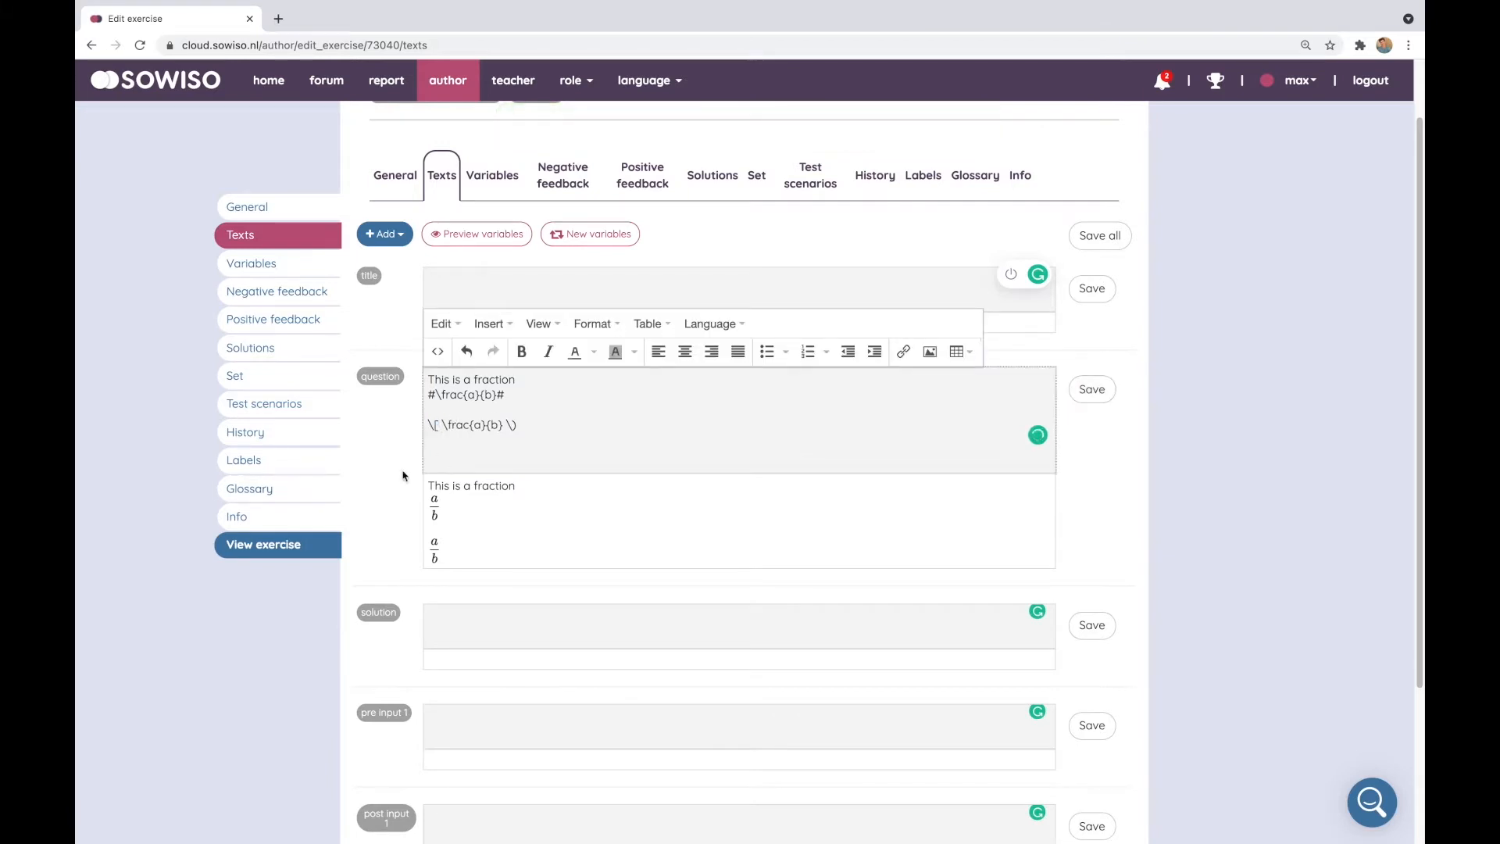
text([)
key(BackSpace)
text(])
click(1092, 389)
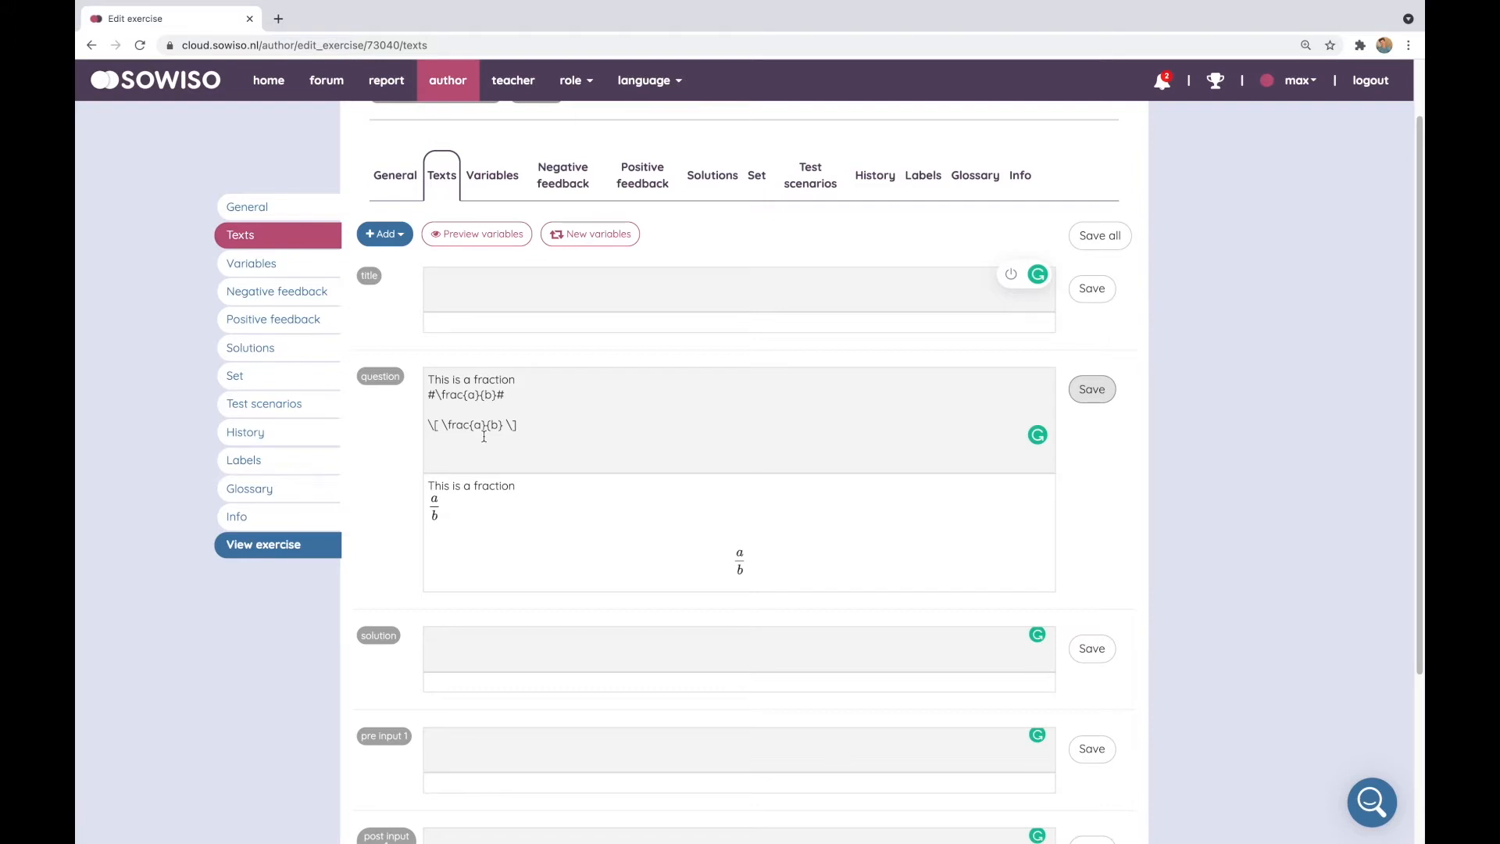
Add @a/b@ on a new line at the end of the question and save the question
scroll(518, 442, down, 2)
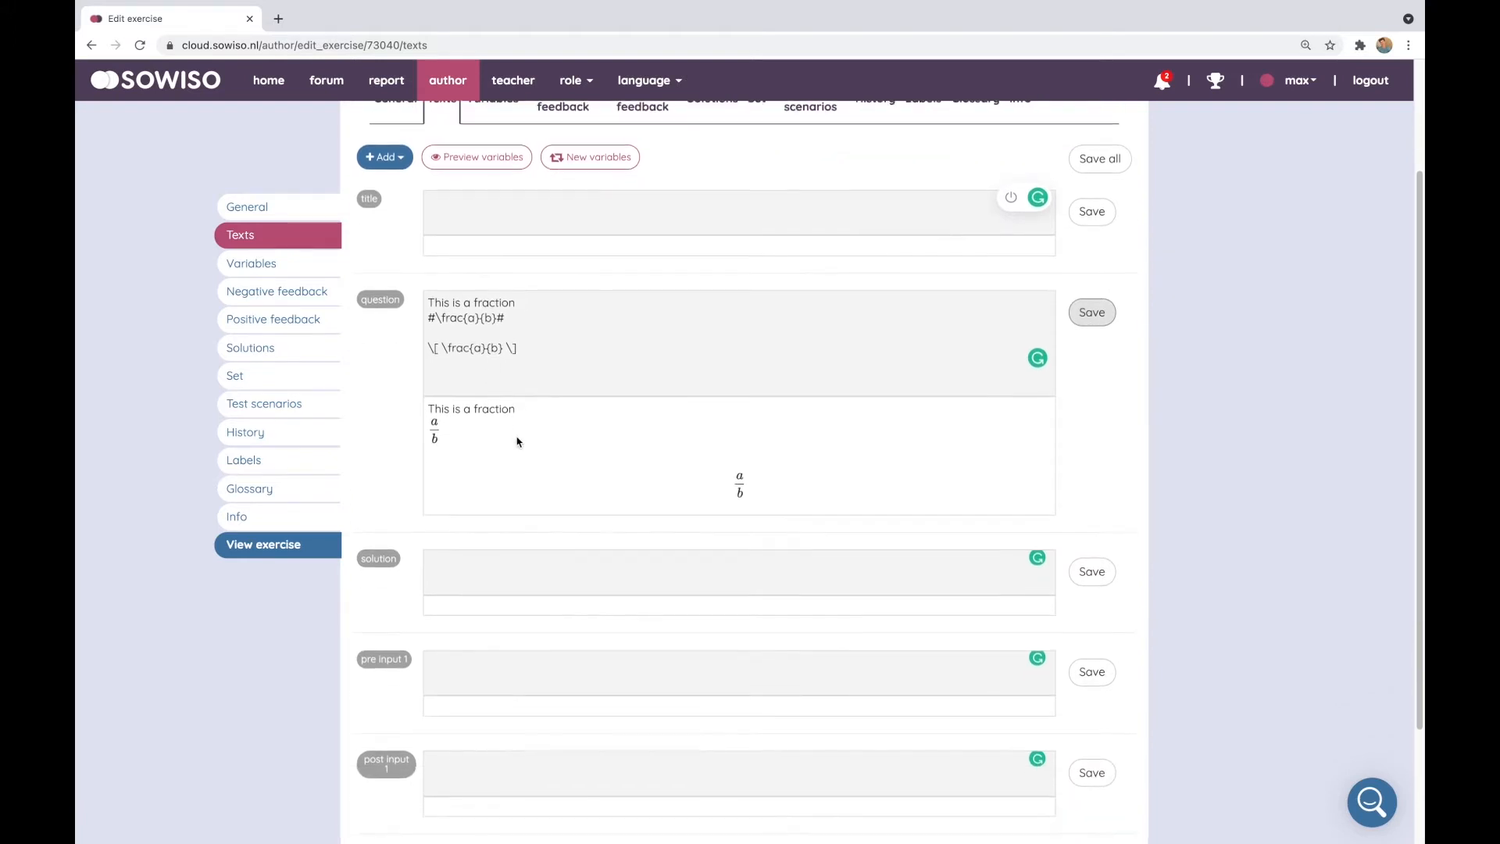
click(573, 359)
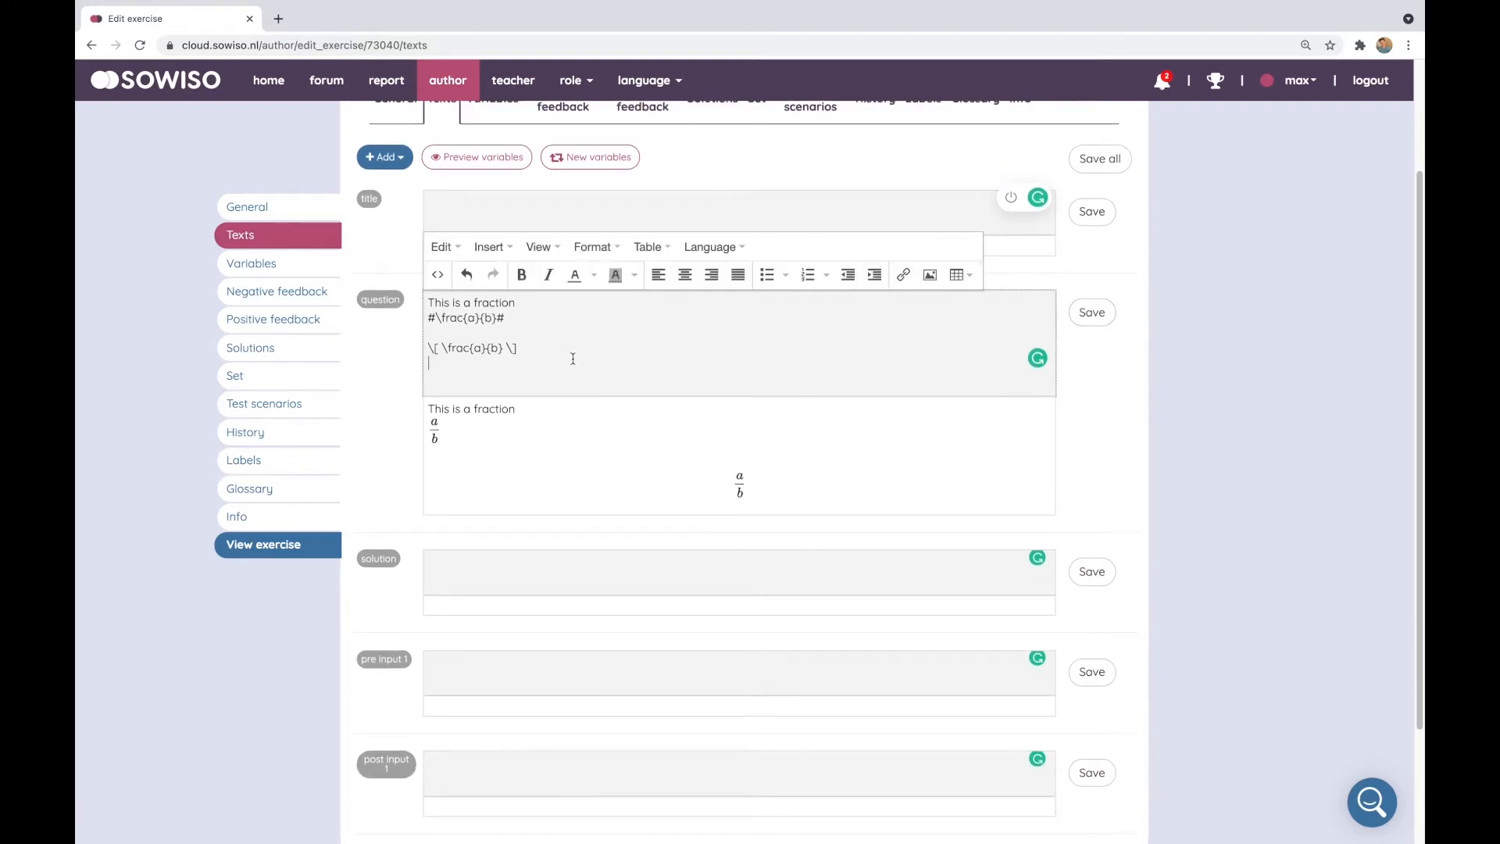
key(Return)
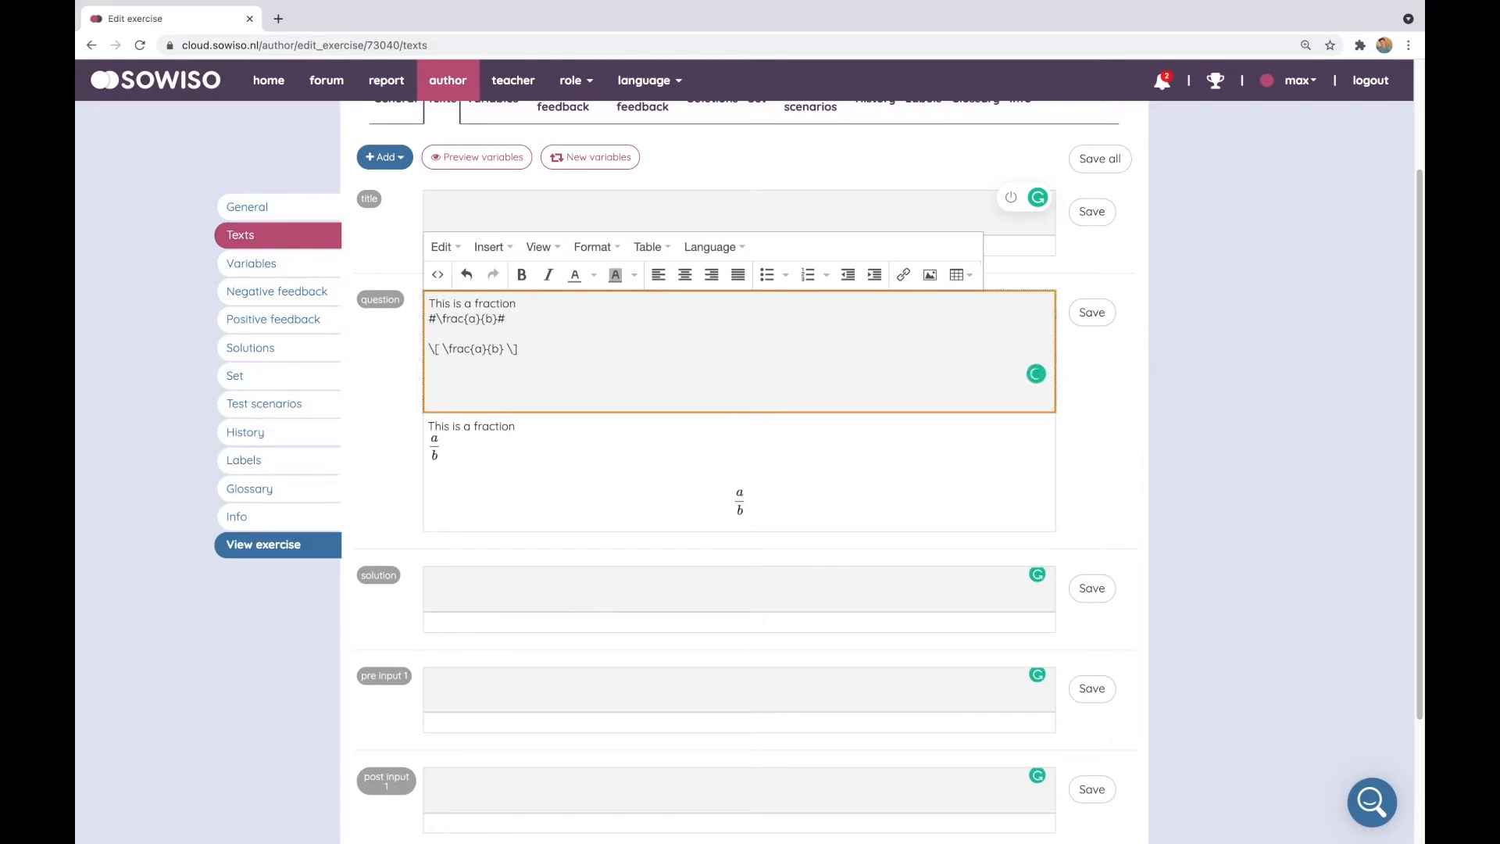
text(@@)
text(a/b)
click(1092, 313)
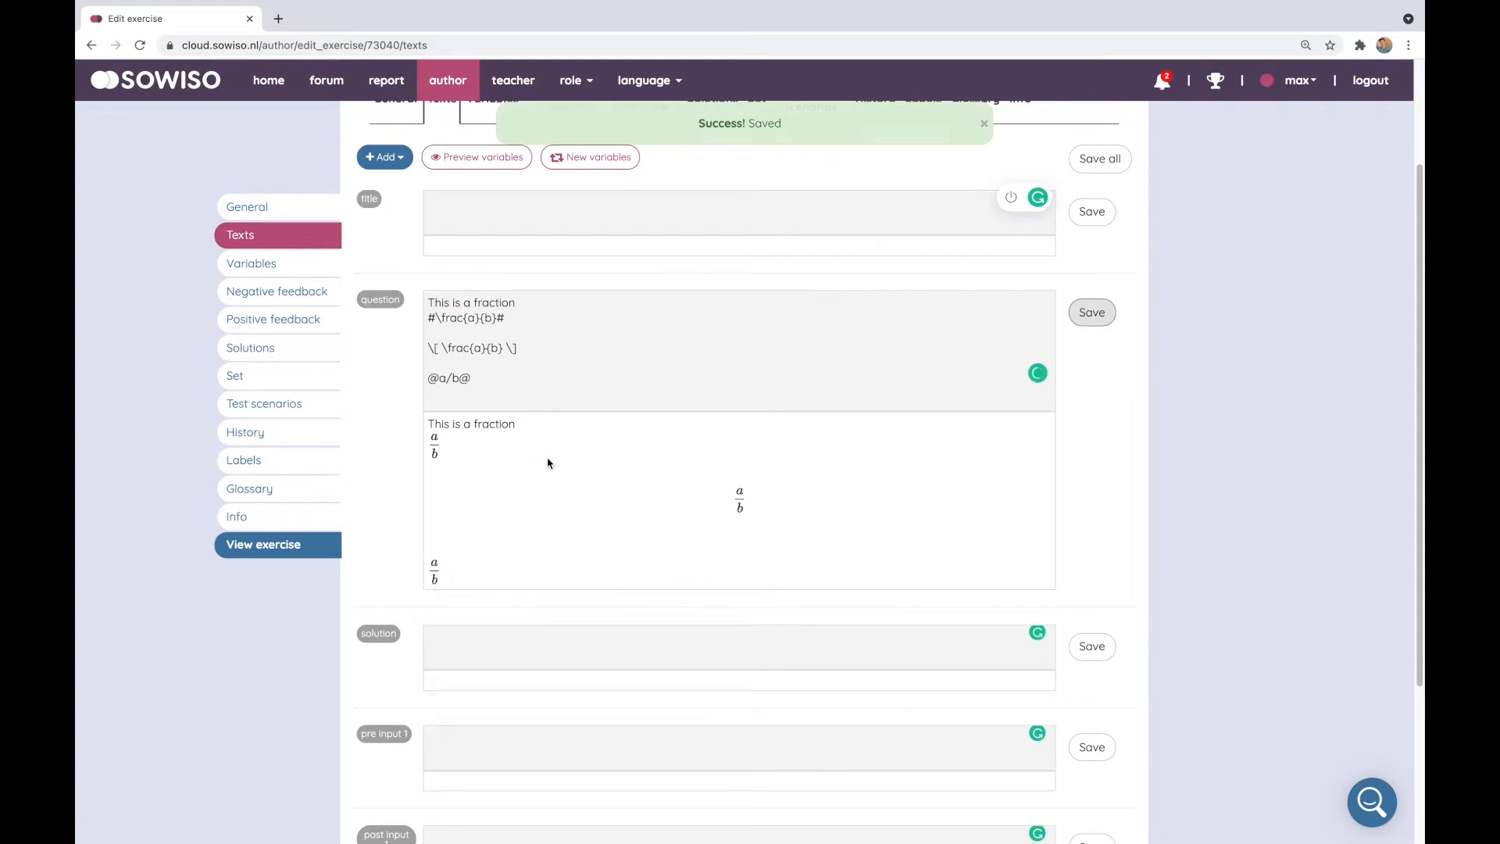
Open the formula editor, enter a/b, and select its TeX code to inspect it before returning to the exercise
click(447, 379)
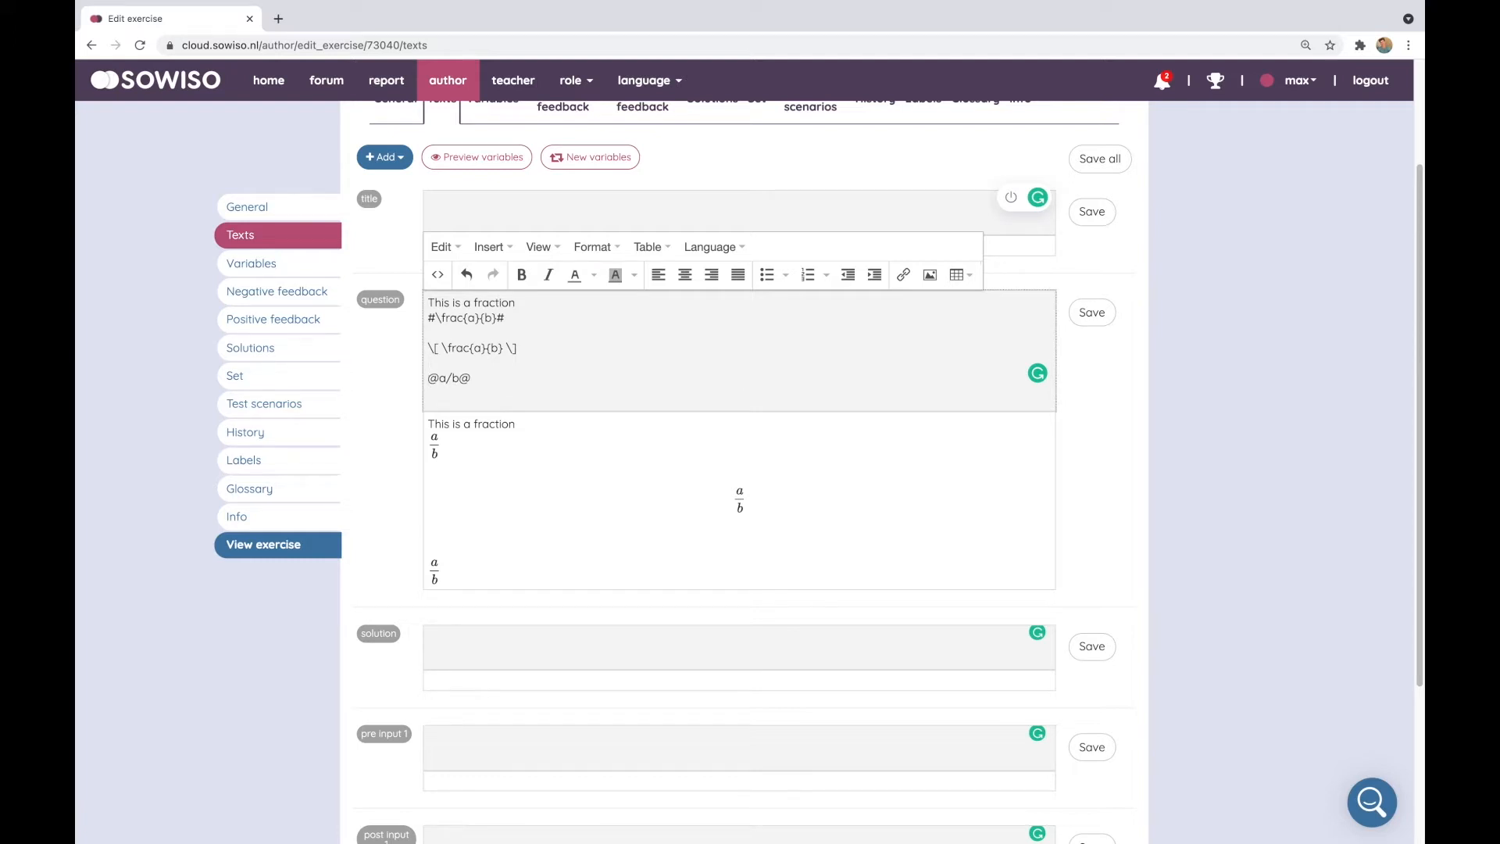
scroll(840, 315, up, 3)
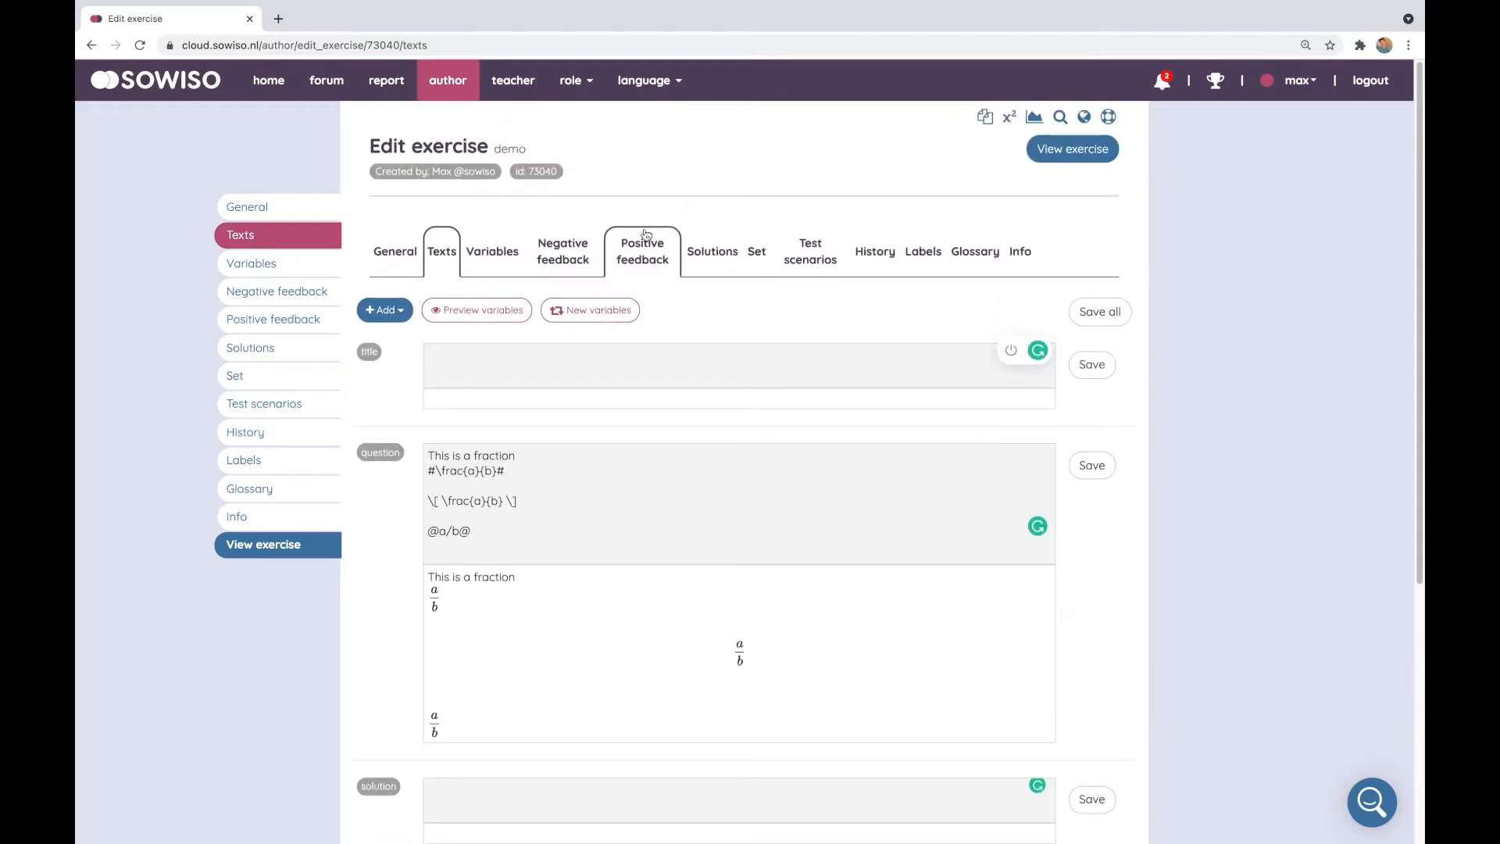
click(1010, 118)
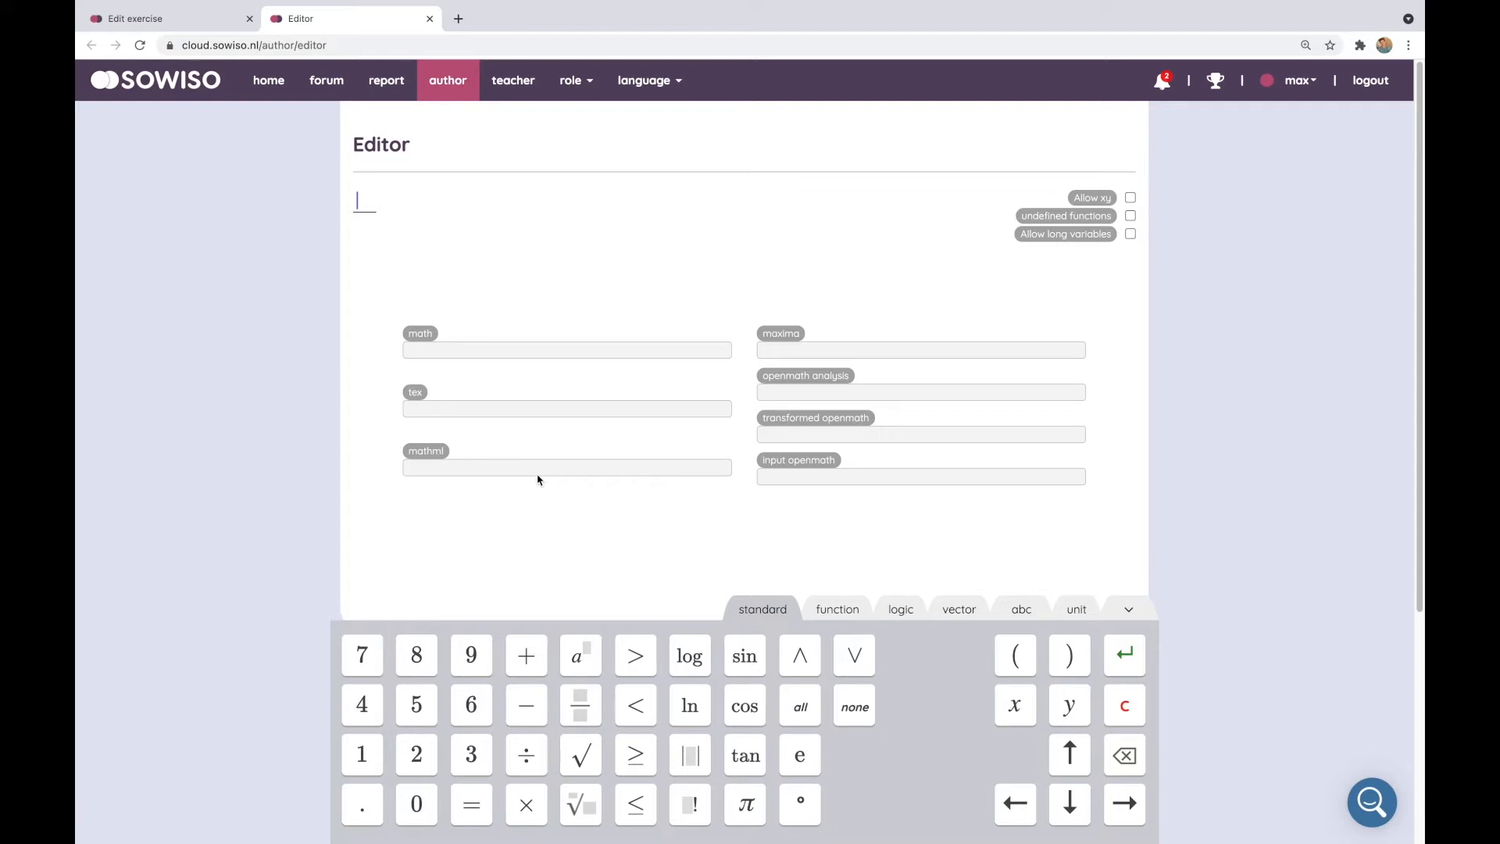
text(a/b)
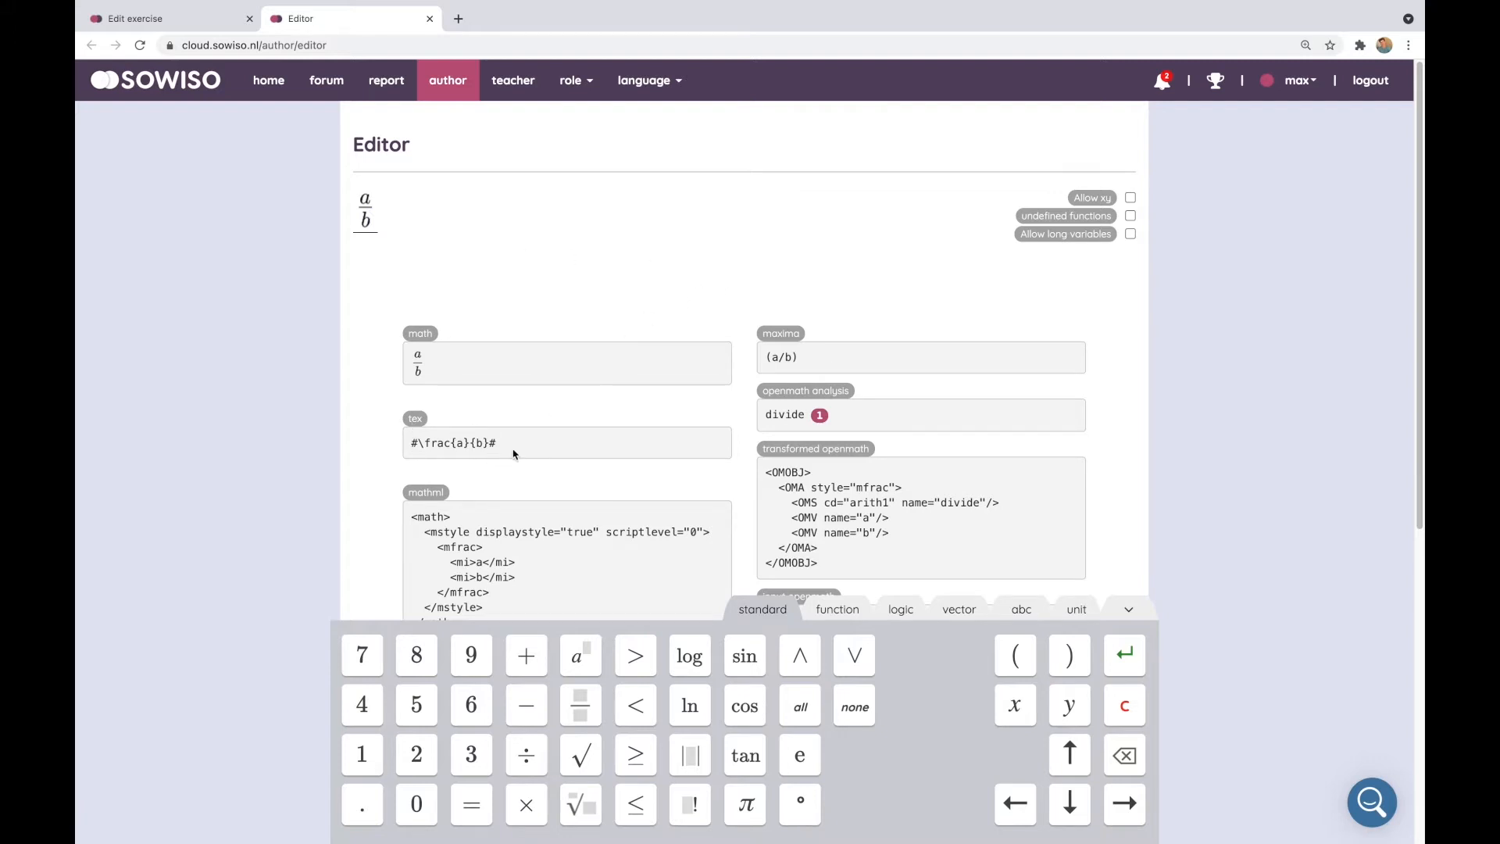
drag(506, 446, 415, 447)
click(414, 446)
click(213, 22)
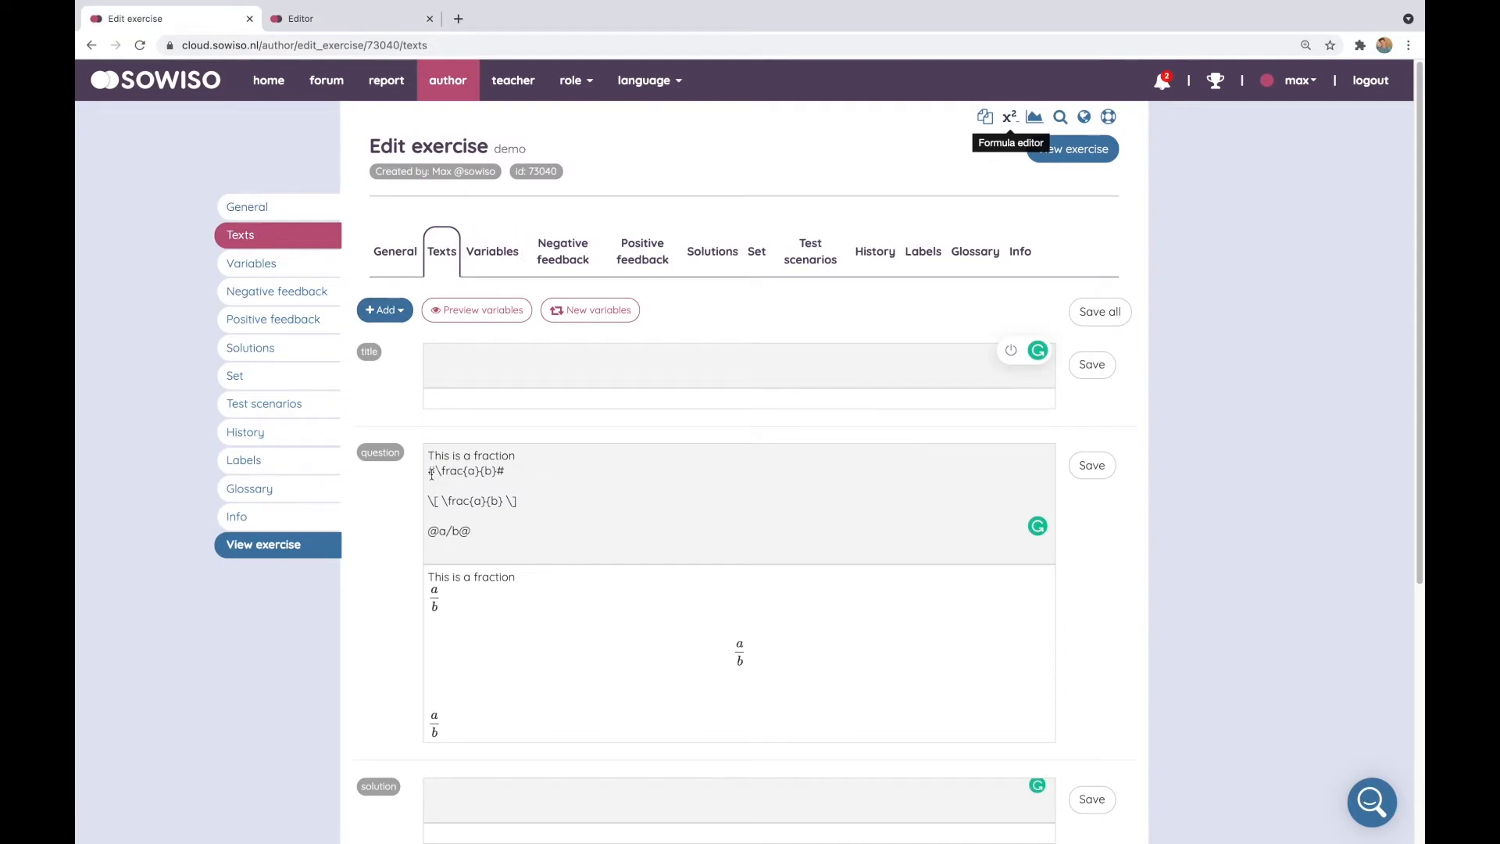
Delete the \[ \frac{a}{b} \] and @a/b@ lines from the question and save it
click(535, 551)
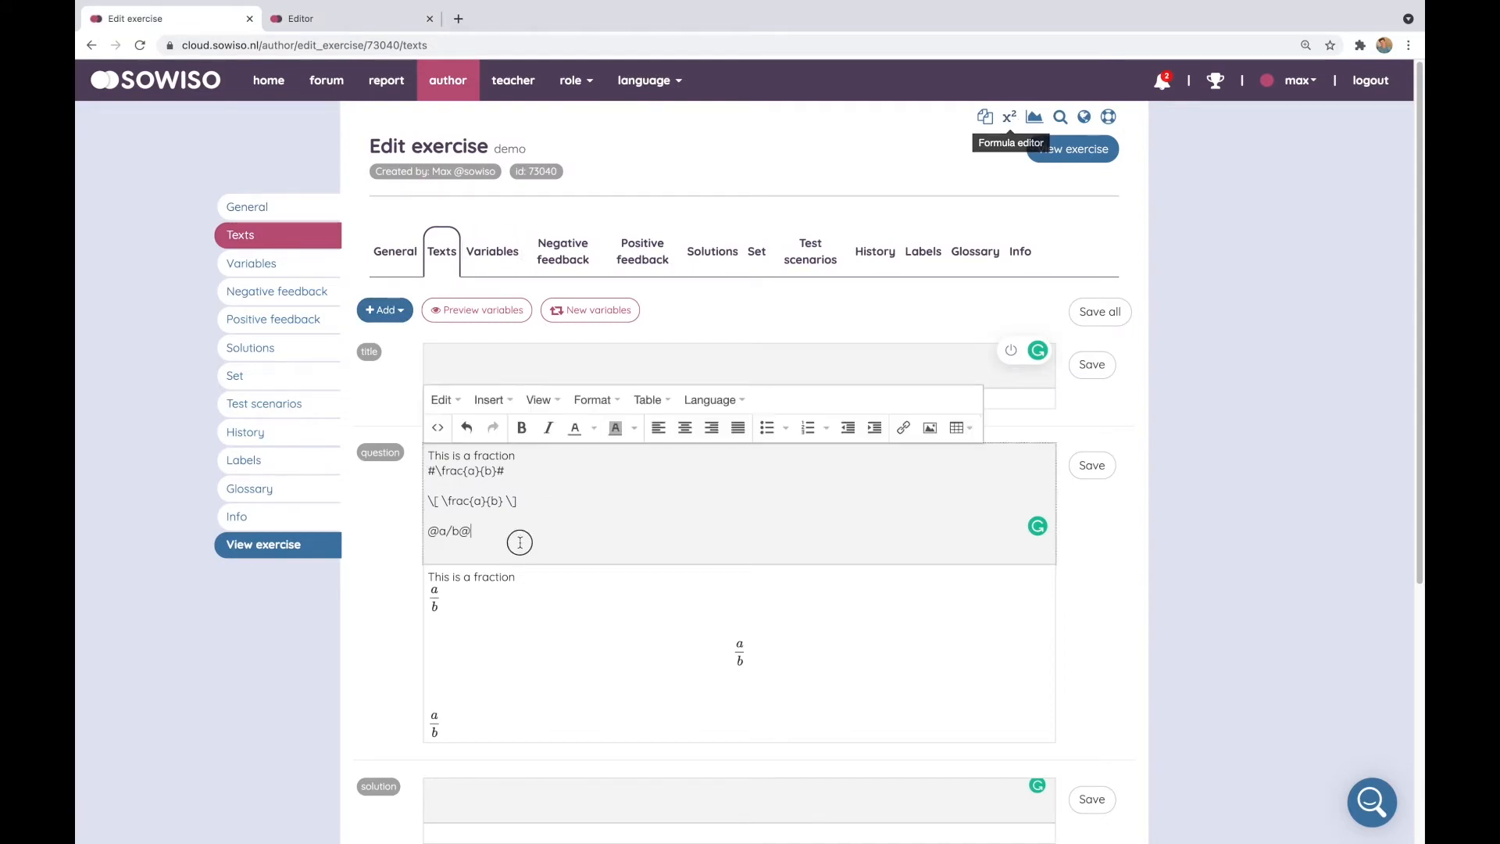
drag(519, 539, 429, 493)
key(BackSpace)
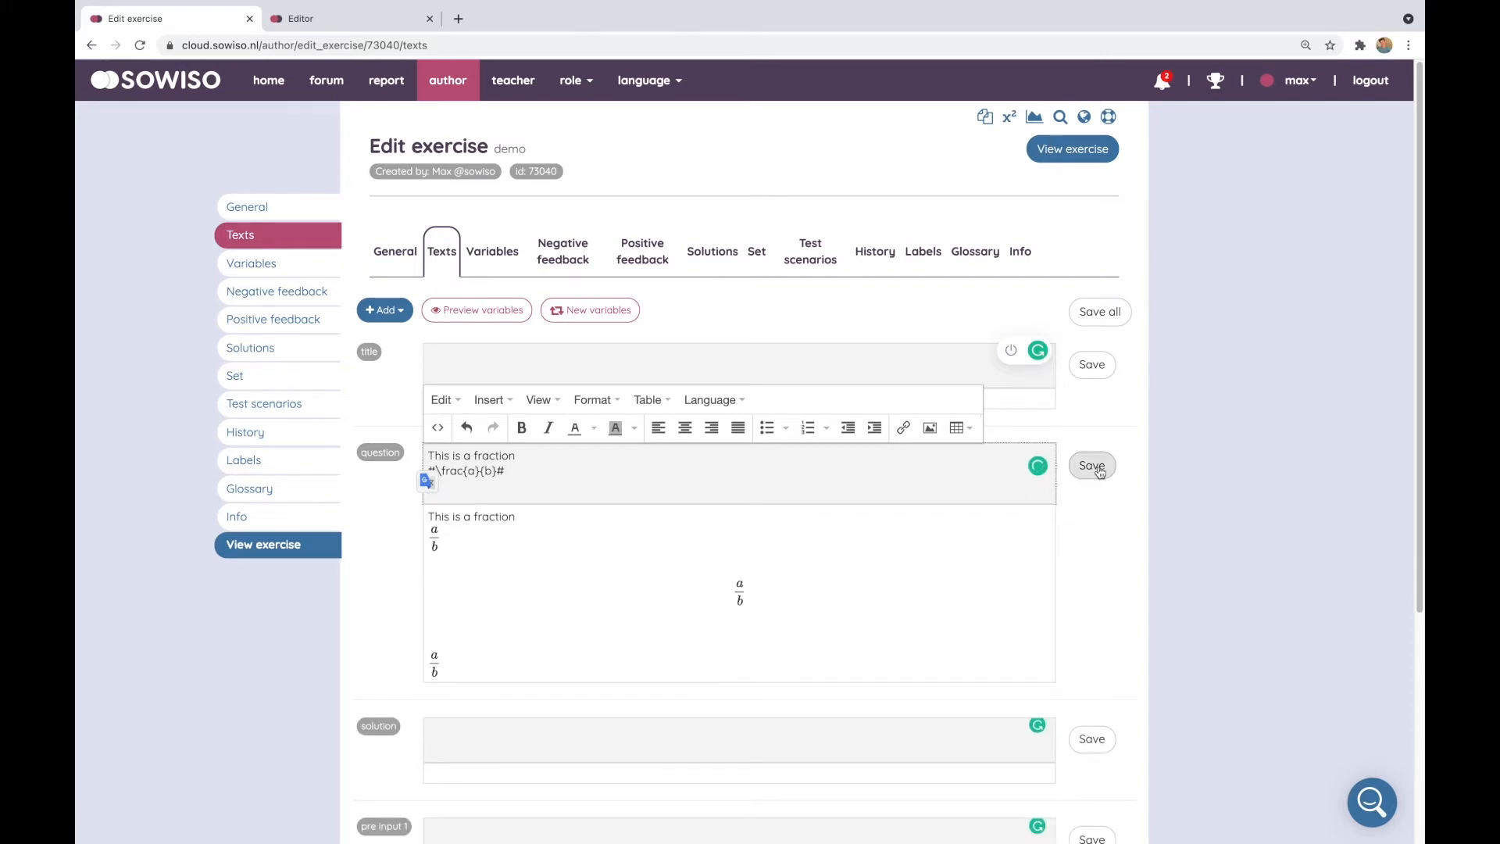
click(1092, 466)
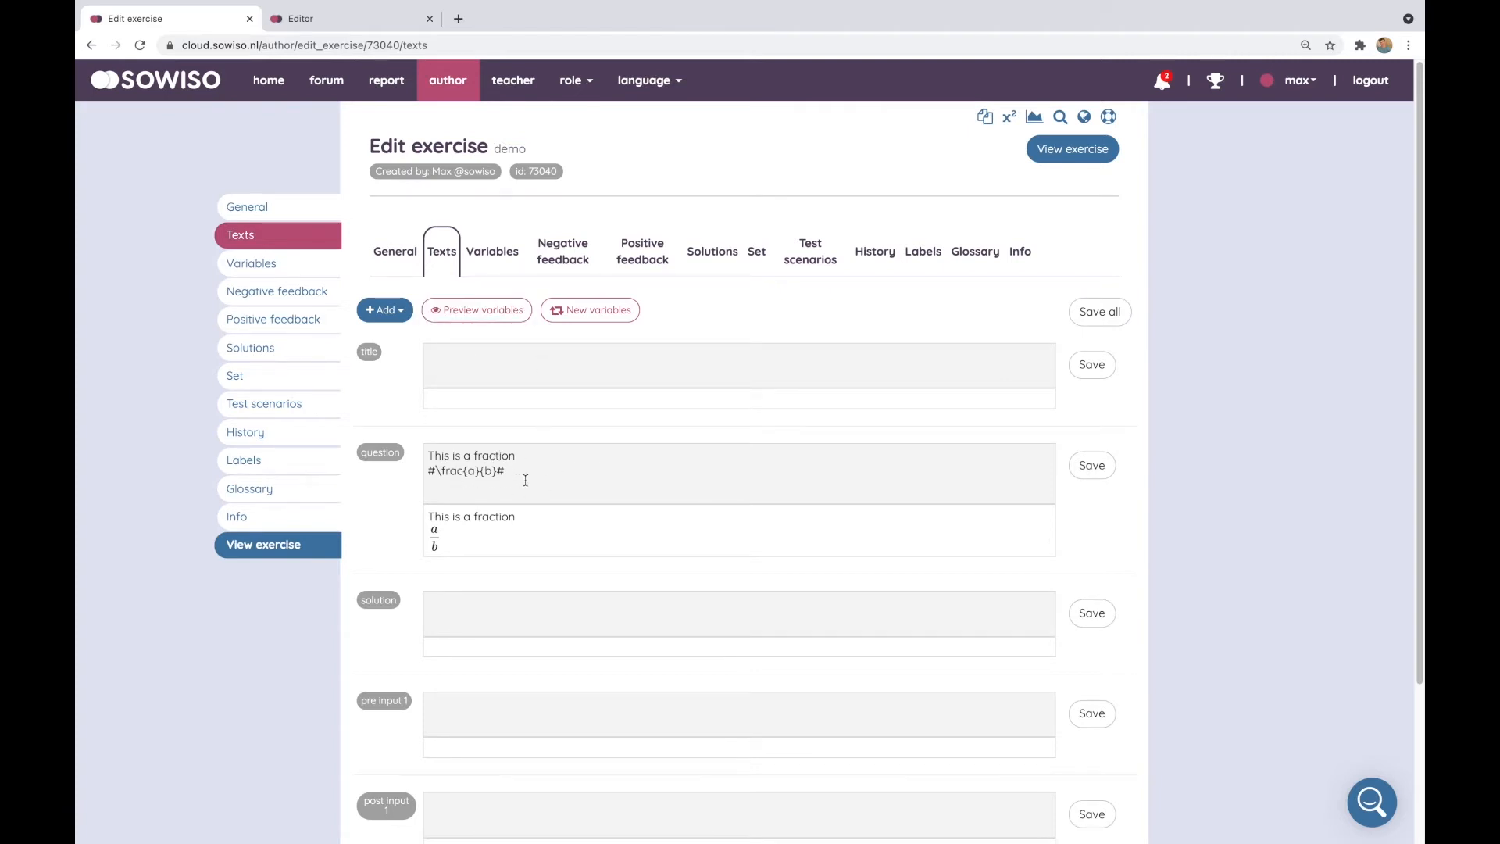
Add three new variables $a, $b and $c to the exercise
click(514, 480)
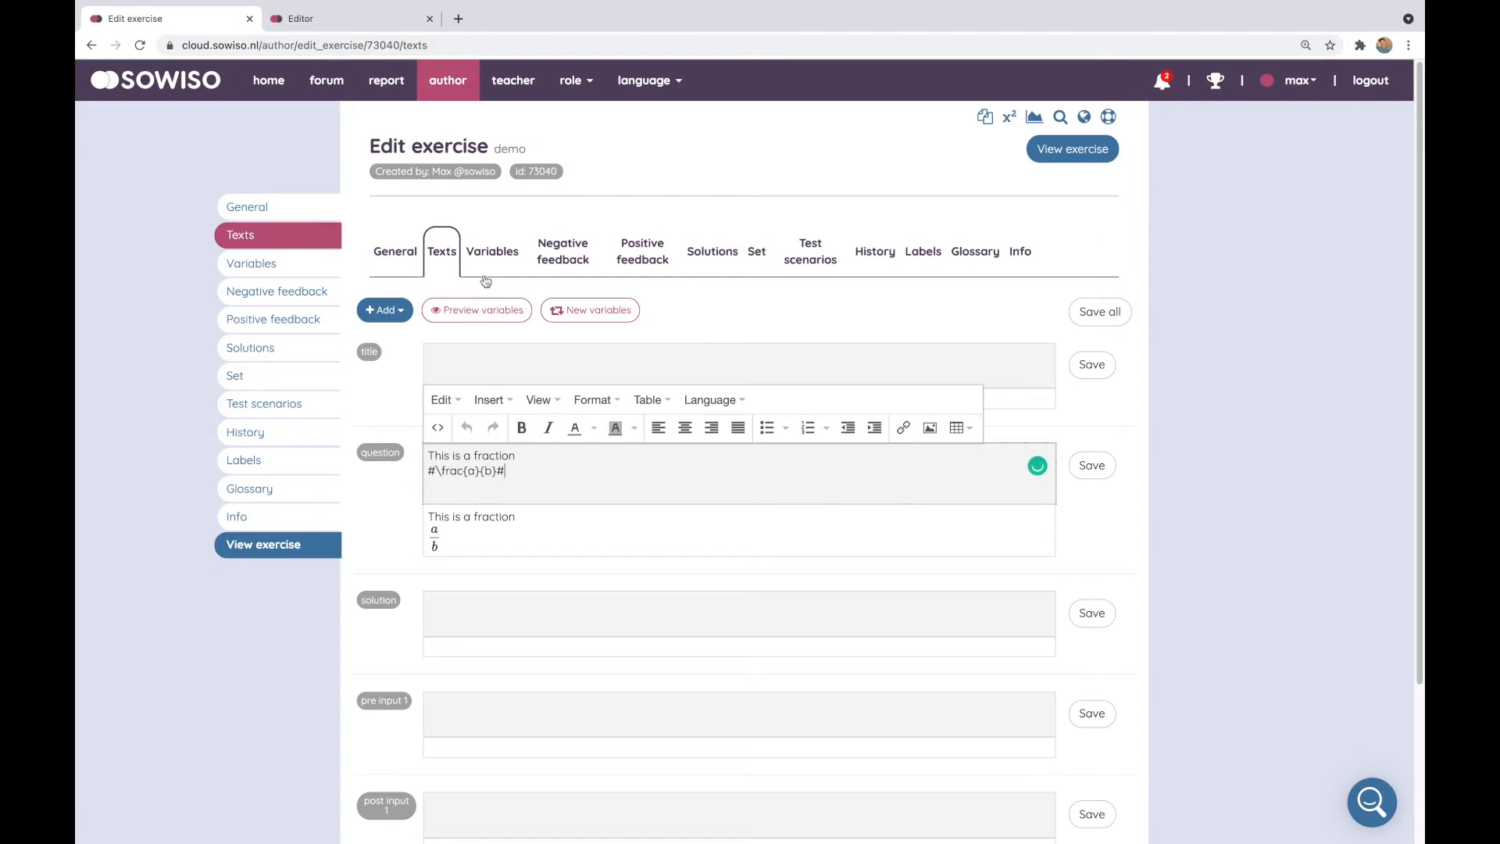
click(490, 255)
click(418, 310)
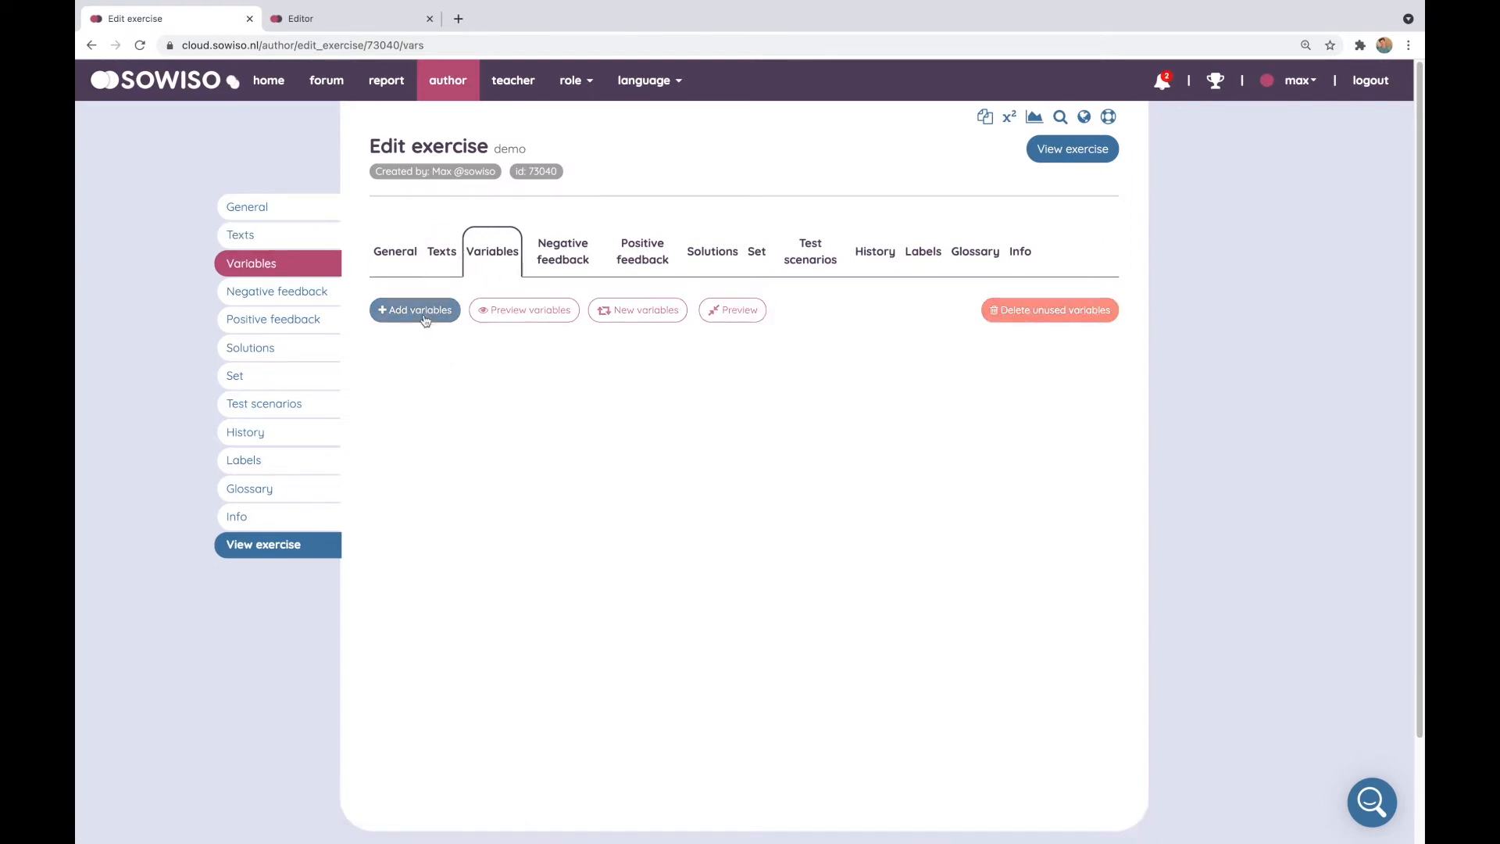
click(428, 478)
click(432, 589)
Define variables $a and $b each as rand(2,8), saving each definition
click(426, 361)
text(rand(2,8)
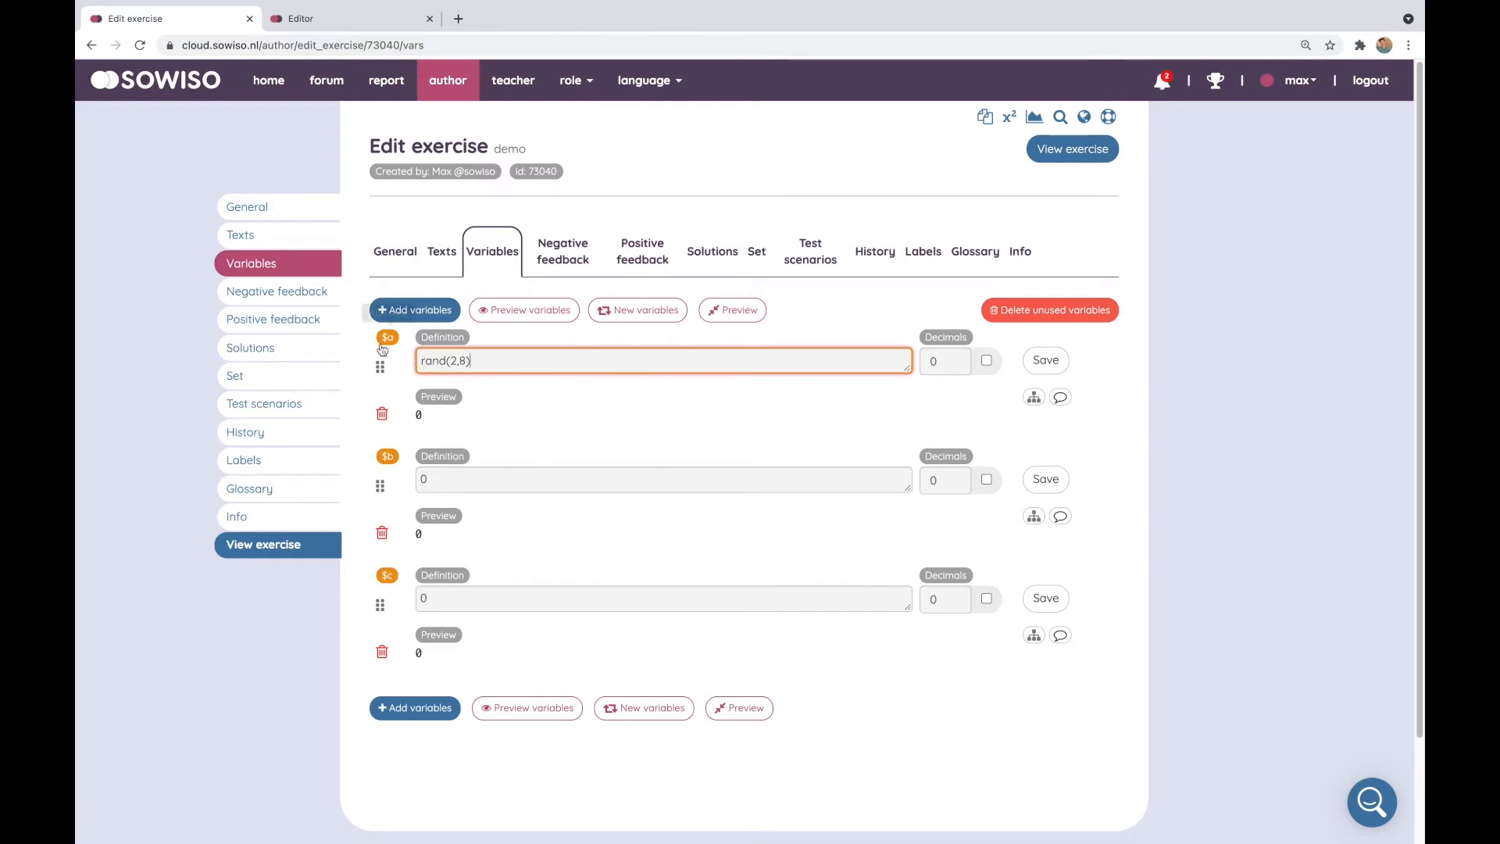
click(1045, 360)
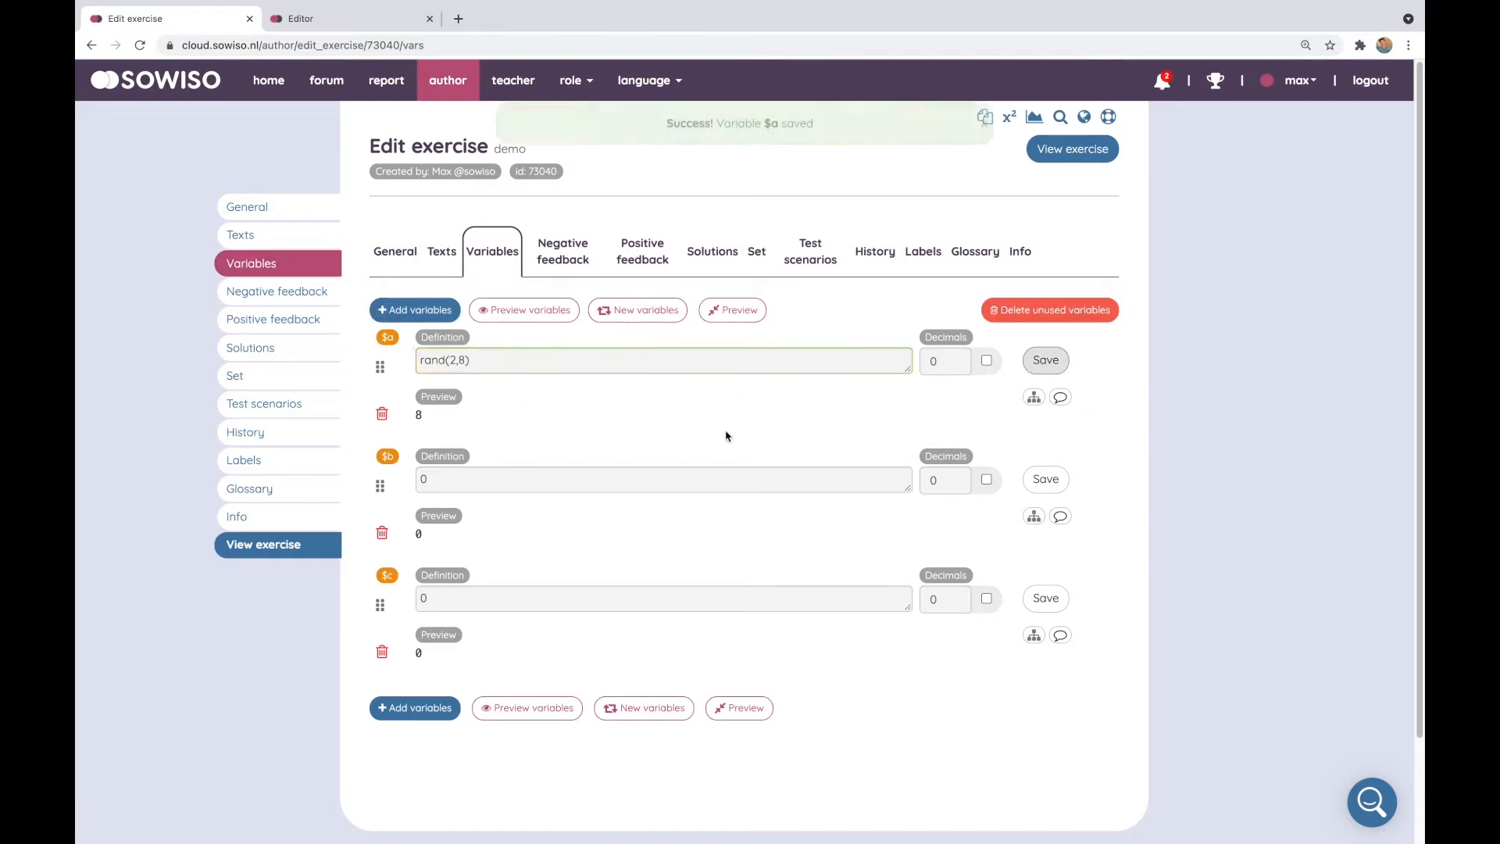
click(471, 470)
text(rand)
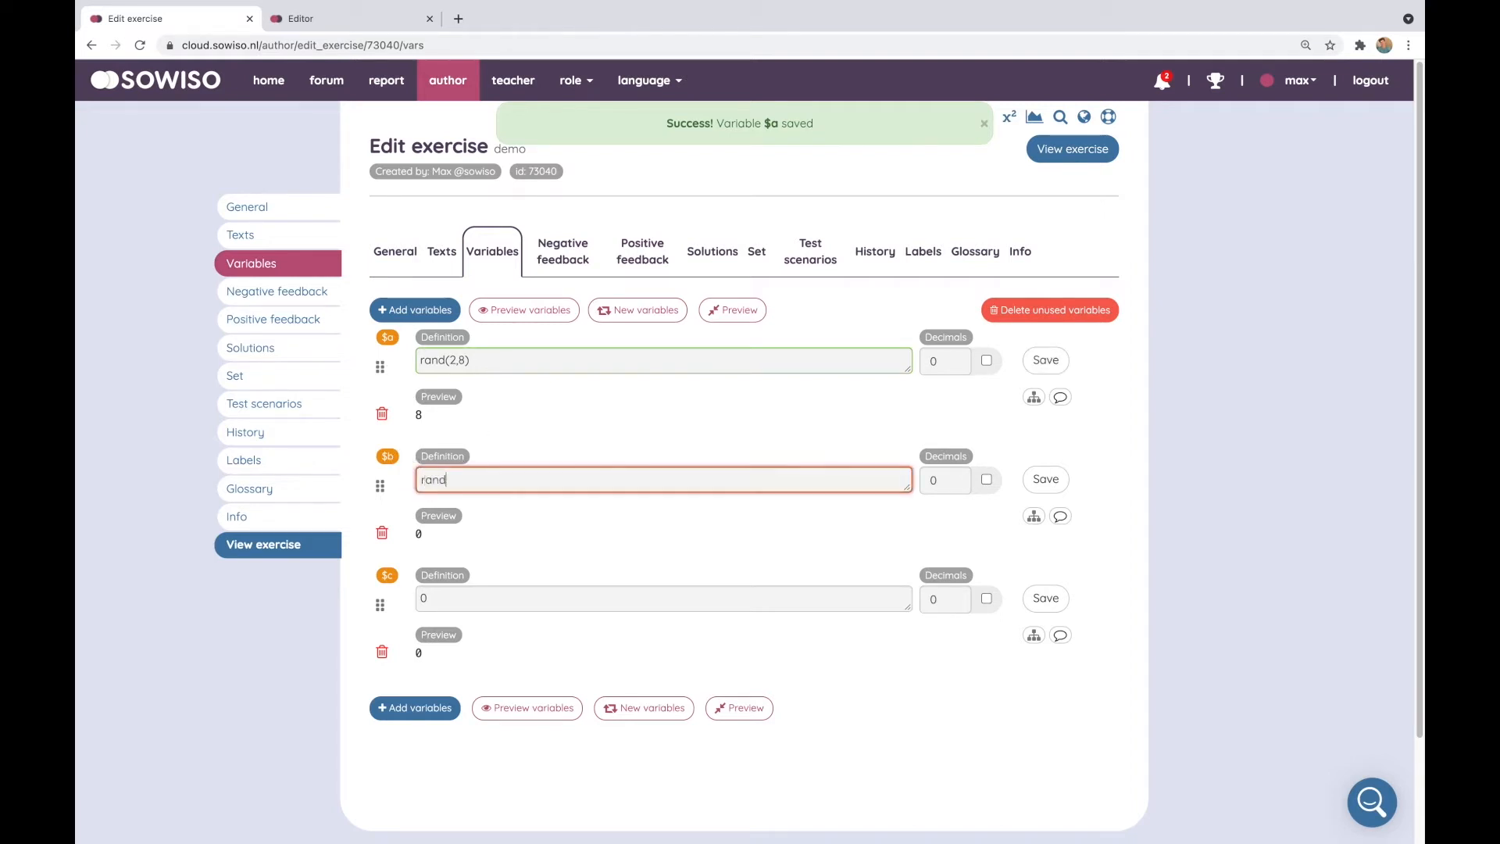
text((2,8)
click(1046, 480)
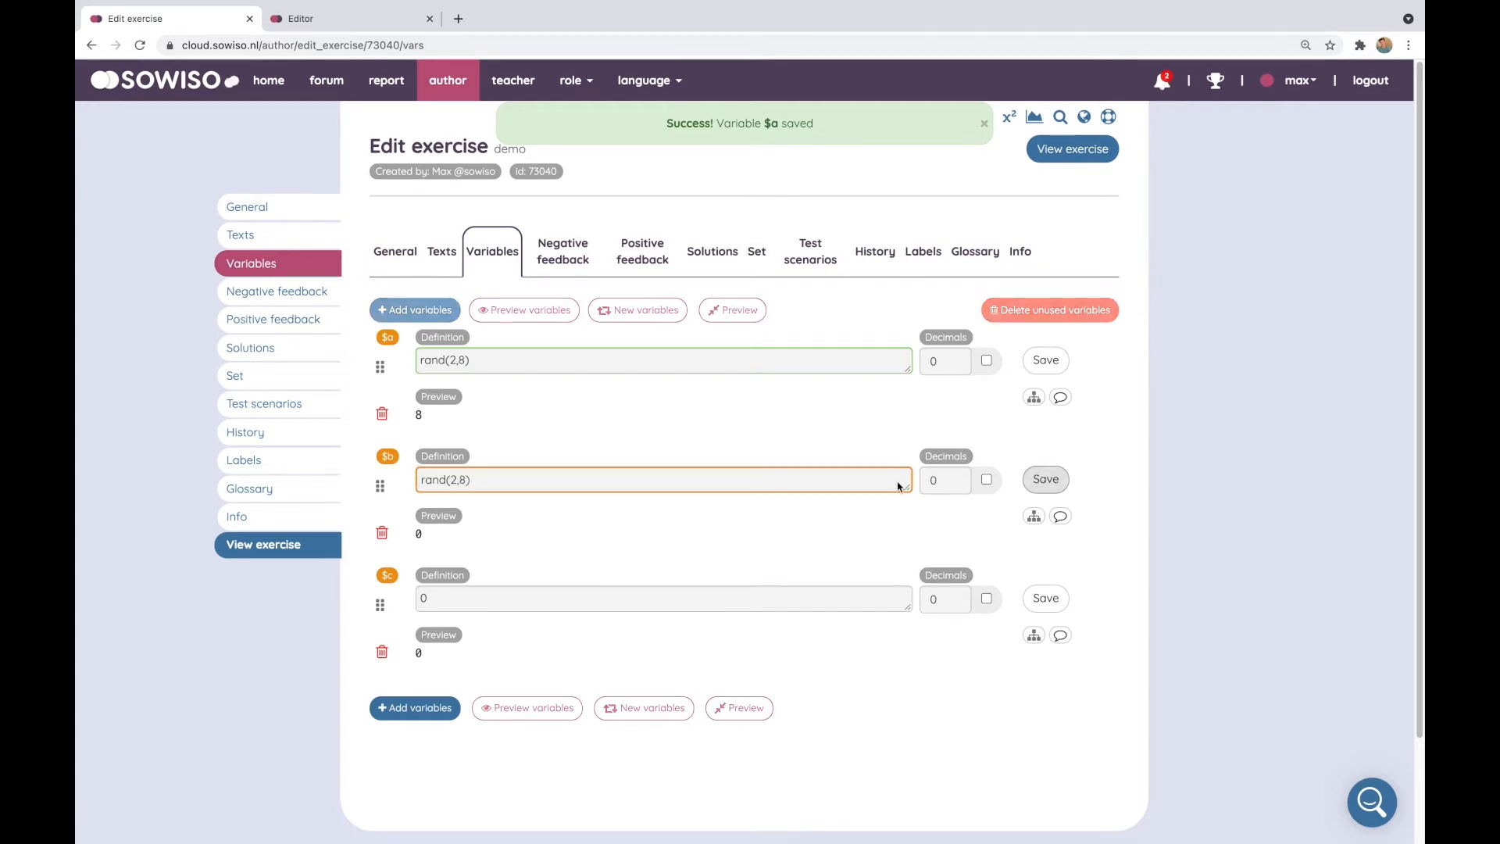
Define variable $c as $a+$b and save it
click(414, 598)
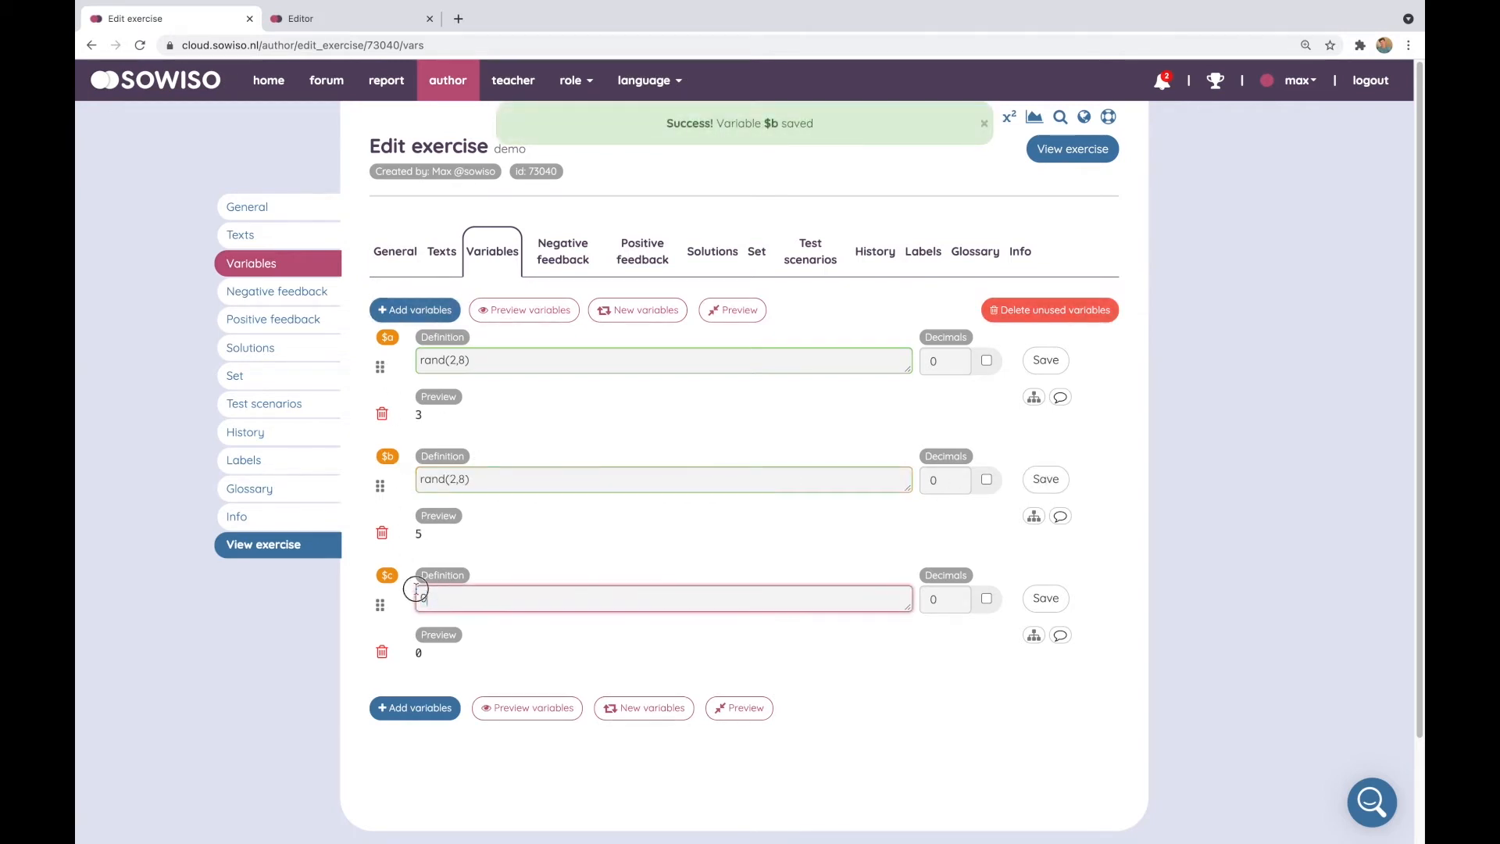
text($c)
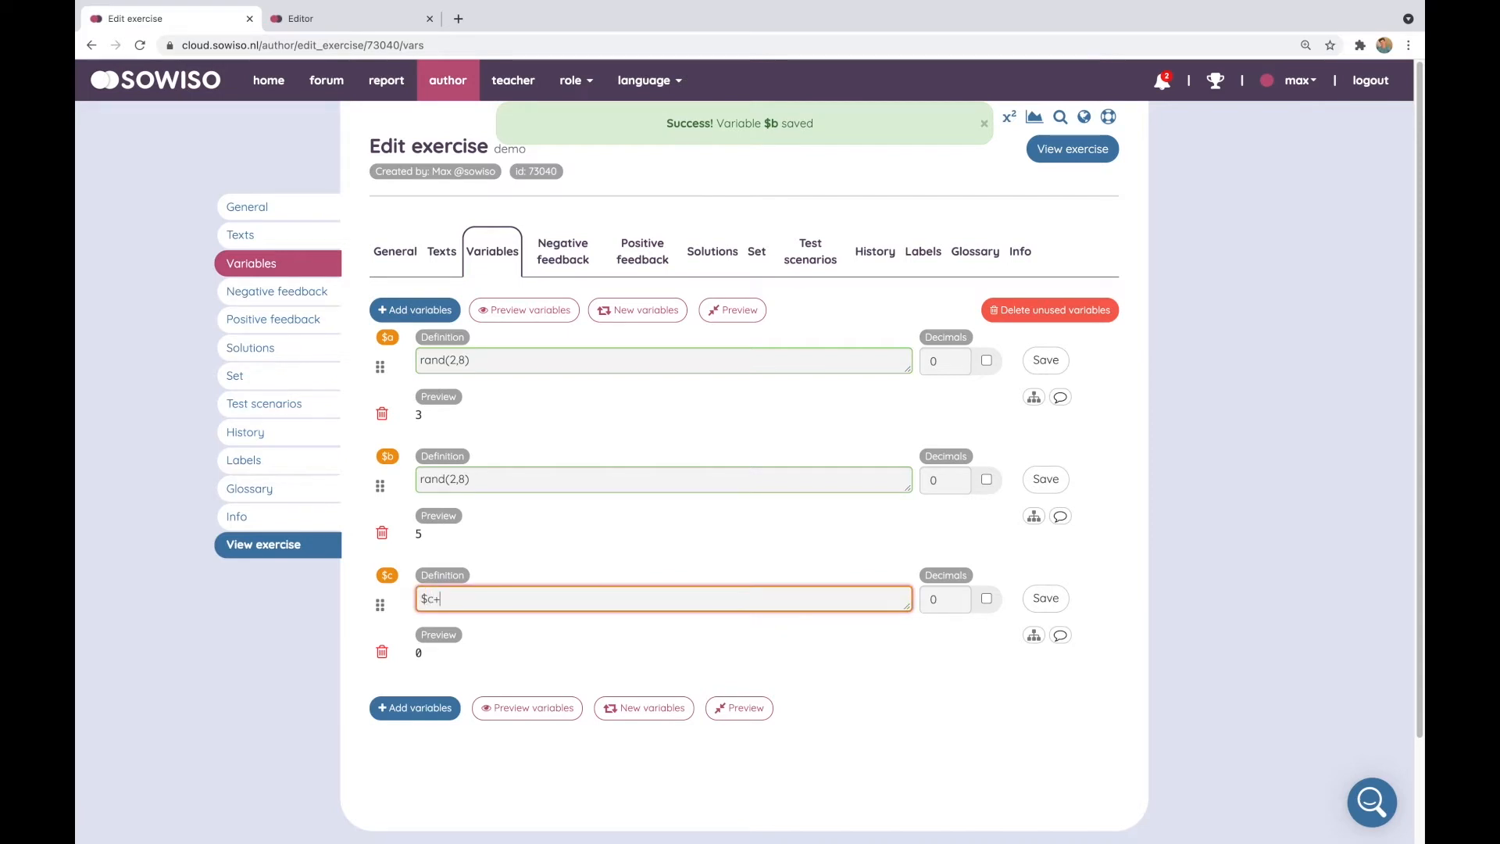
text(+$b)
click(1046, 598)
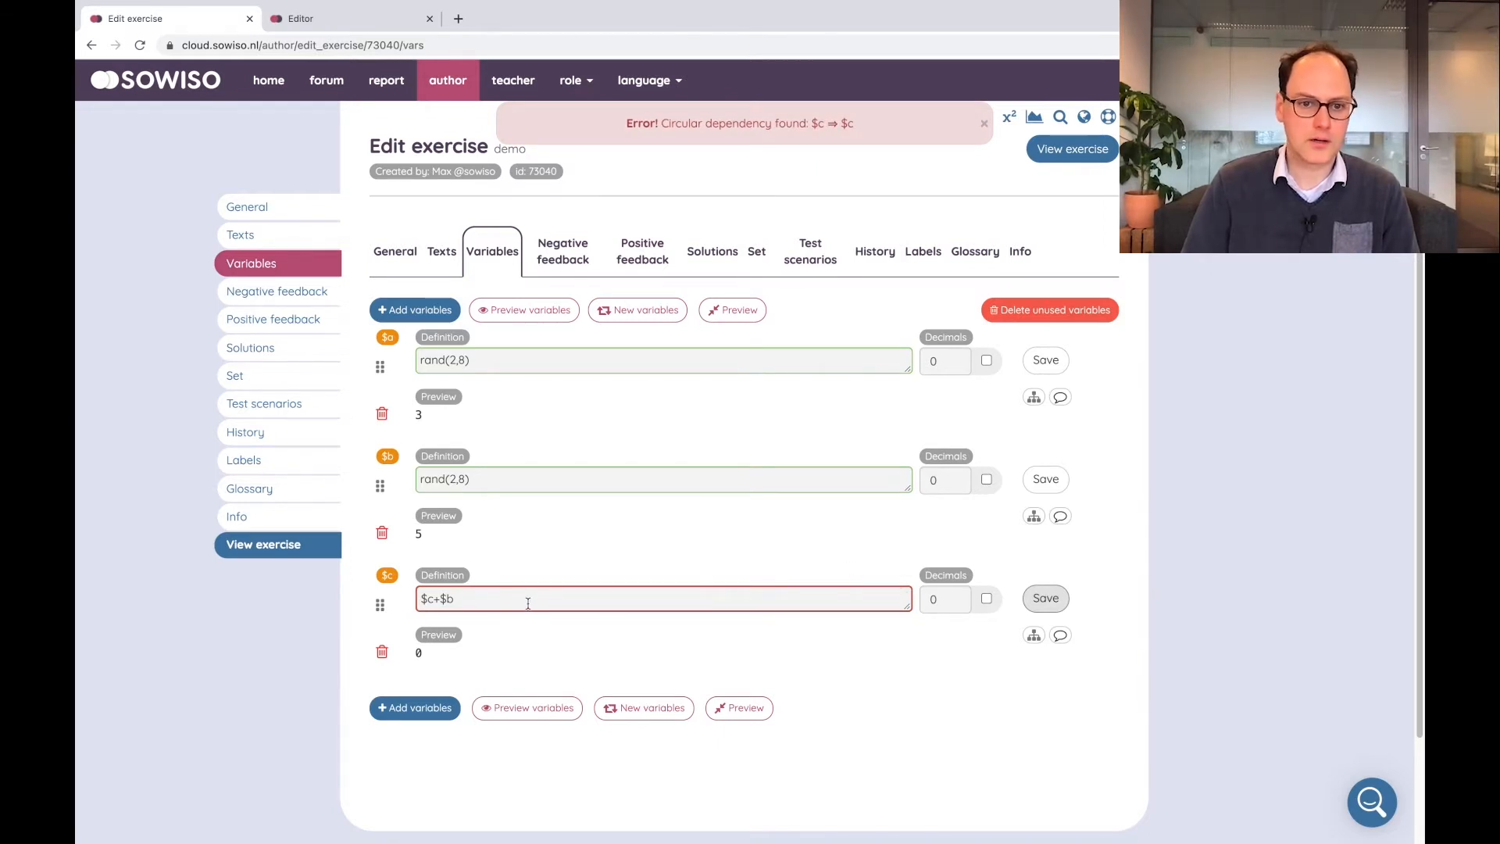
click(425, 599)
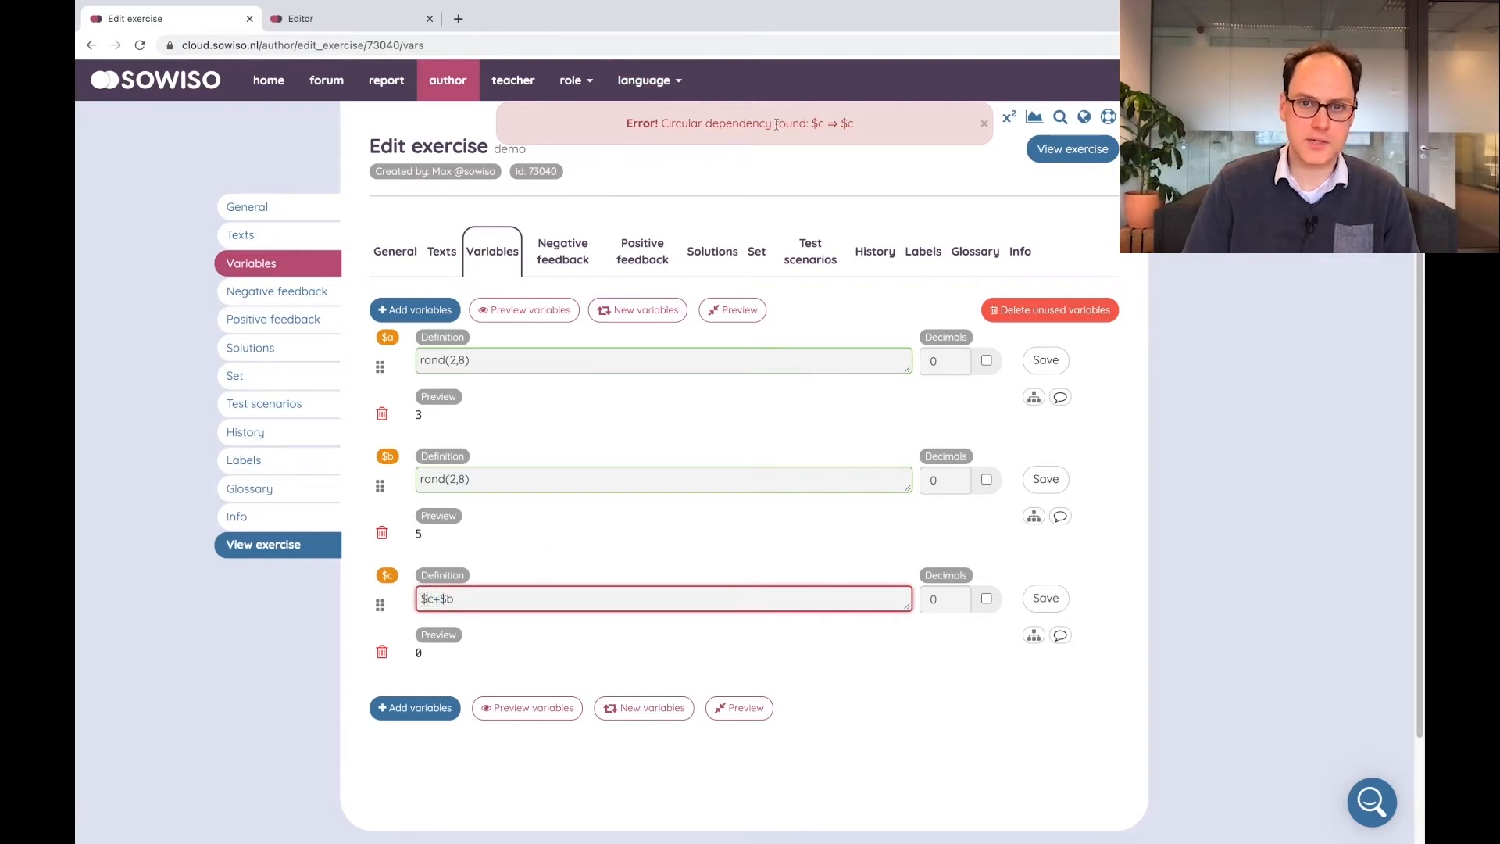
text(a)
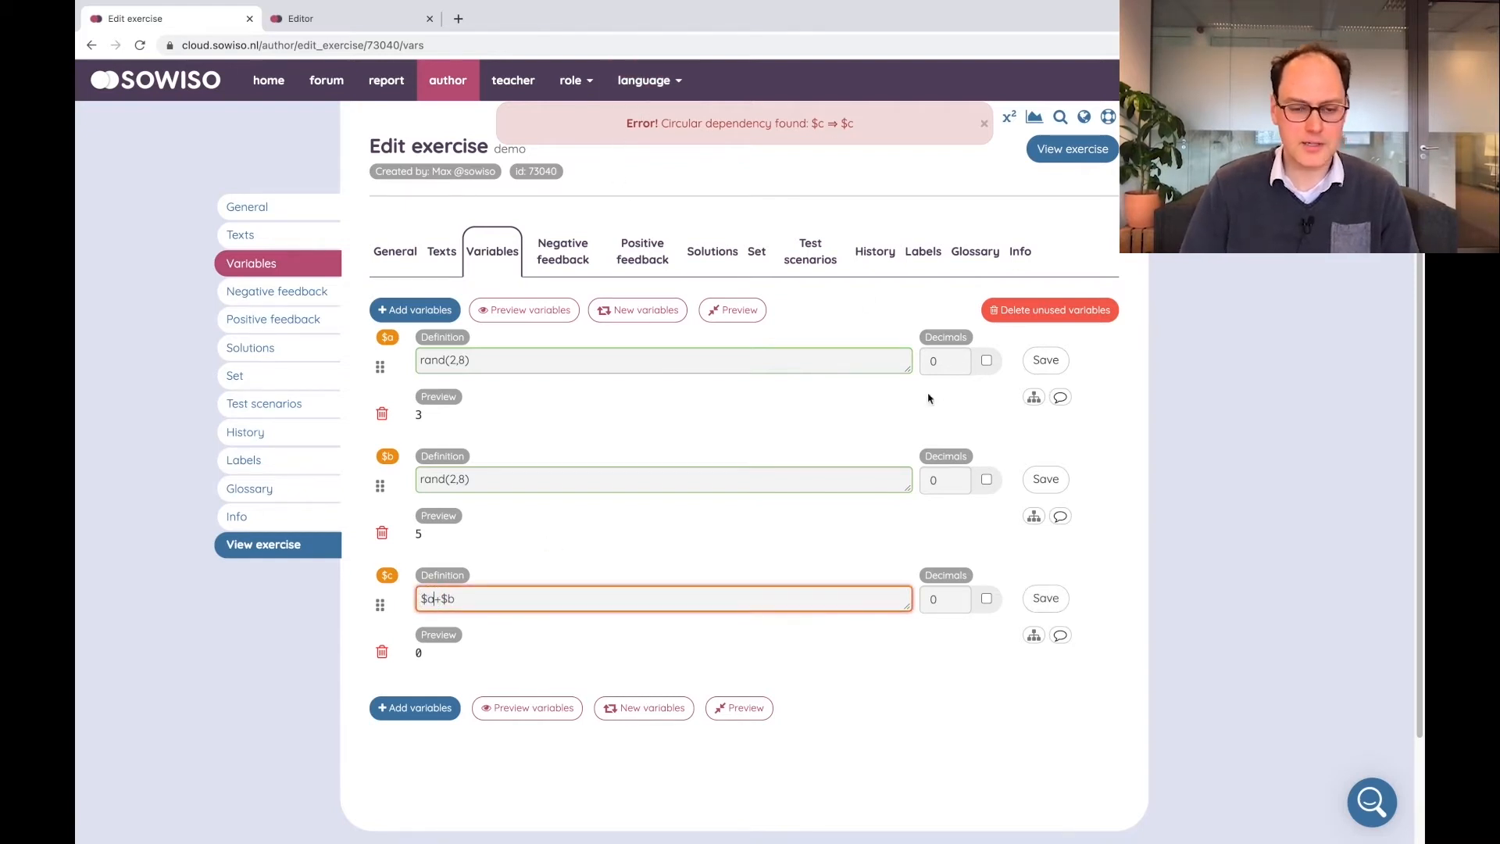
click(1055, 600)
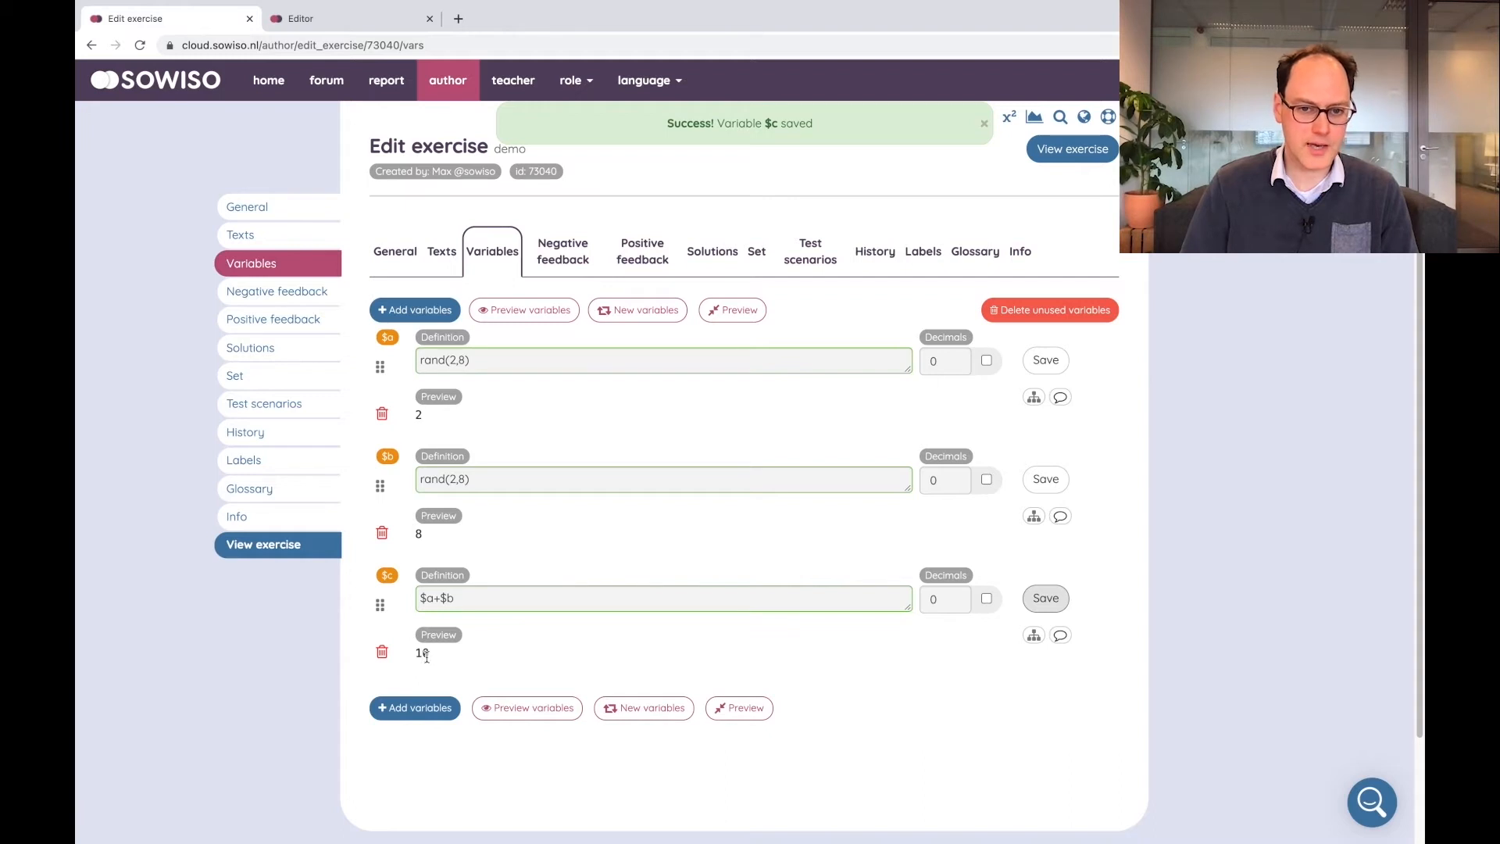
Replace the question text with "What is #$a+$b#?" and save the question
click(441, 251)
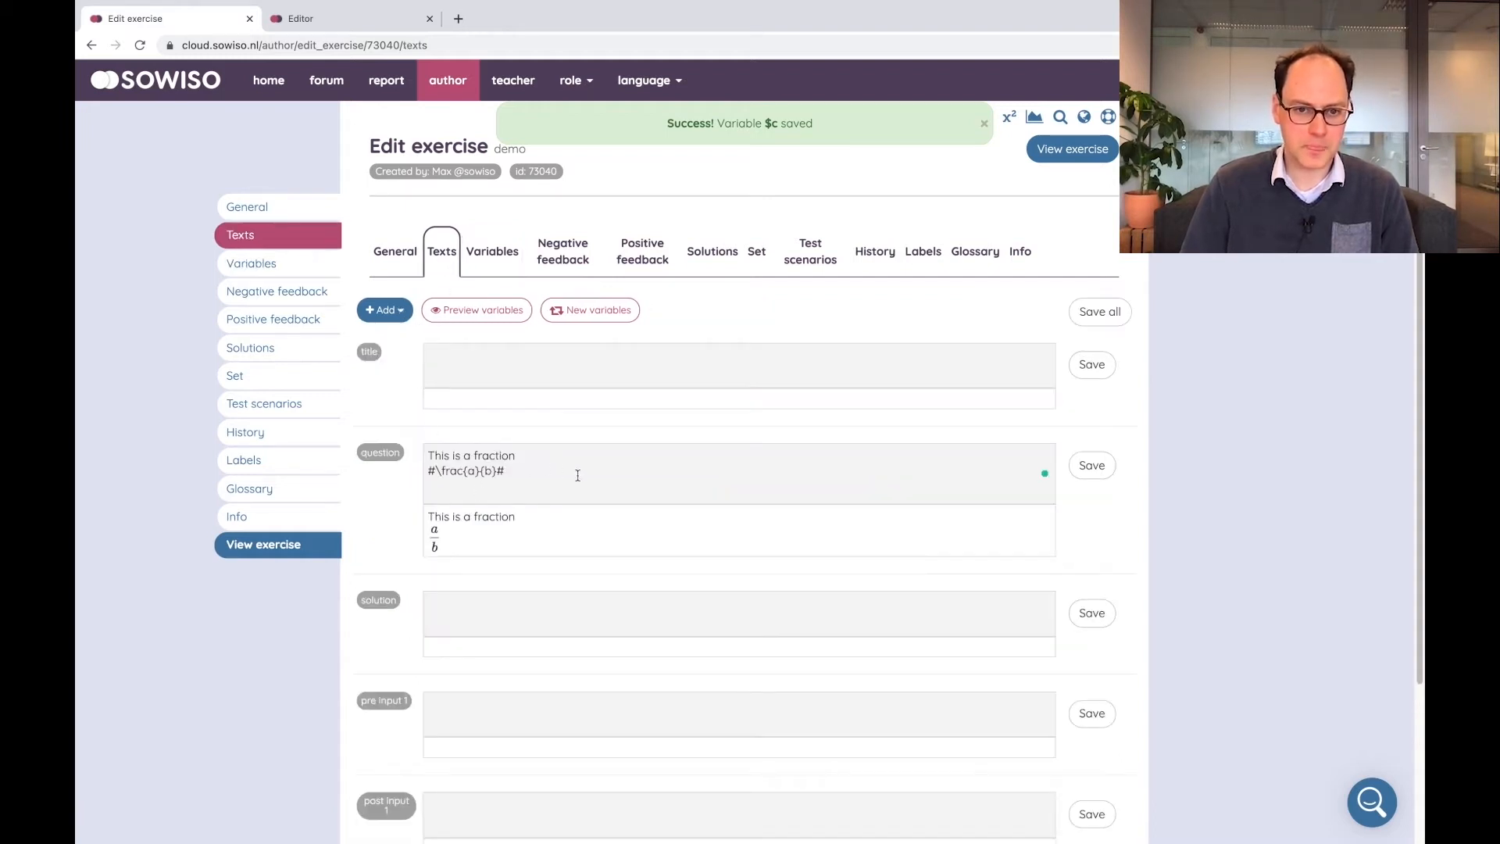
drag(576, 472, 400, 474)
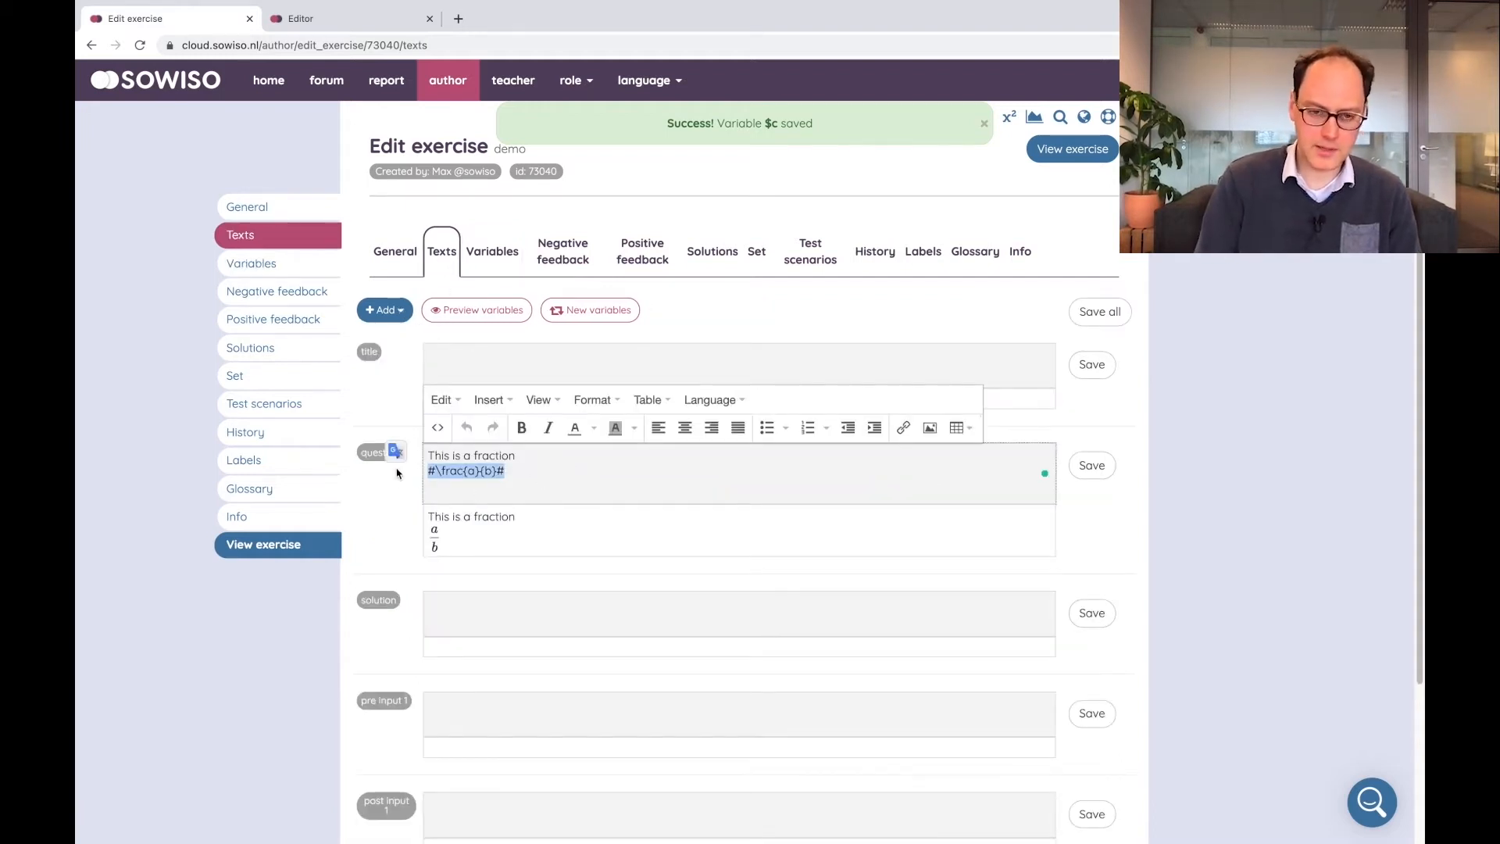
key(BackSpace)
key(BackSpace)
key(BackSpace)
key(BackSpace)
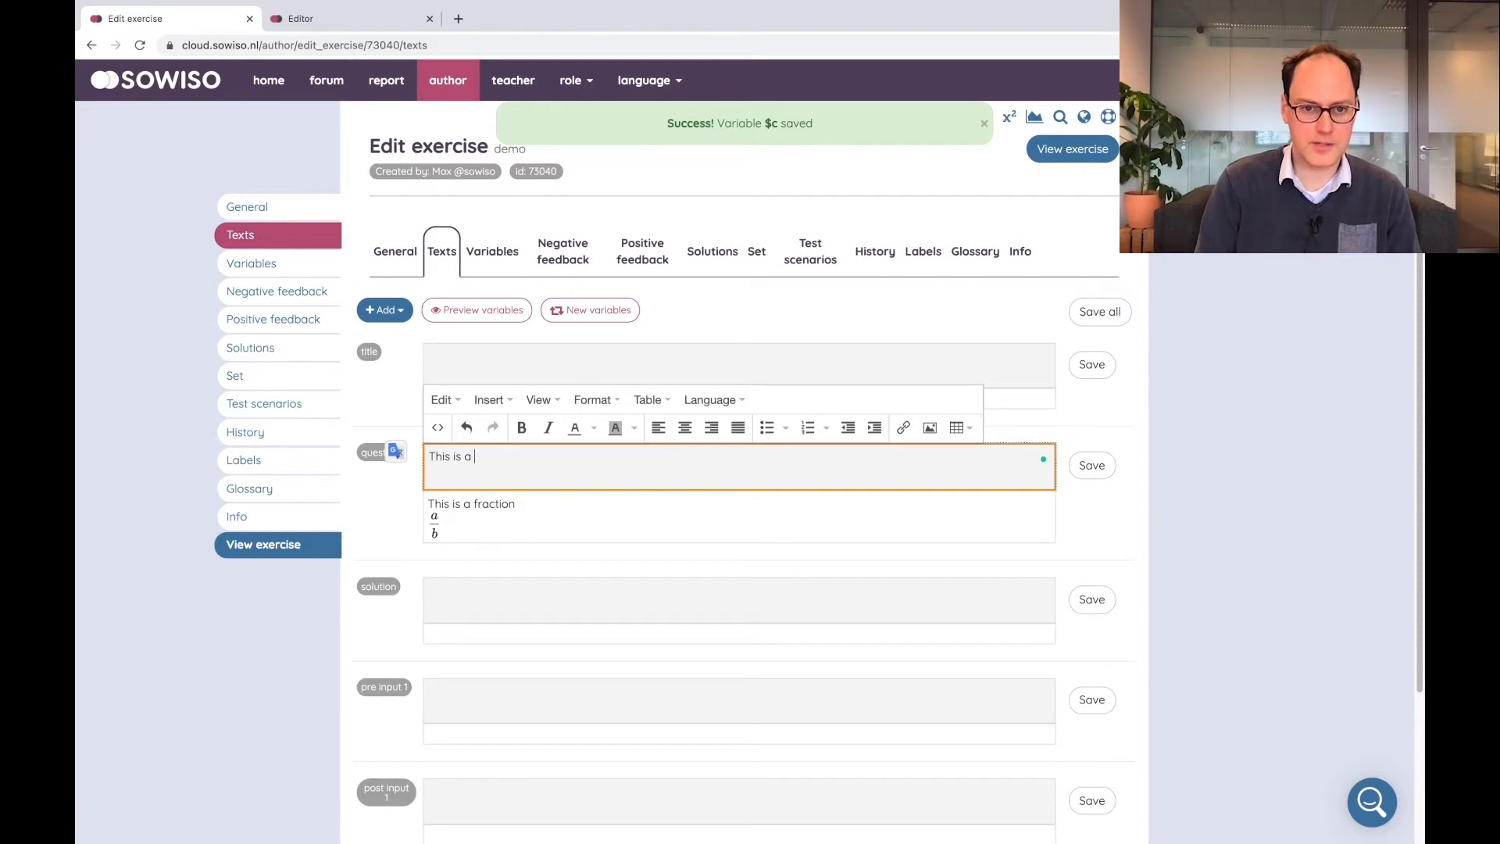
key(BackSpace)
key(BackSpace)
key(BackSpace)
key(BackSpace)
key(BackSpace)
key(BackSpace)
key(BackSpace)
key(BackSpace)
key(BackSpace)
key(BackSpace)
text(What is #$a+)
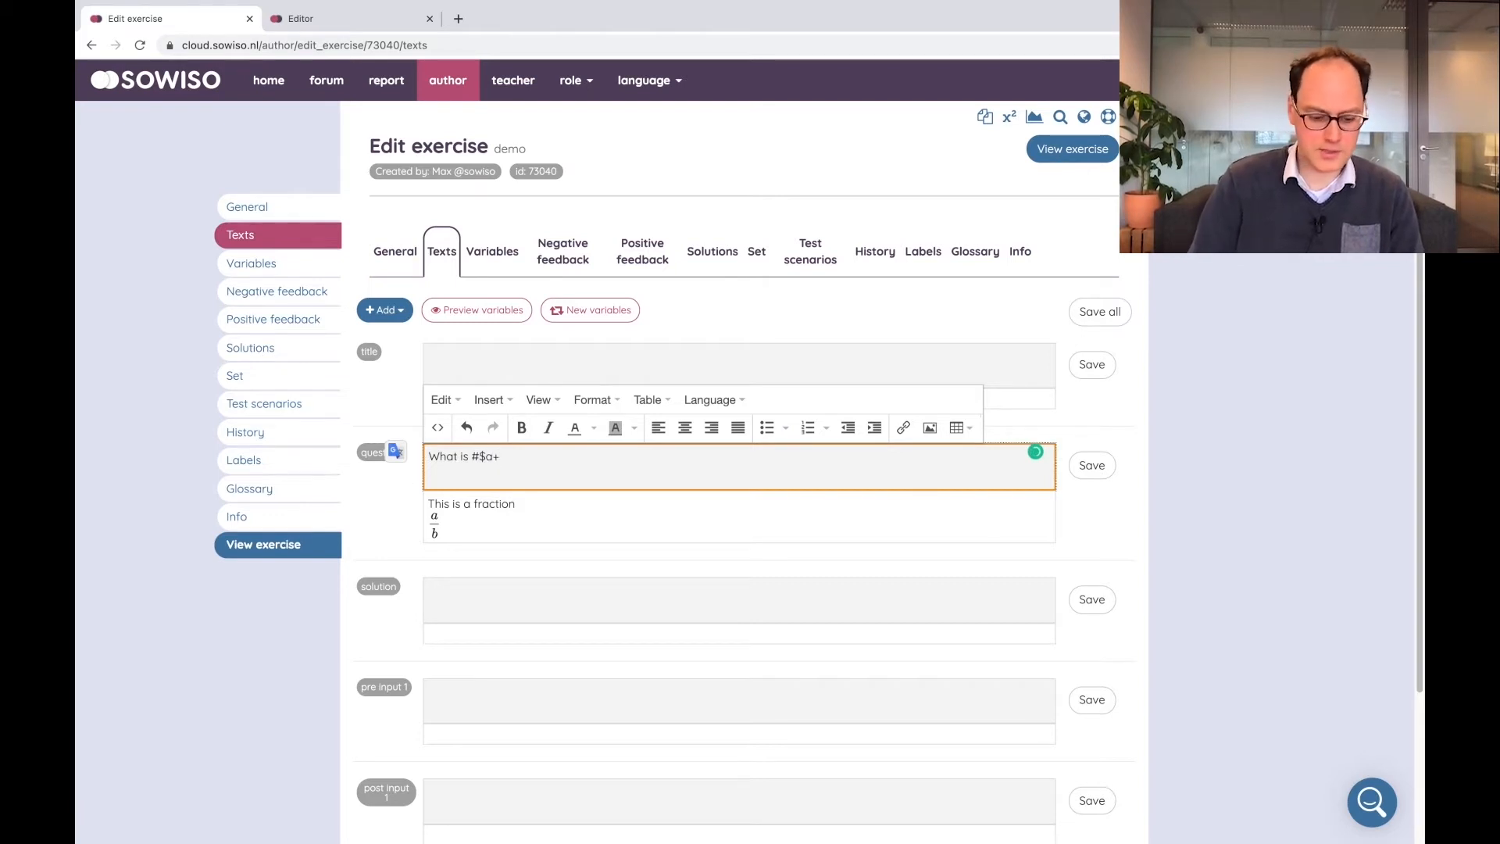
text($b#?)
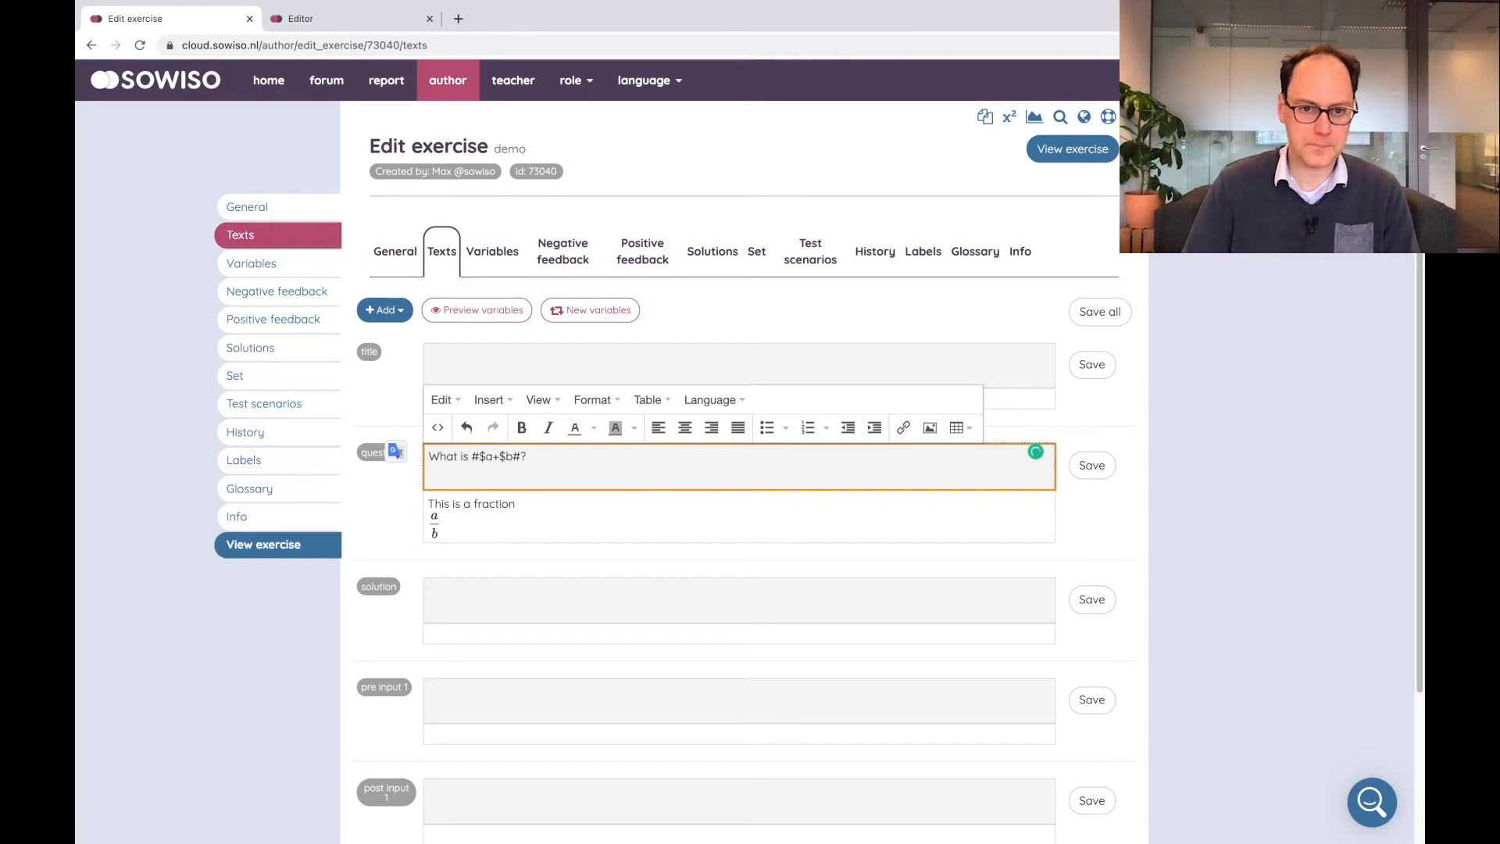
click(1092, 466)
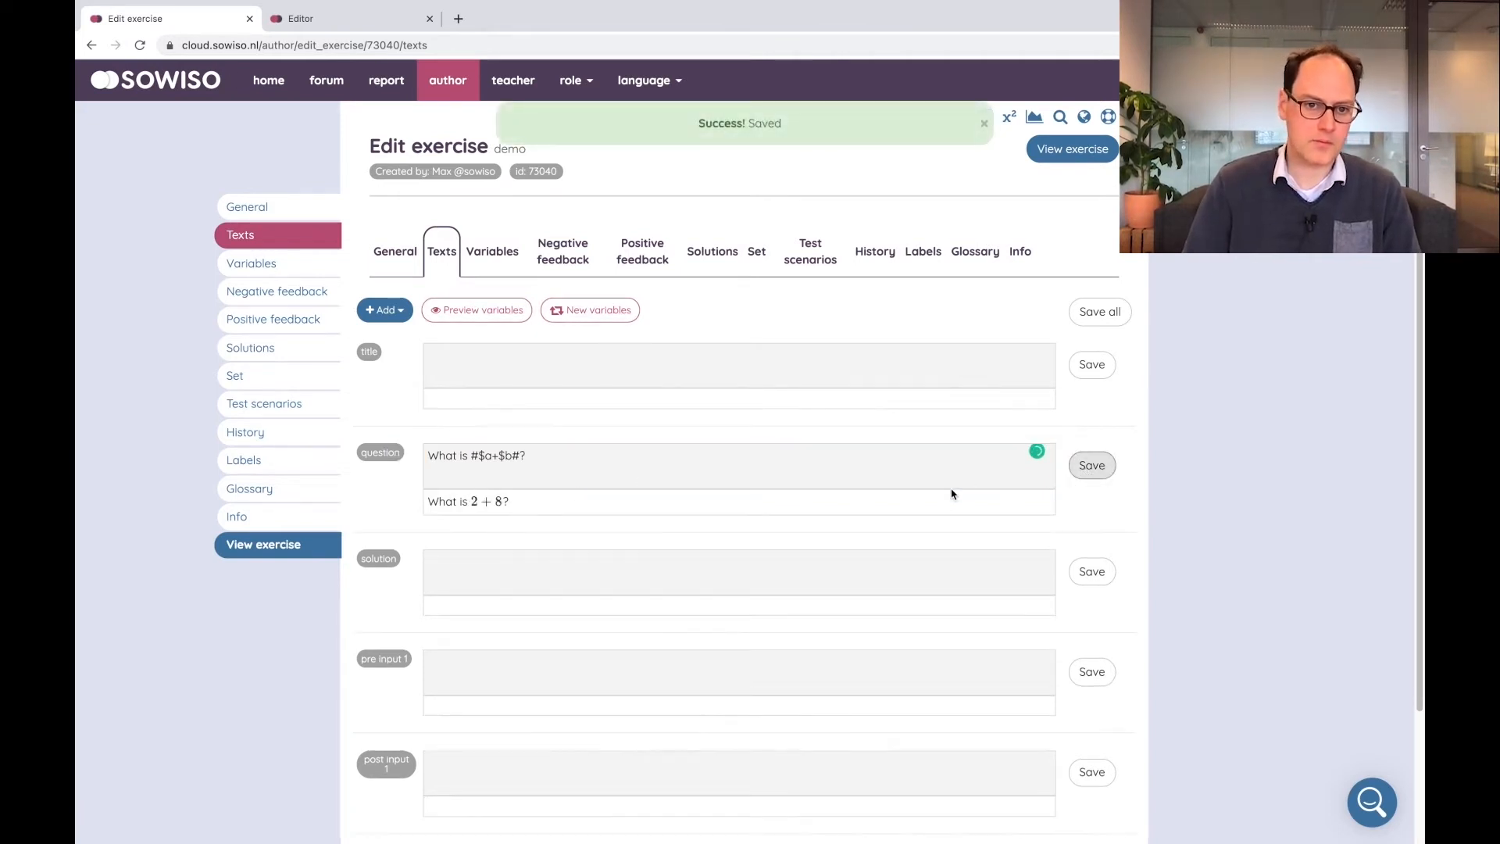
Enter #$a+$b=$c# as the solution text and save it
scroll(951, 492, down, 2)
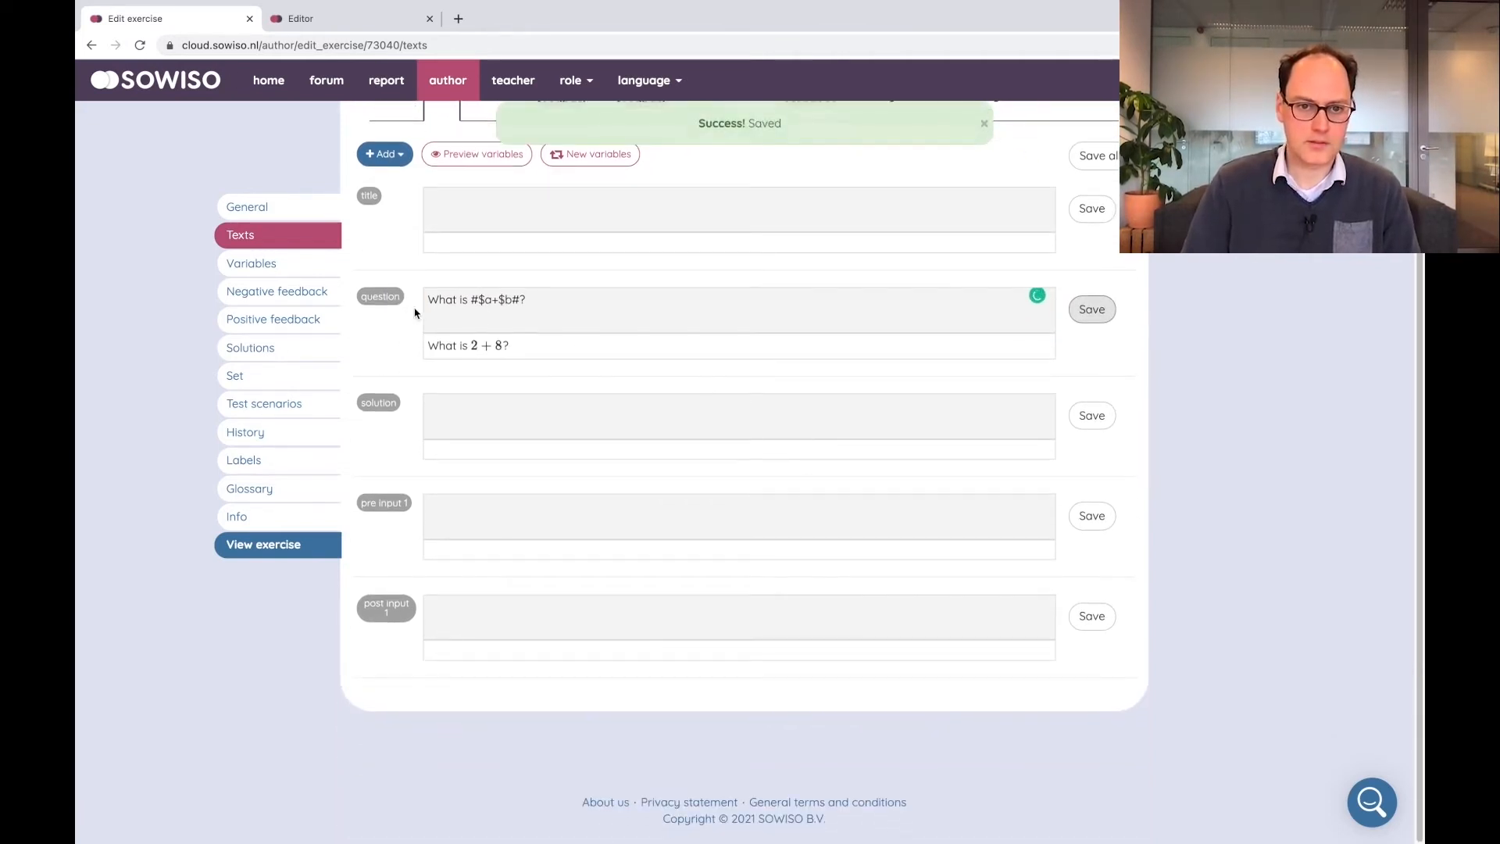
click(519, 409)
text(##)
text($)
text(a)
text(+$b=$c#)
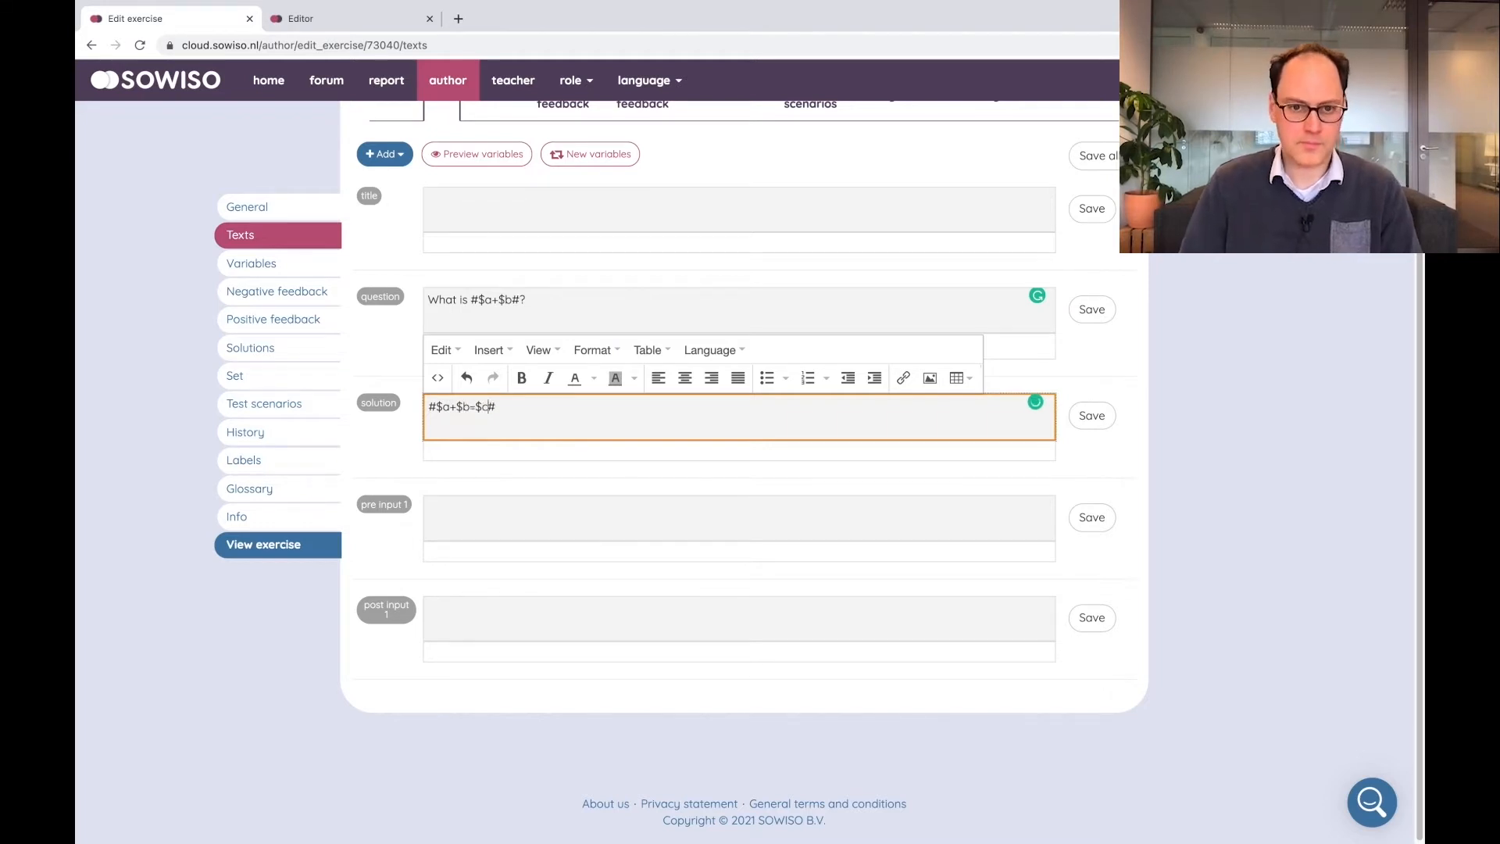
click(1093, 414)
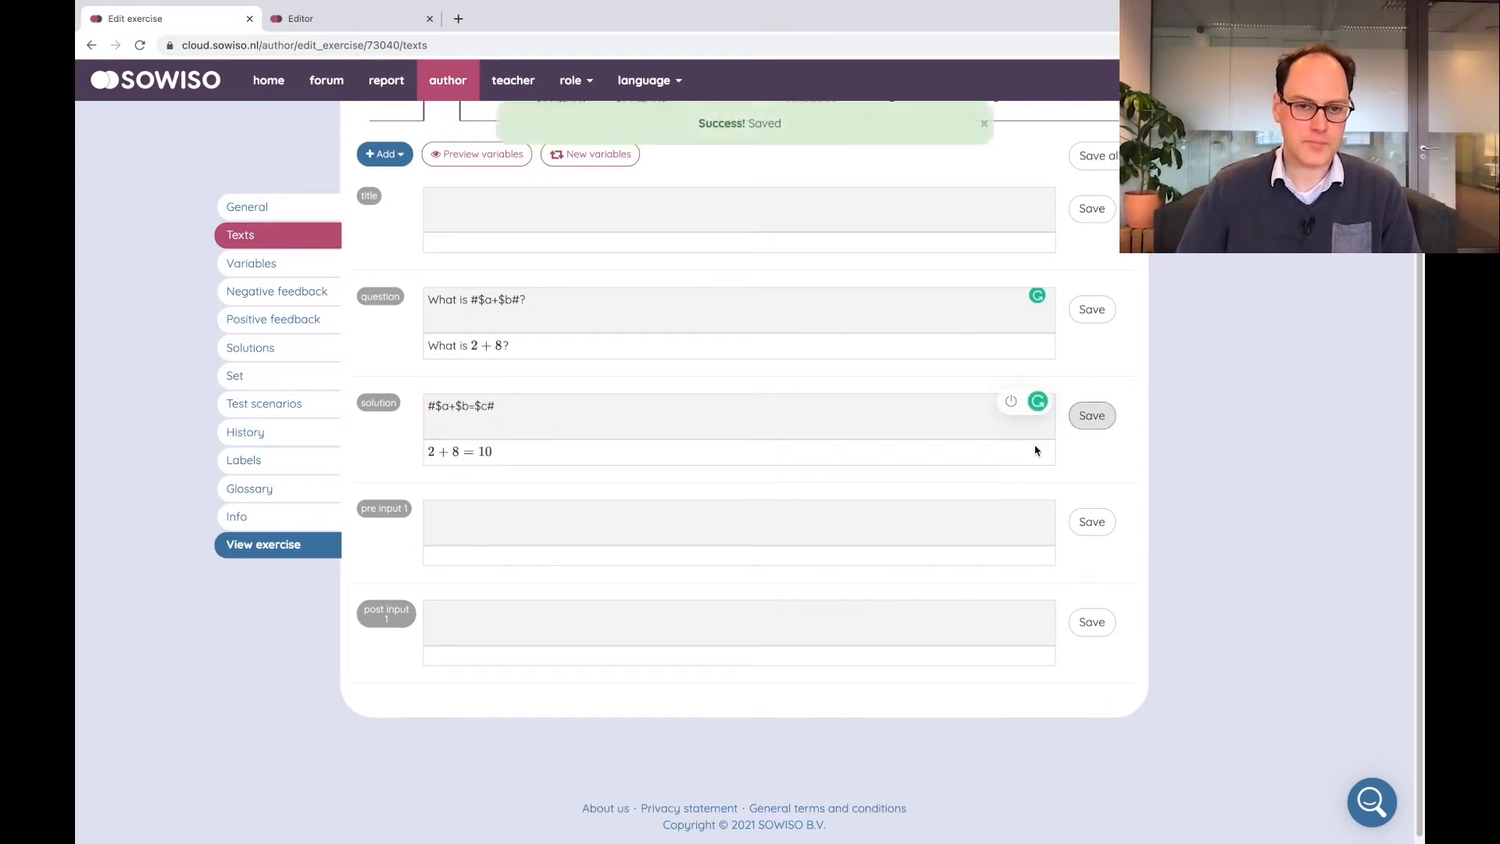
Open the exercise preview
scroll(735, 453, up, 3)
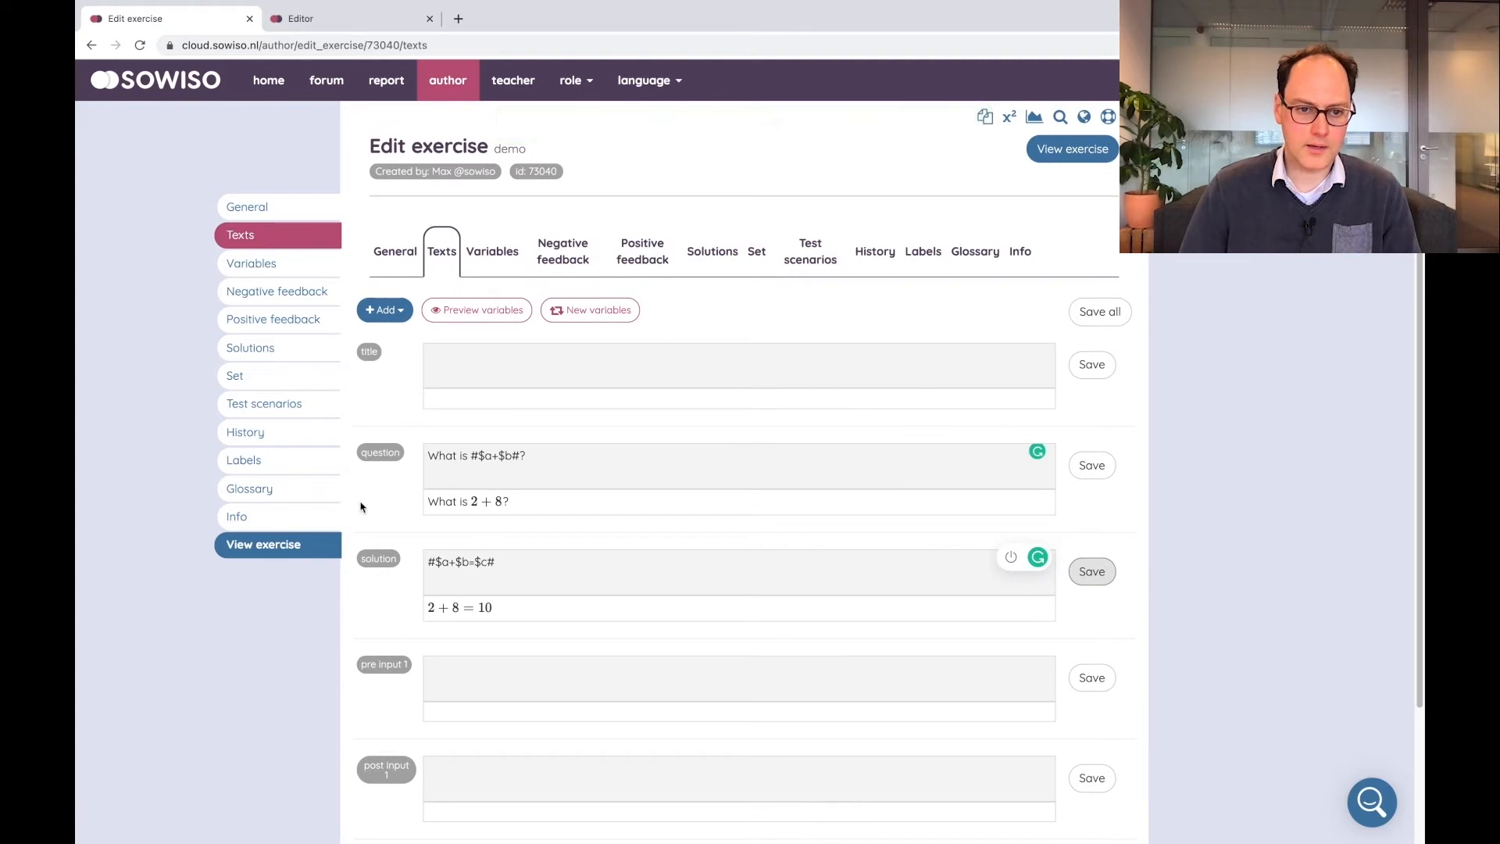
click(320, 552)
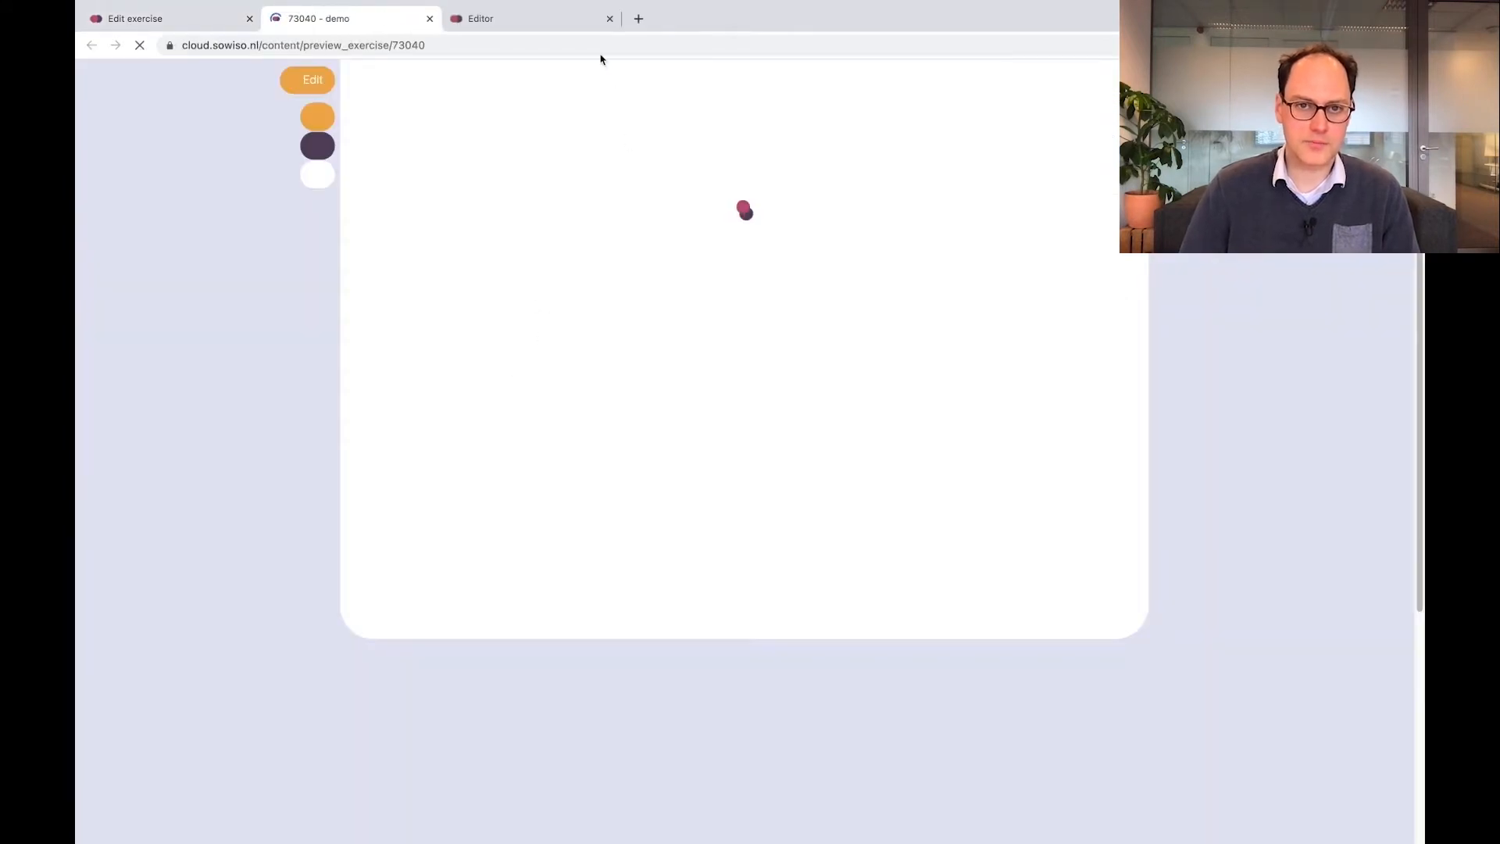
Close the spare editor tab, reveal the worked solution in the exercise preview, and close the preview
click(610, 18)
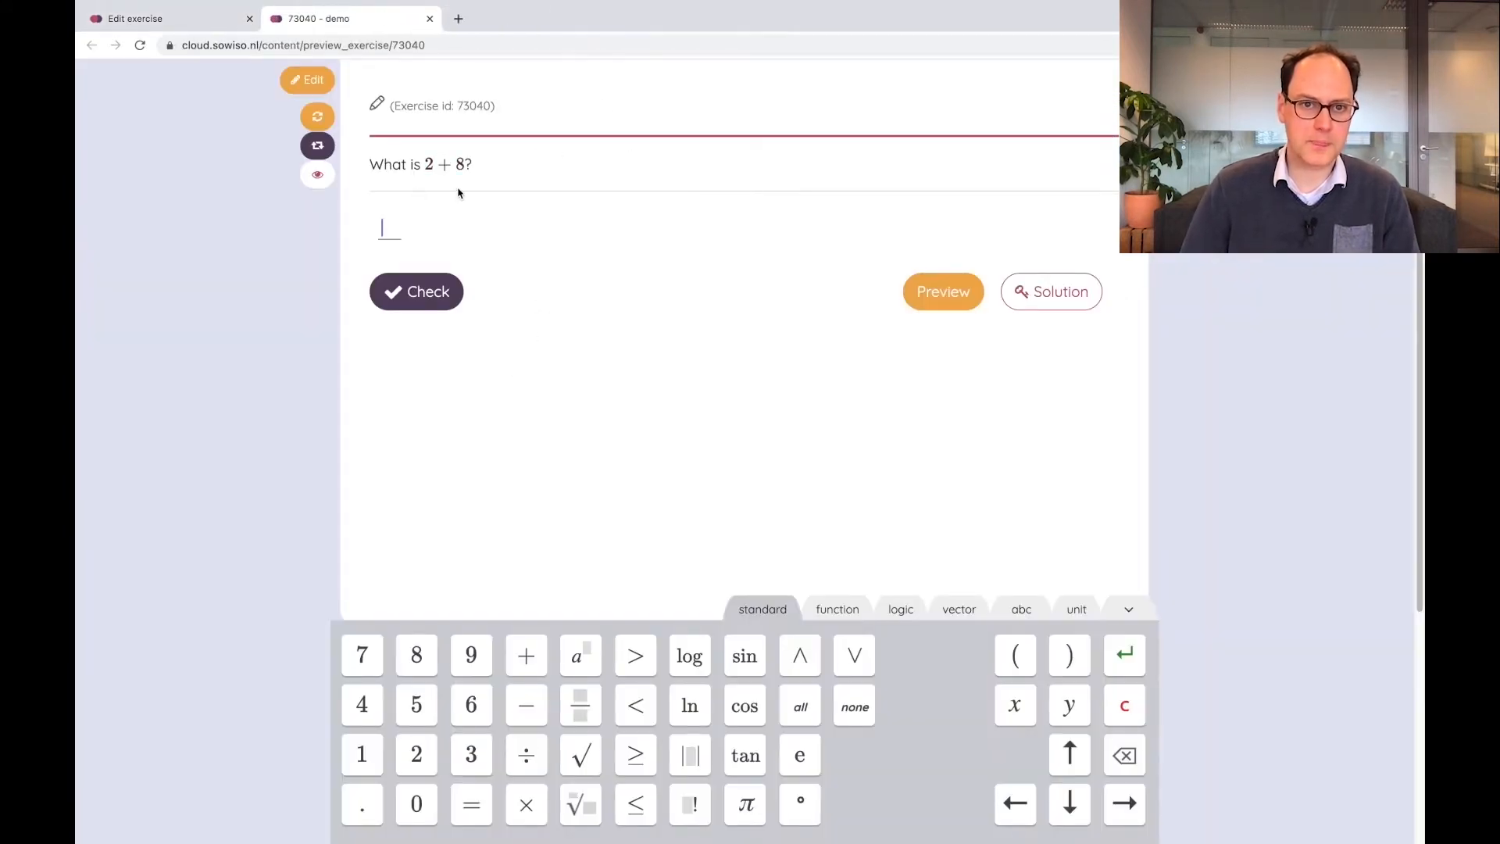
click(1062, 293)
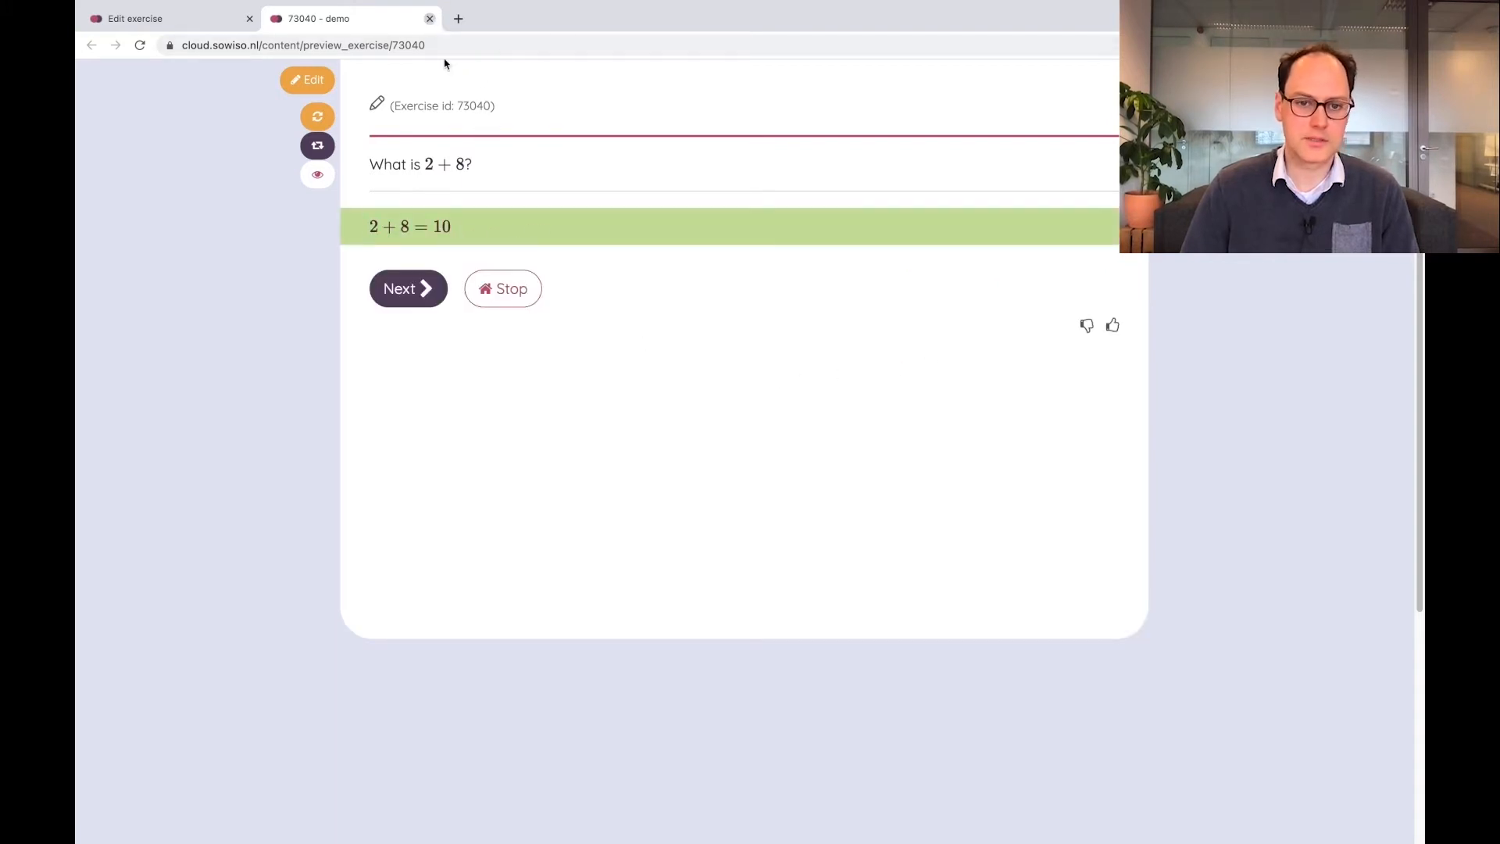
click(429, 18)
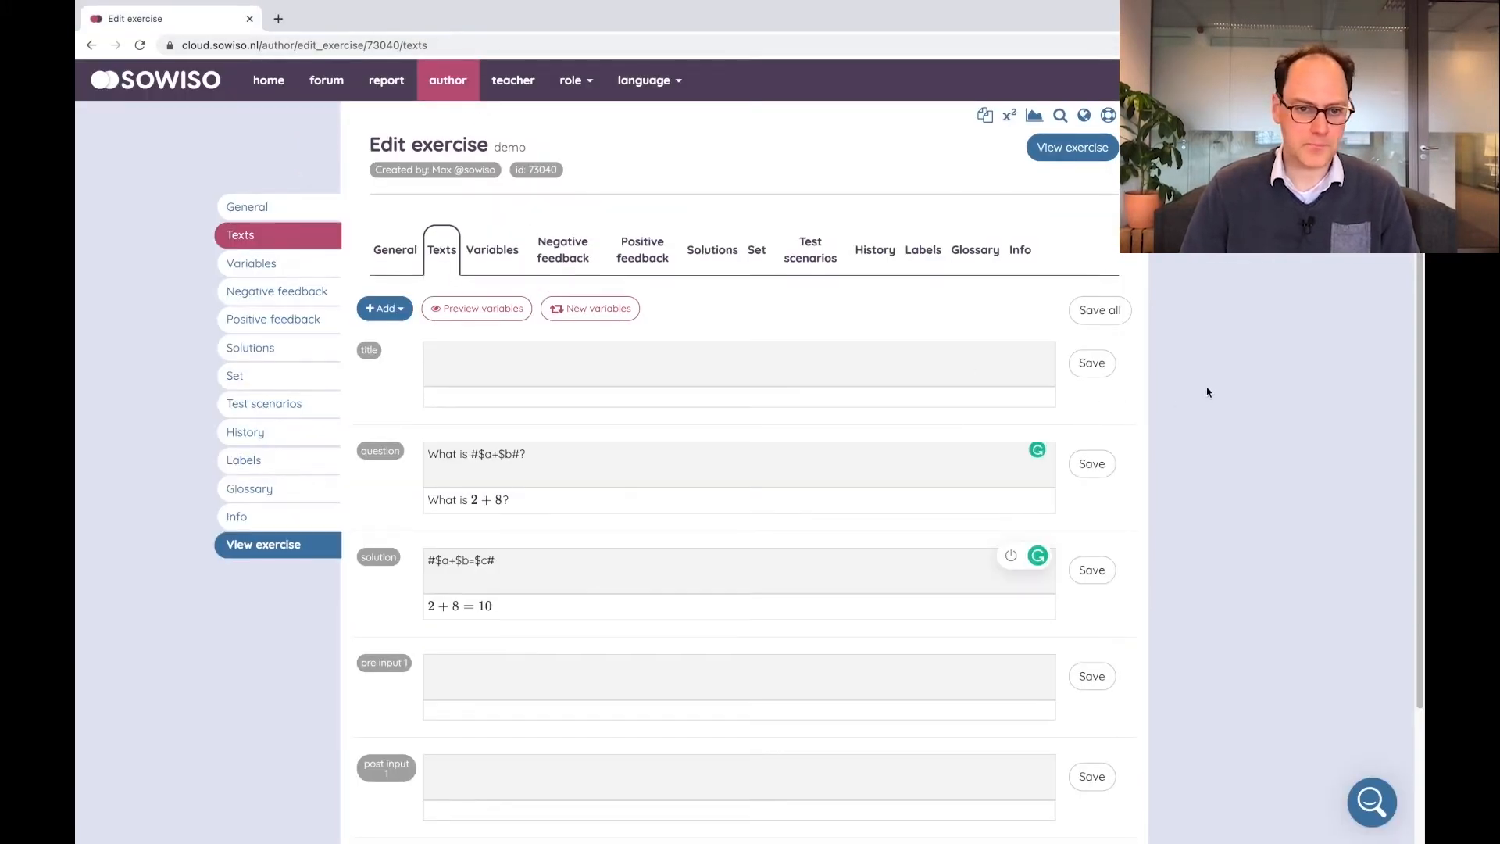
Set the first solution's definition to $c and save it
scroll(1207, 392, down, 2)
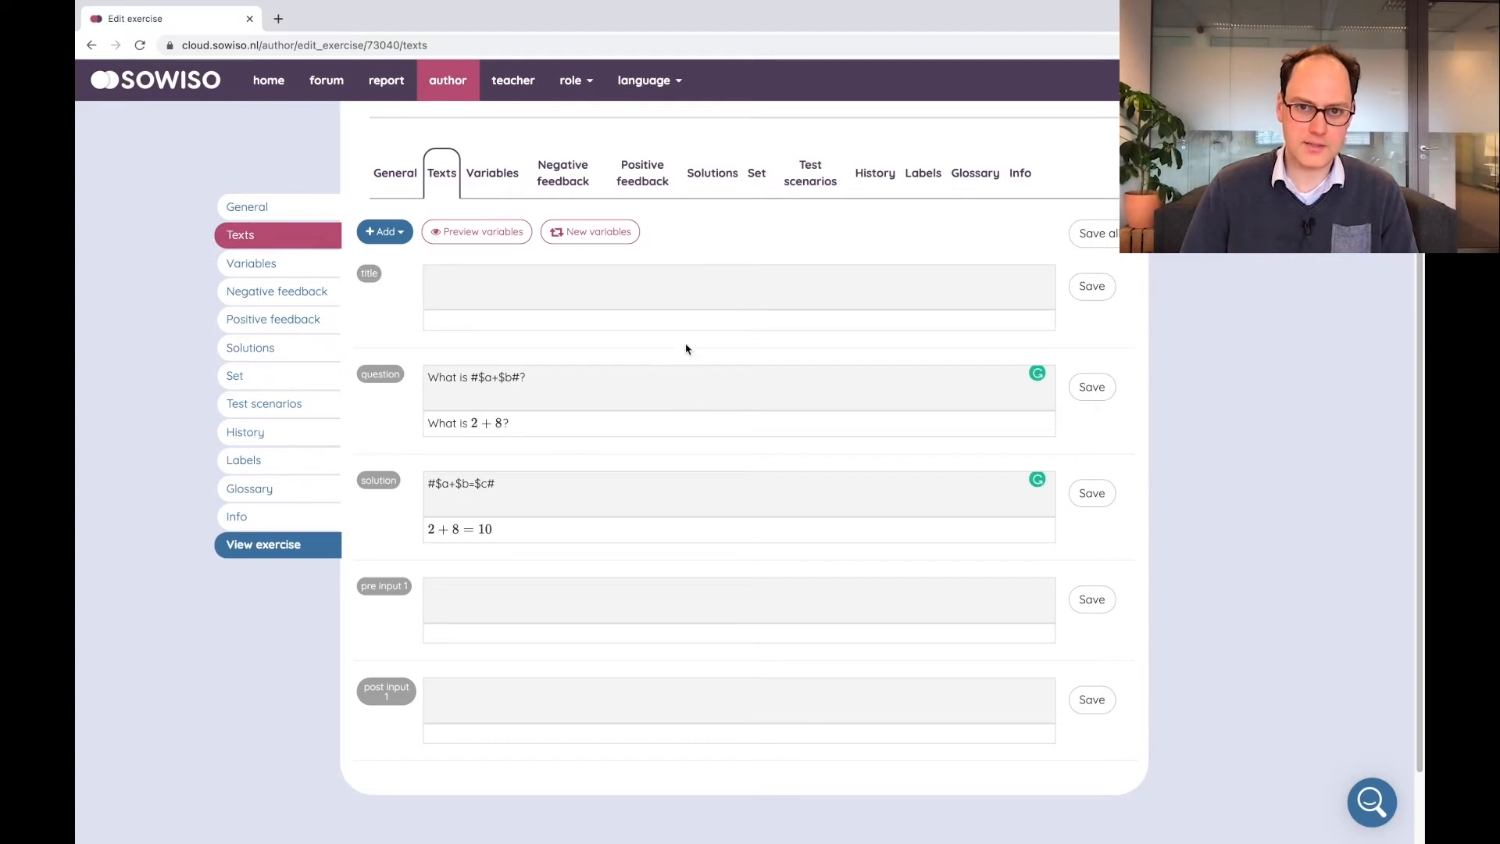
click(713, 174)
click(700, 436)
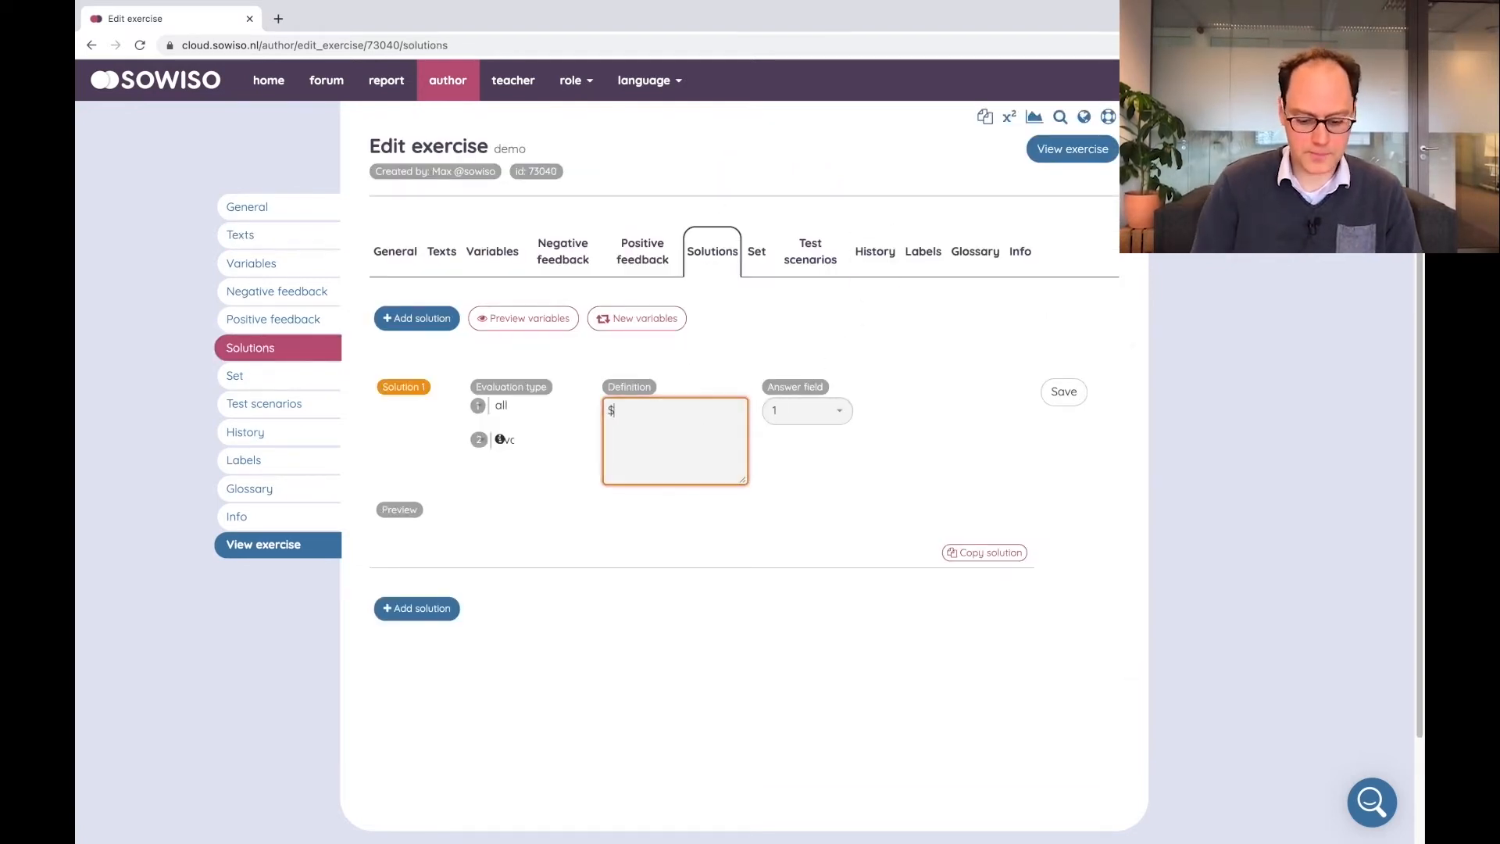
text($c)
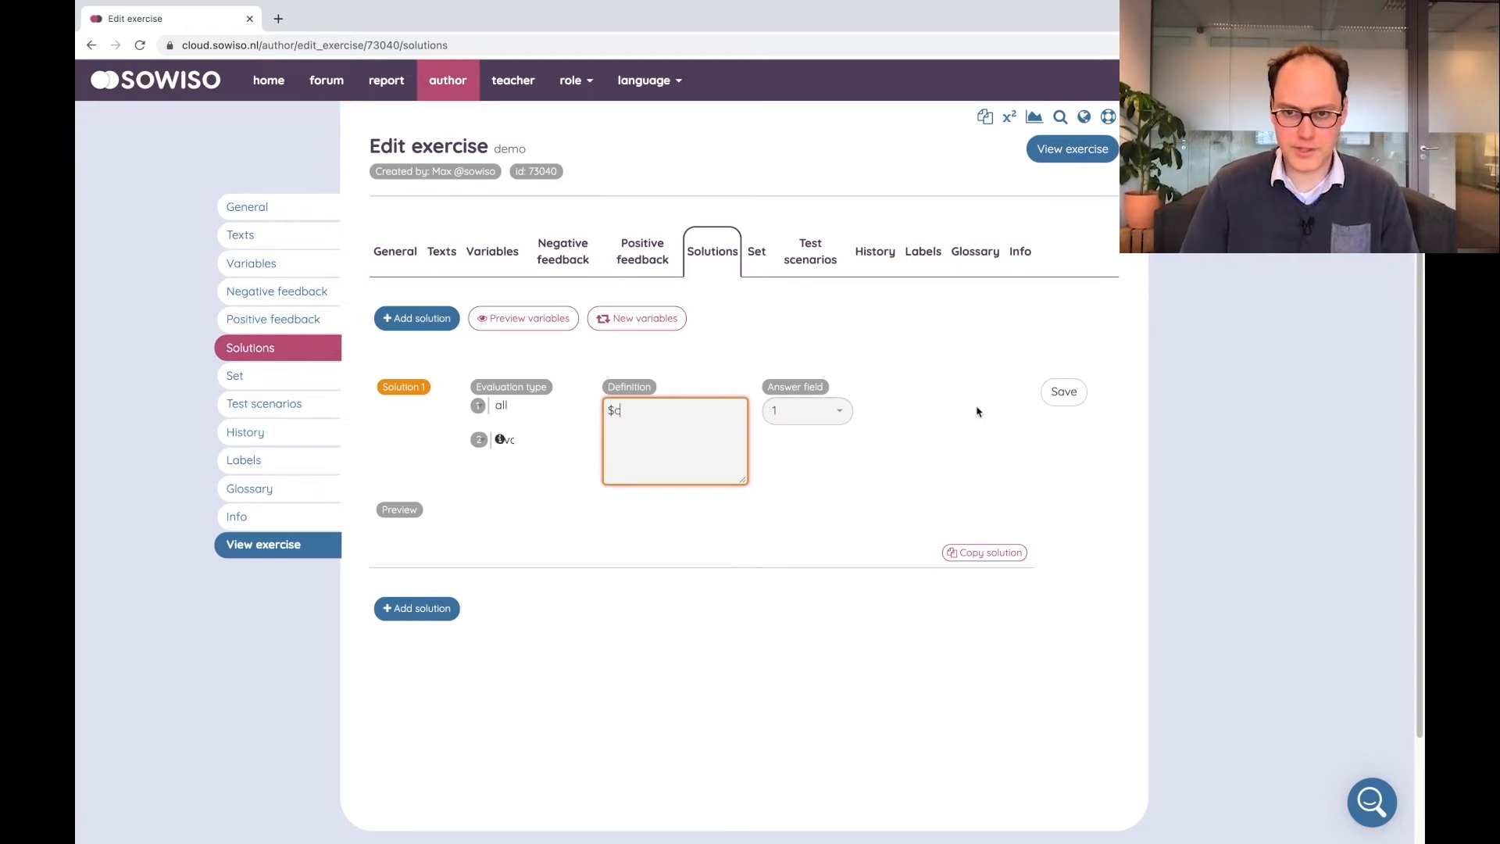
click(1063, 392)
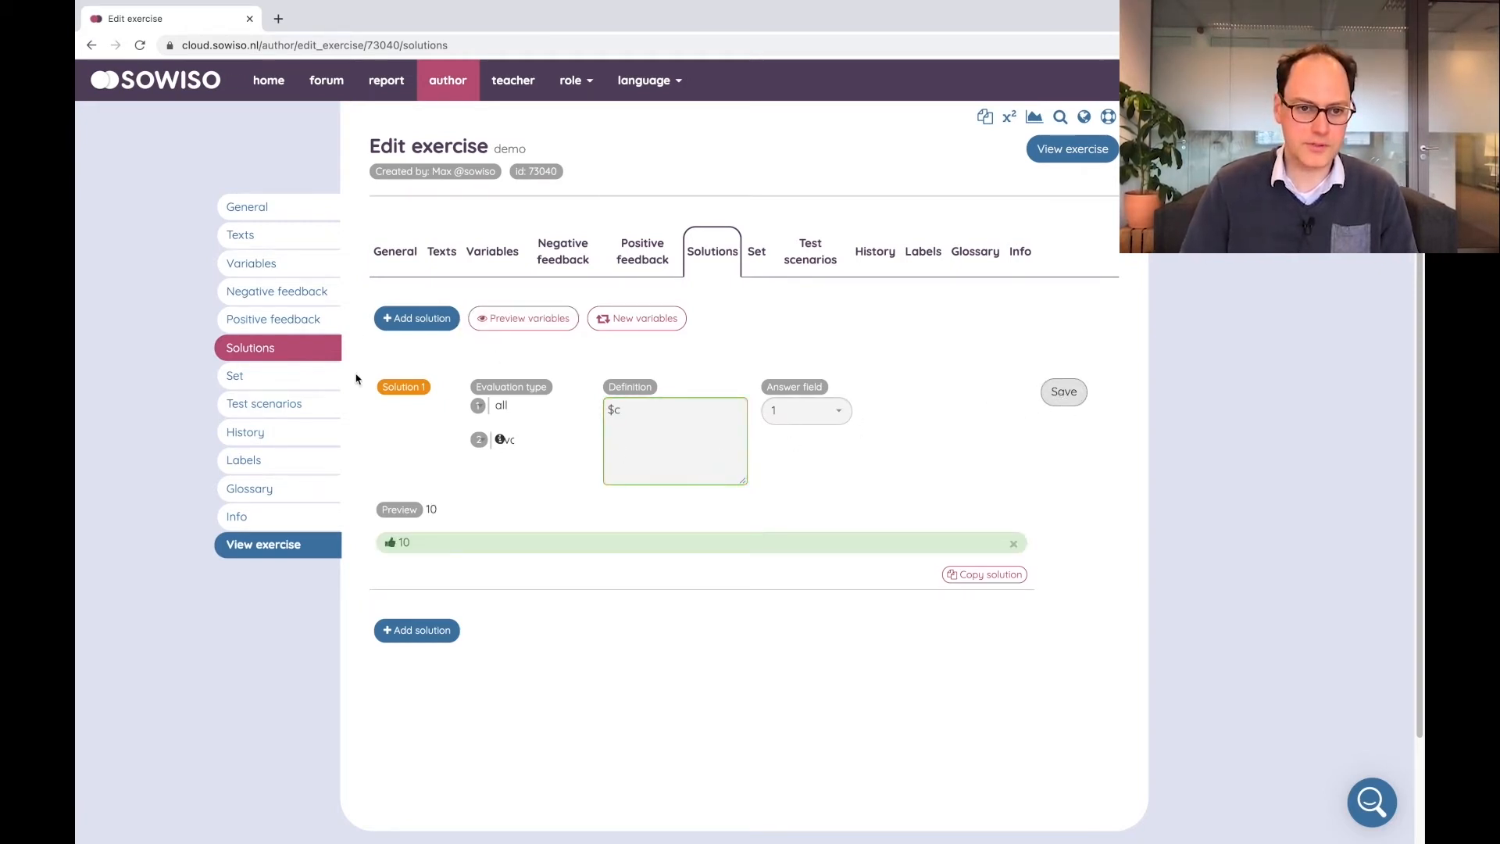
Open the exercise preview and check the answer 10
click(289, 545)
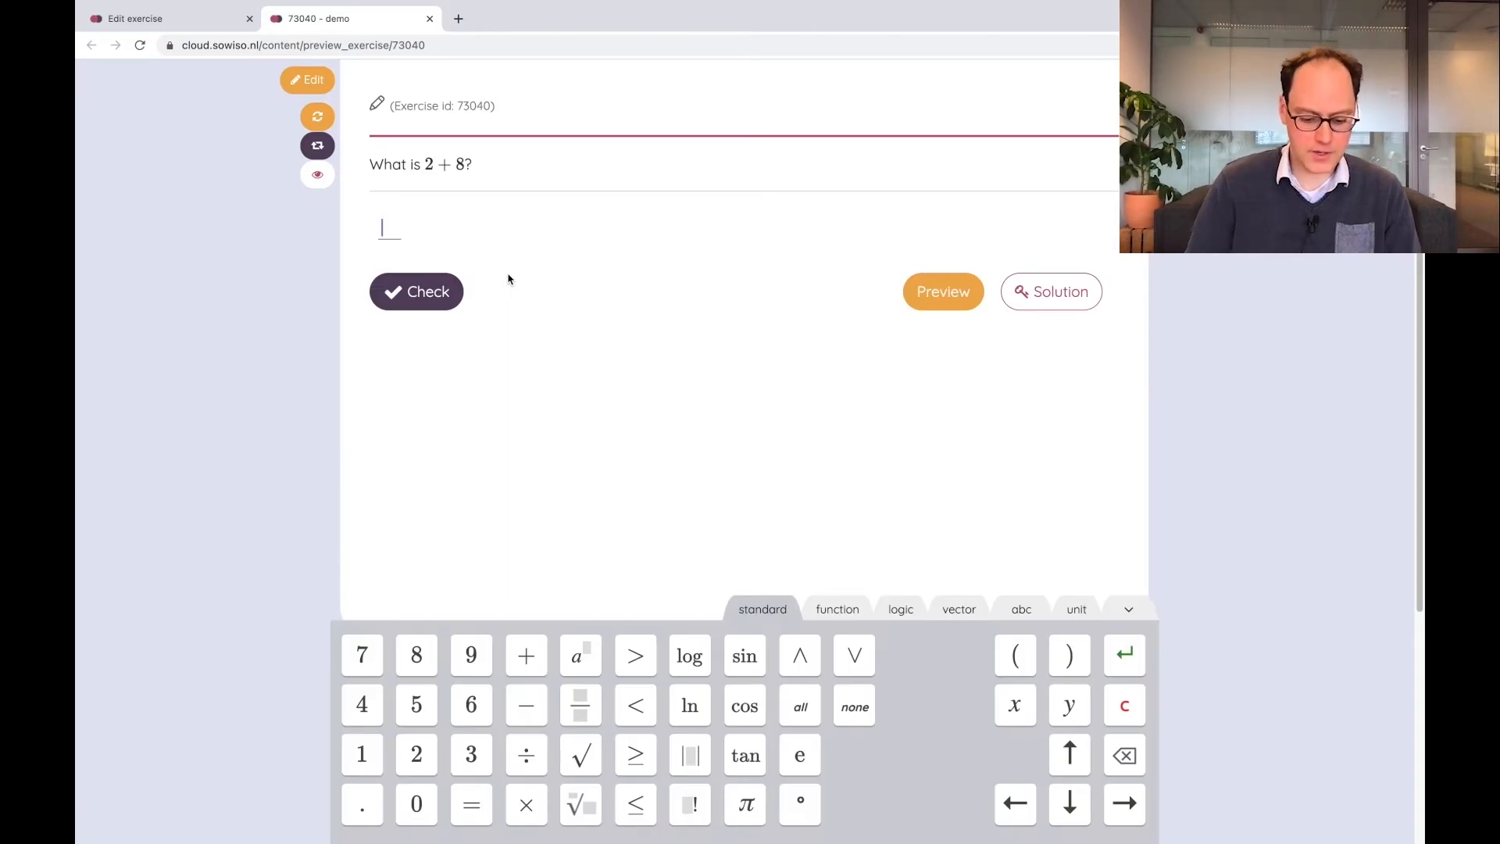
text(10)
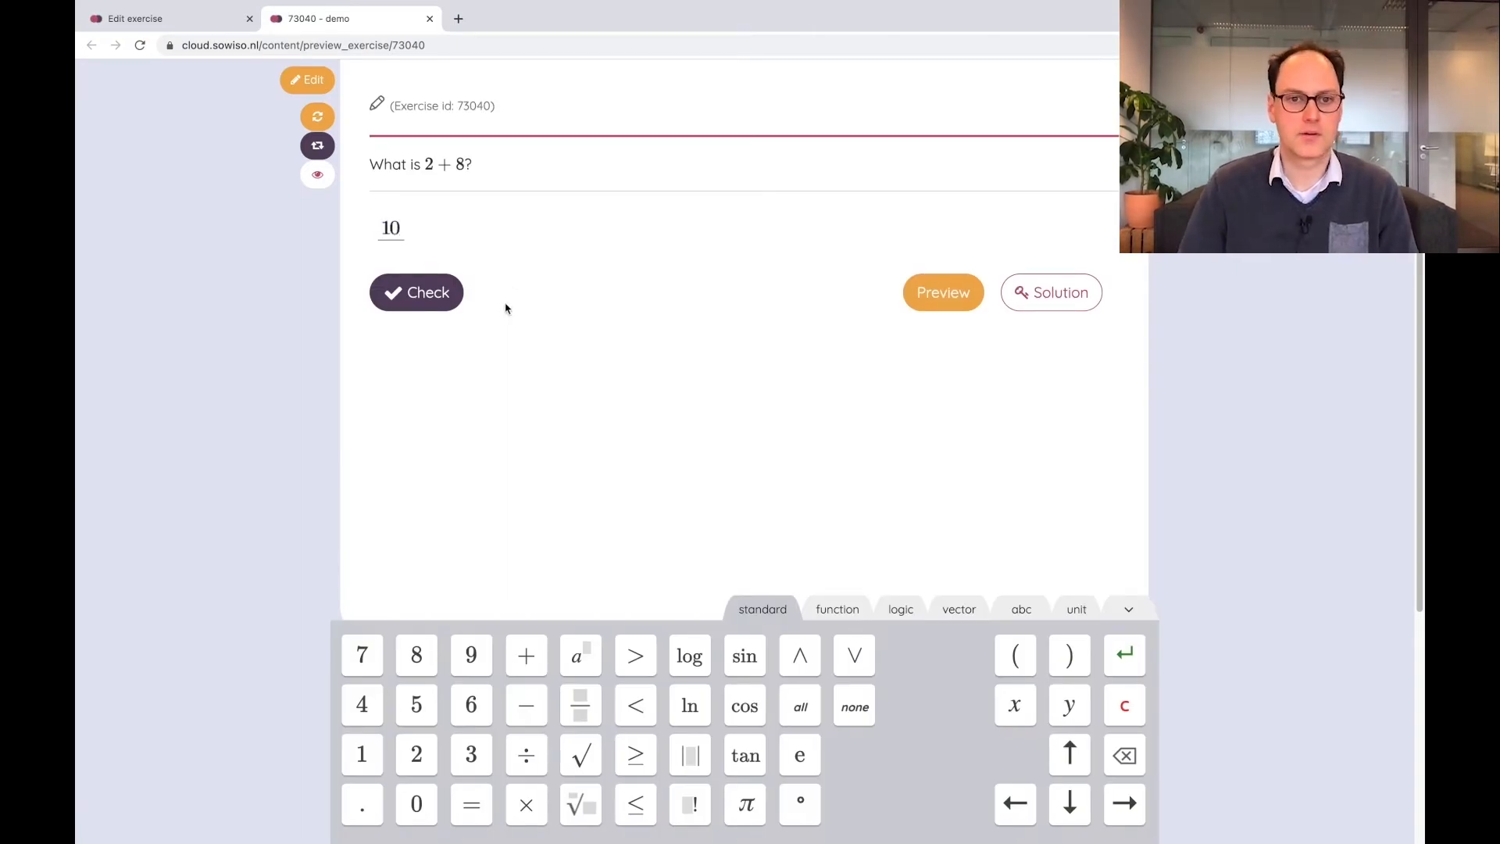
click(447, 293)
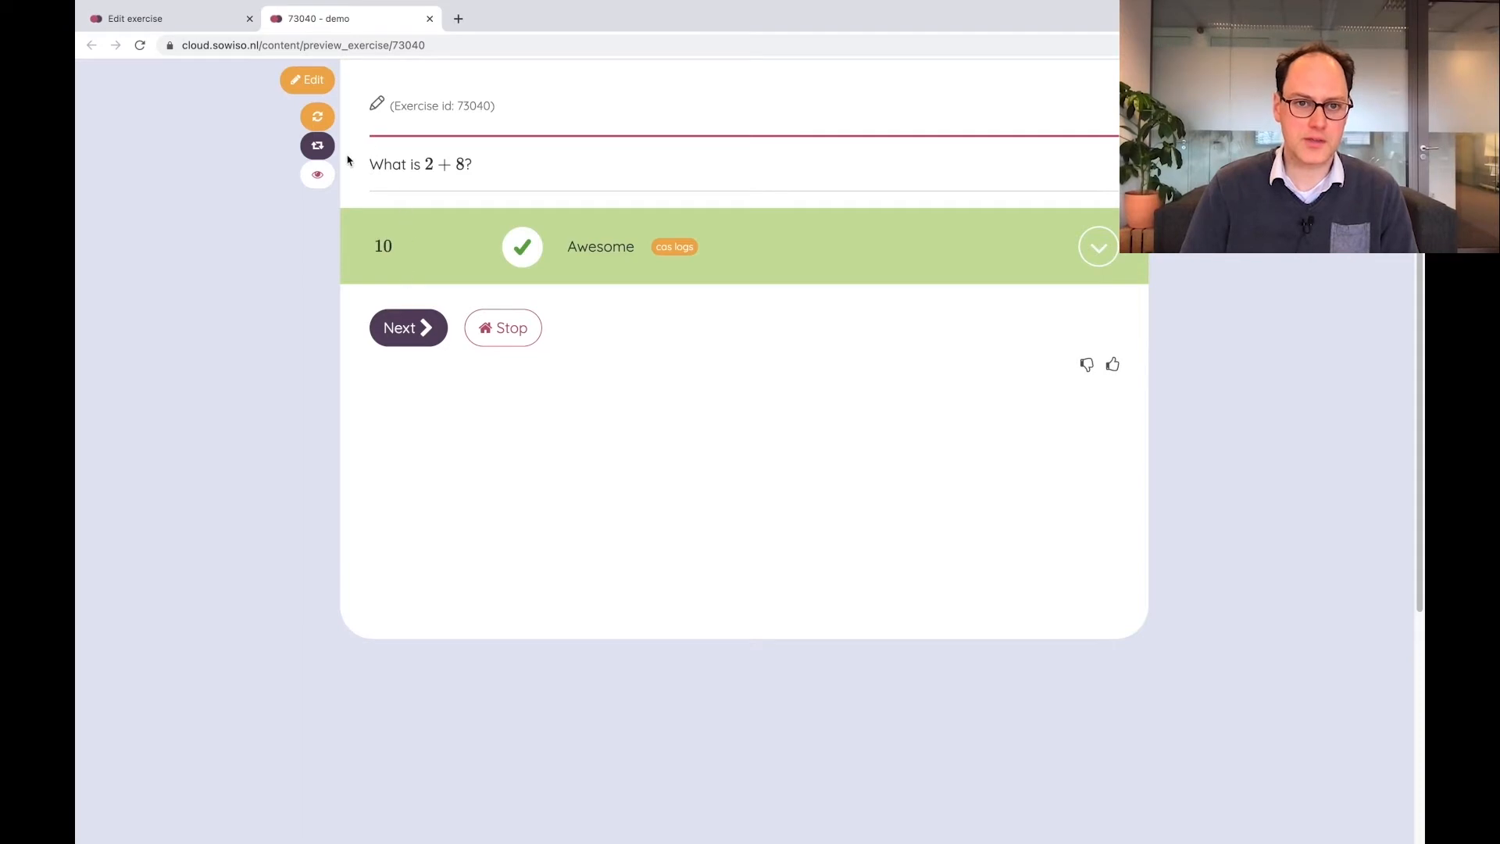
Generate new random variables in the preview and check the answer 5+6
click(326, 150)
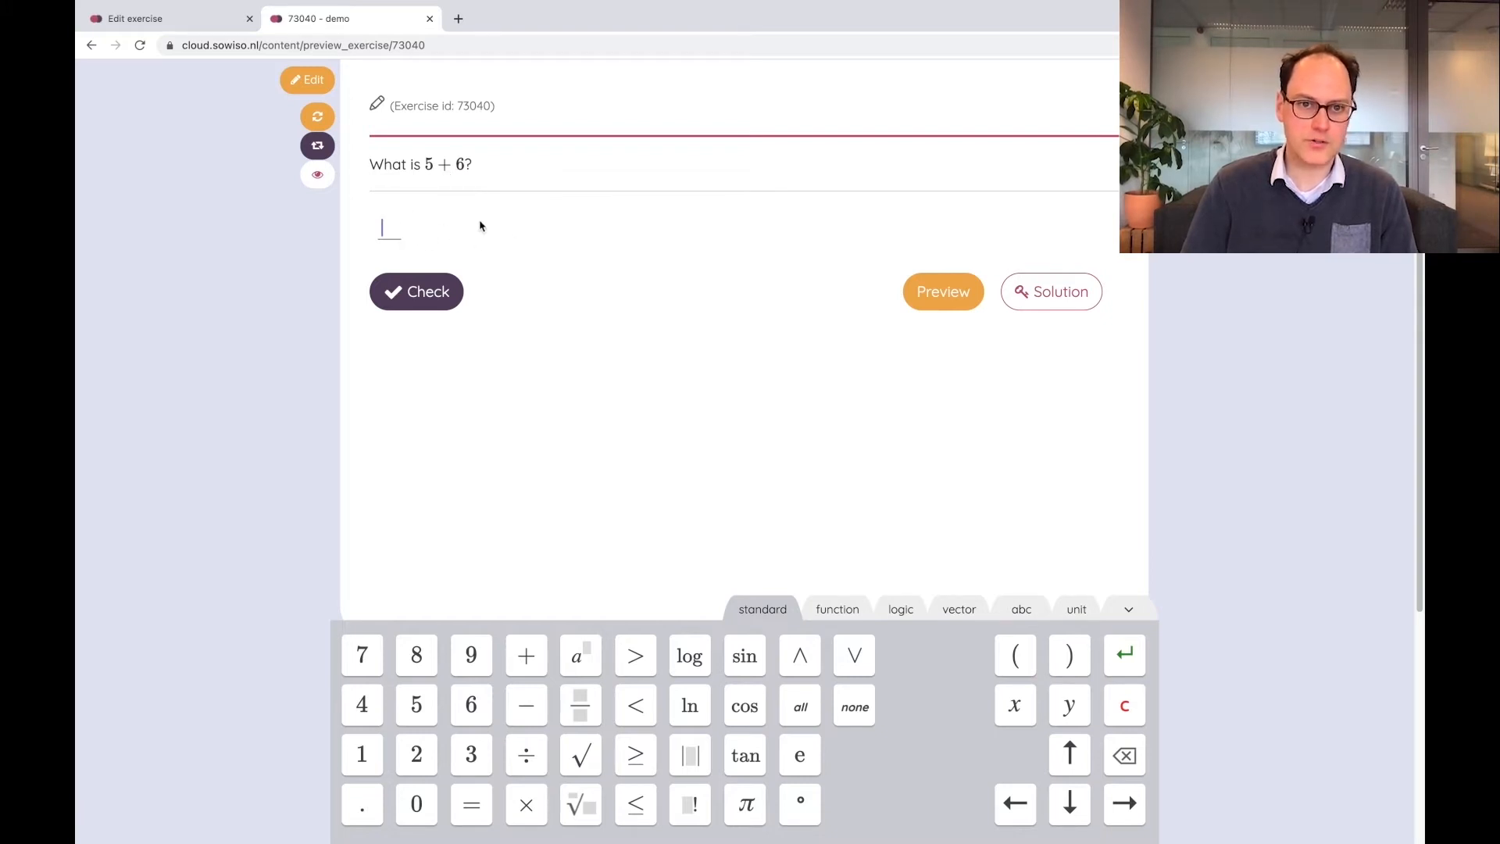
text(5+6)
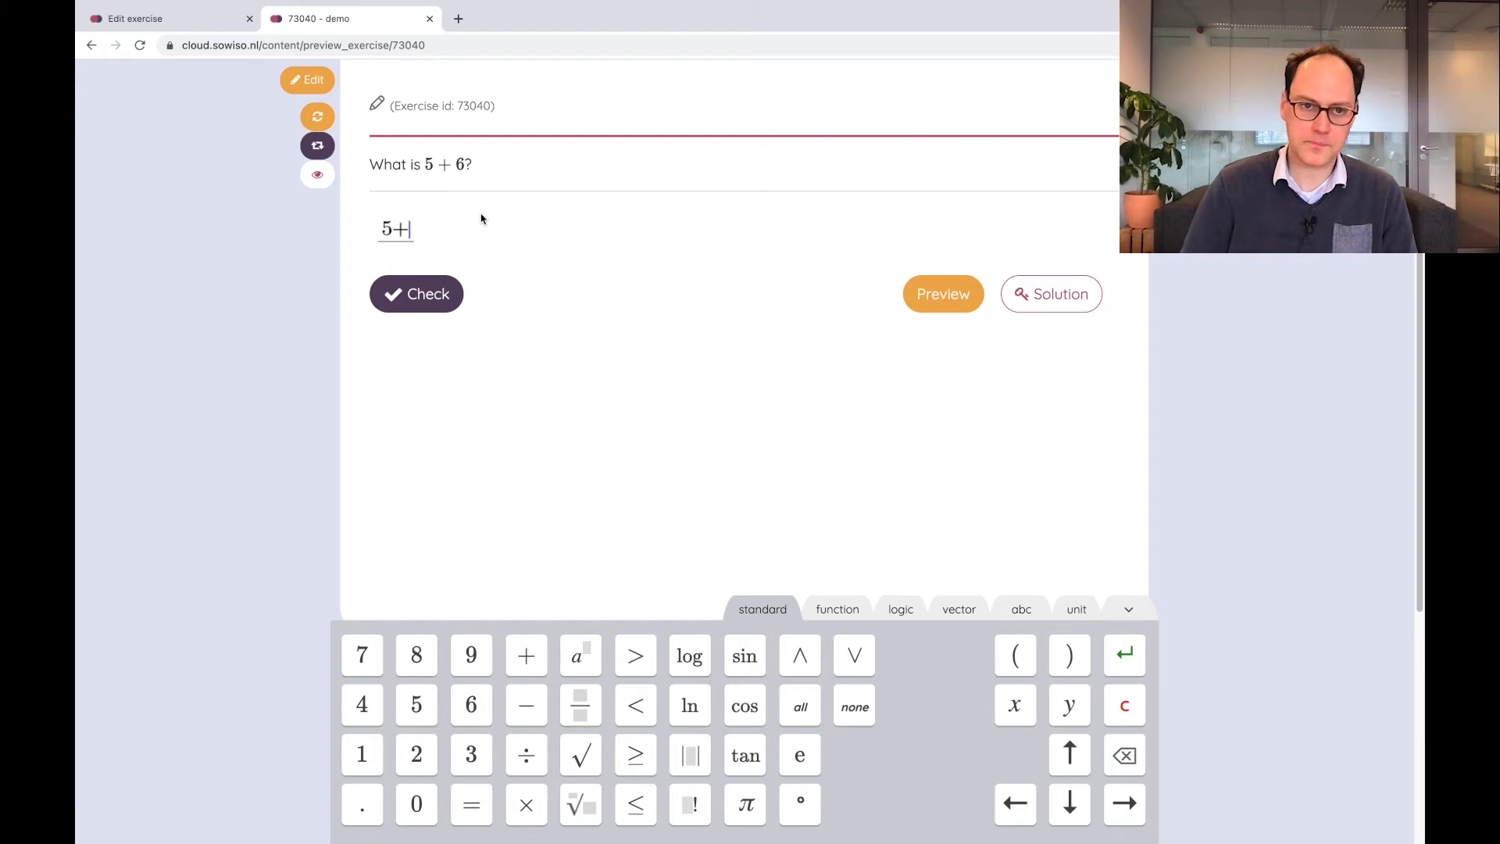
click(437, 292)
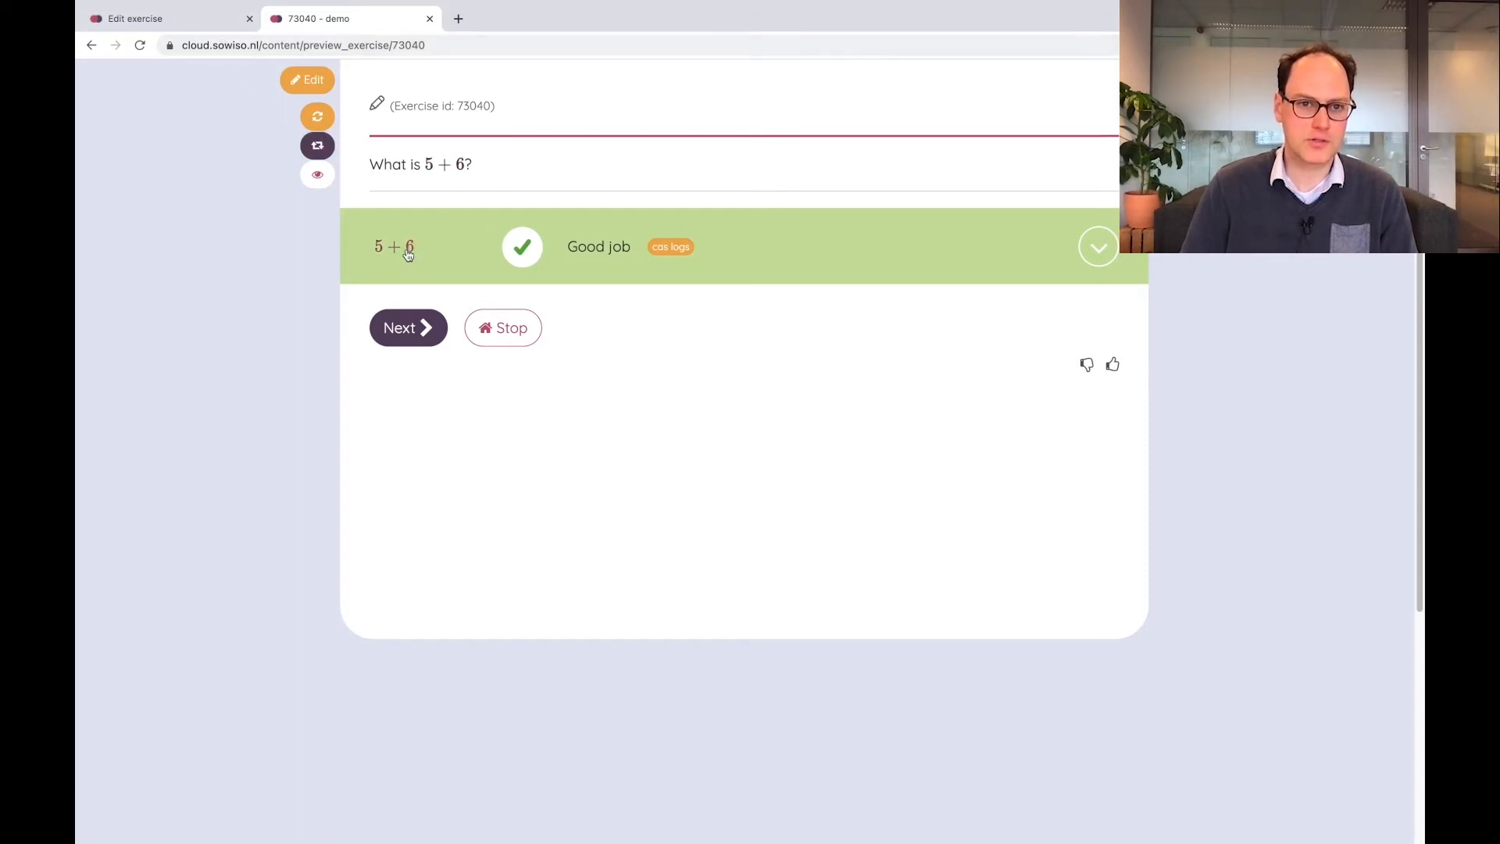
Add a positive feedback rule with evaluation type "is not integer" and save it
click(200, 24)
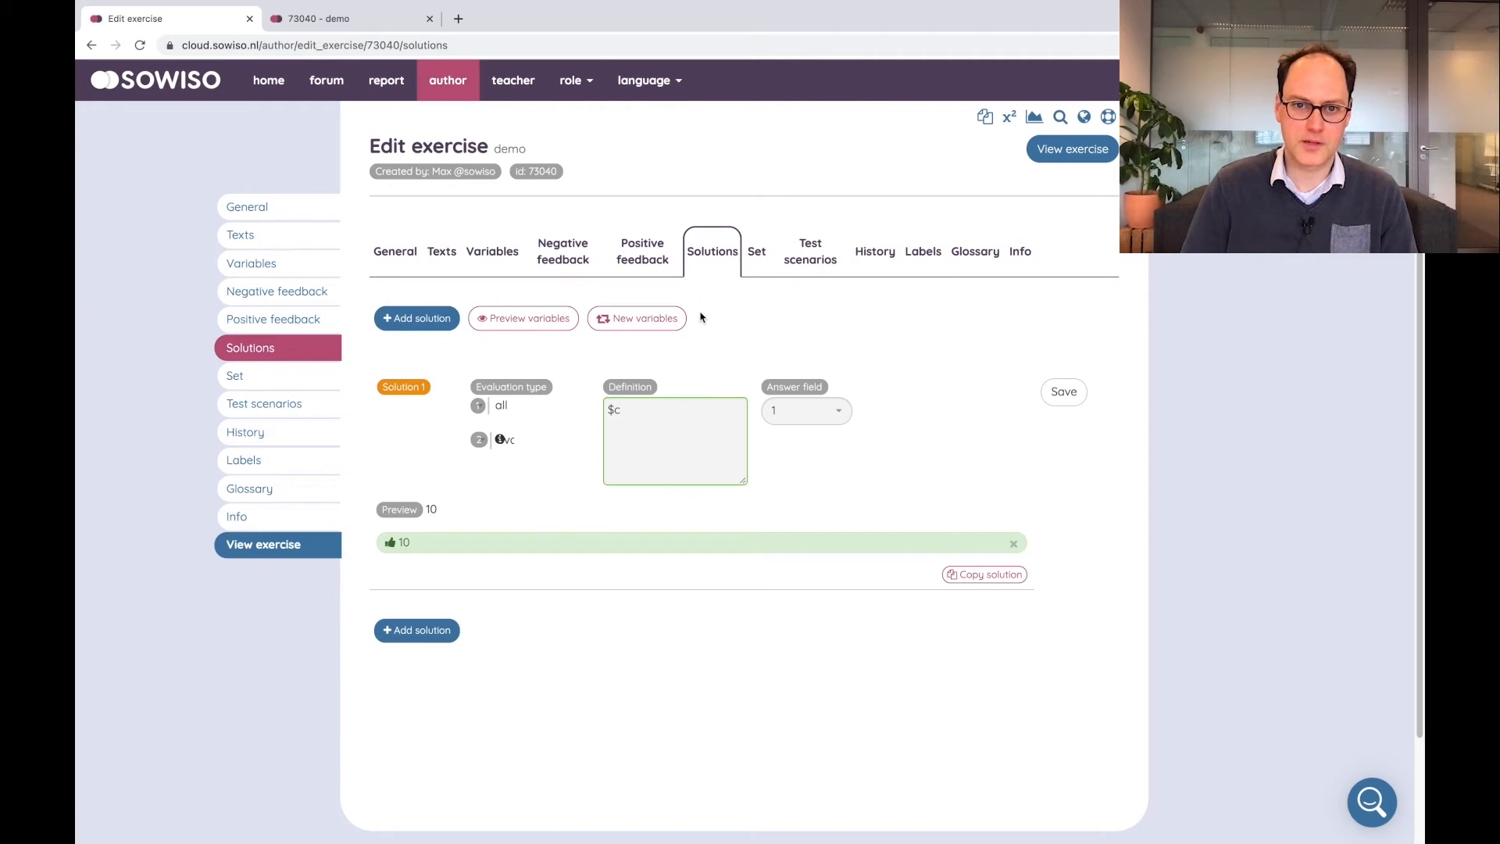
click(648, 260)
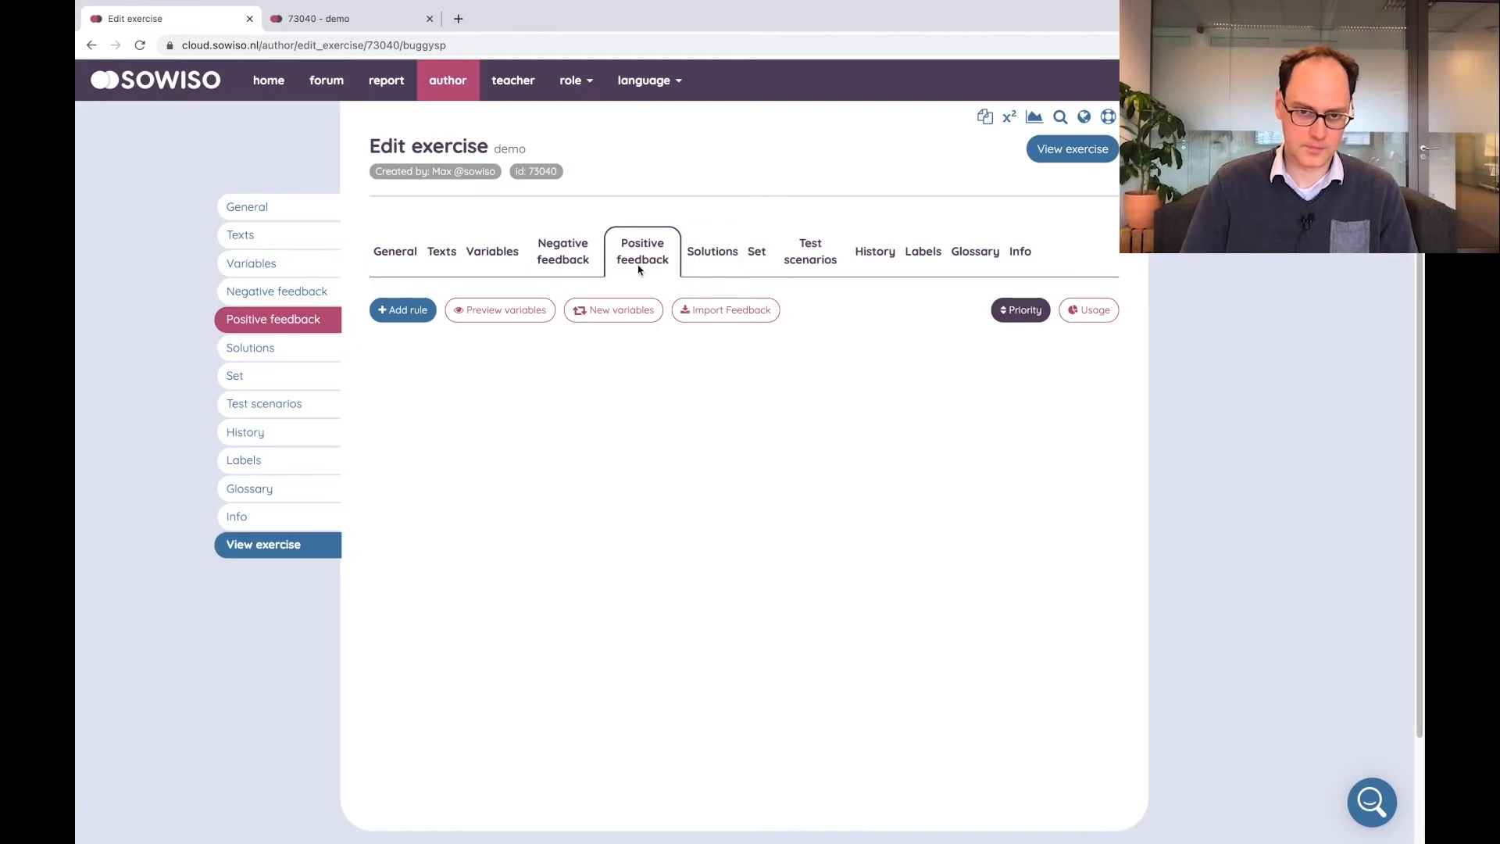
click(393, 313)
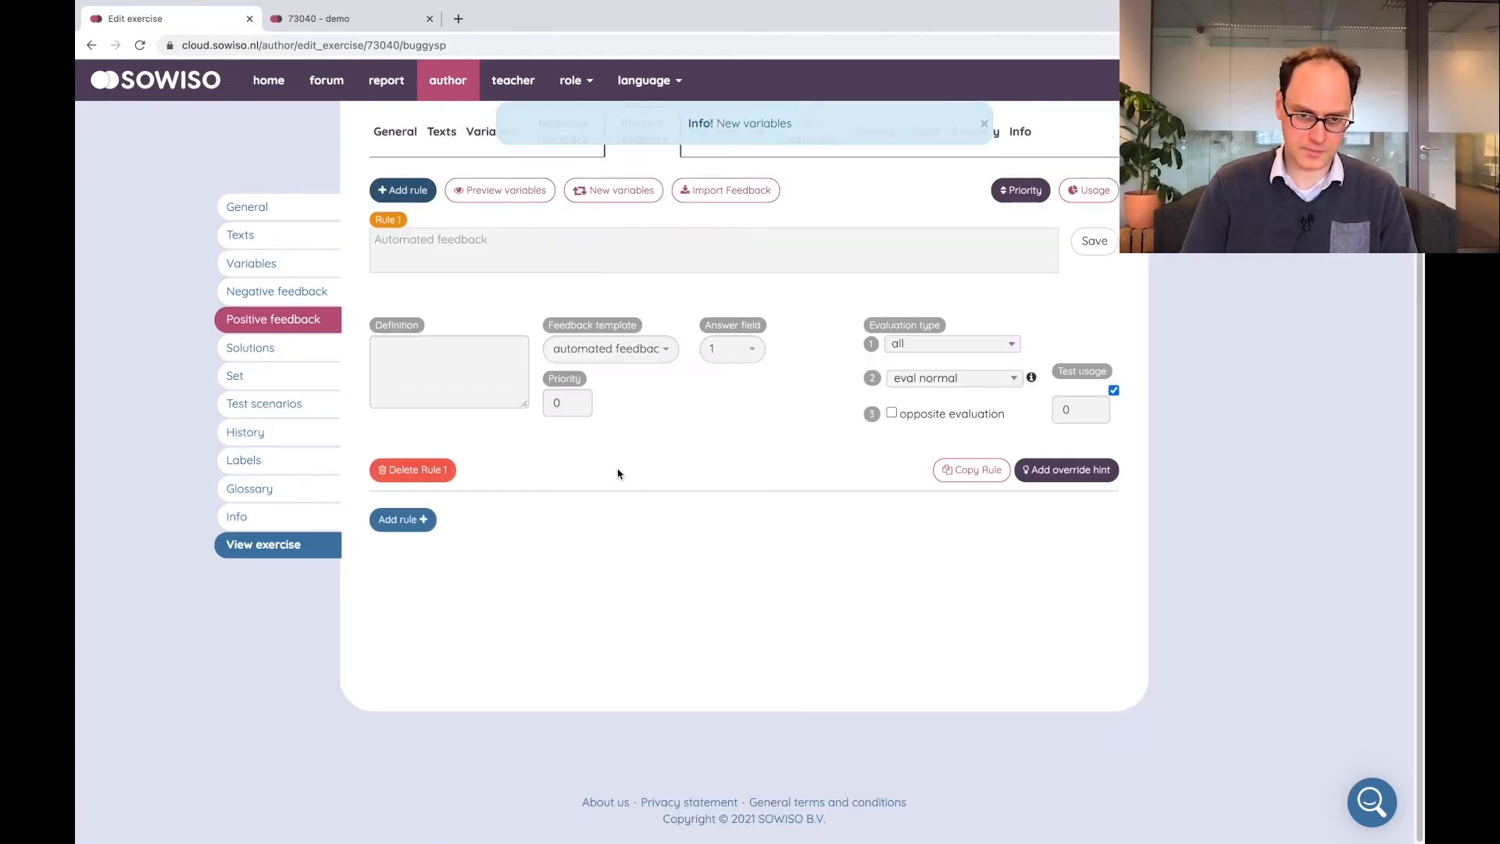
click(930, 378)
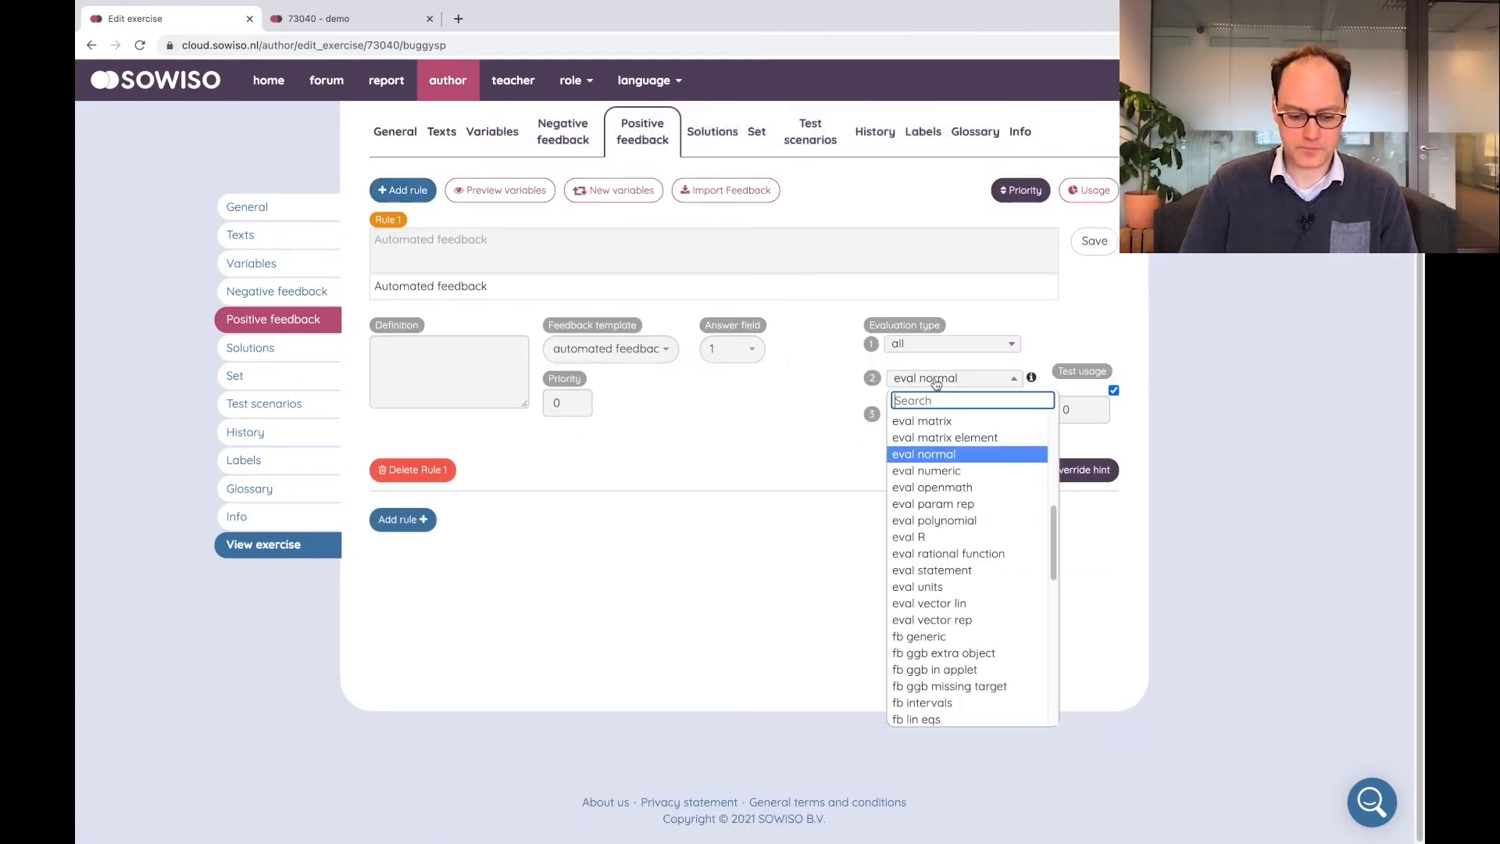
text(is)
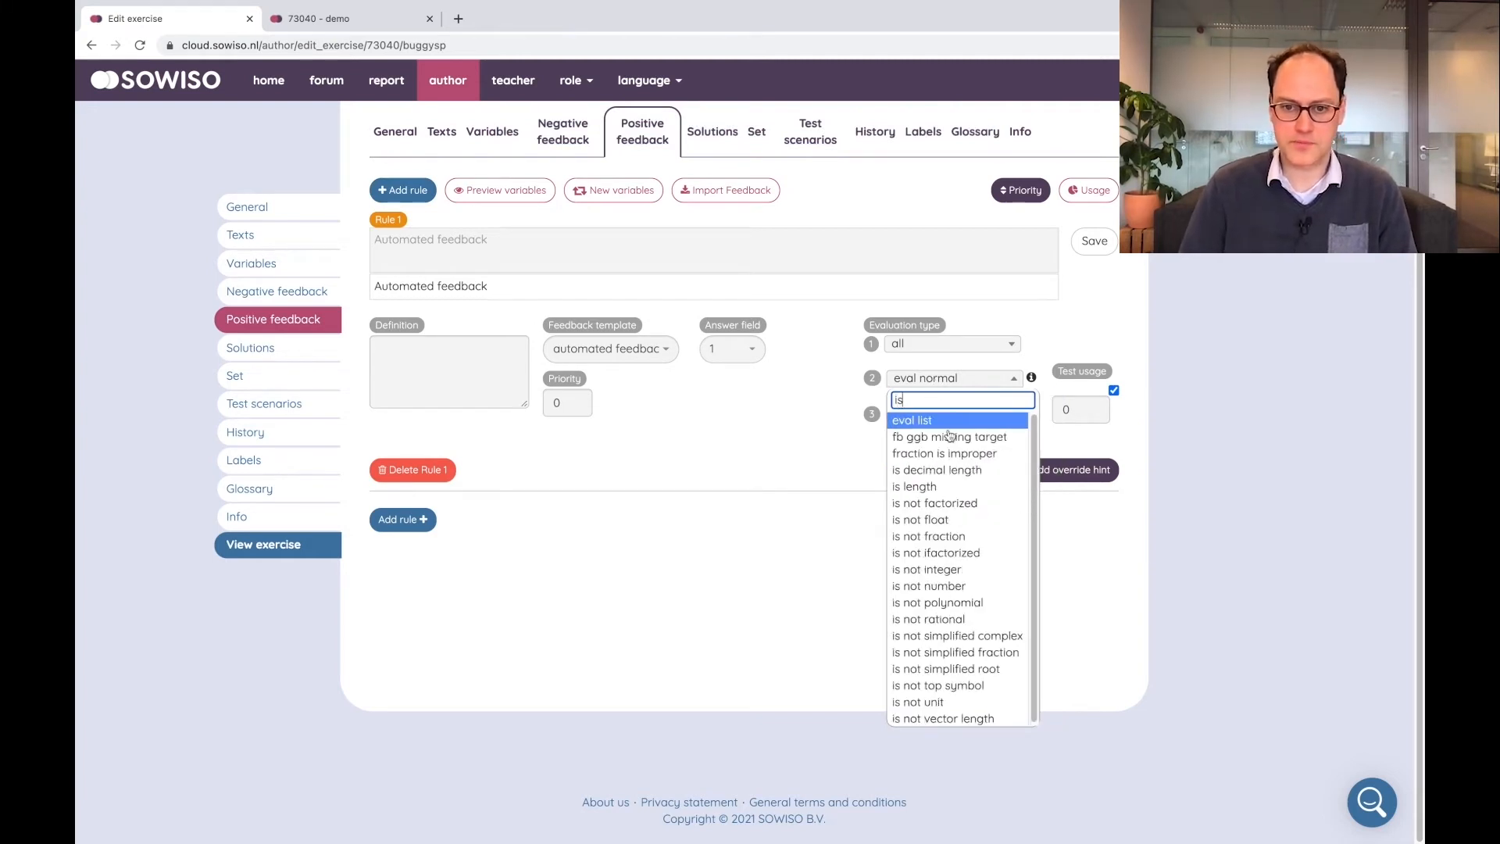
click(930, 571)
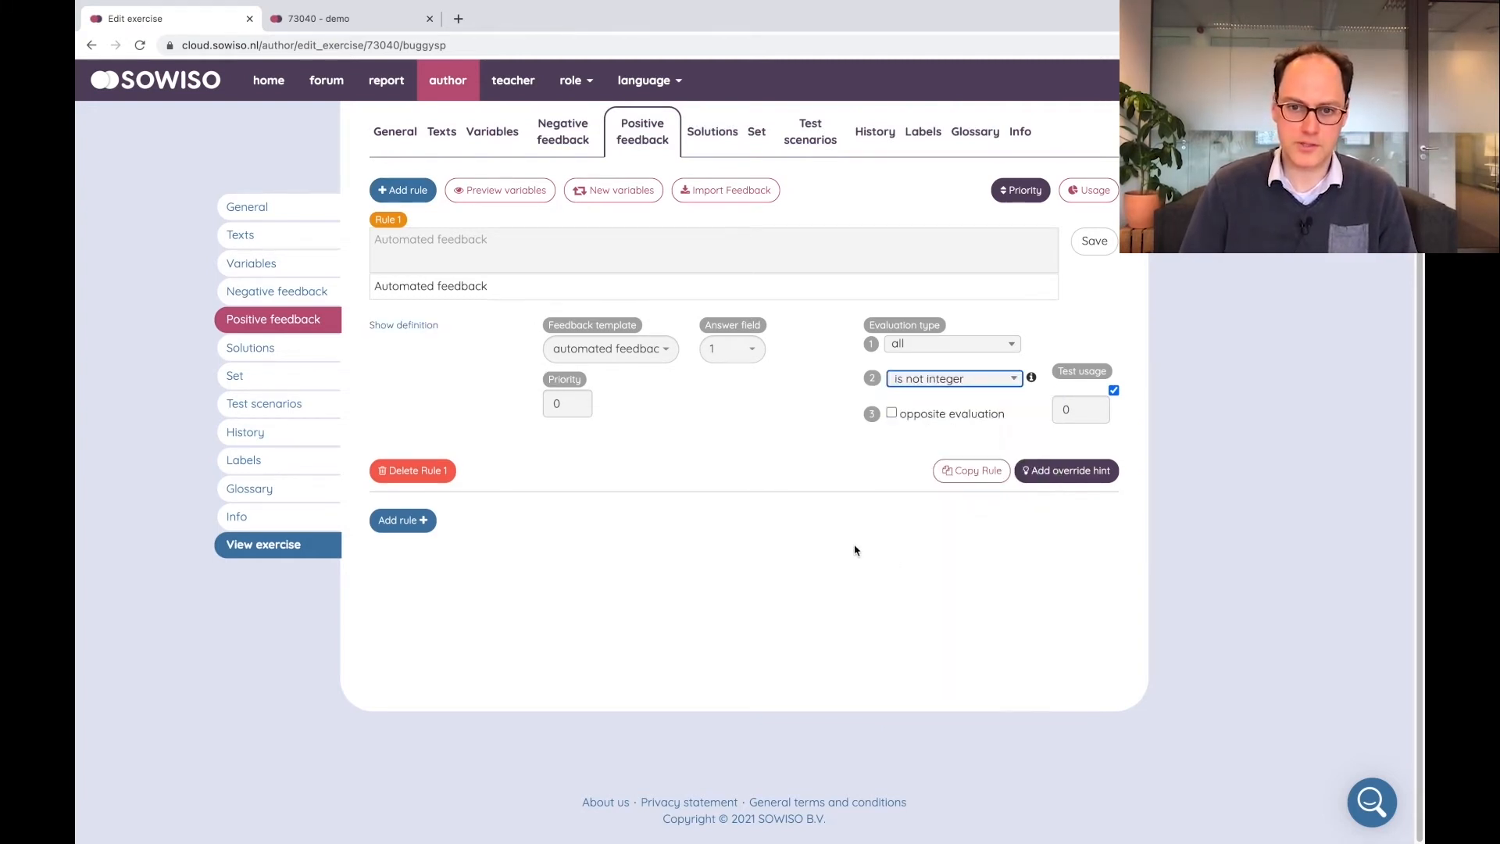
click(1105, 243)
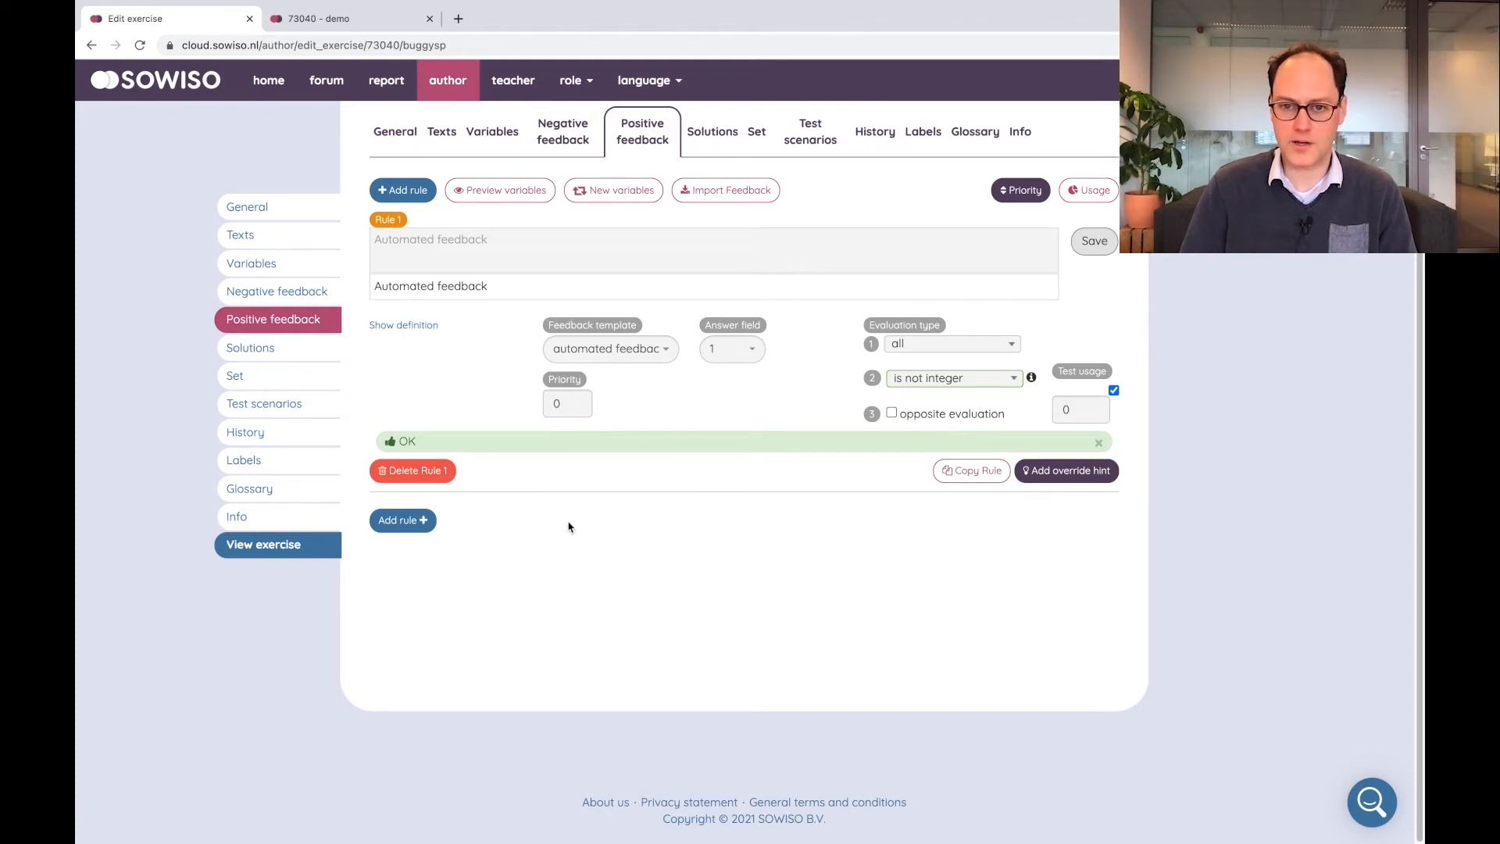
Open the exercise preview and submit 5 + 6 as the answer
scroll(568, 527, up, 2)
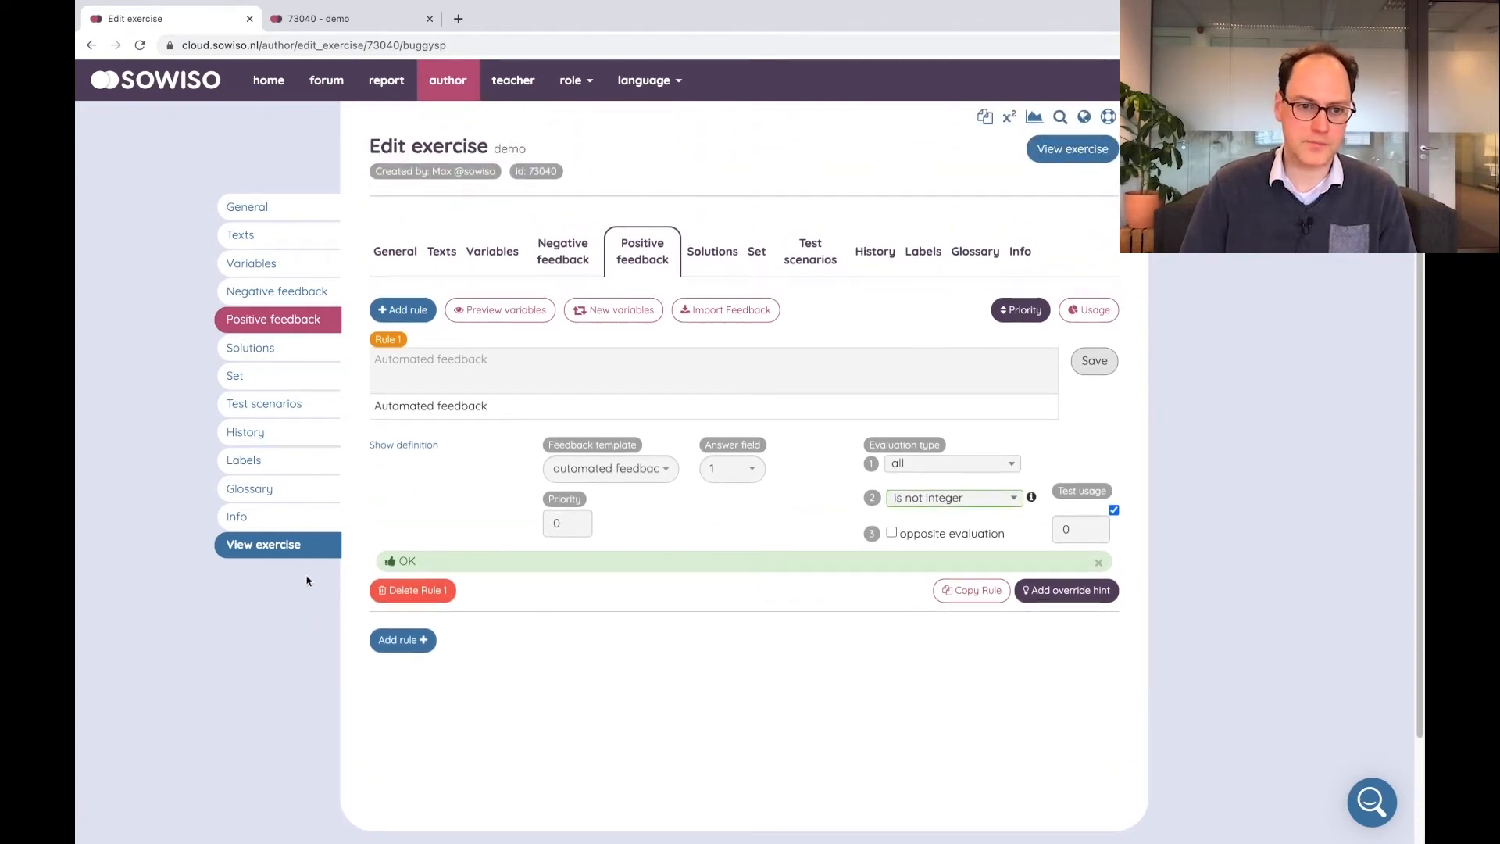
click(297, 555)
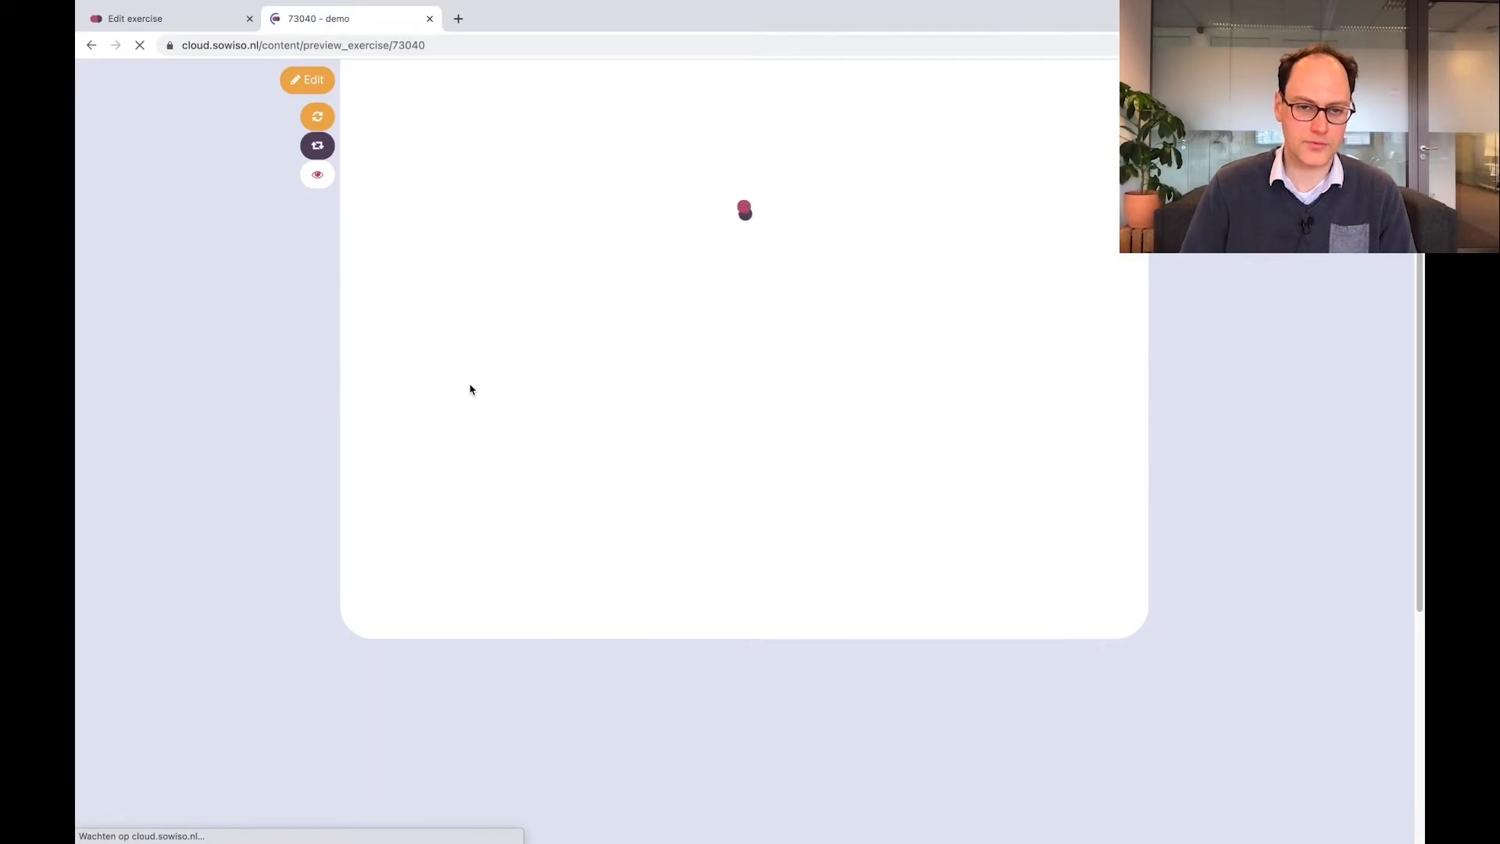
text(5 + 6)
key(Return)
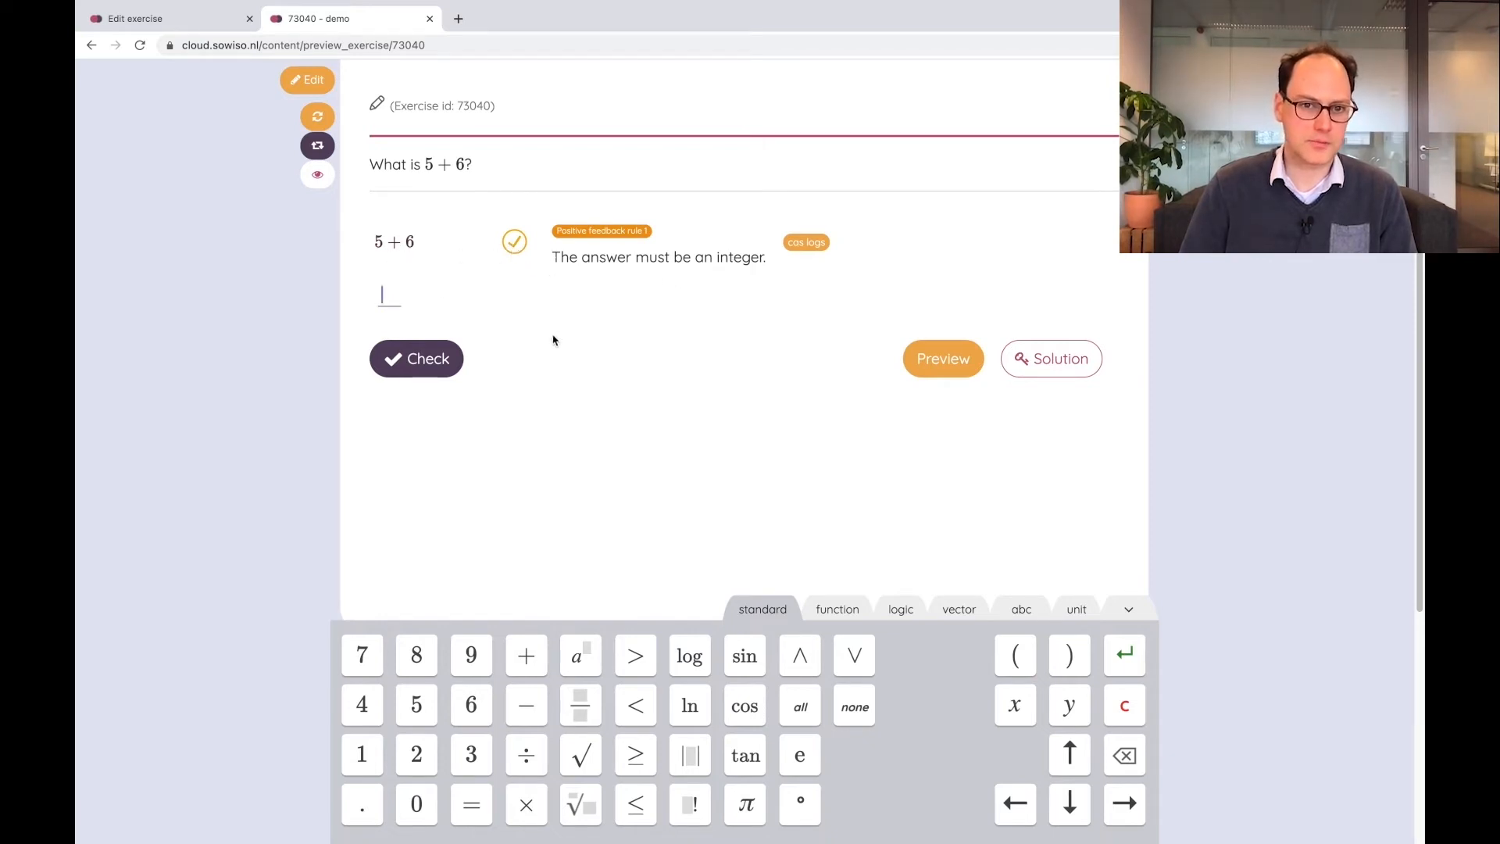
Check the answer 11 in the preview and close the preview
text(11)
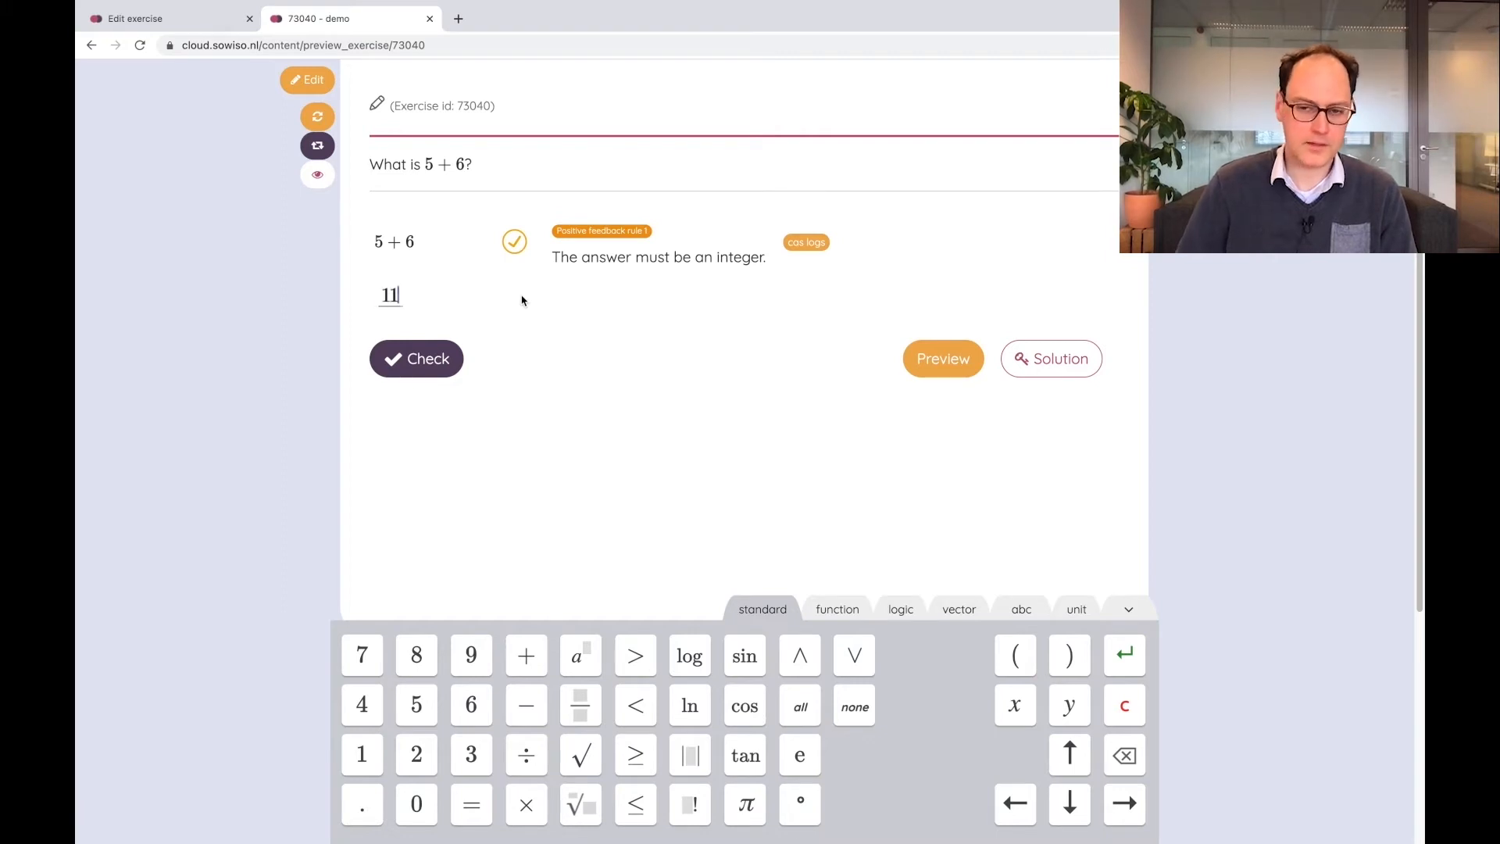
click(437, 361)
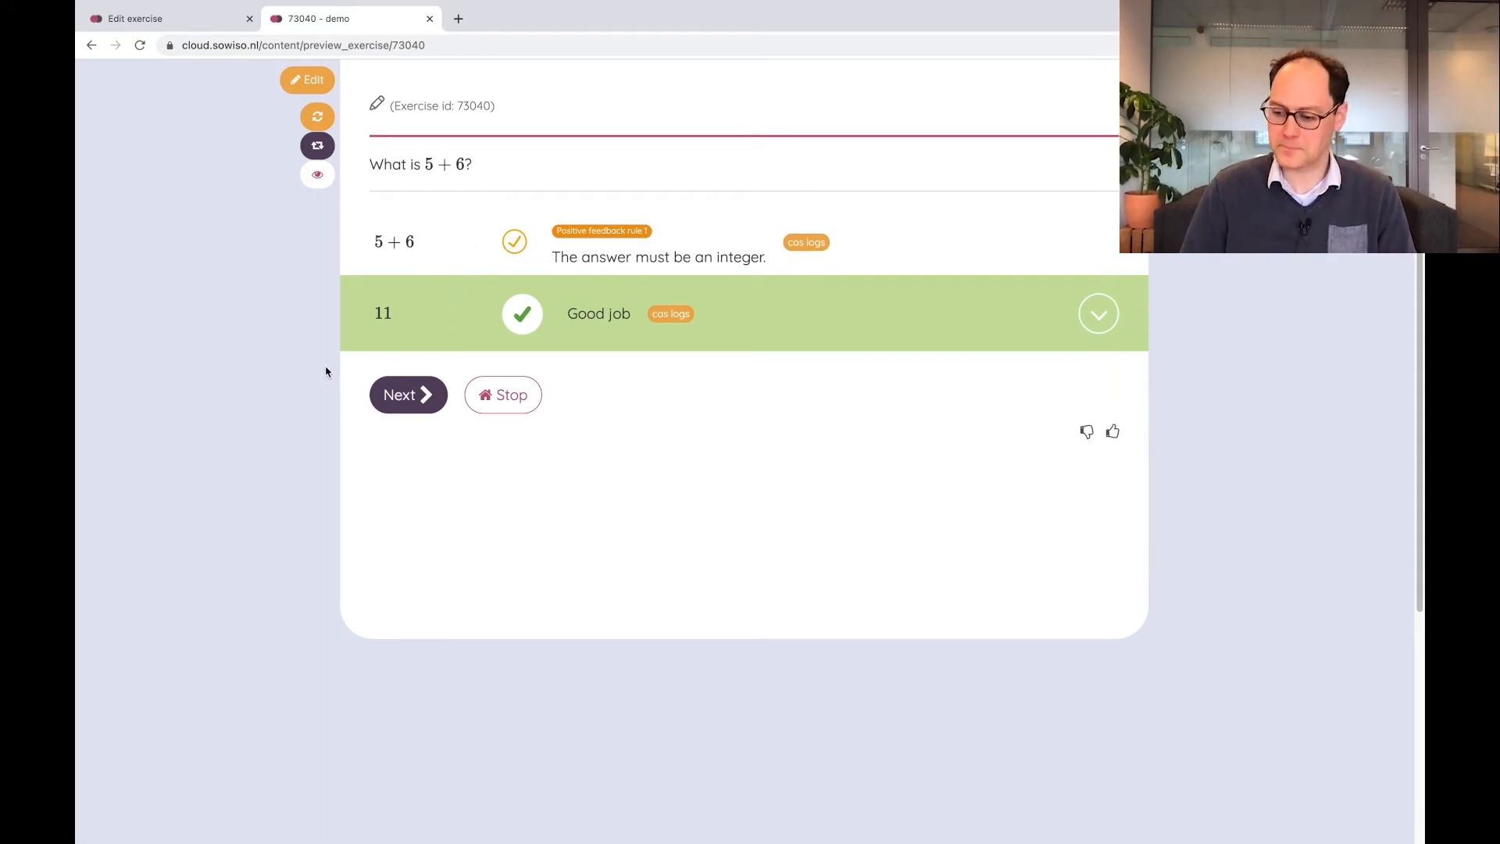
click(429, 18)
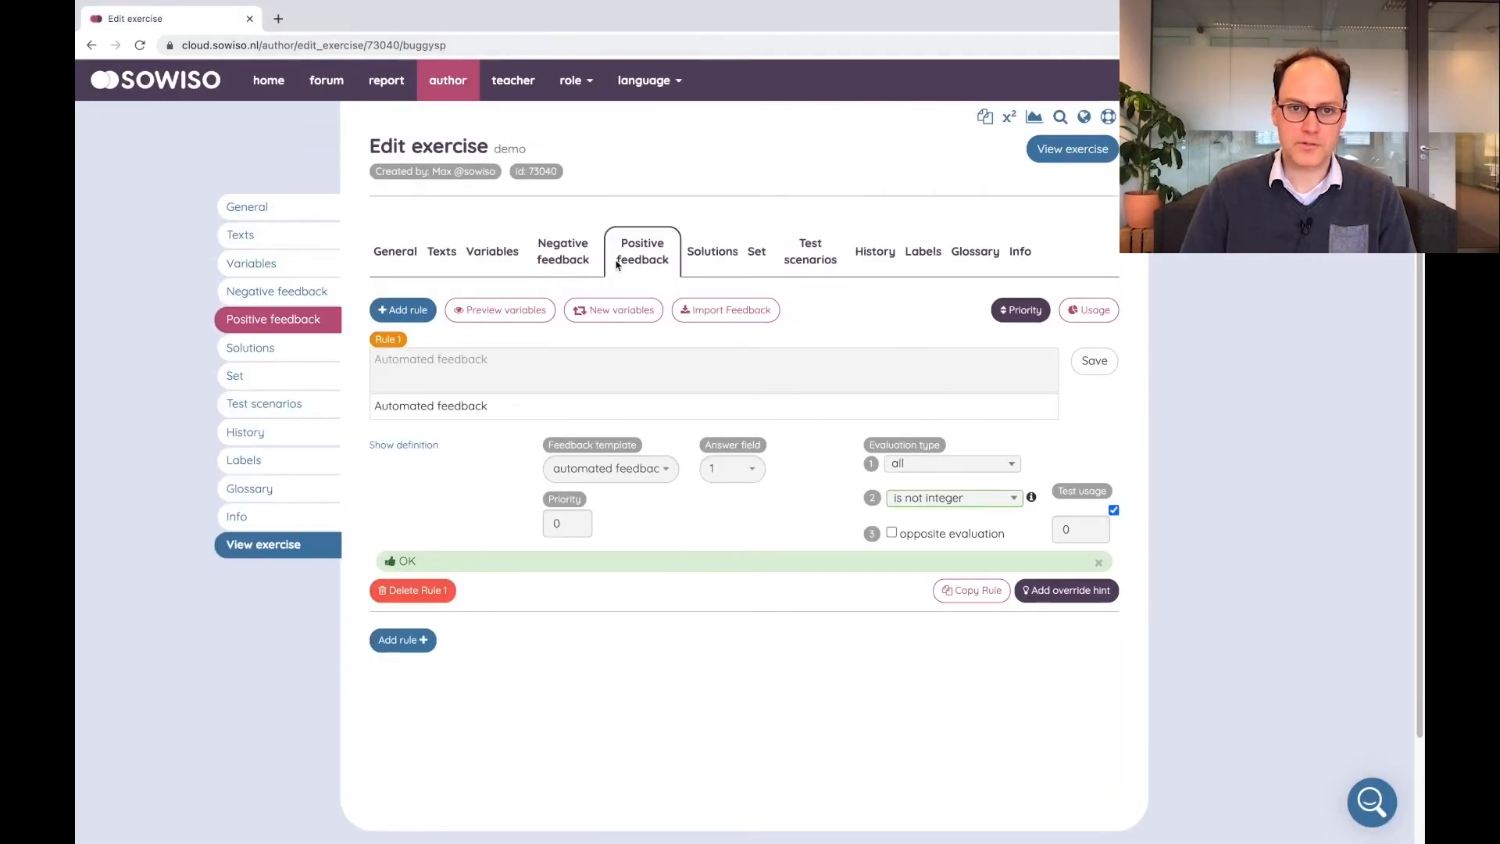
Add a negative feedback rule with evaluation type "eval numeric" and definition $c
click(565, 261)
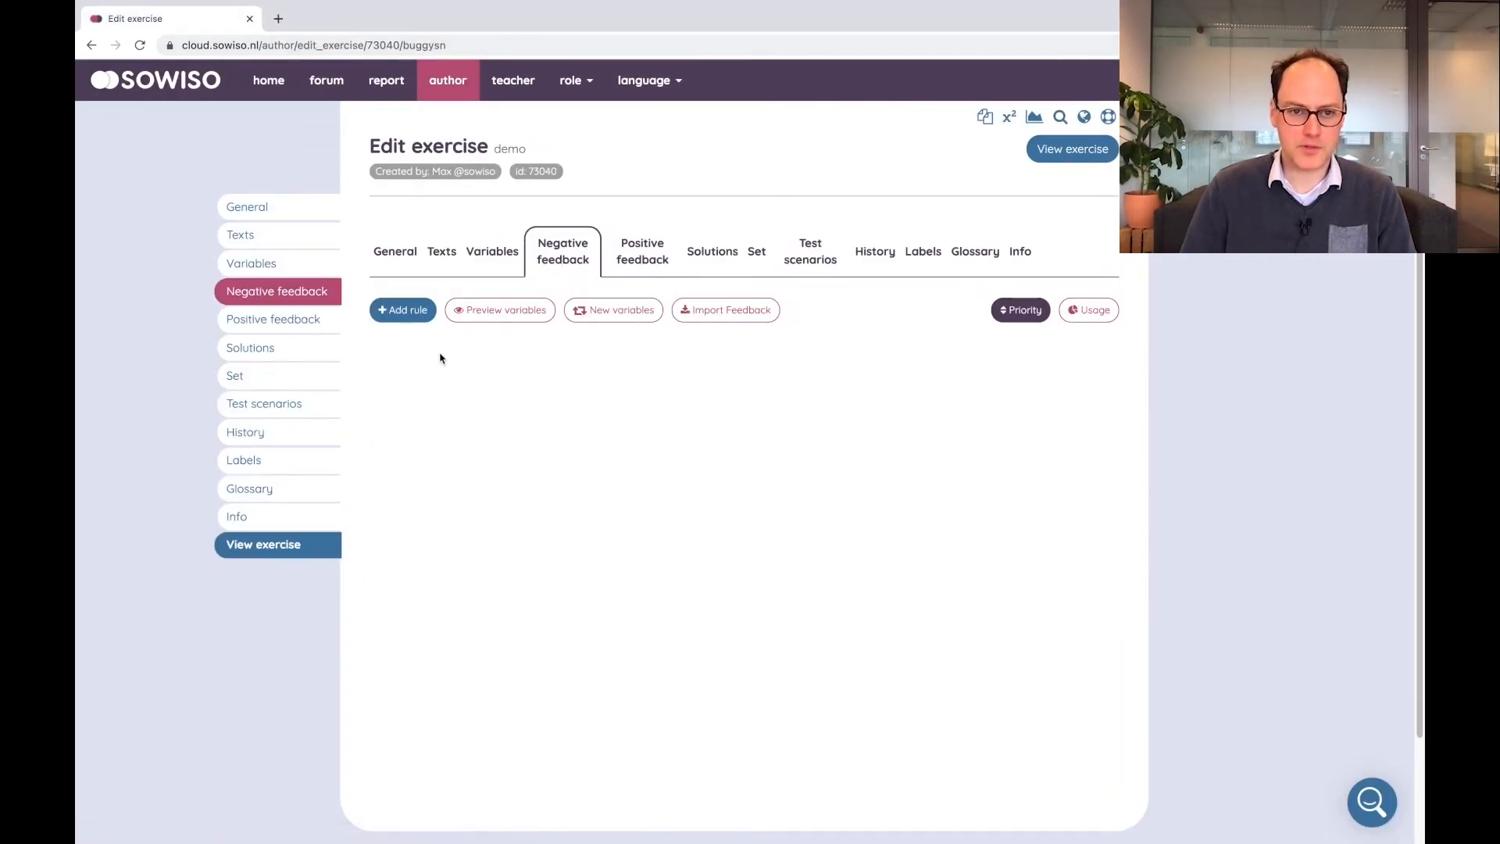
click(402, 312)
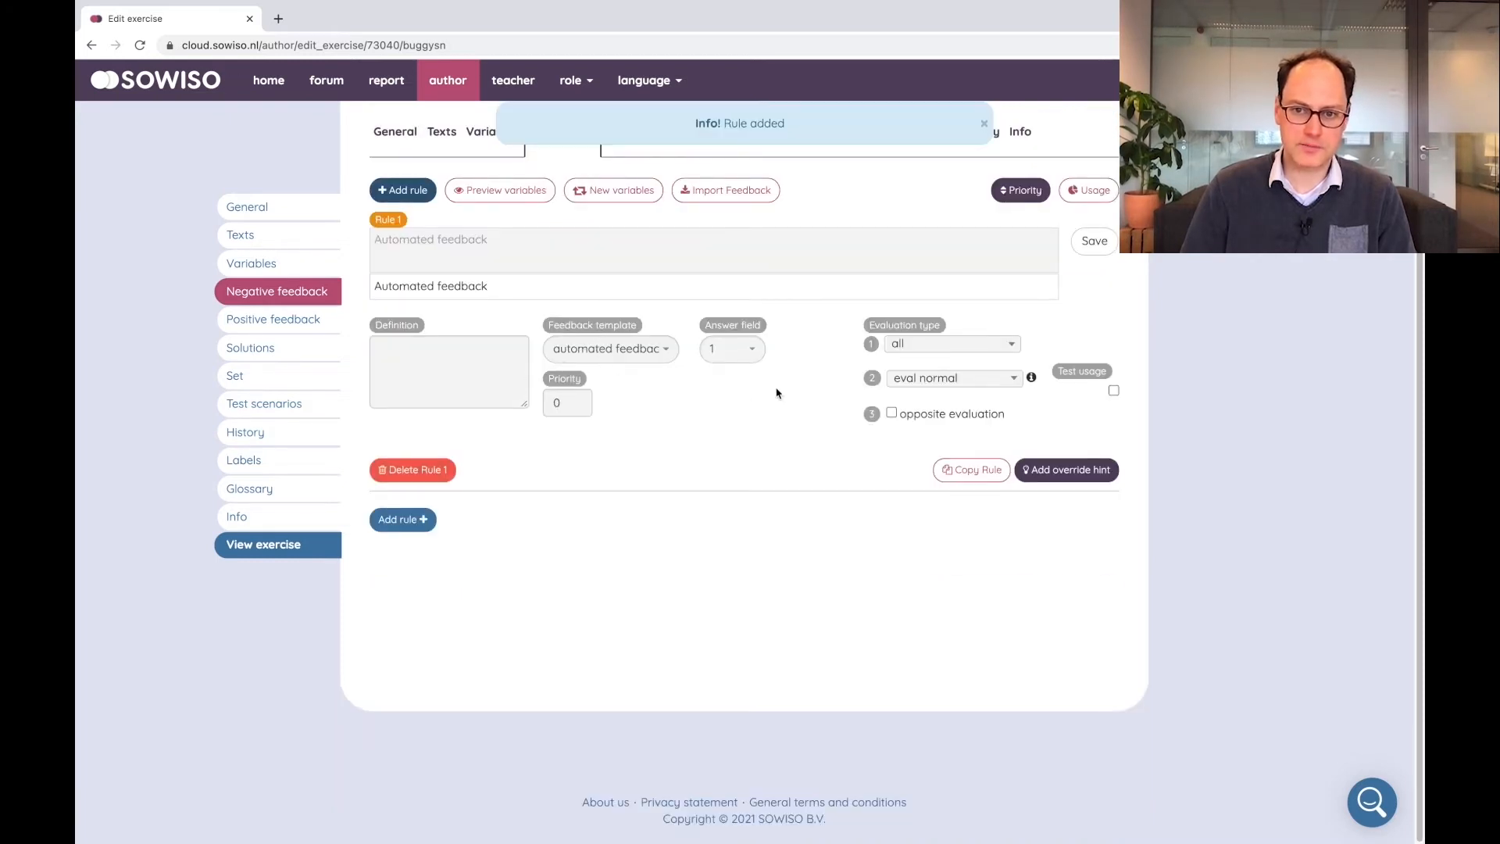
click(939, 386)
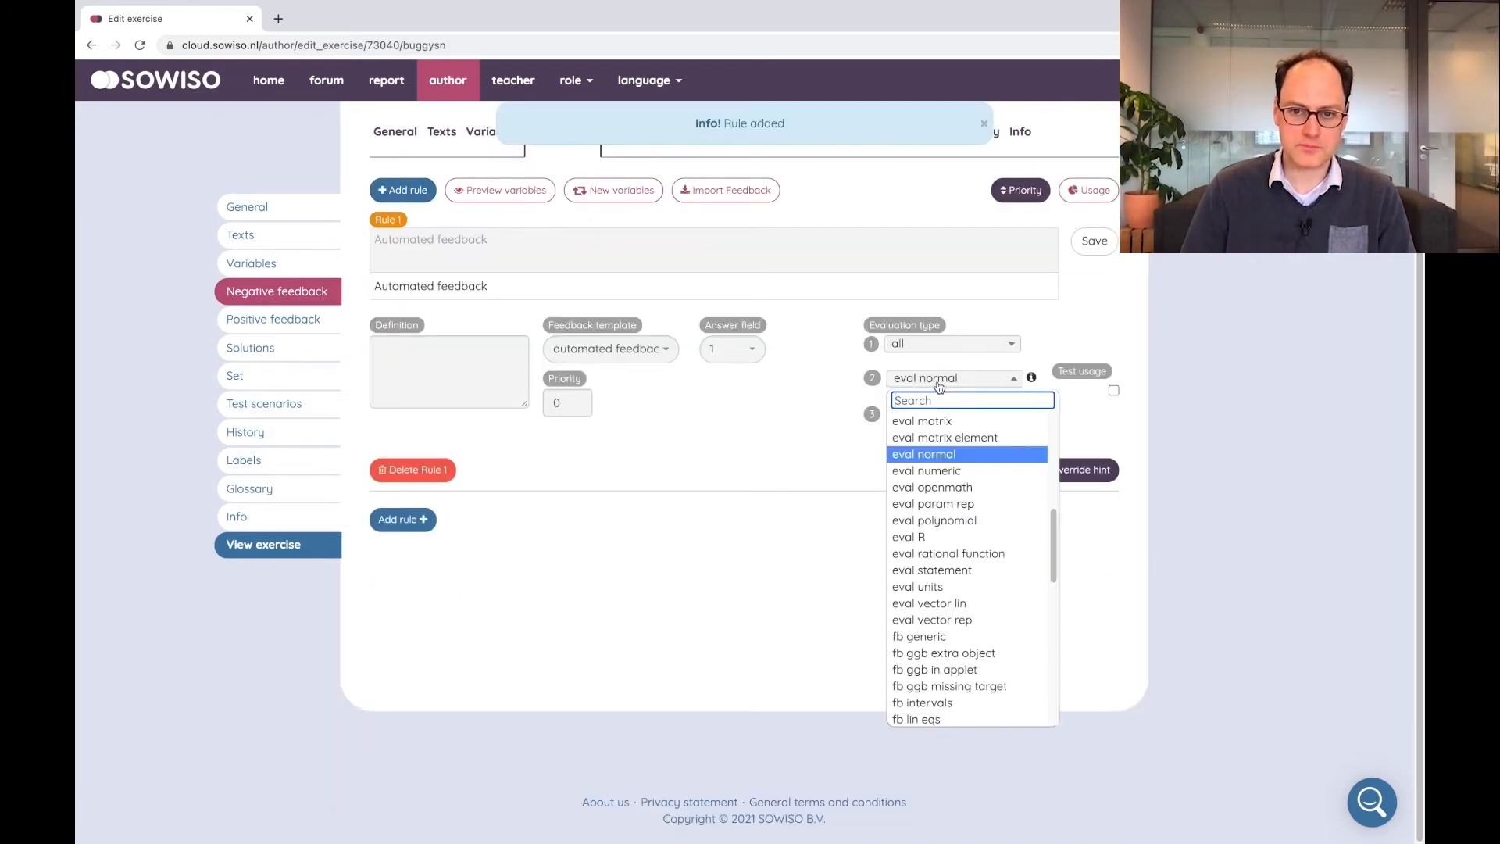
click(927, 471)
click(438, 354)
text($c)
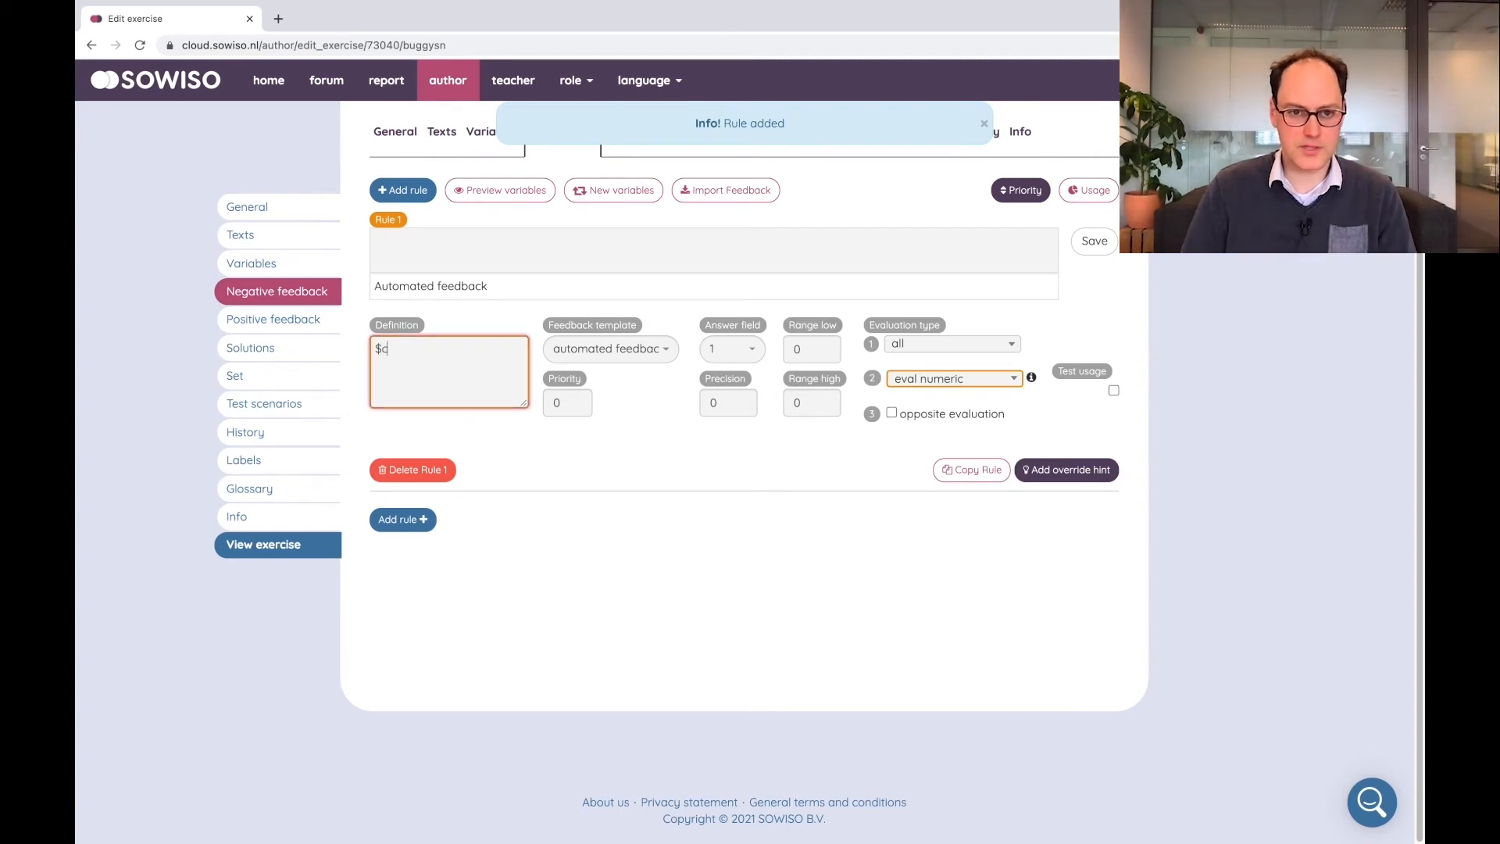
Set the rule's precision to 1, enter the feedback text "Almost correct", and save the rule
click(731, 404)
key(BackSpace)
text(1)
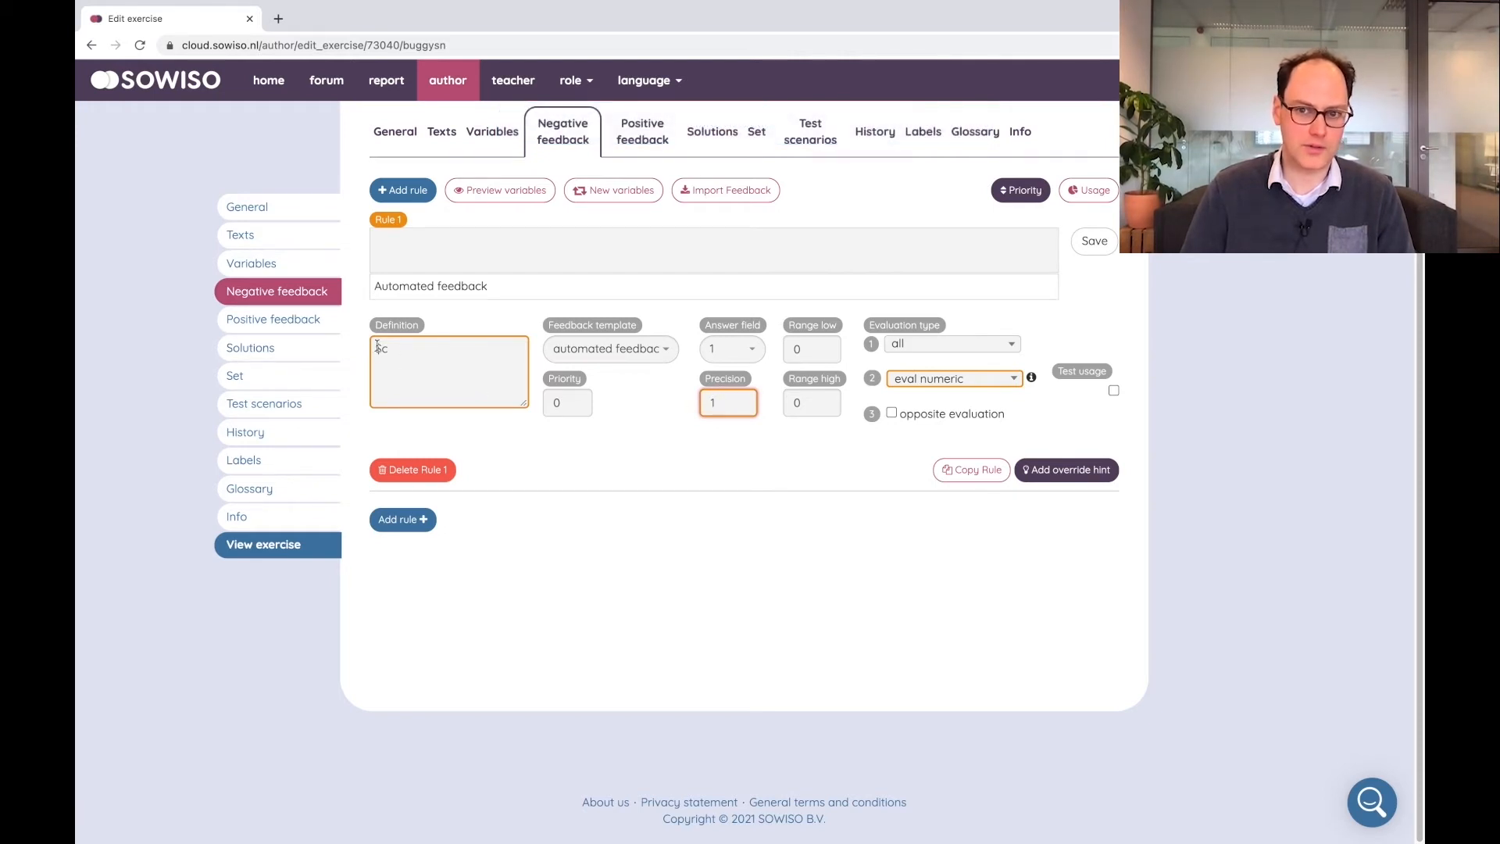
click(868, 262)
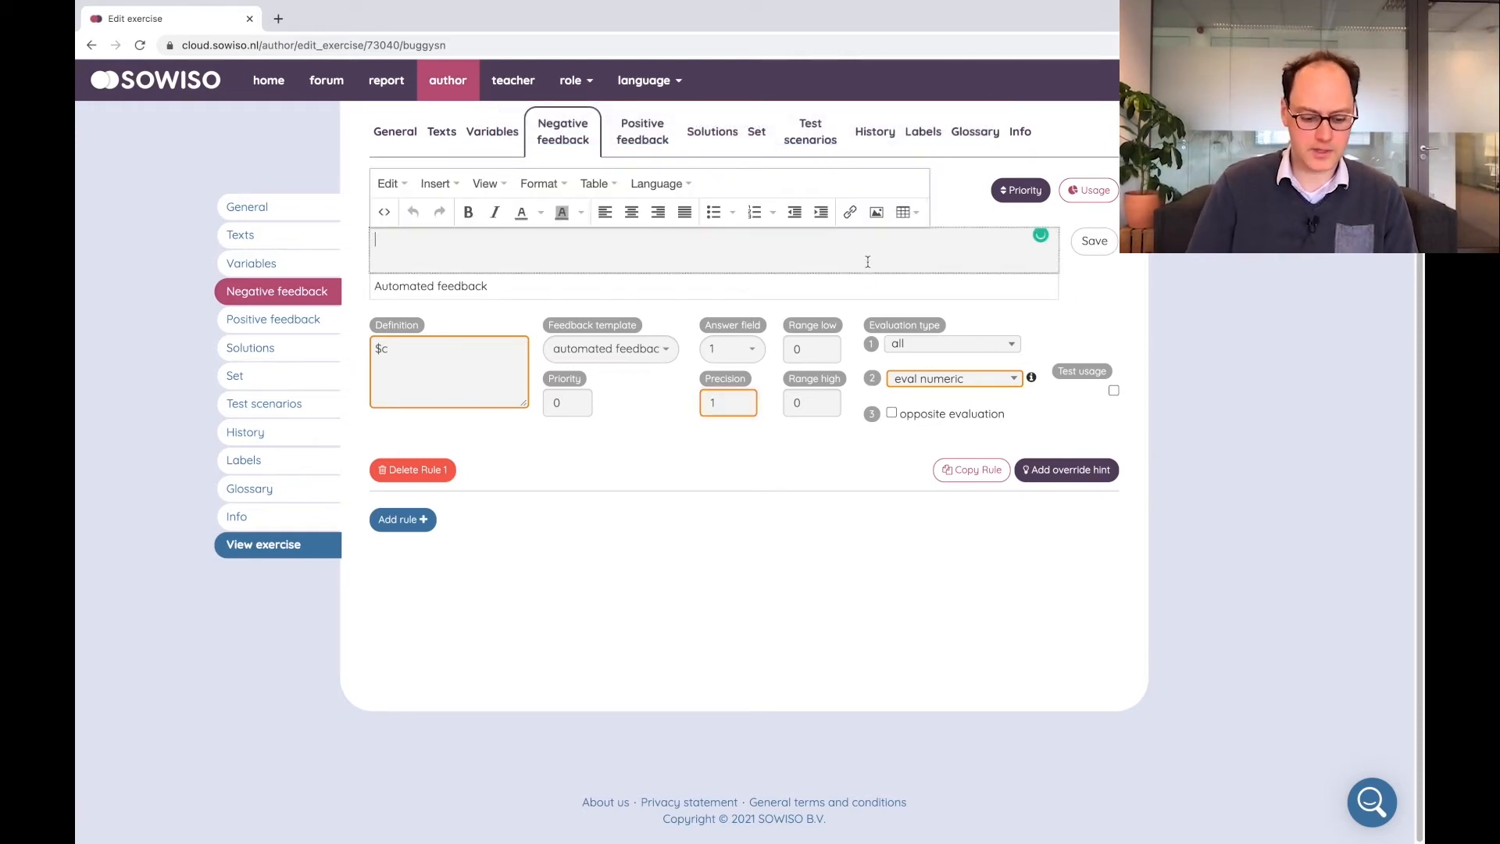
text(Almost correct)
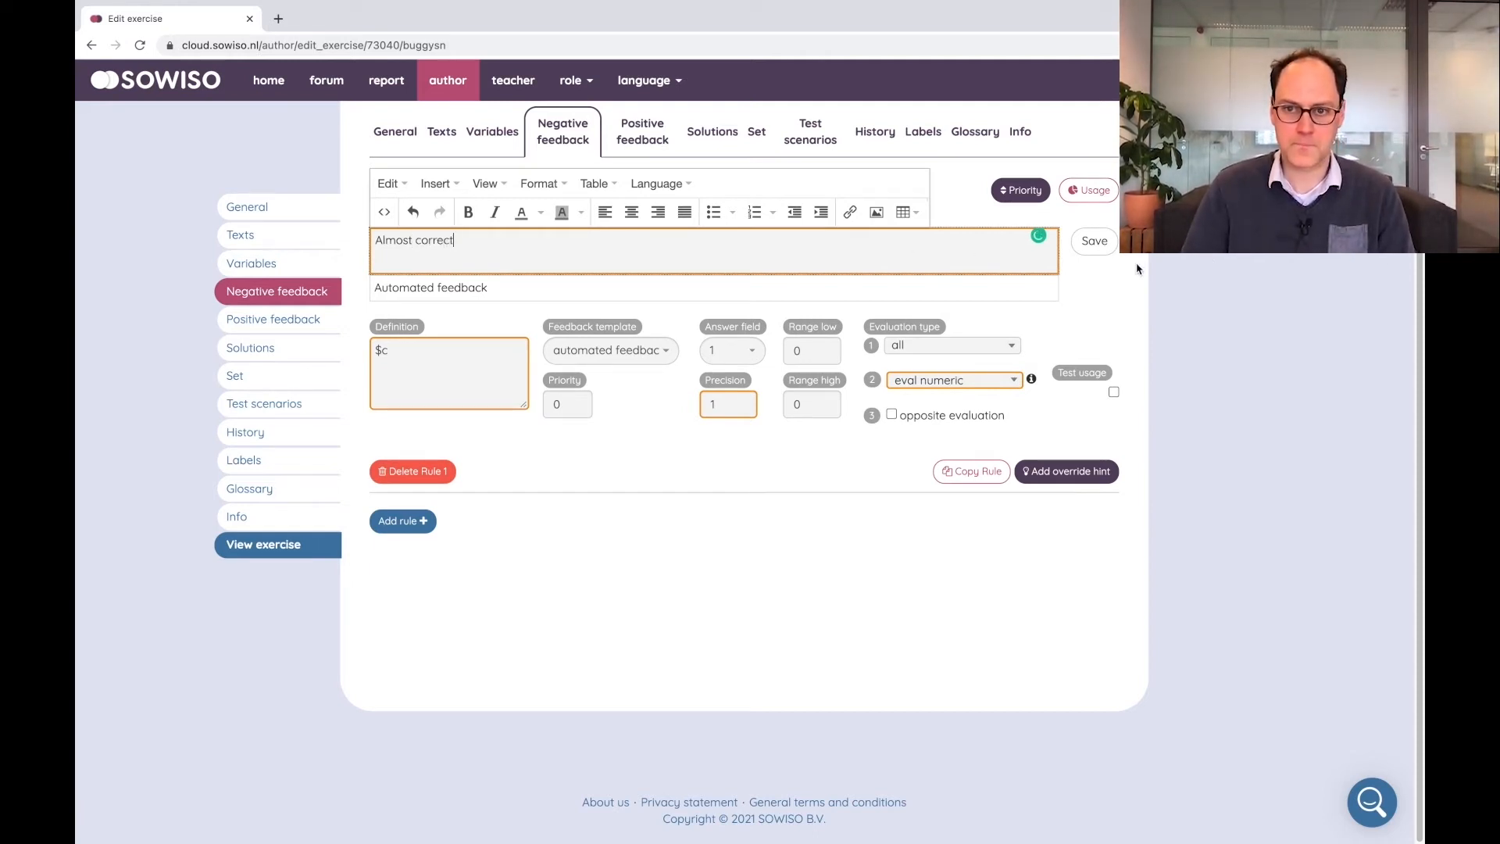
click(1095, 241)
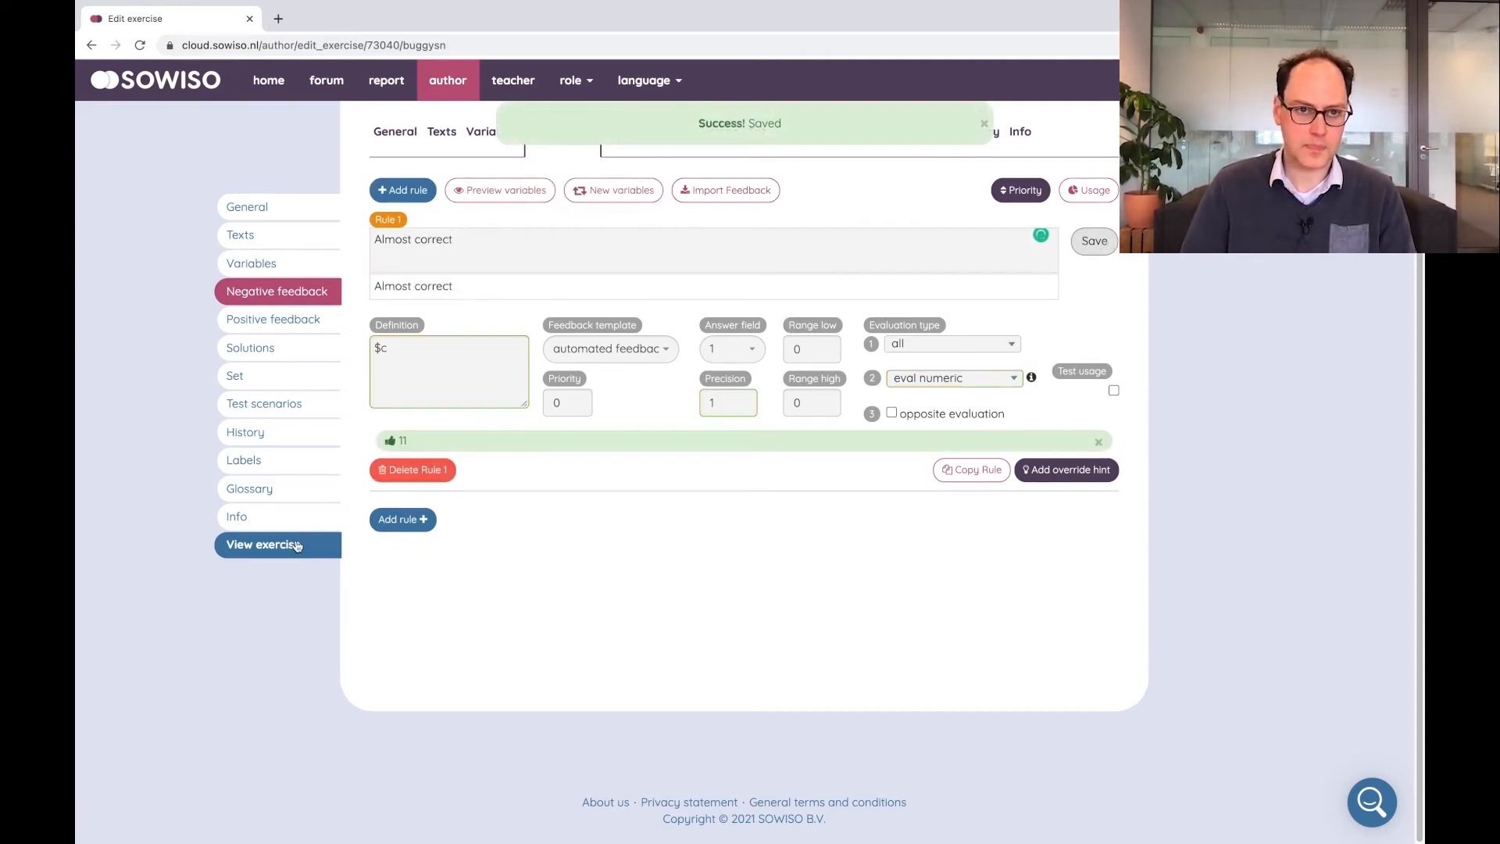
Open the exercise preview
click(297, 545)
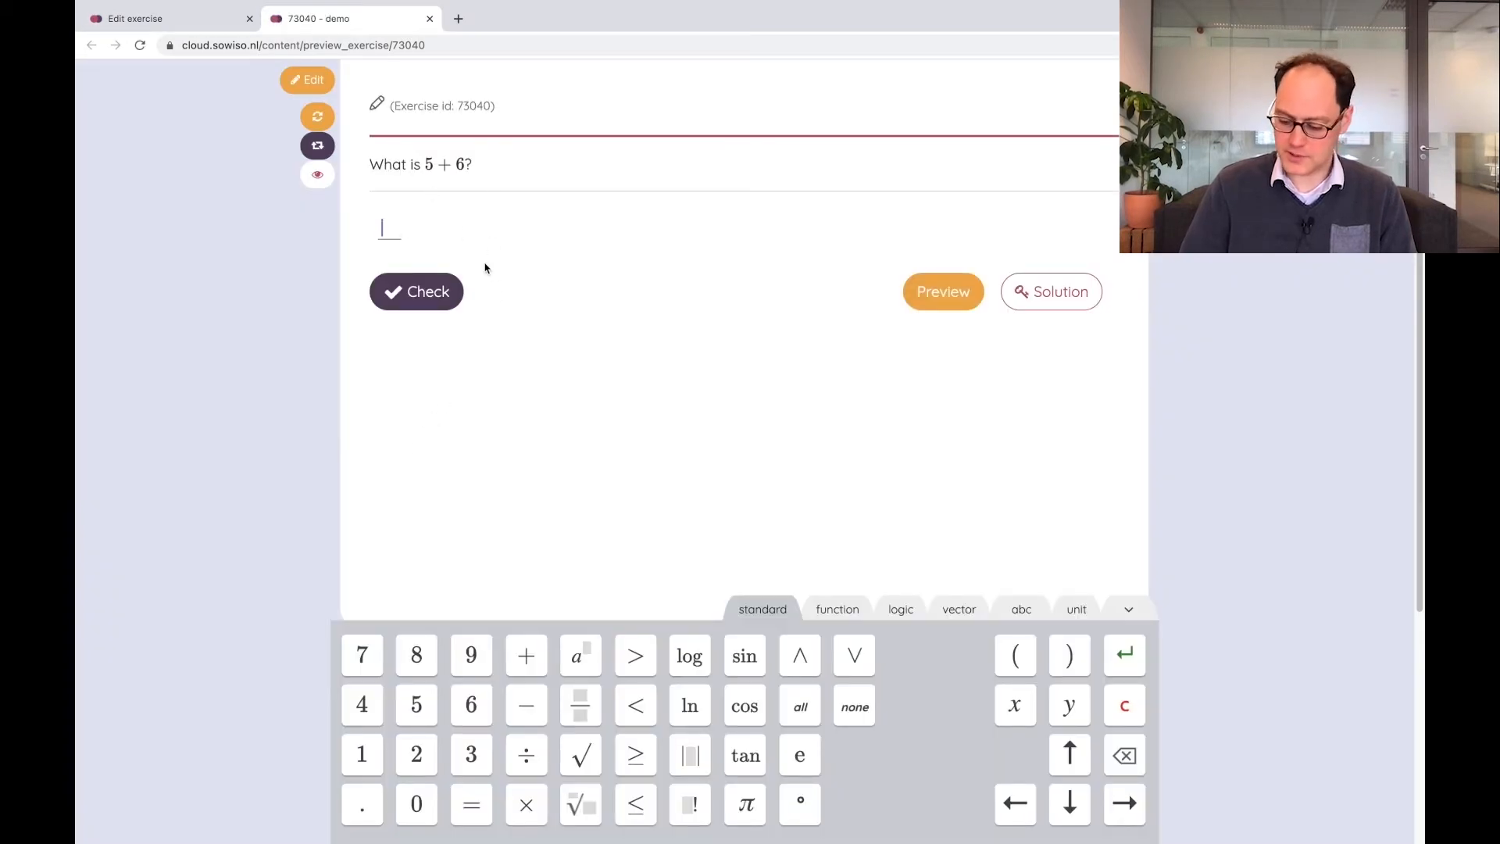
Check the answers 12, 10 and 11 in the exercise preview
text(12)
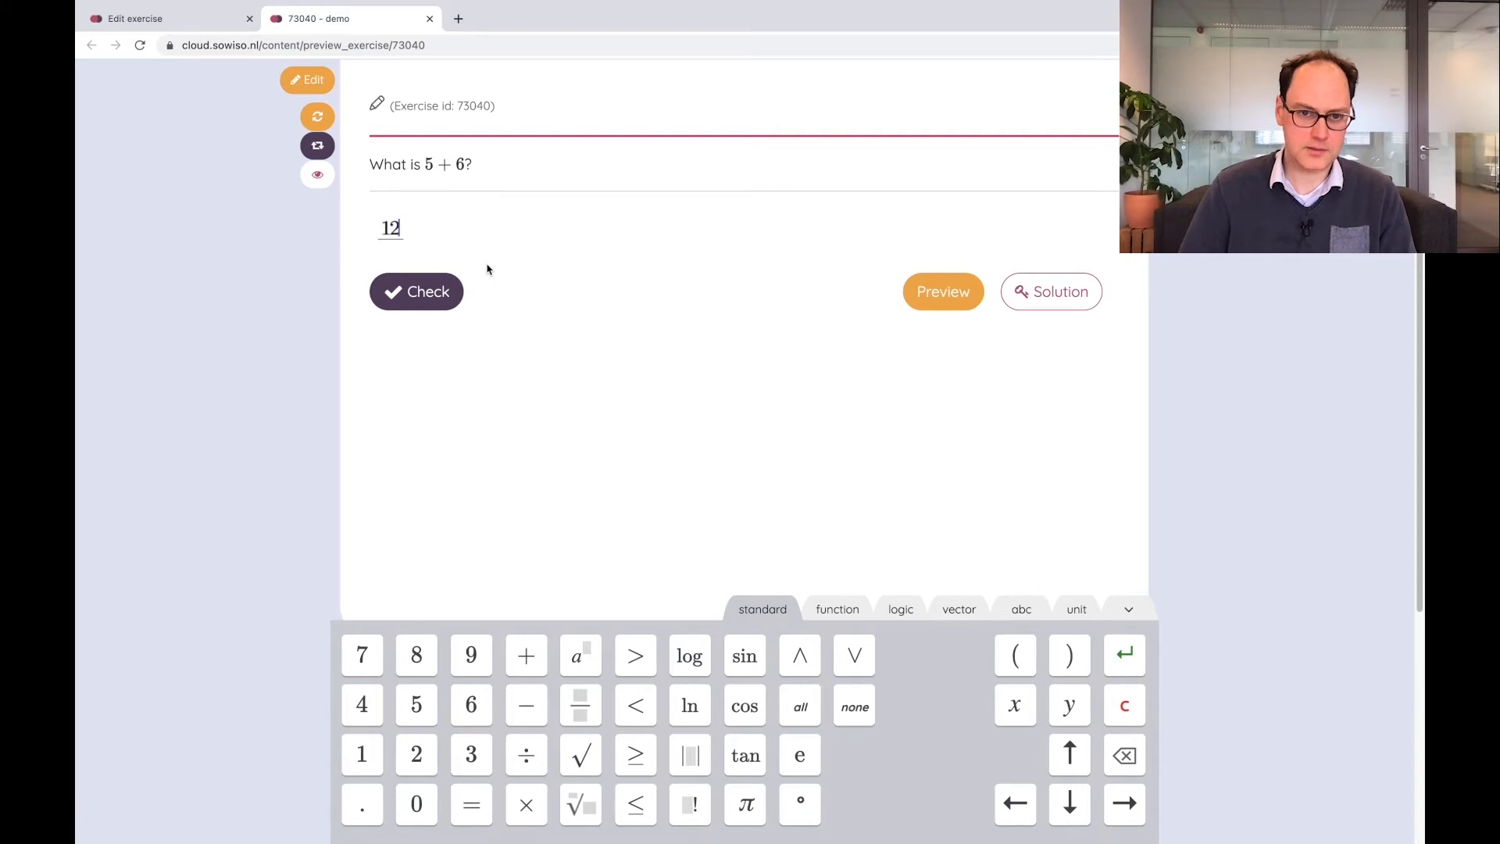
click(431, 289)
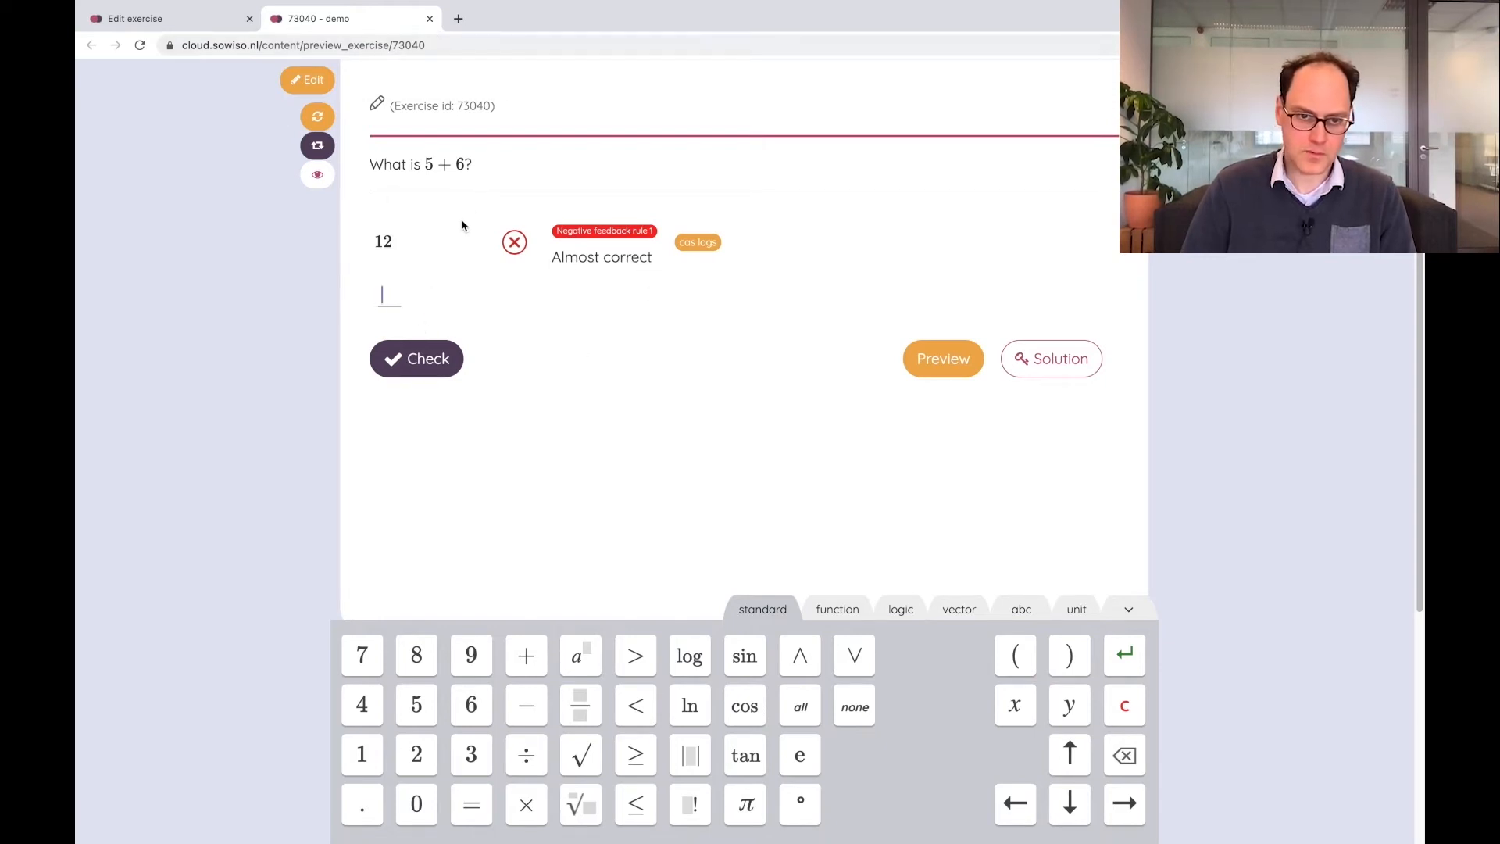
text(0)
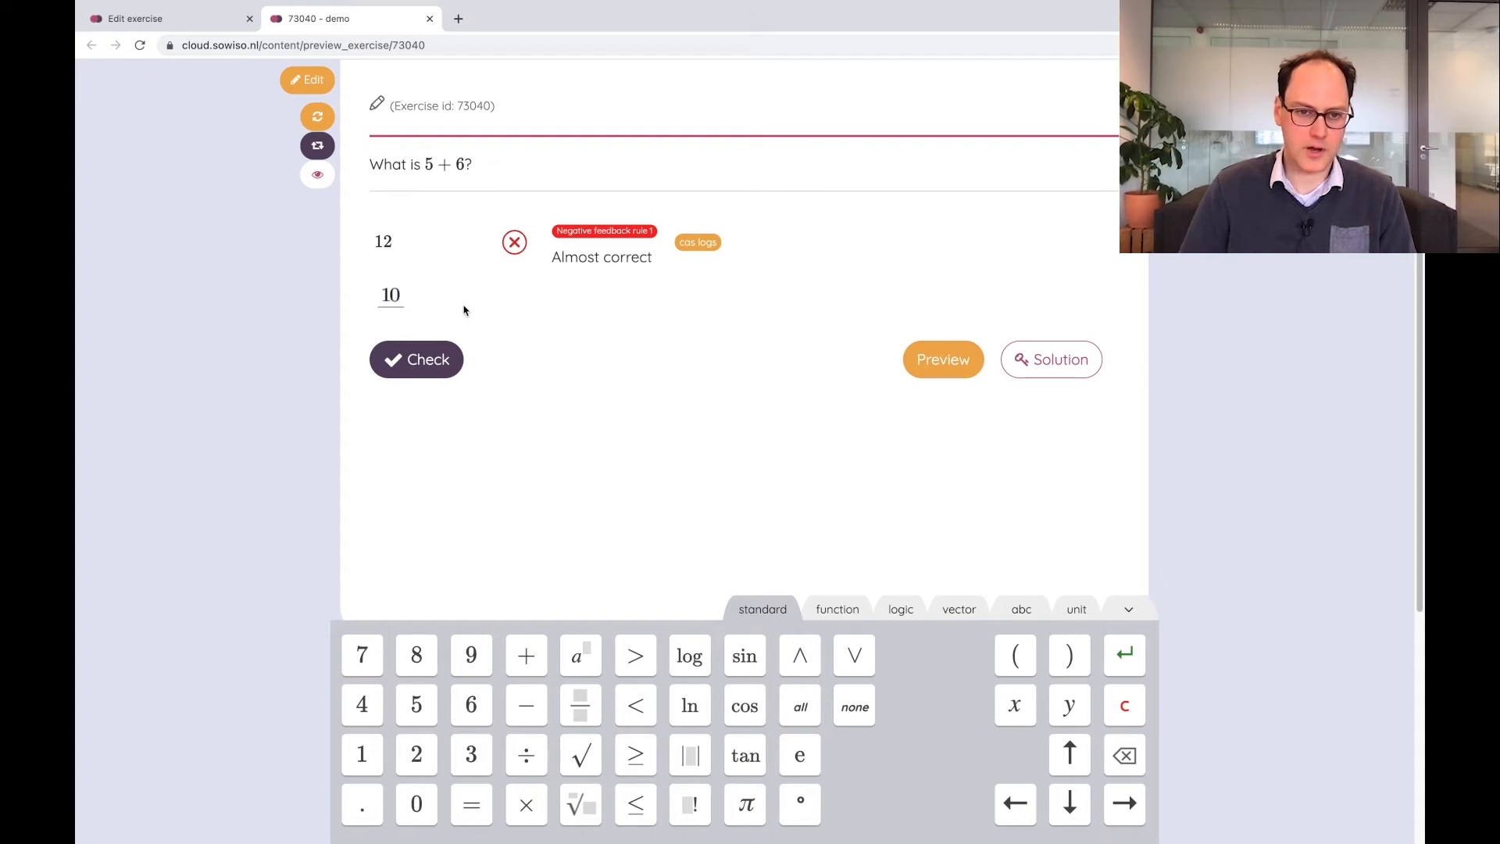
right_click(436, 355)
click(437, 356)
click(418, 358)
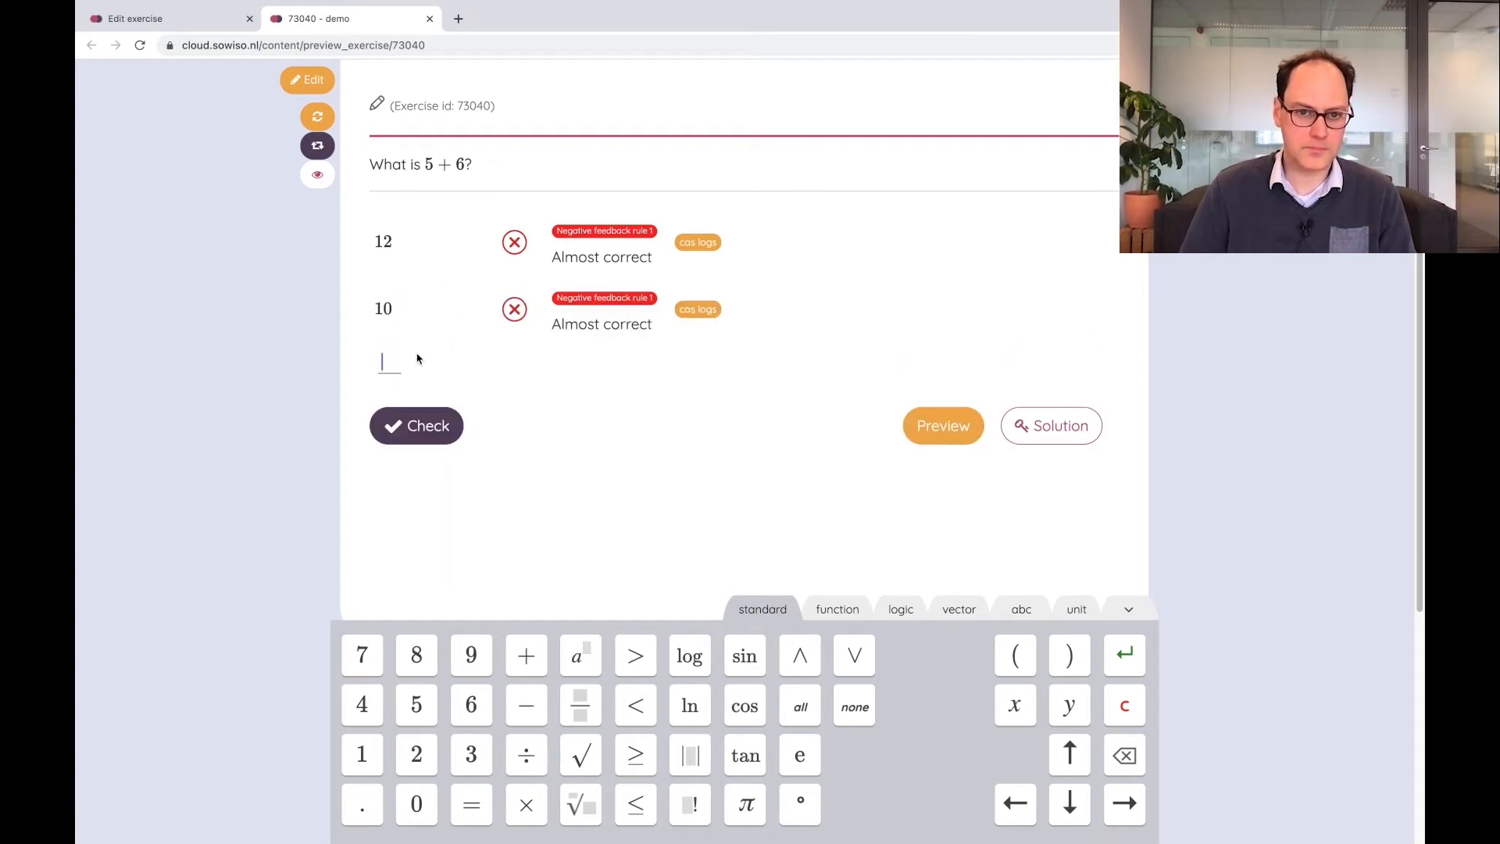
text(11)
click(442, 428)
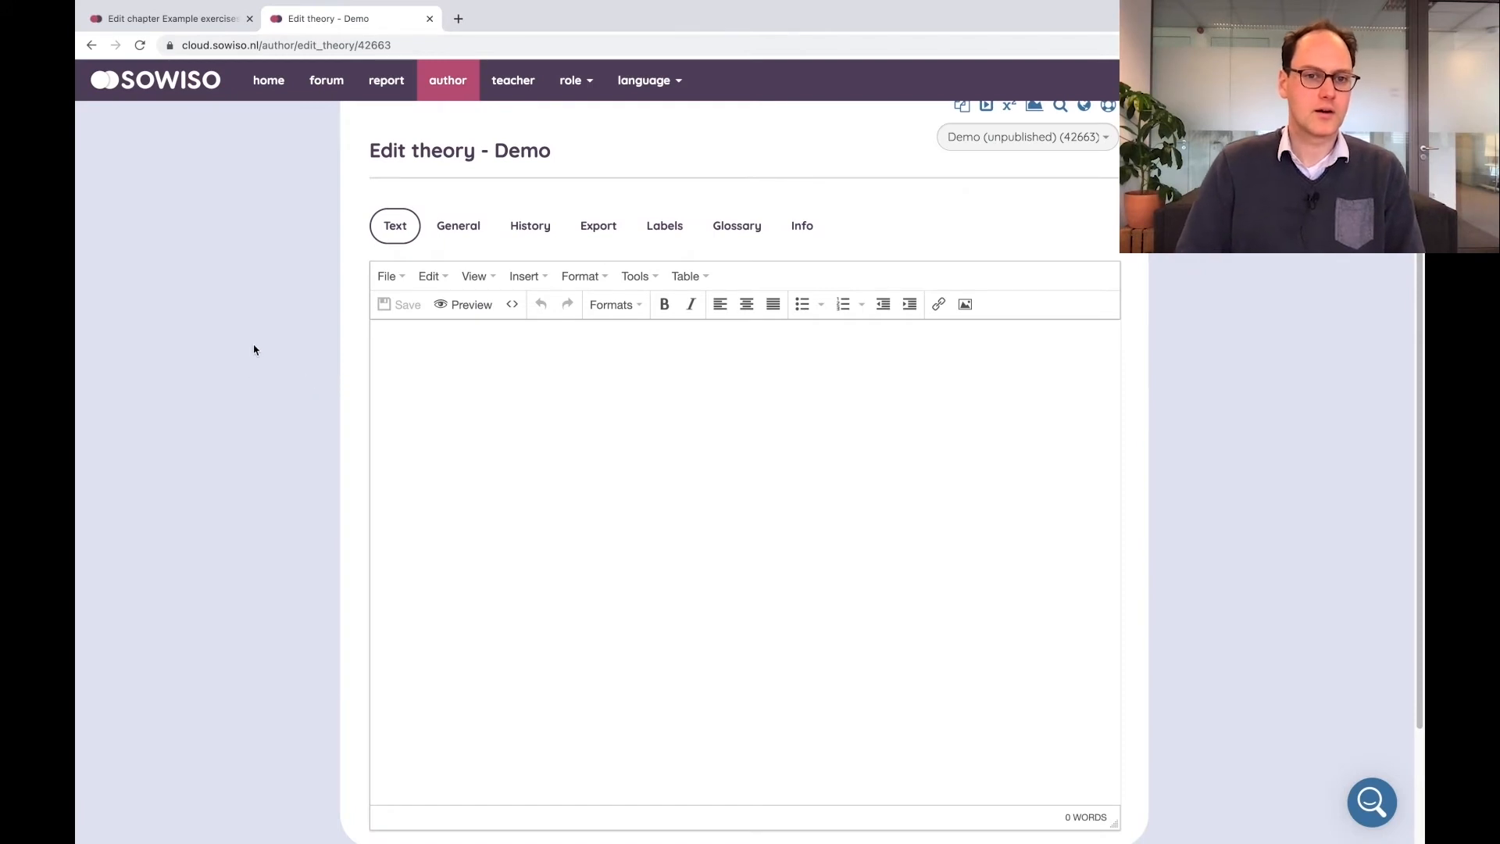
Write the line "This is a definition" followed by the formula #x+y=y# in the theory text
scroll(266, 313, up, 1)
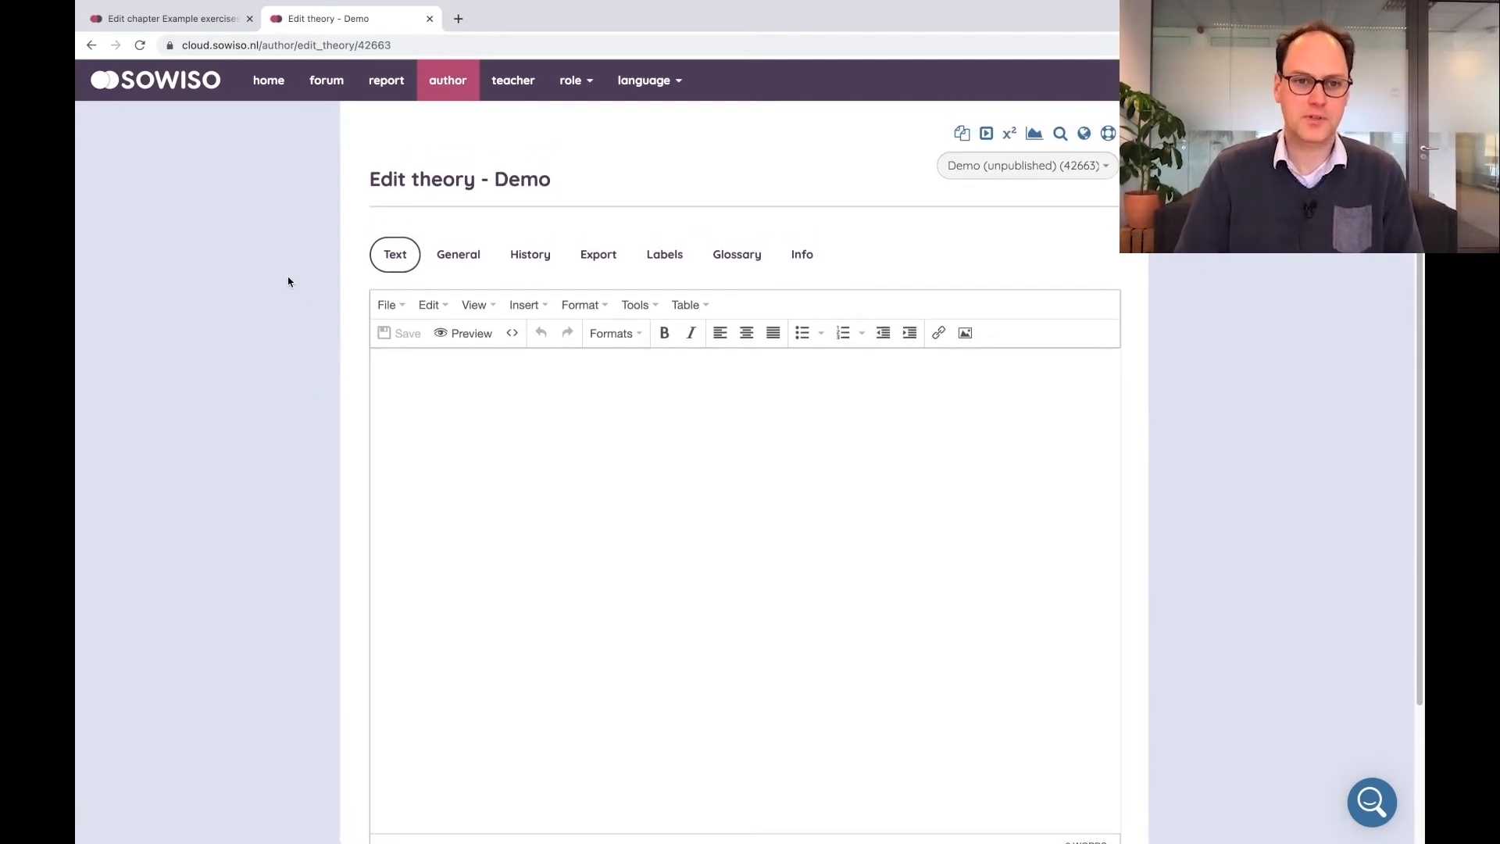
scroll(291, 274, down, 1)
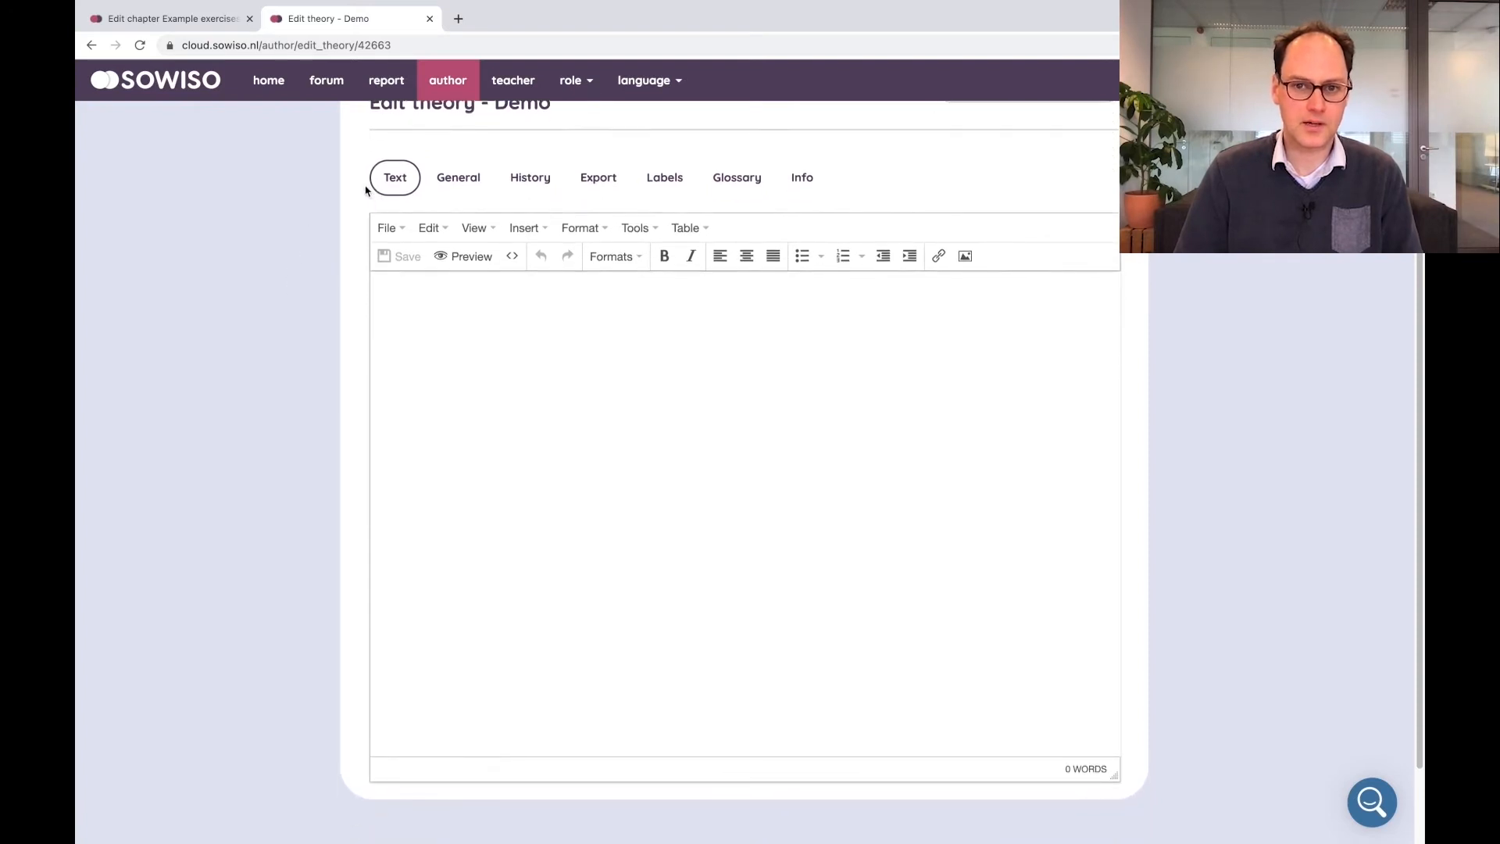
right_click(360, 484)
click(766, 569)
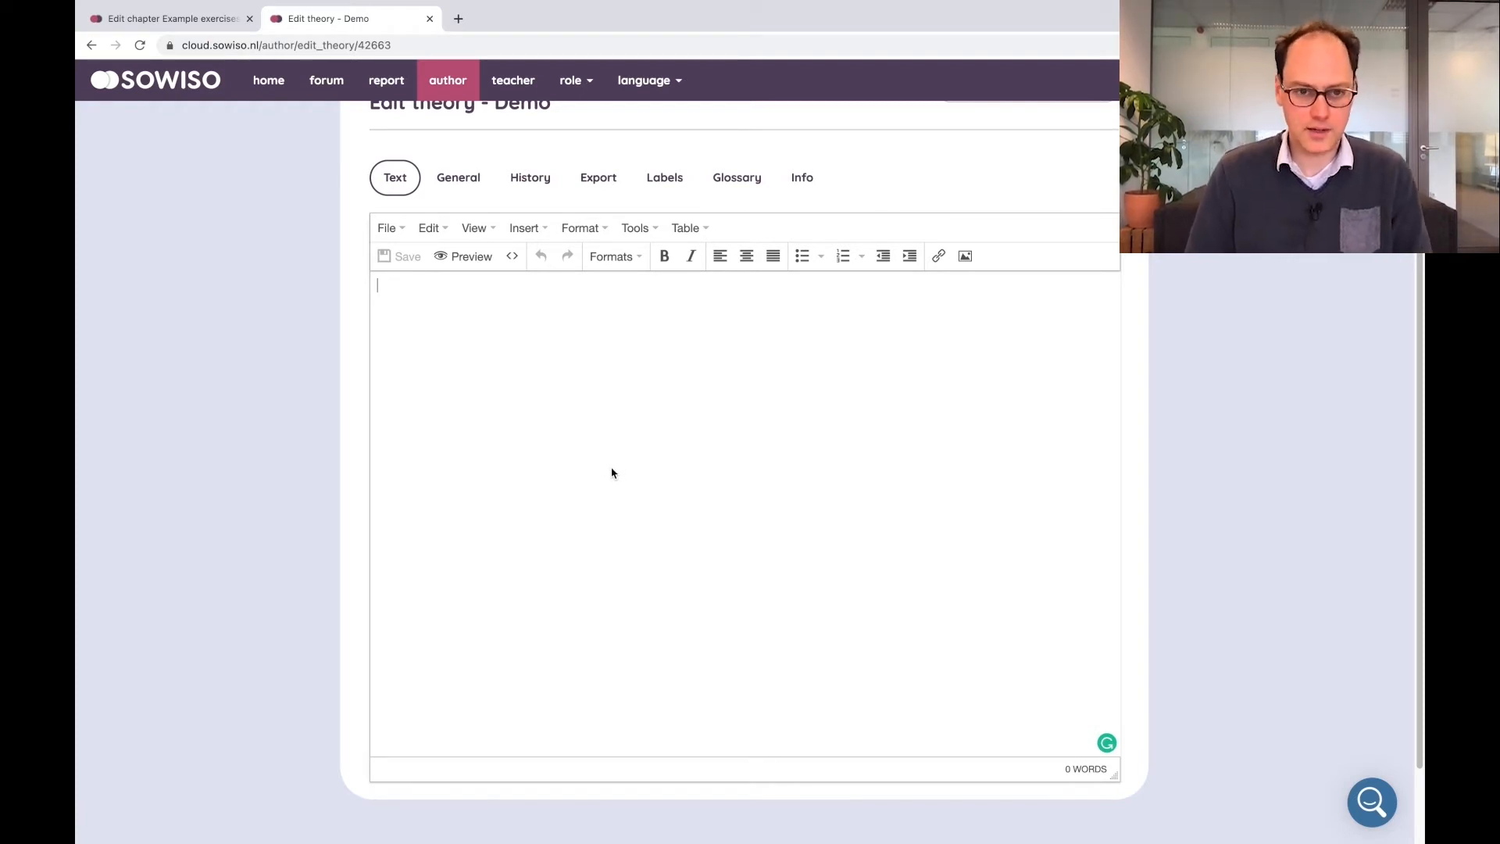
text(This is a)
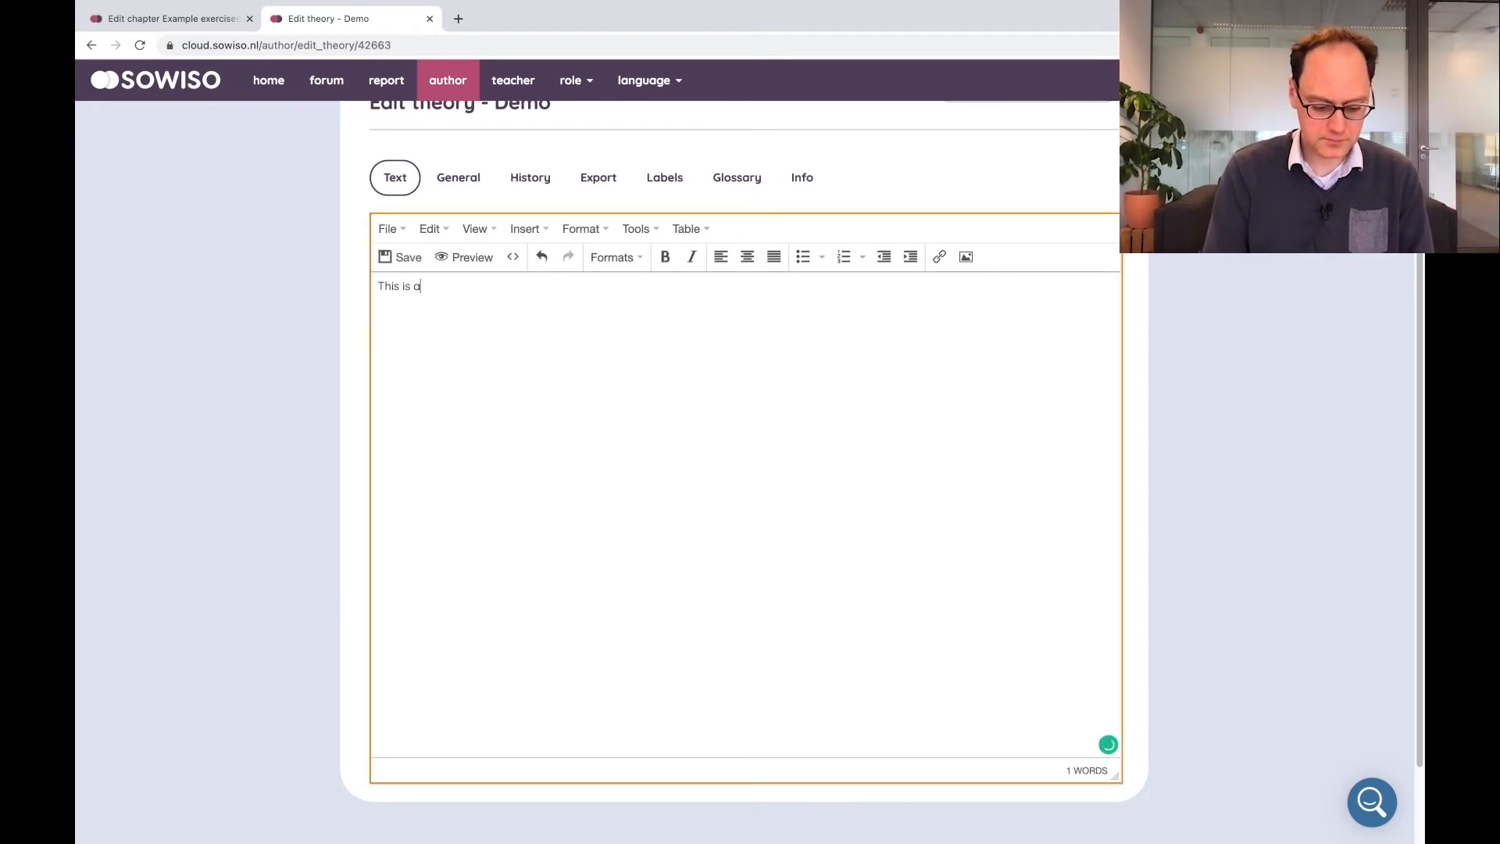
text( definition)
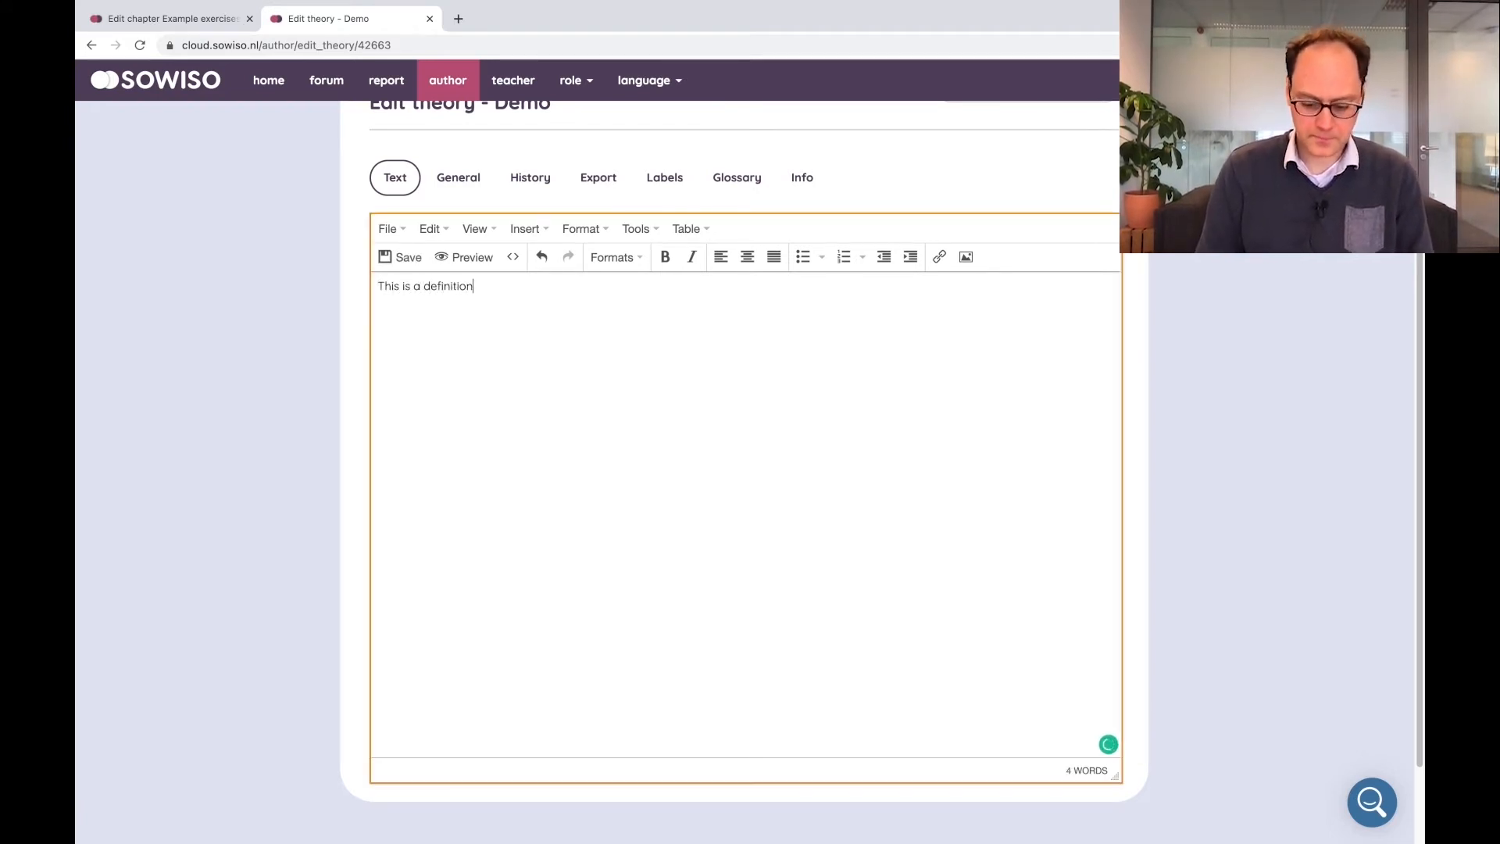
key(Return)
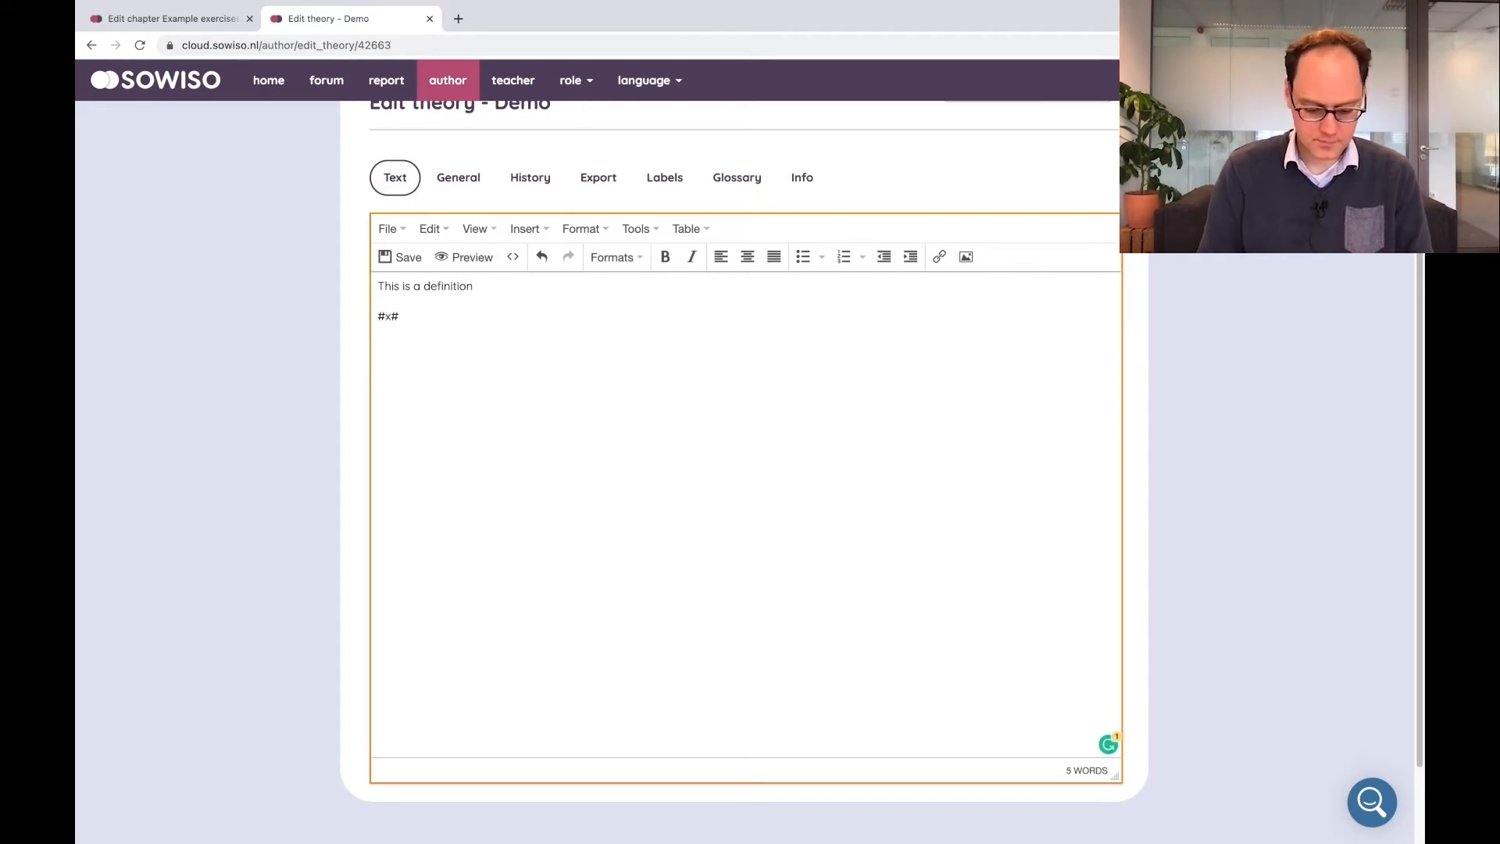
text(#x+y=y)
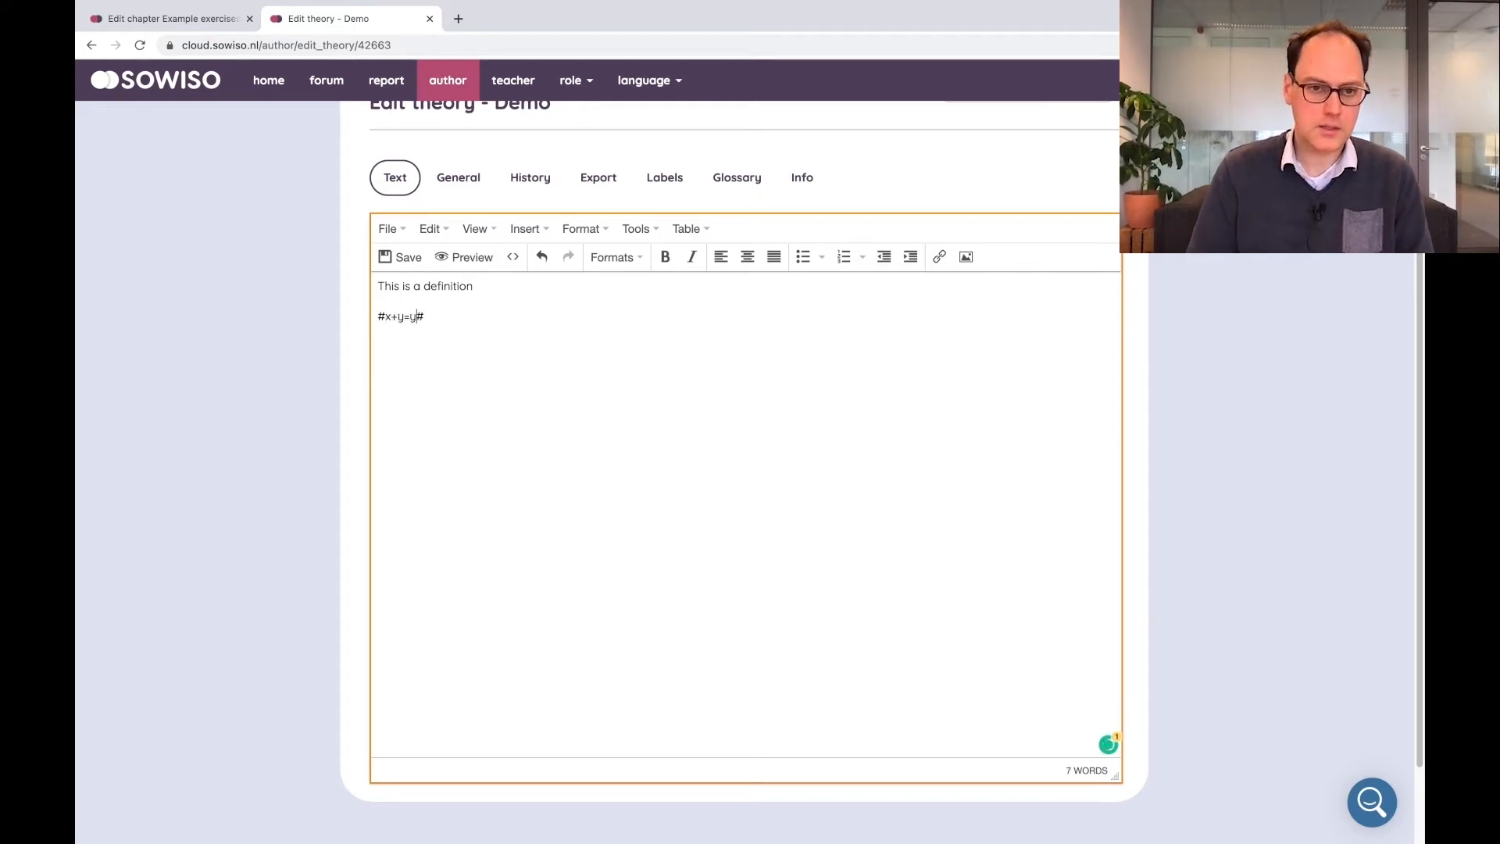
key(Return)
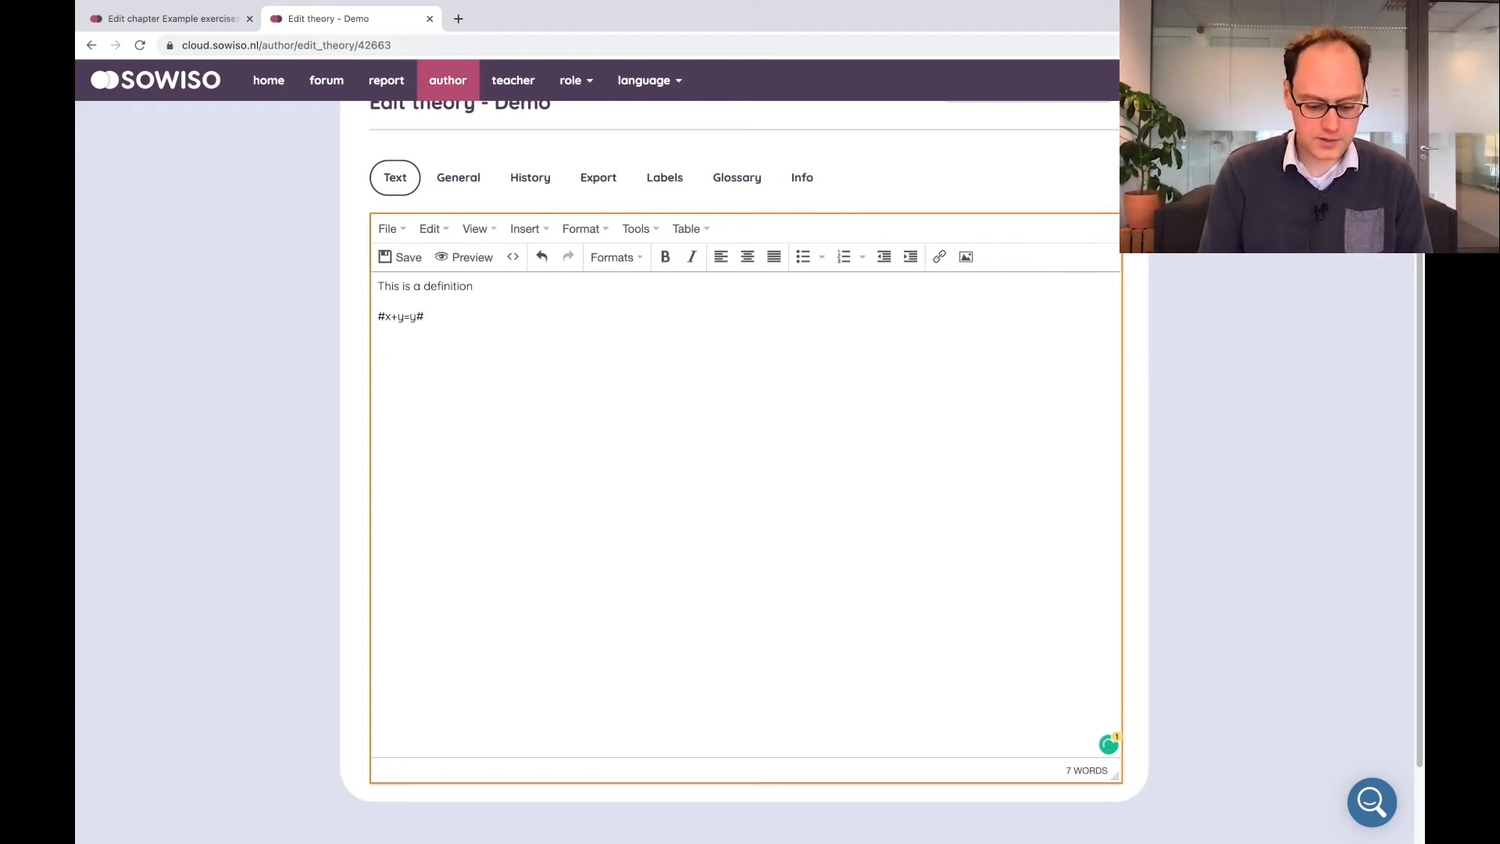
Add a line reading "This is an image" below the formula
text(I)
text(This is a )
text(n image)
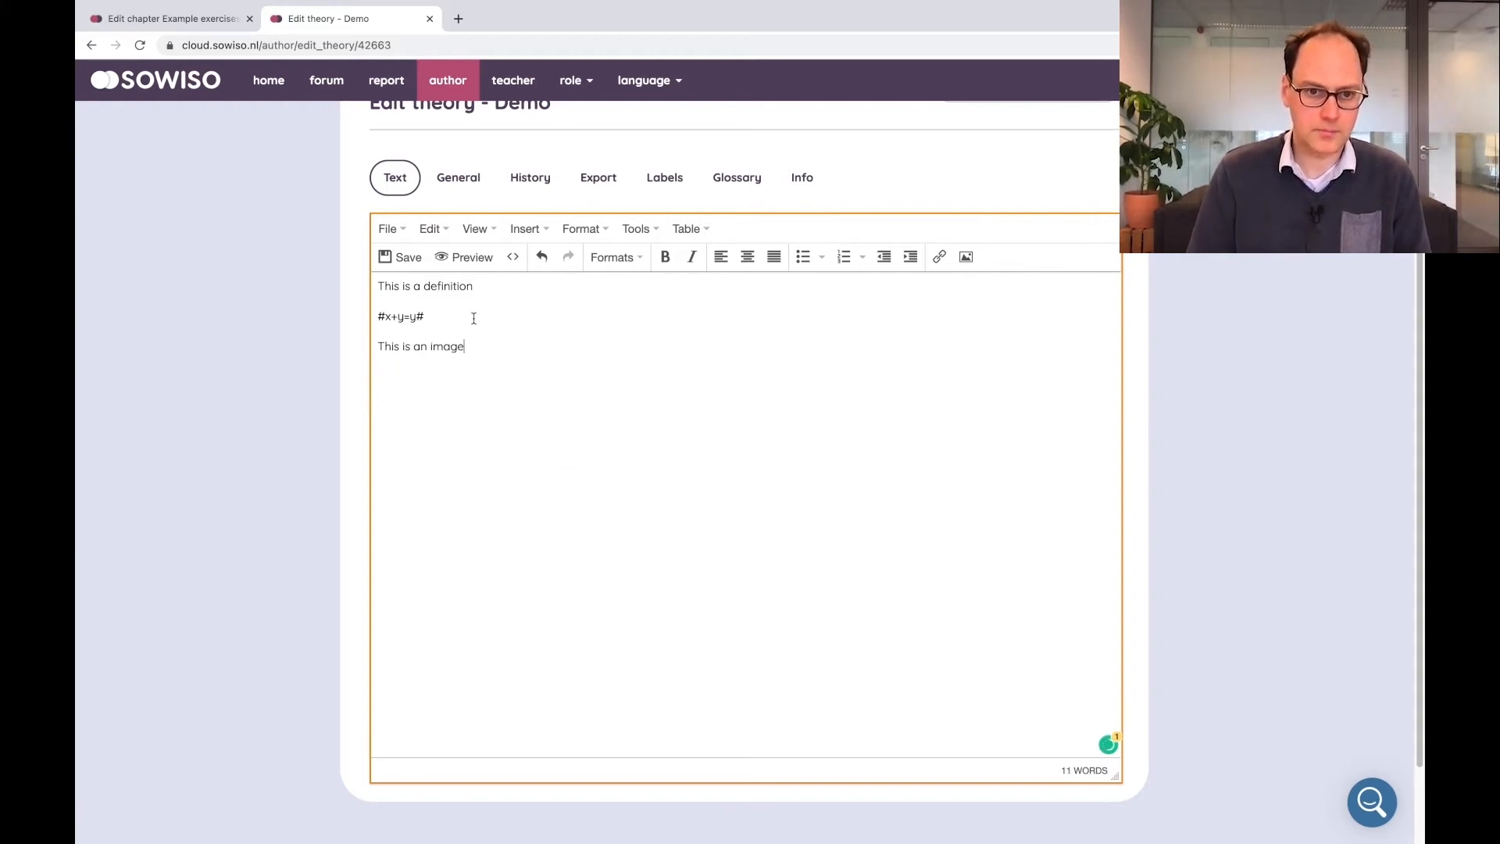
Format the definition line and formula as a Definition theory block and save the theory
drag(457, 319, 379, 285)
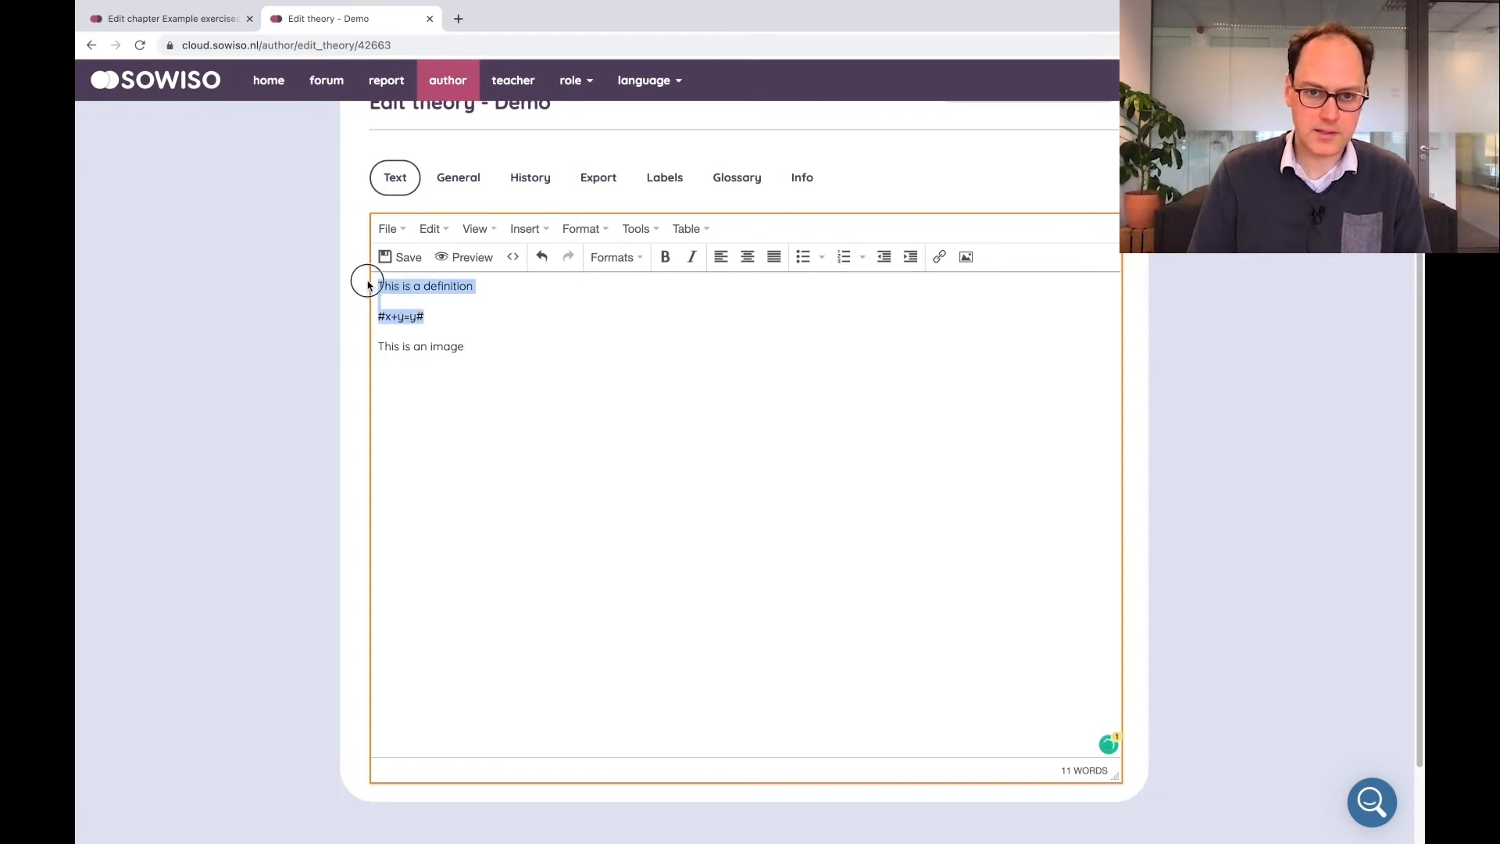
click(637, 264)
mouse_move(636, 275)
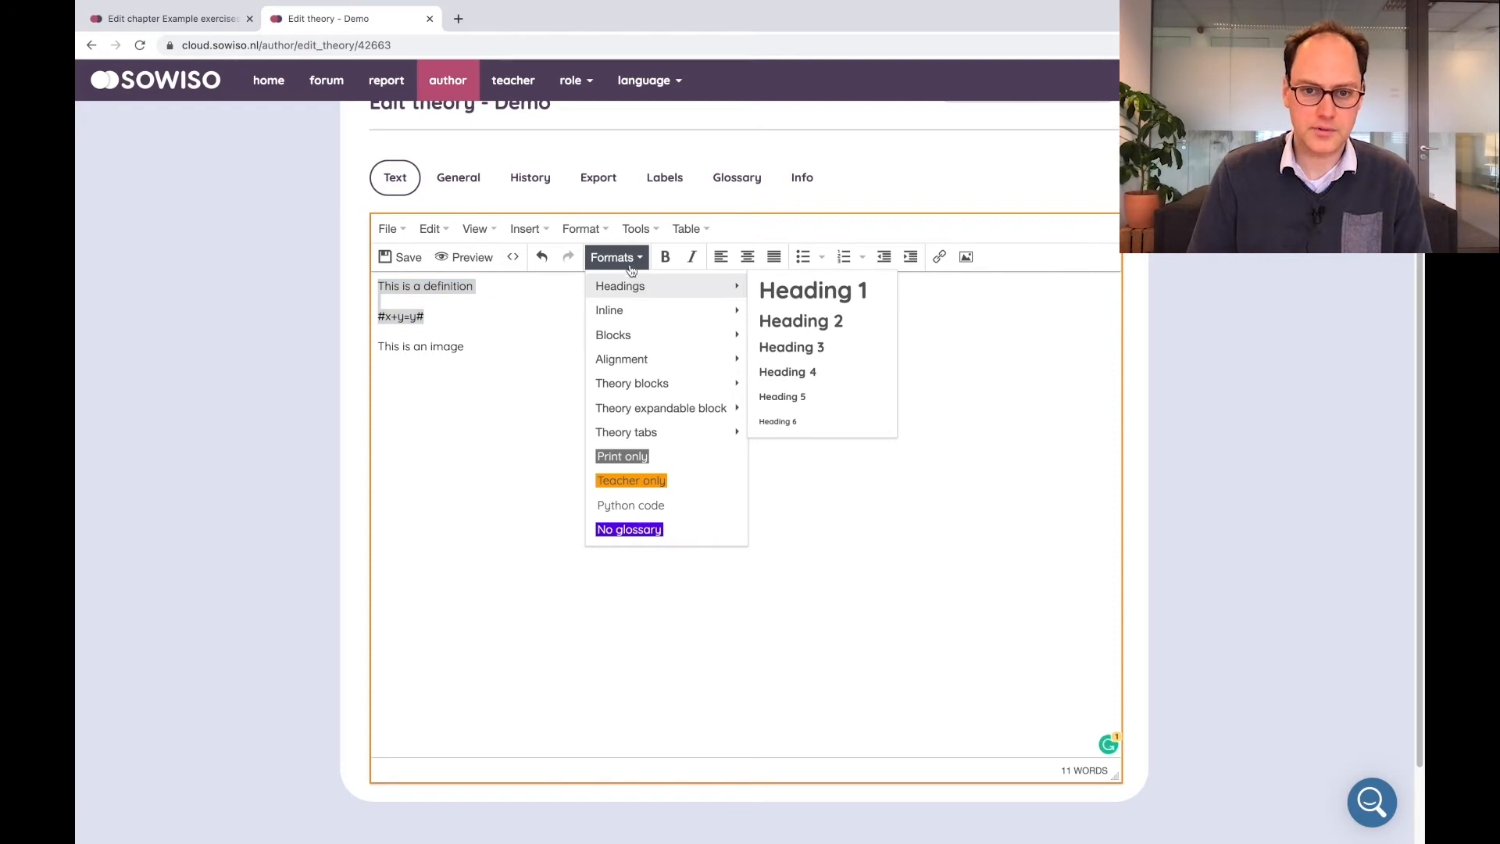
mouse_move(685, 385)
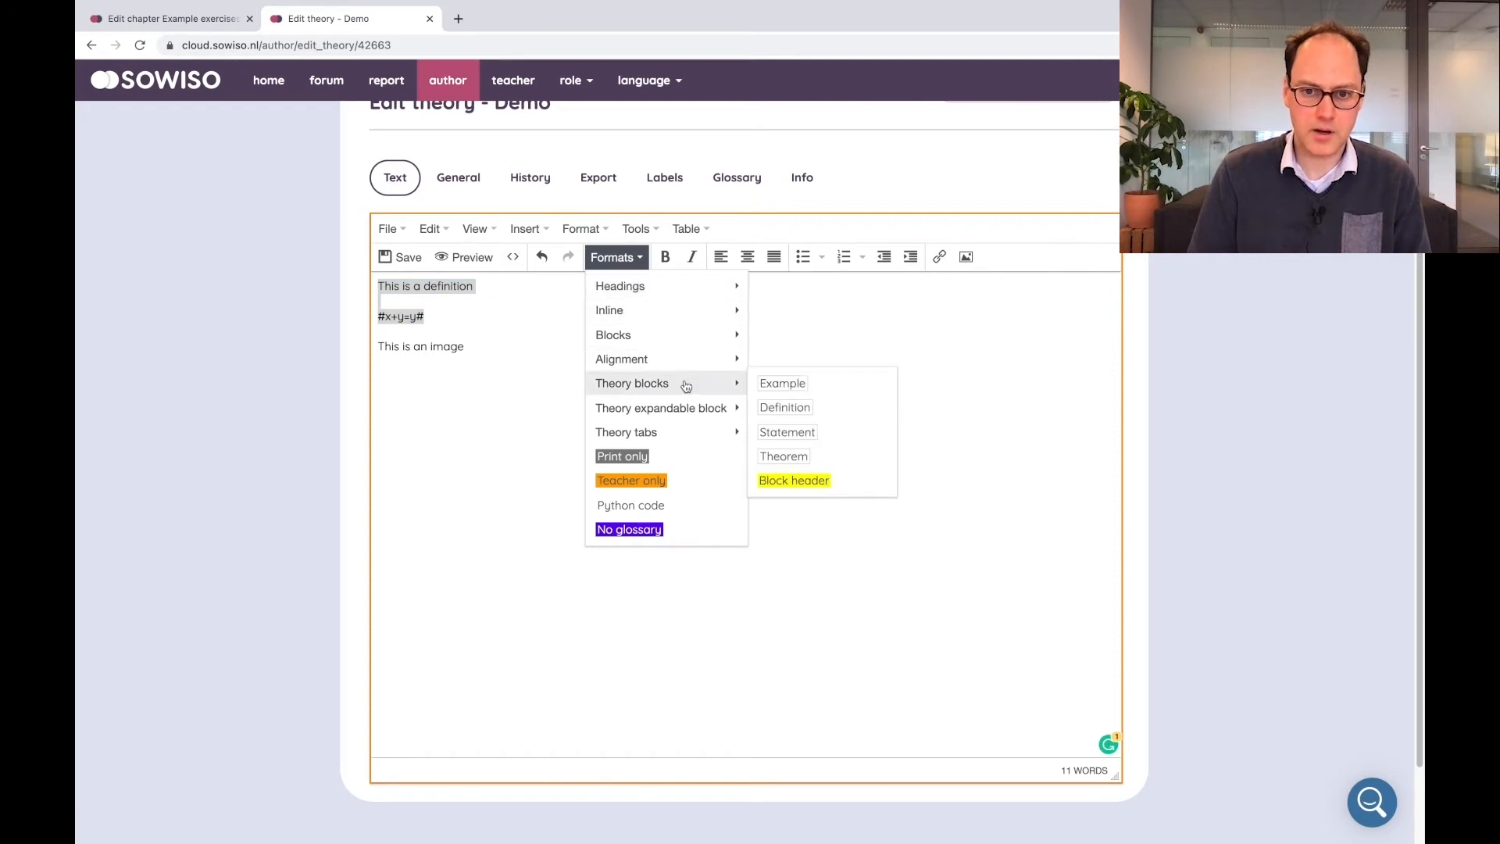
click(792, 407)
click(397, 257)
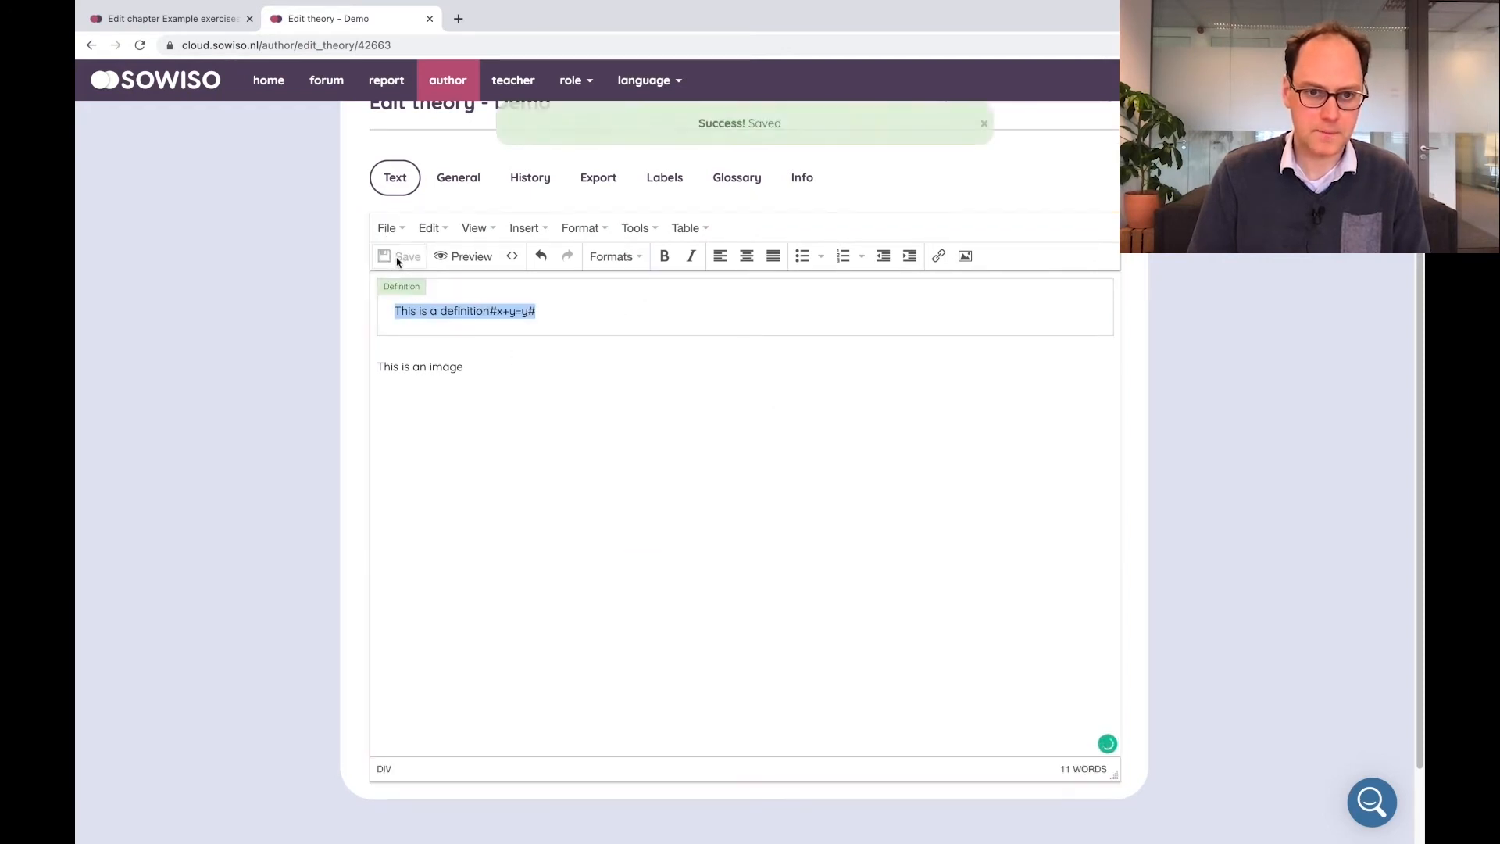
Put the formula on its own line inside the Definition block and save
click(497, 310)
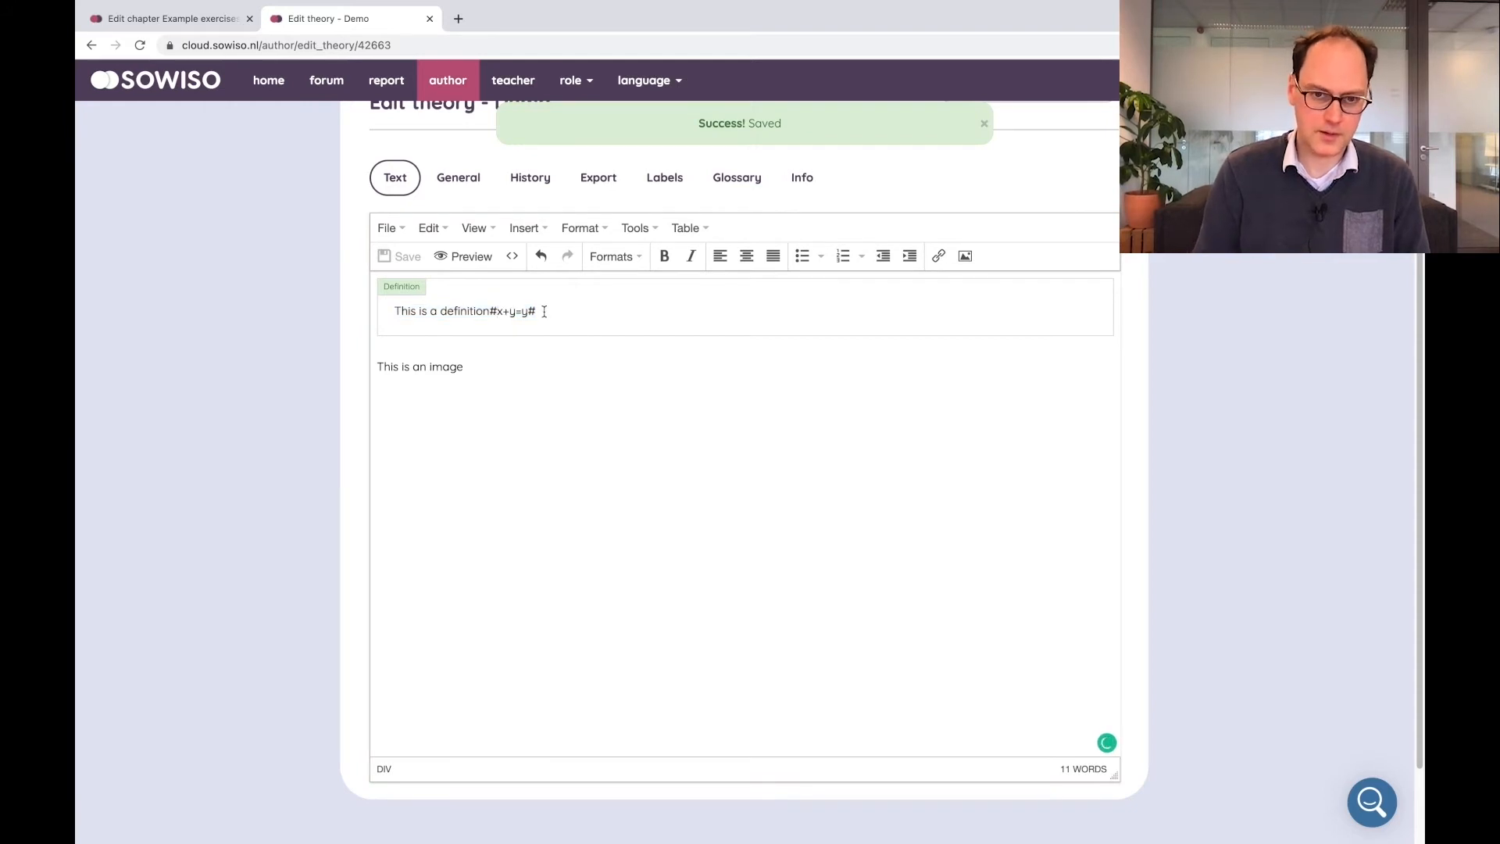
key(Return)
key(Return)
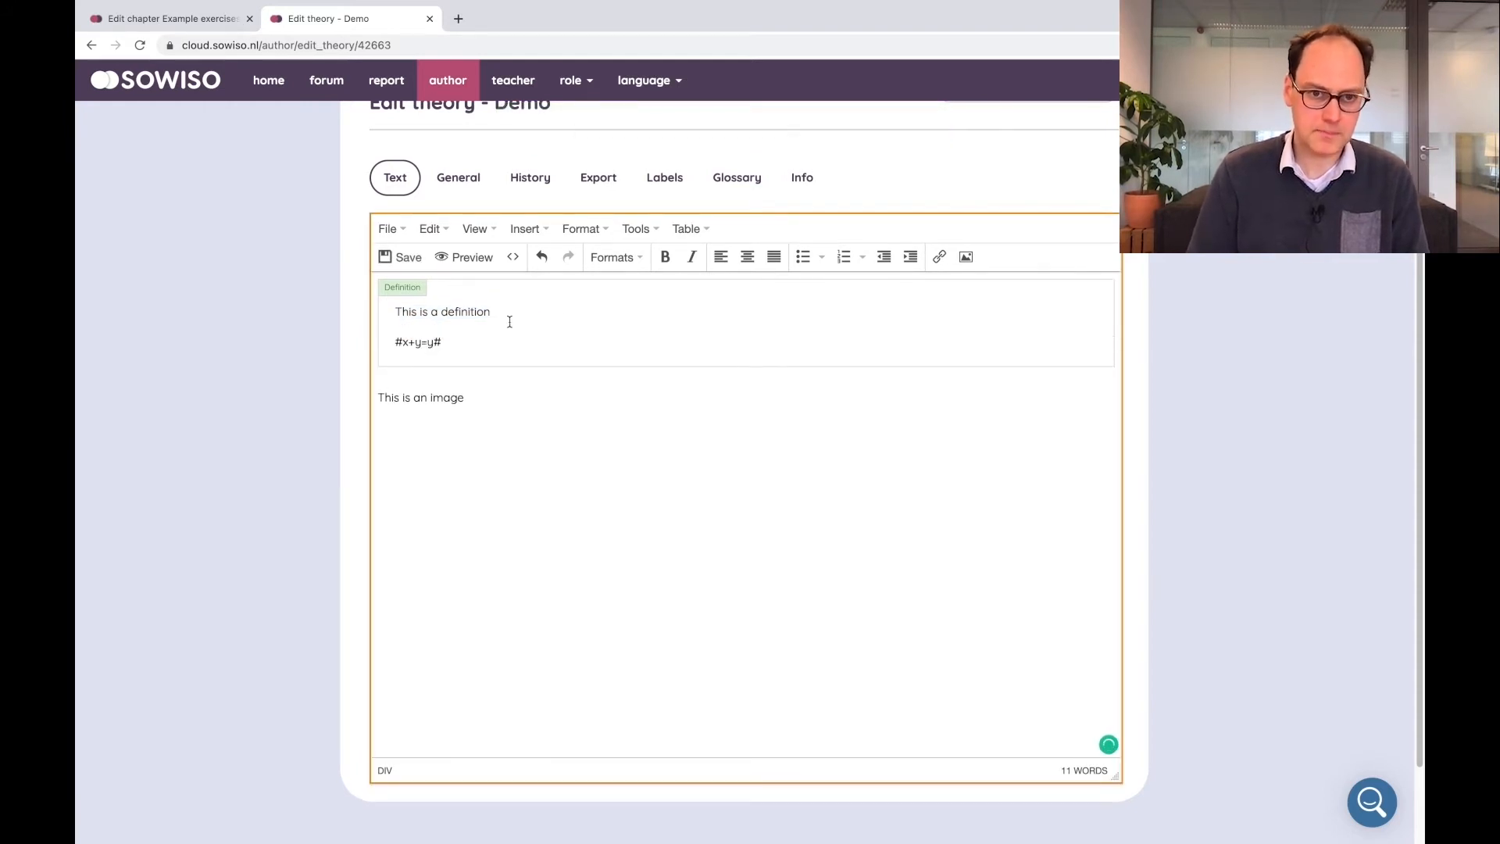
click(387, 260)
Preview the theory page, returning to the theory editor
click(478, 256)
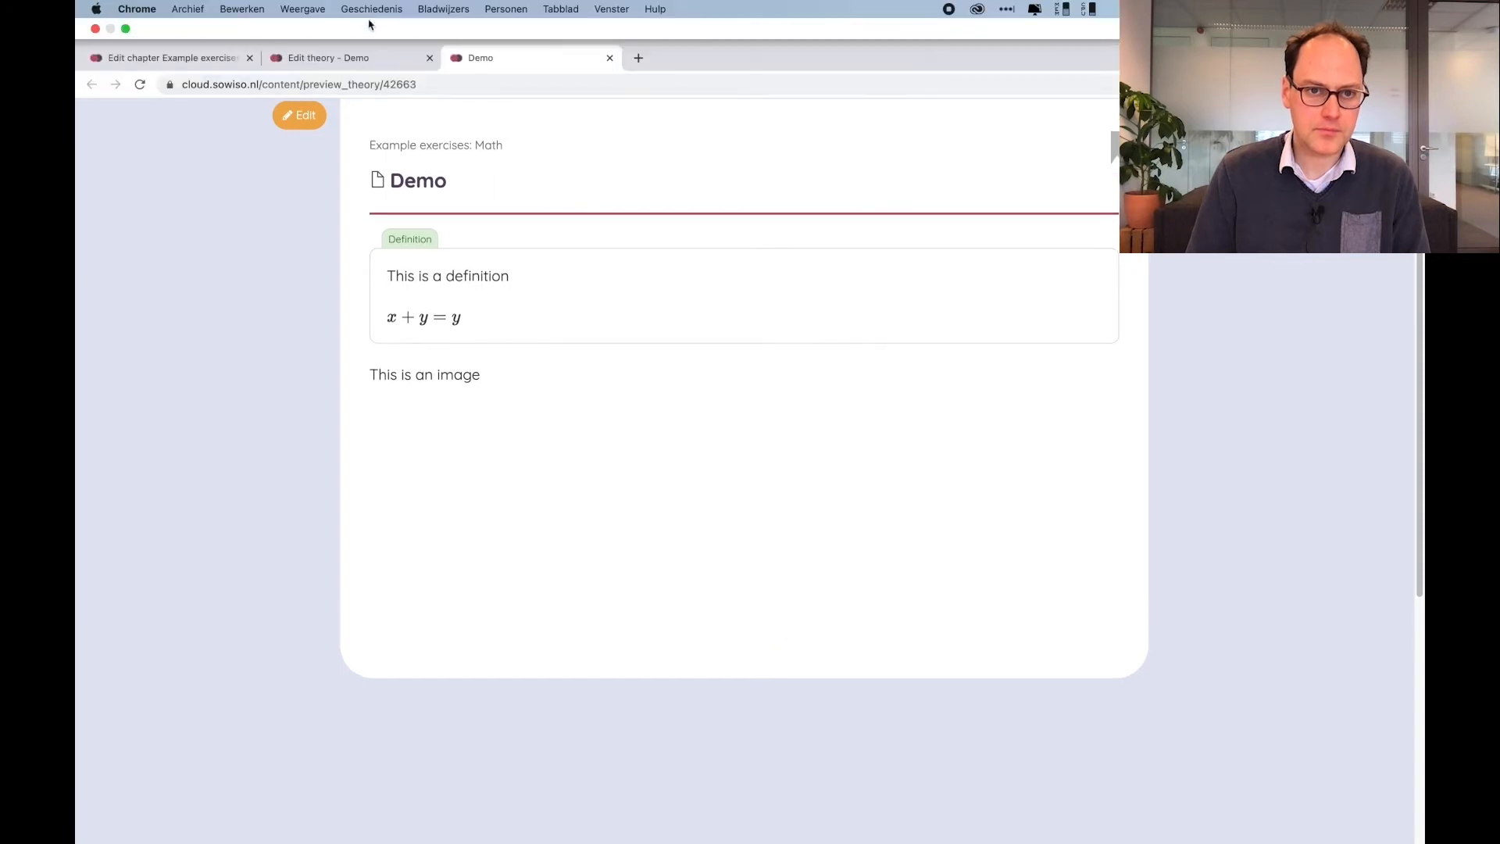
click(361, 62)
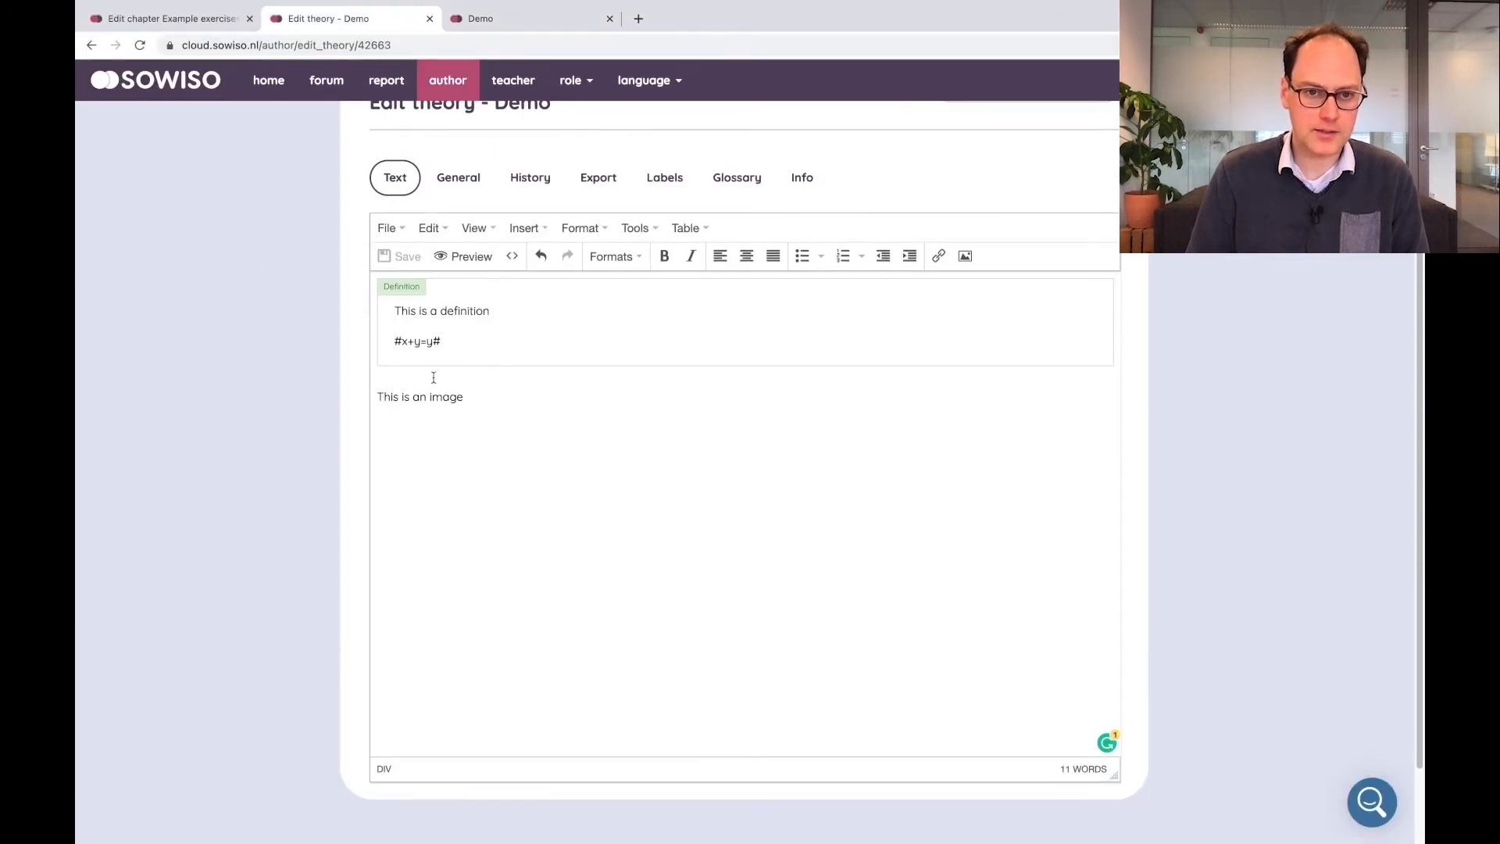
Upload the image file DoubleY_Column.png in the theory's General settings
click(461, 178)
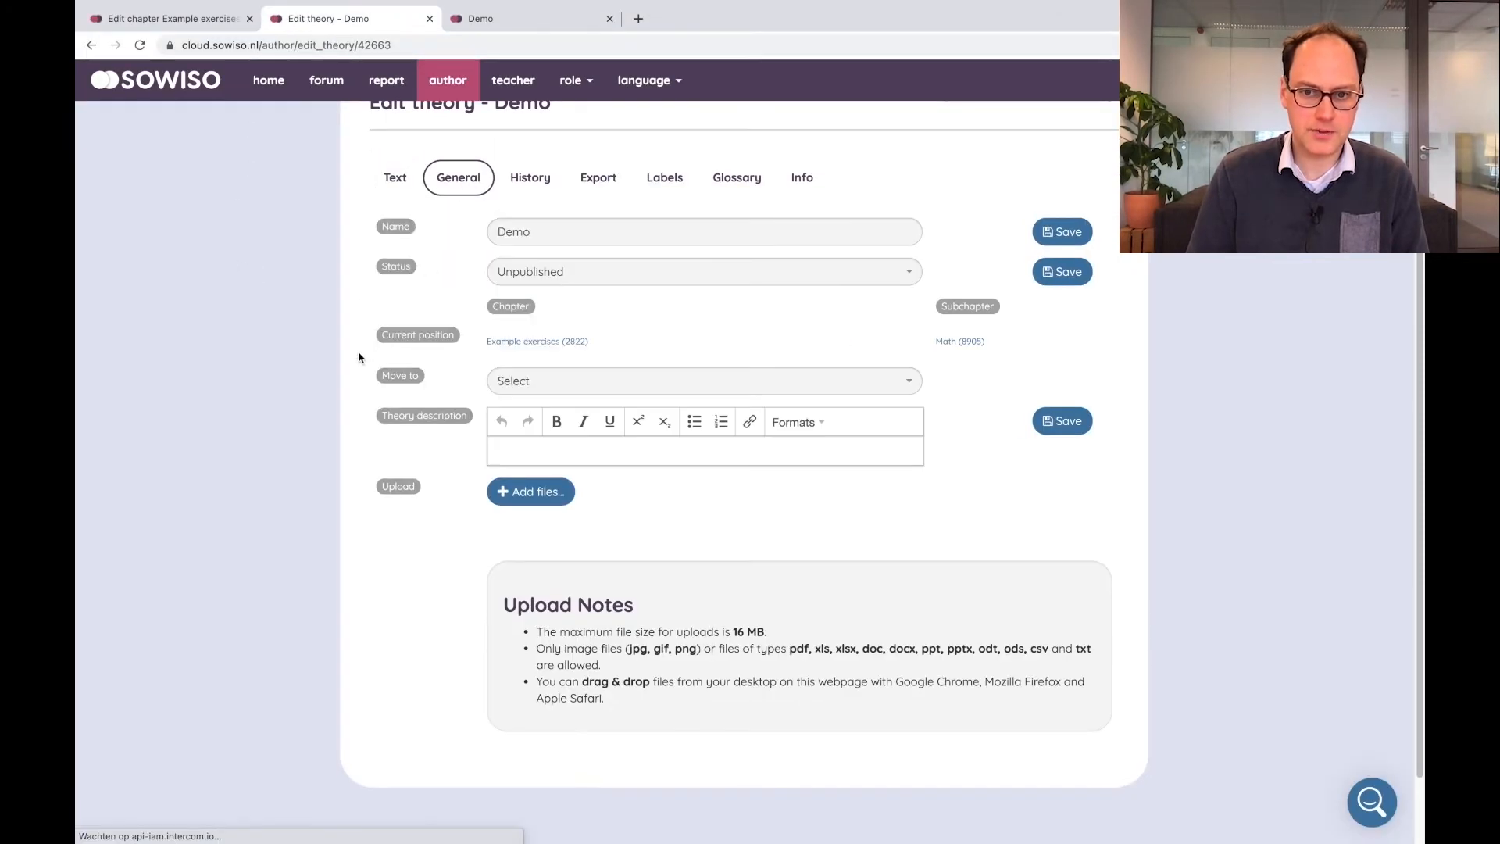
scroll(646, 363, down, 1)
scroll(646, 364, down, 1)
click(536, 435)
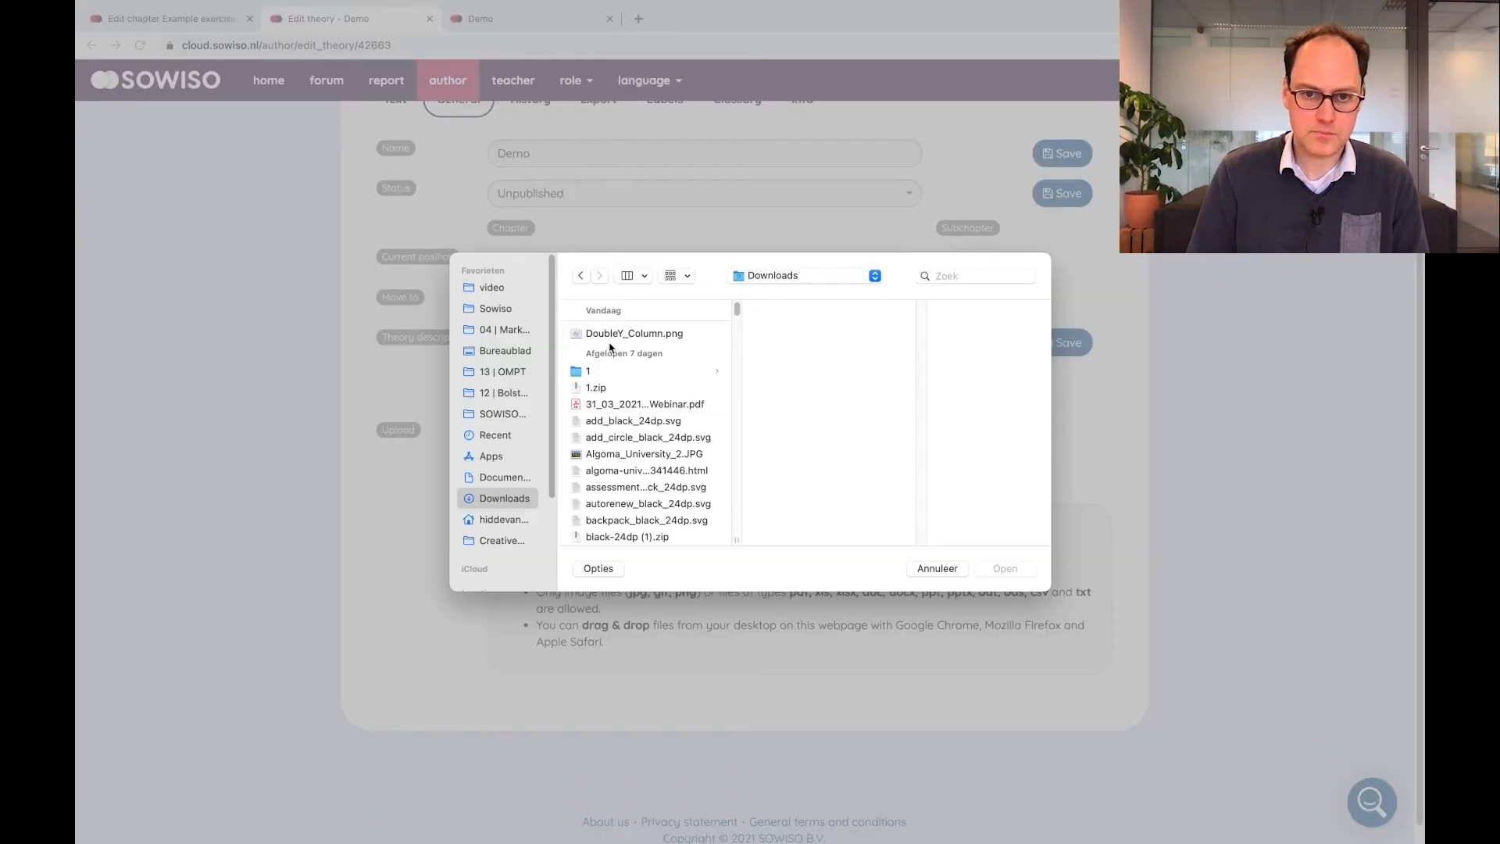
double_click(611, 334)
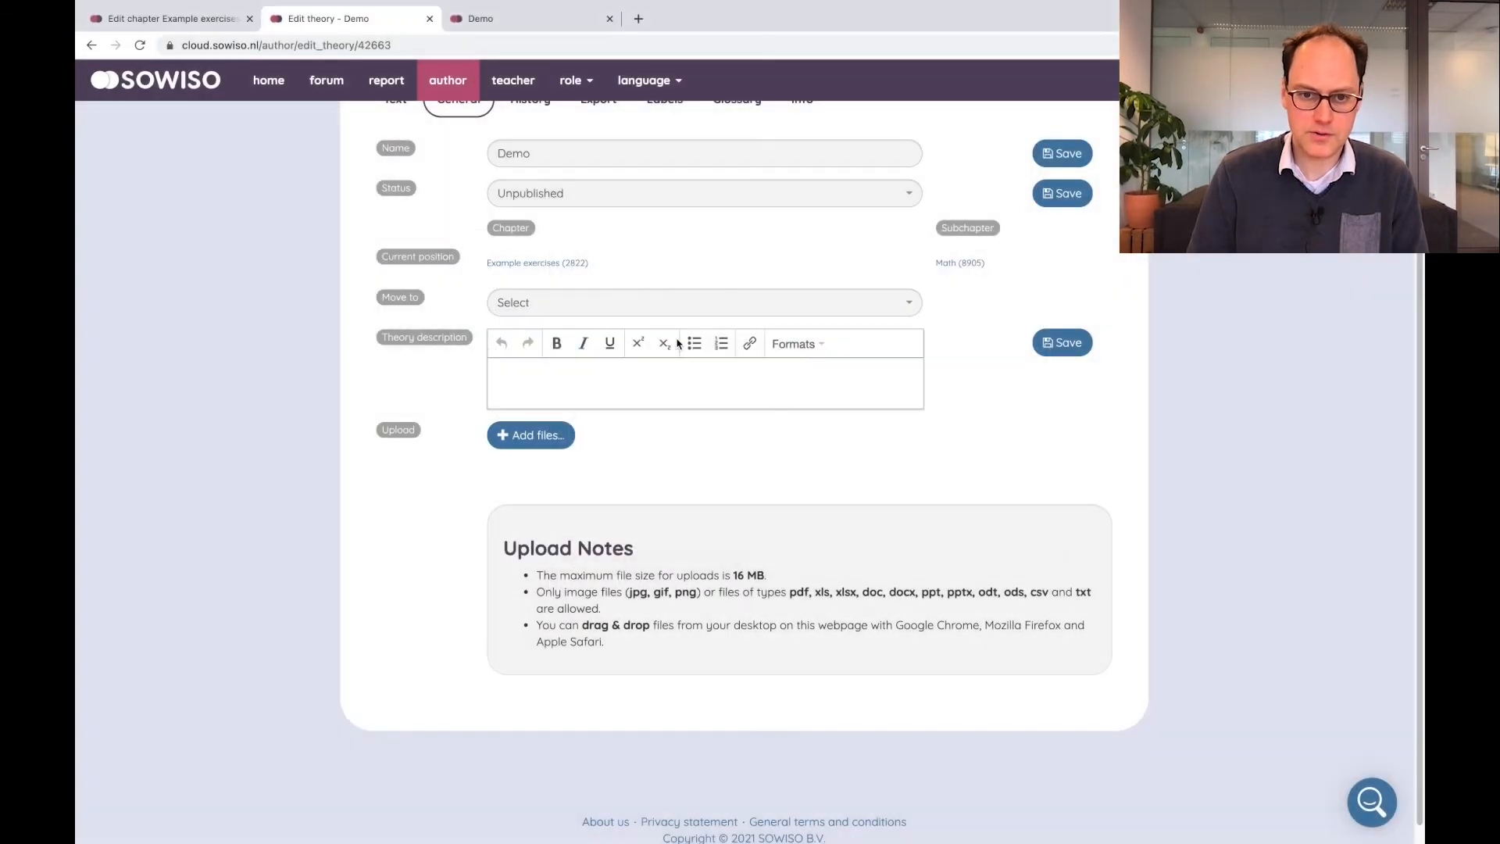
click(1002, 498)
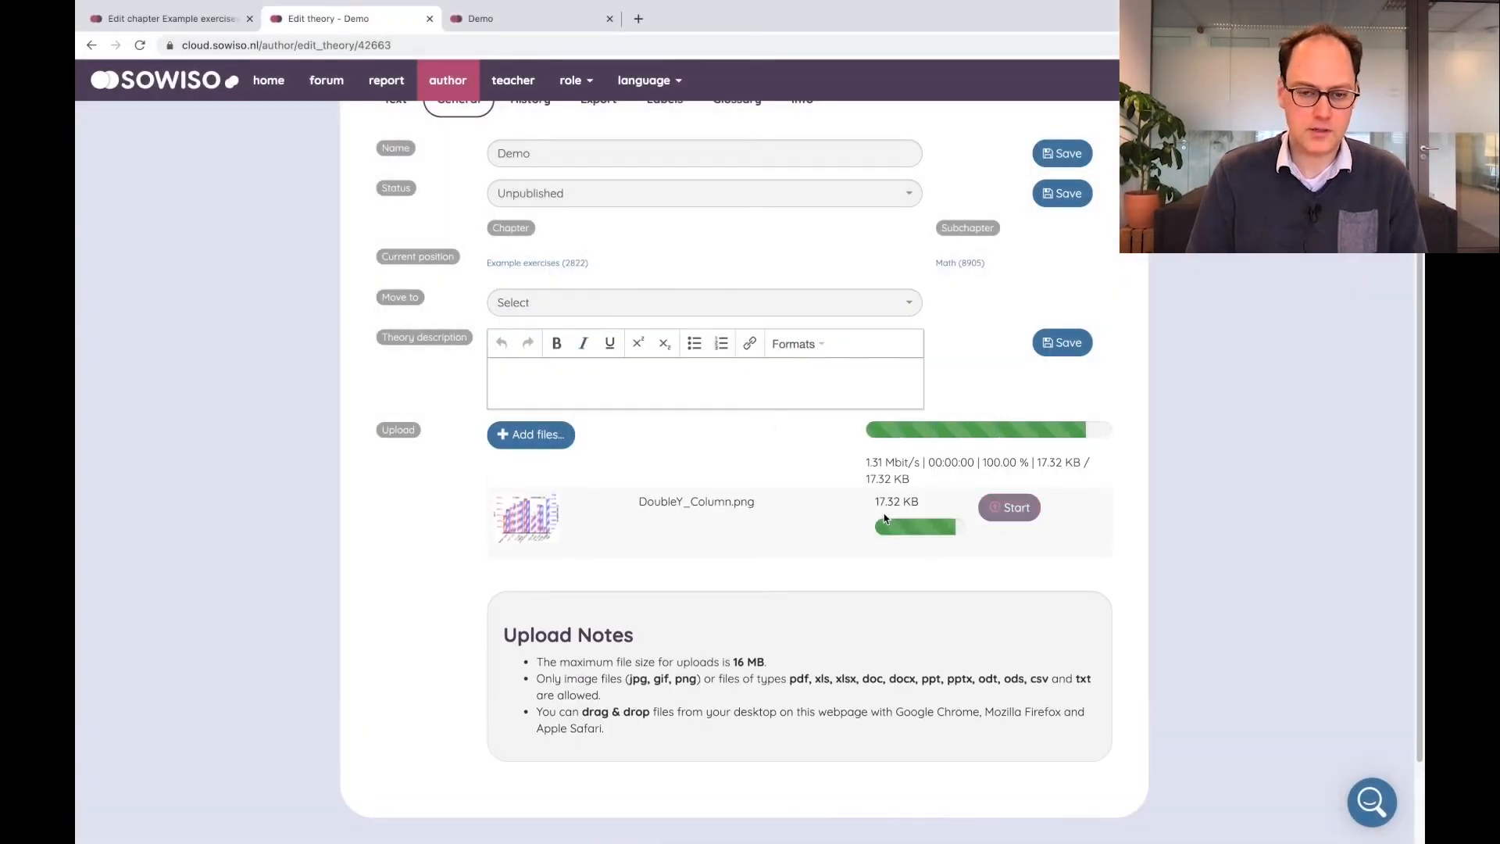
scroll(553, 305, up, 3)
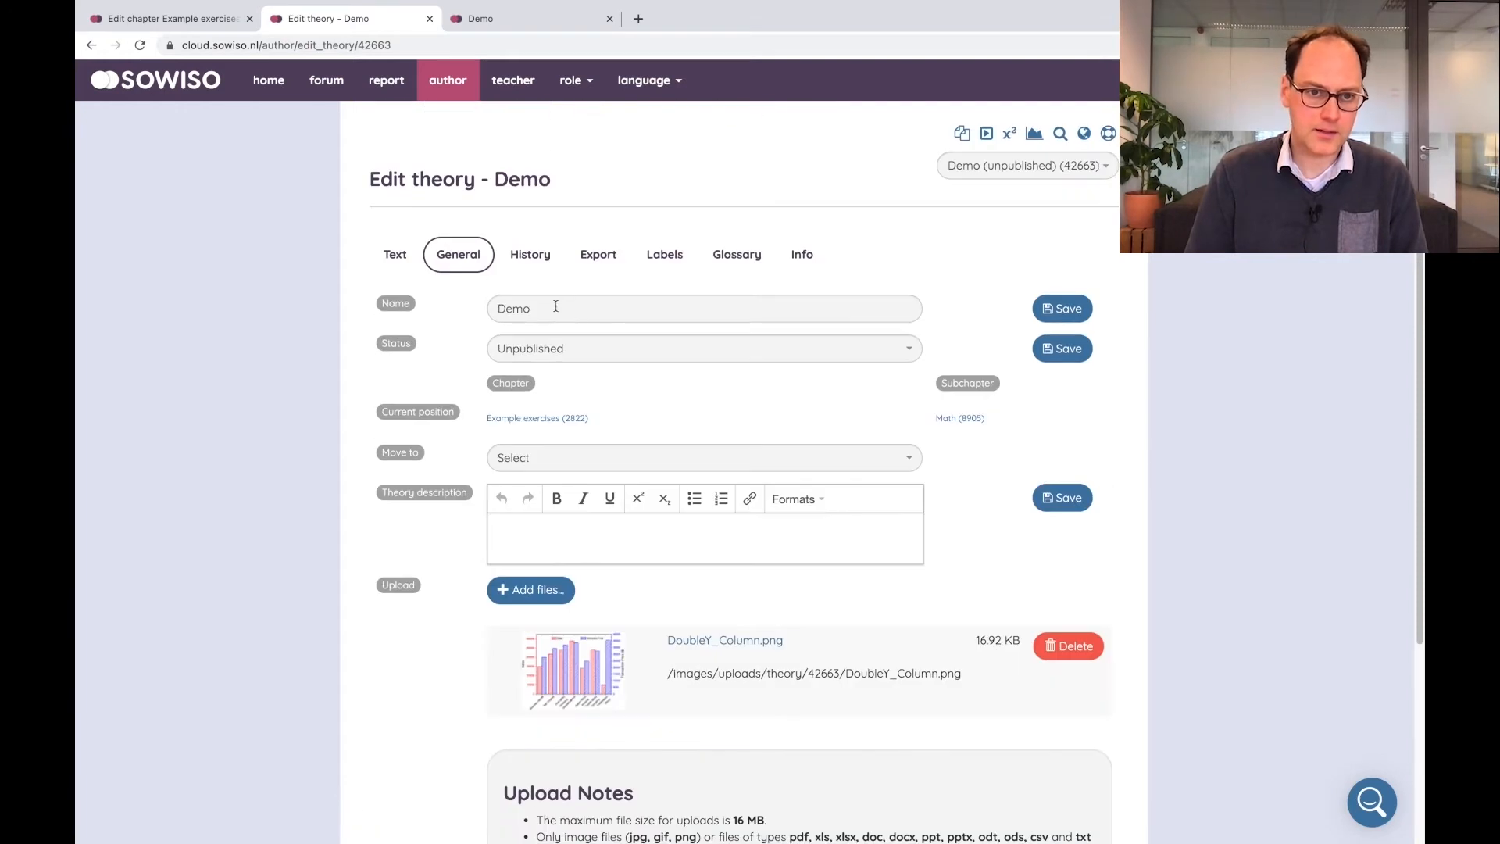
Insert the uploaded DoubleY_Column.png image after "This is an image" in the theory text and save
click(396, 253)
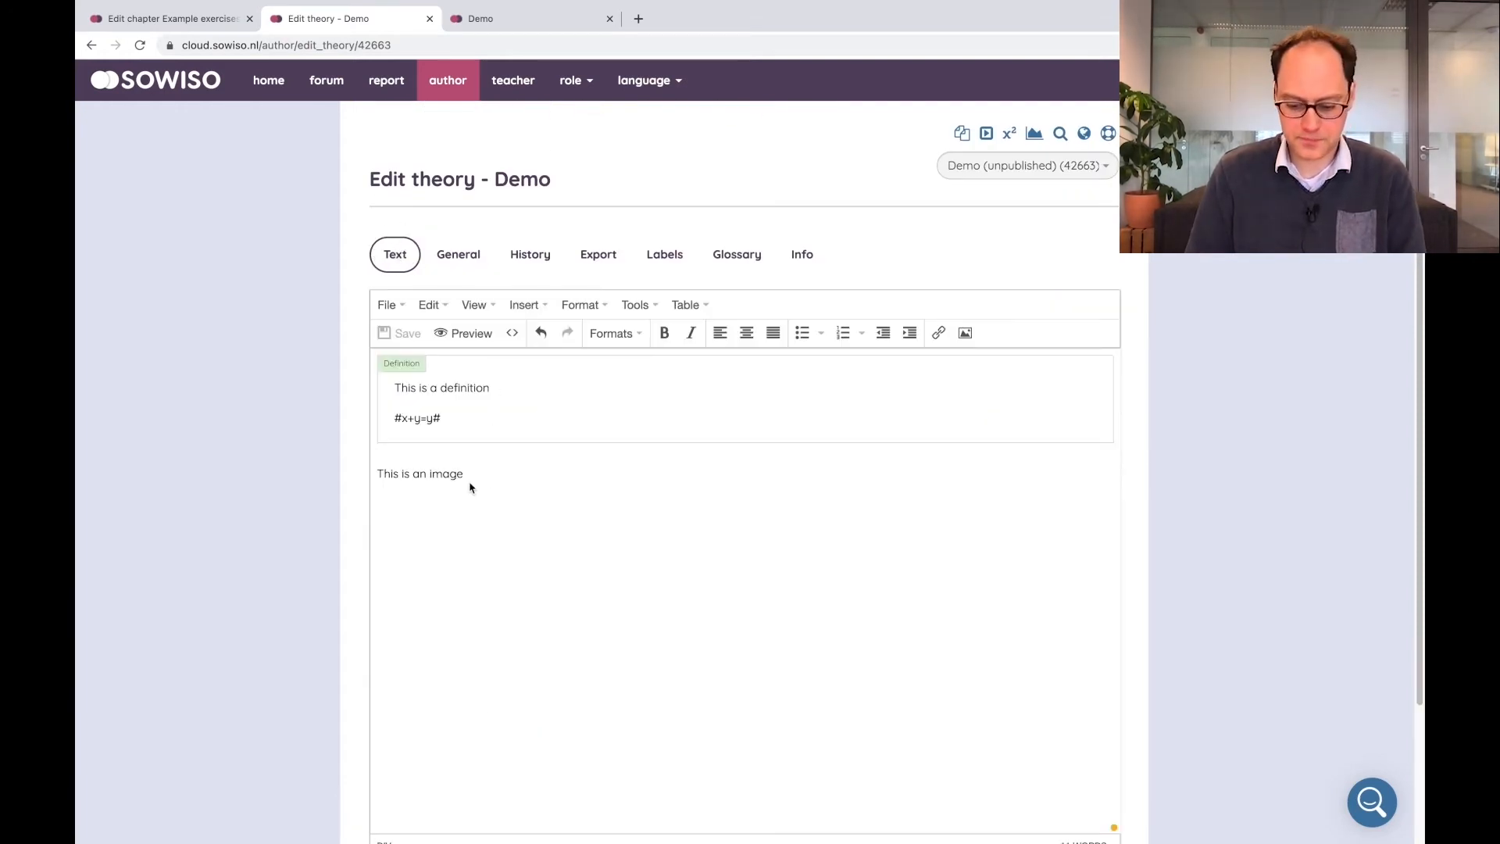
click(489, 479)
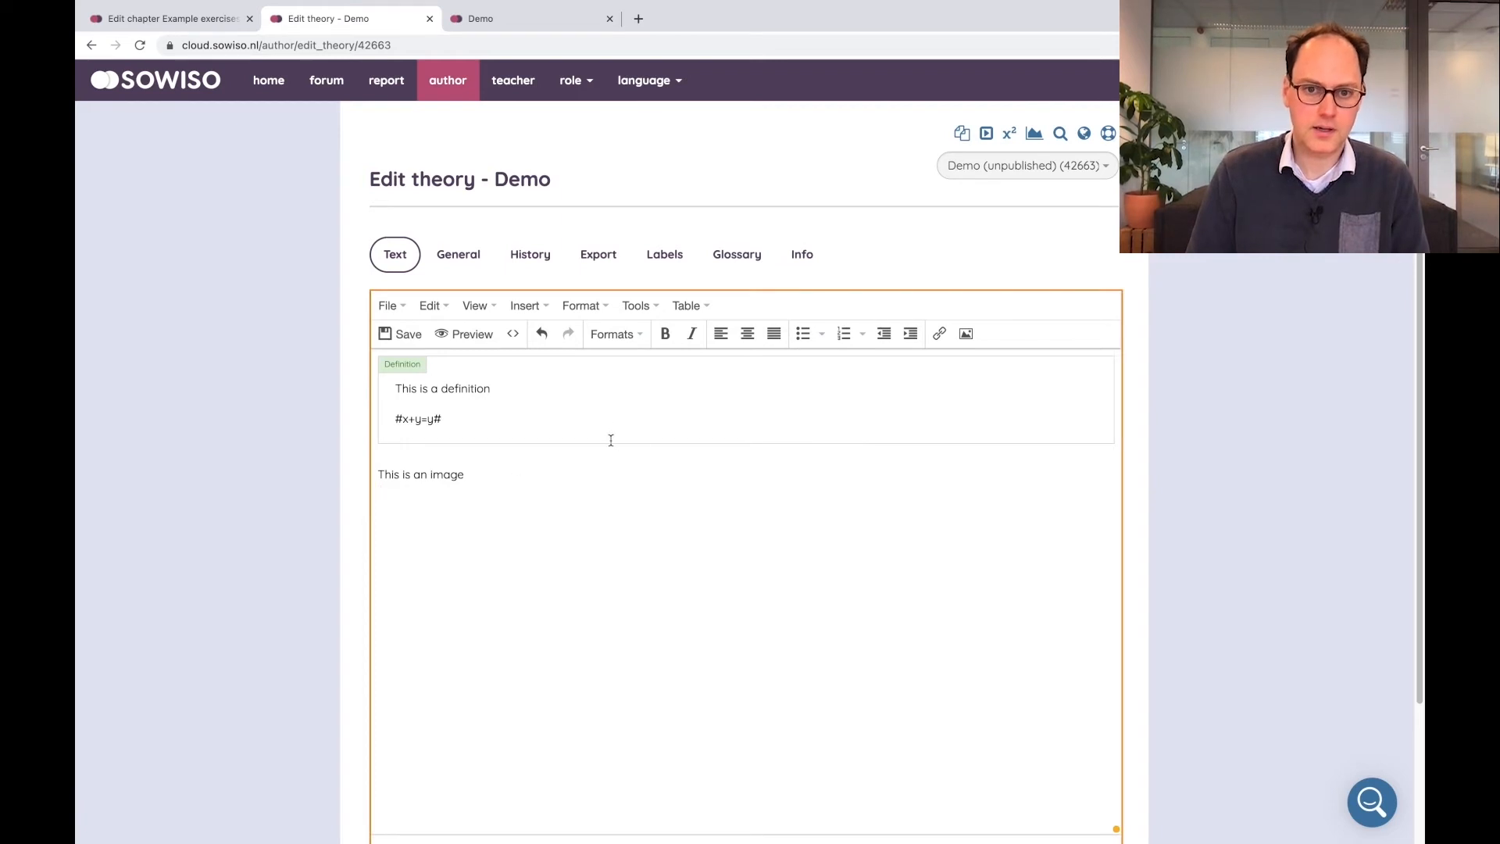
click(967, 334)
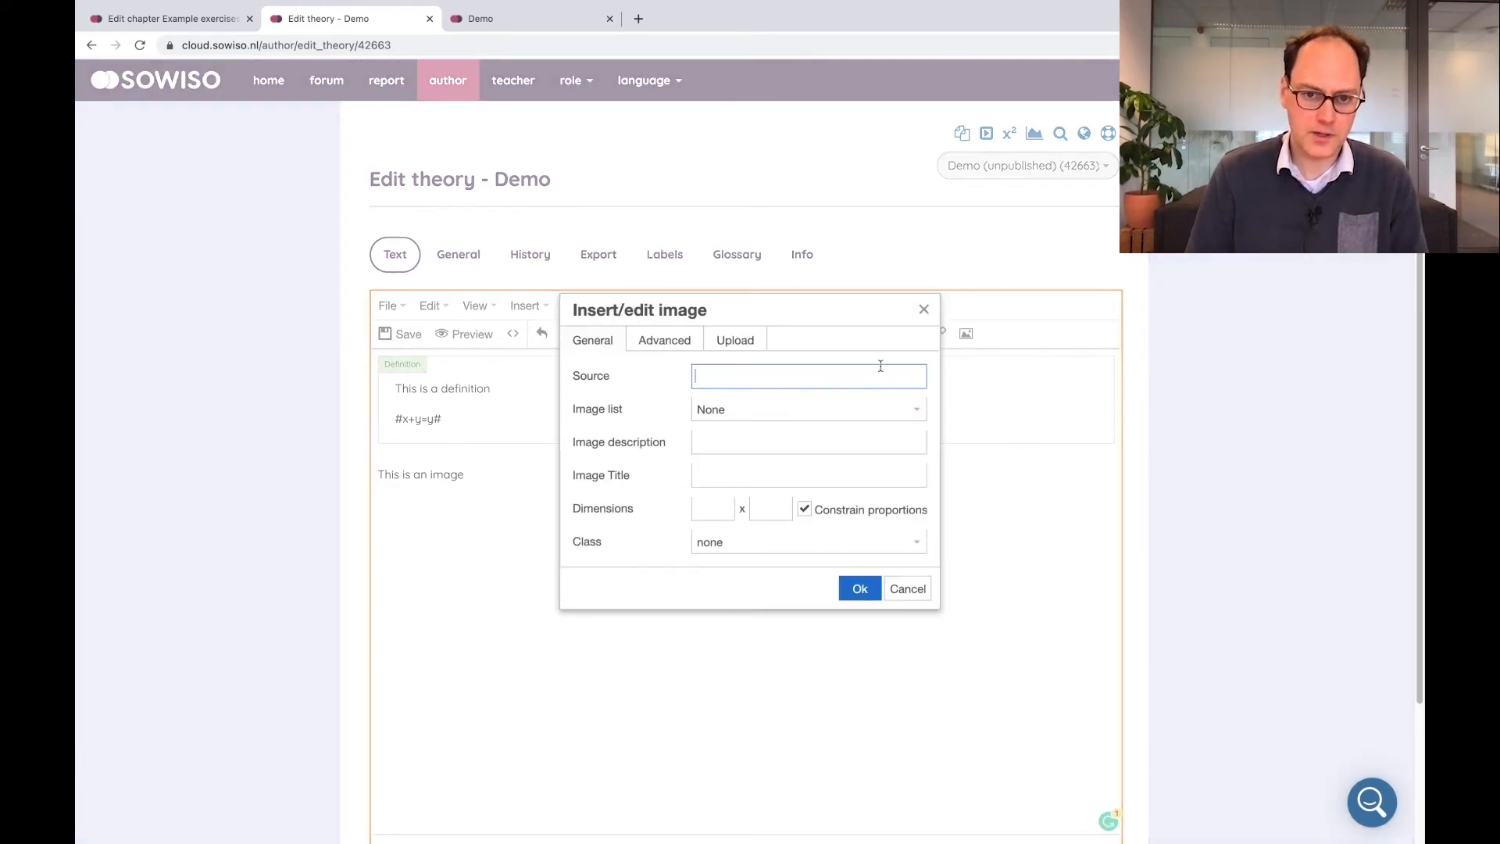
click(753, 409)
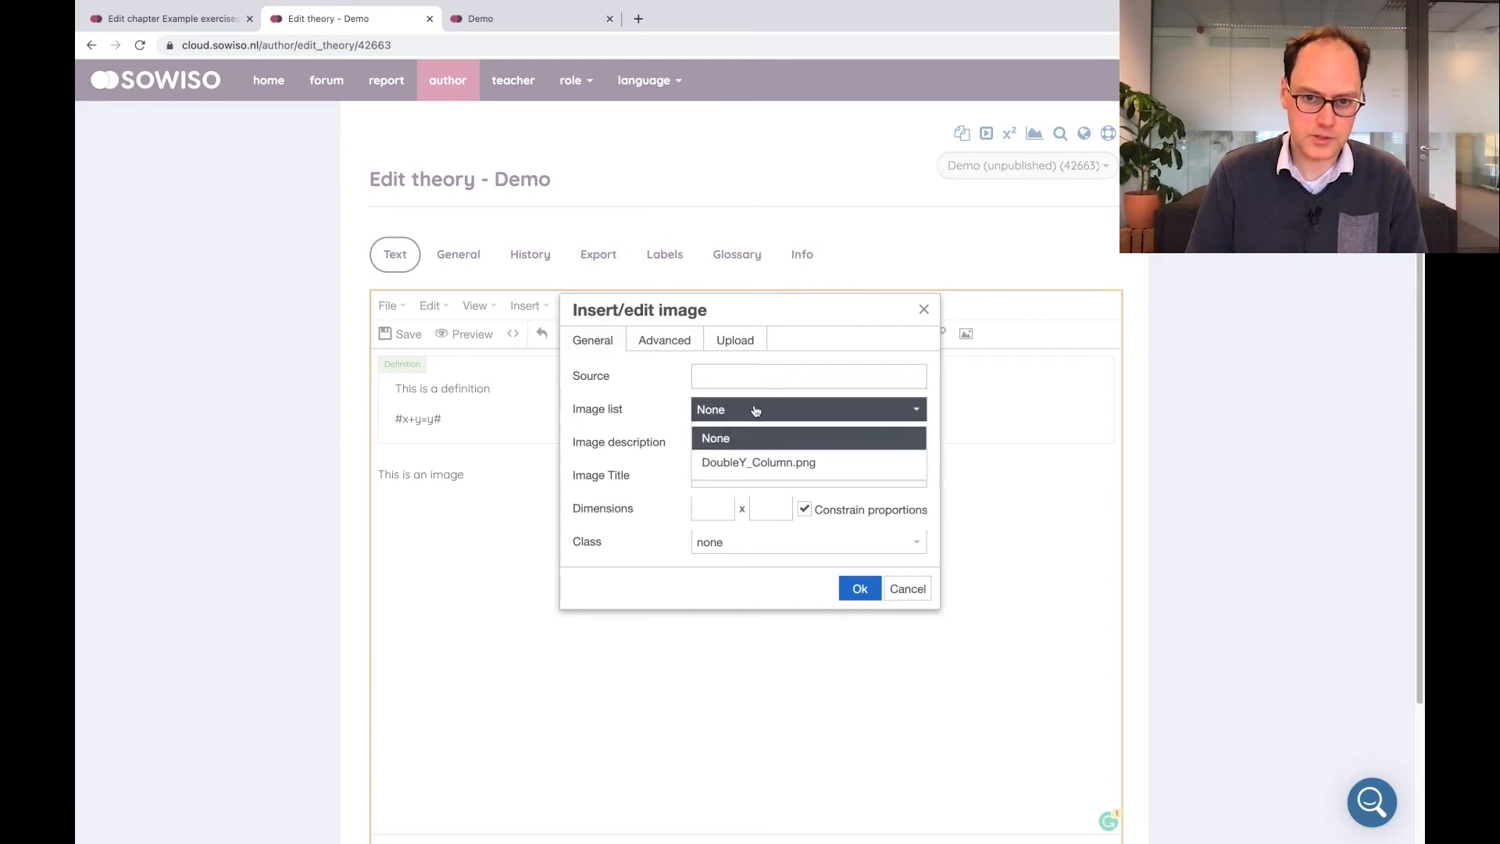
click(760, 460)
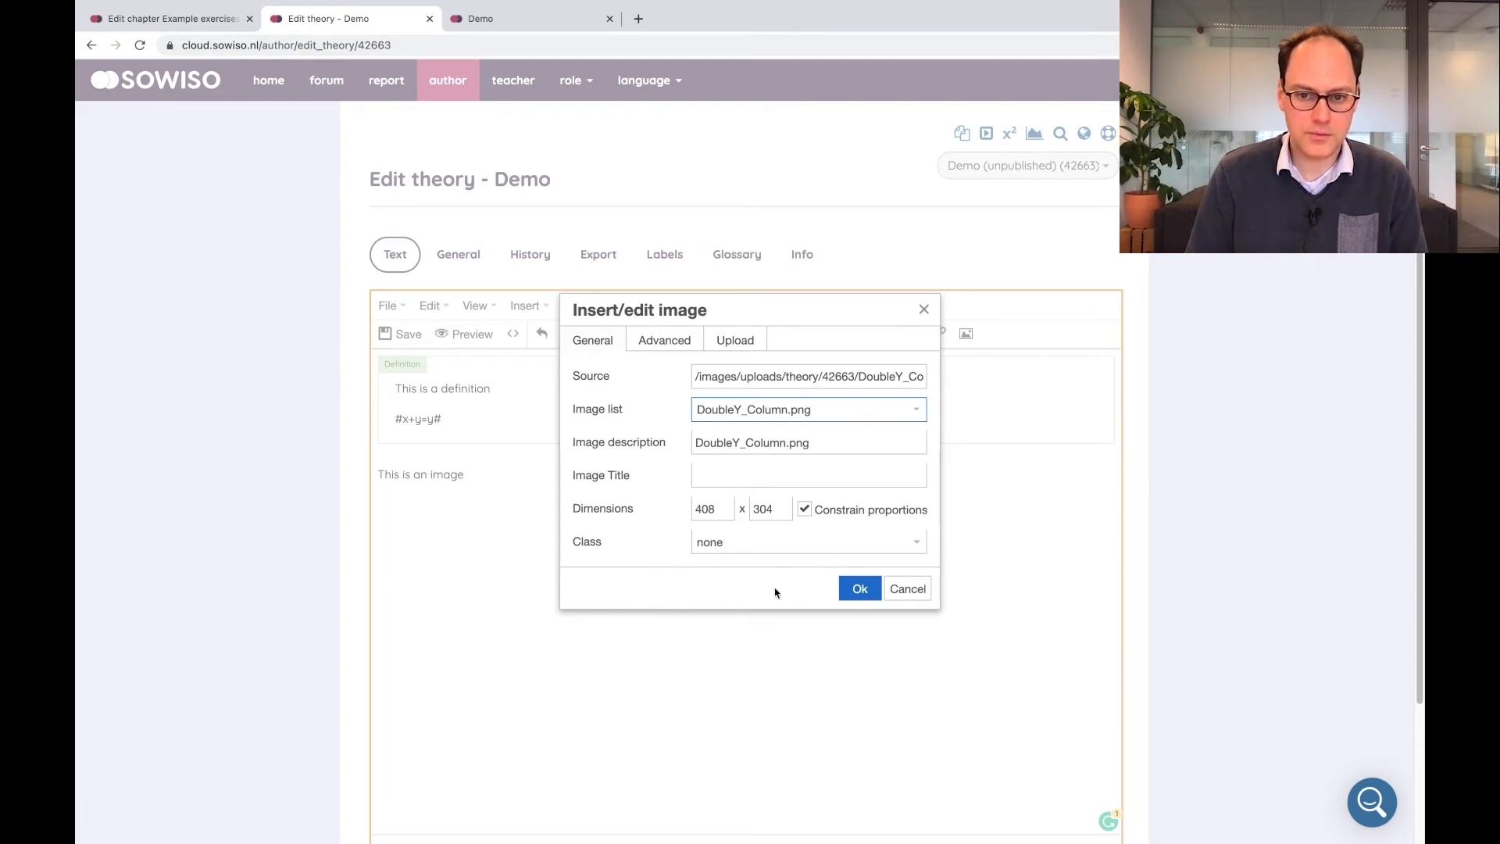
click(846, 591)
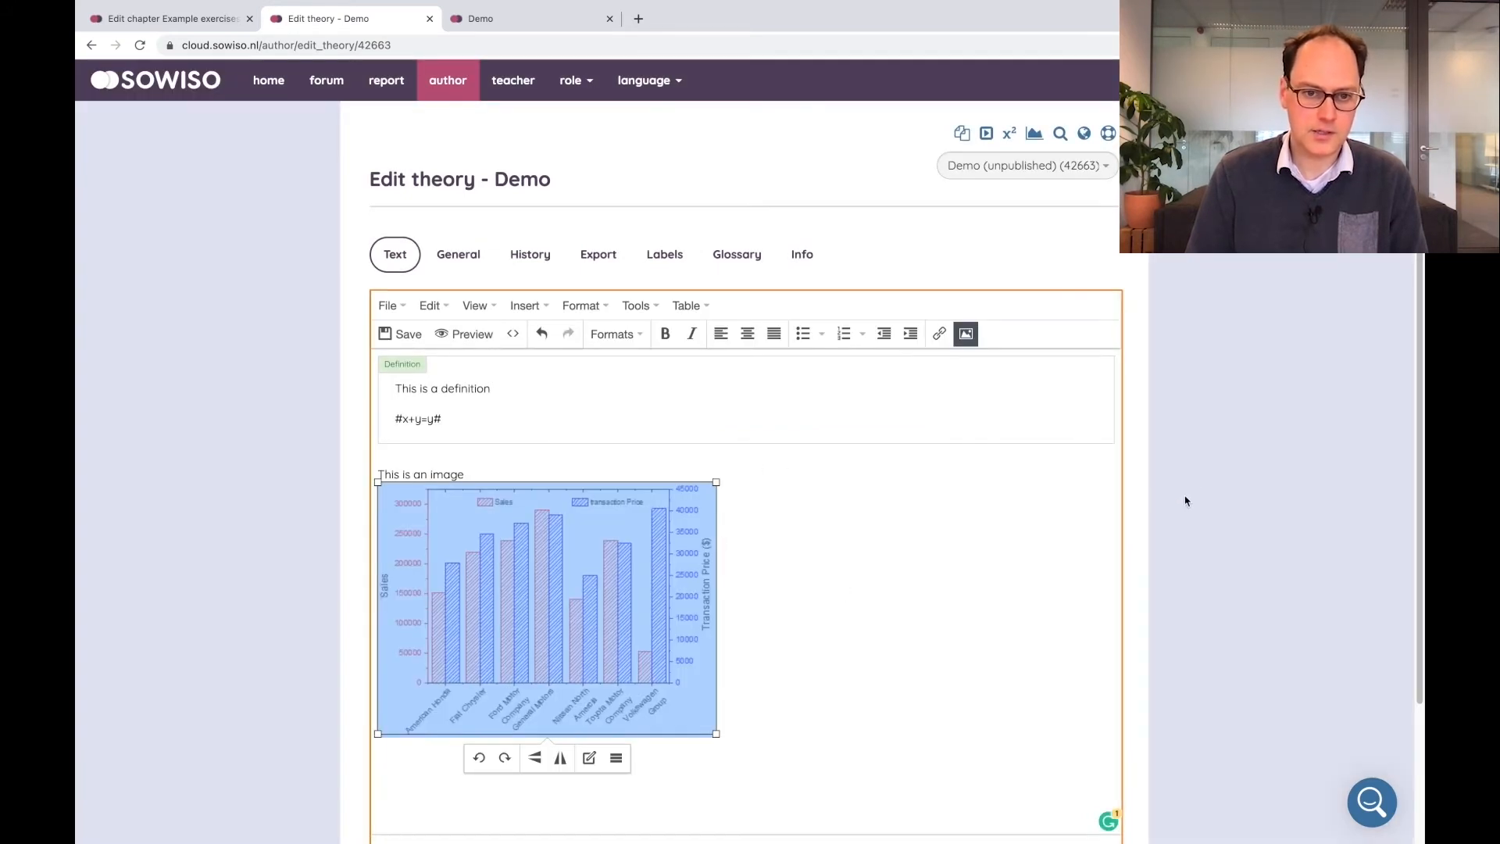
scroll(1179, 500, down, 3)
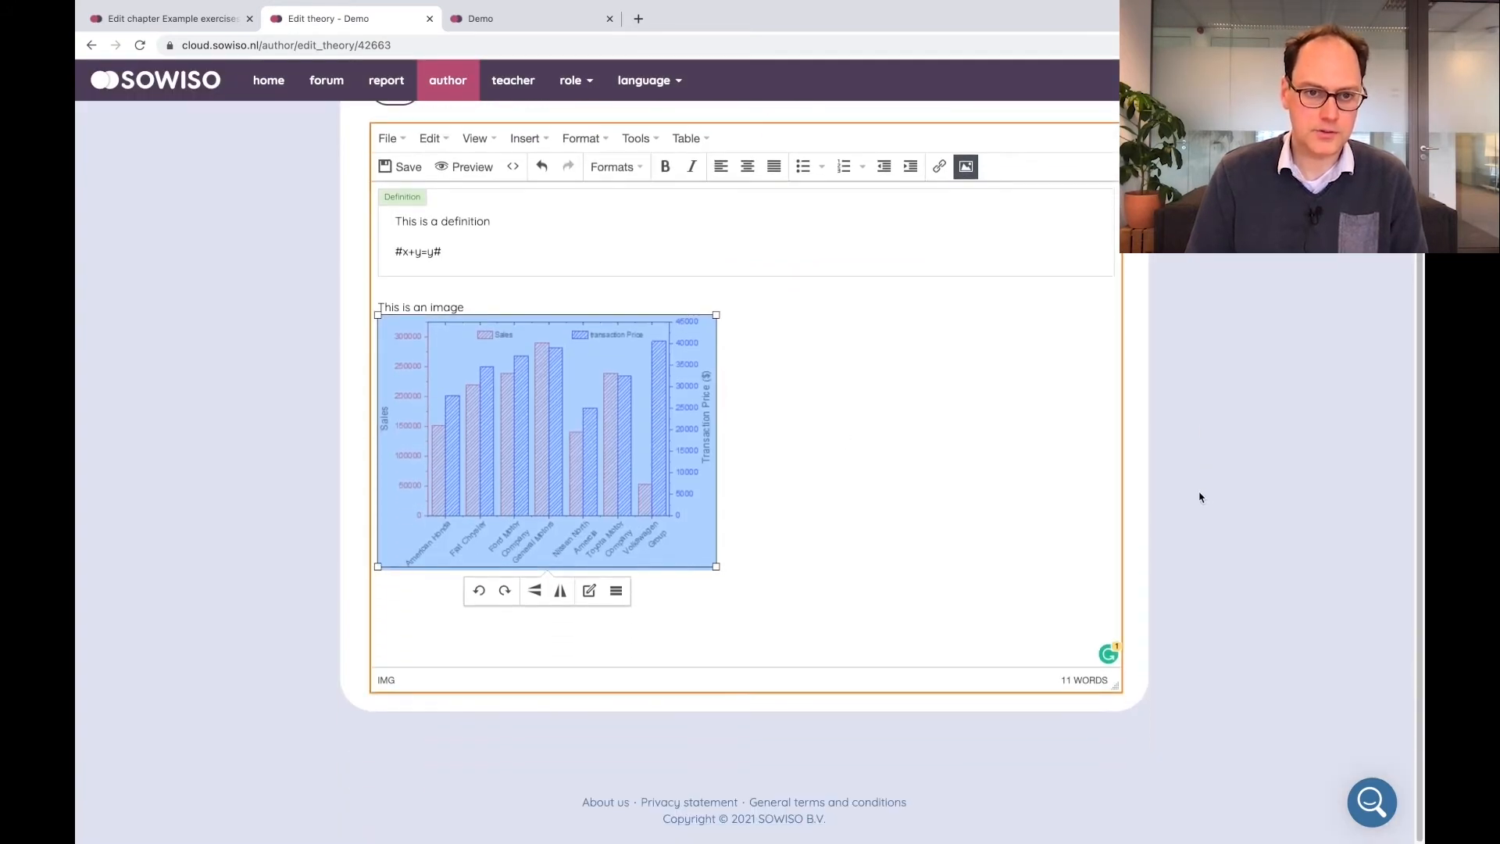
click(407, 166)
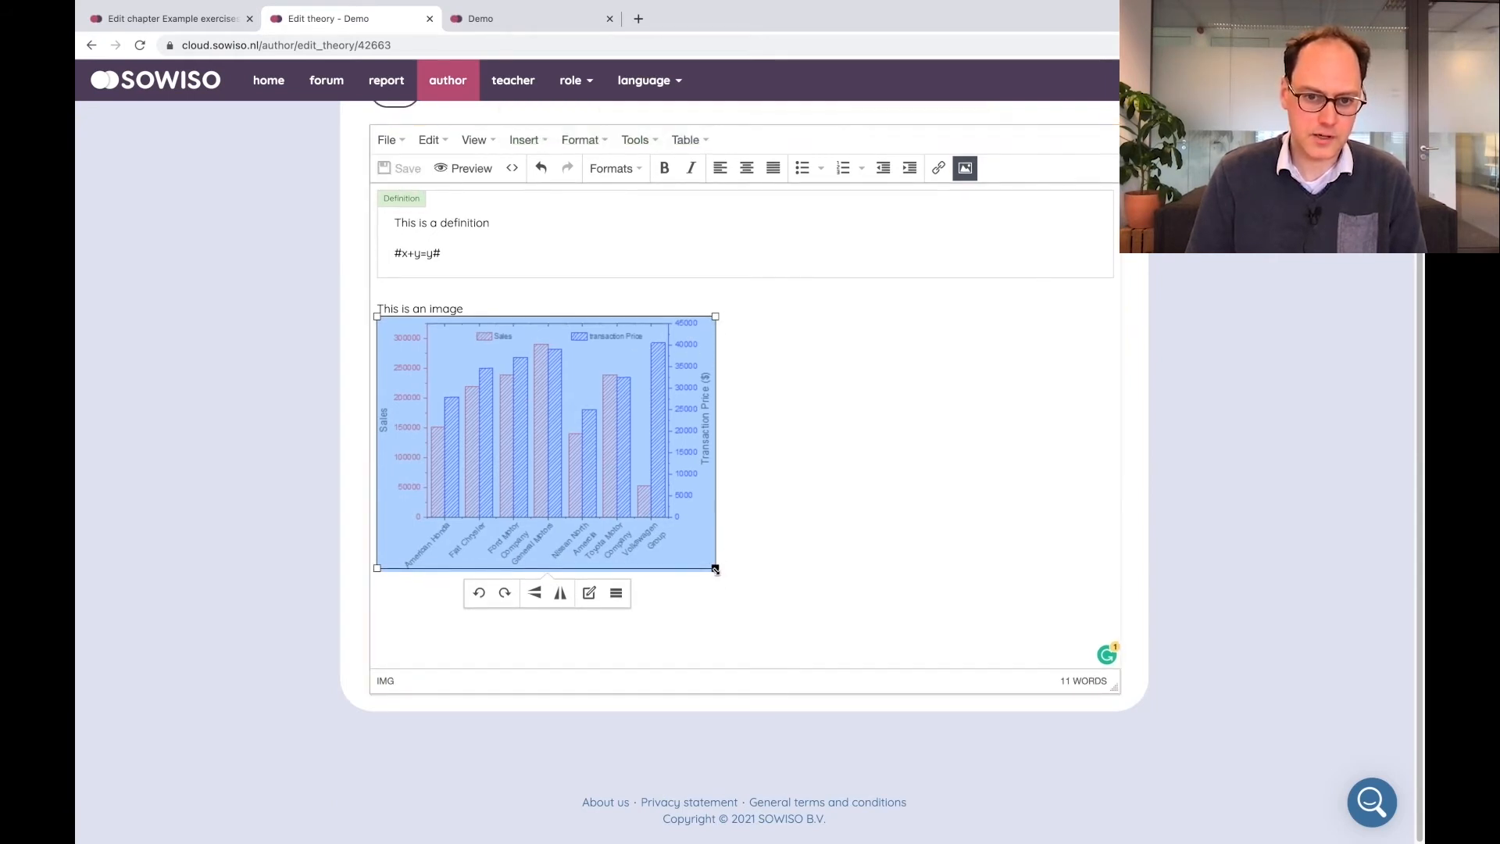
Resize the inserted chart image to about 199 by 148 pixels and save the theory
click(747, 544)
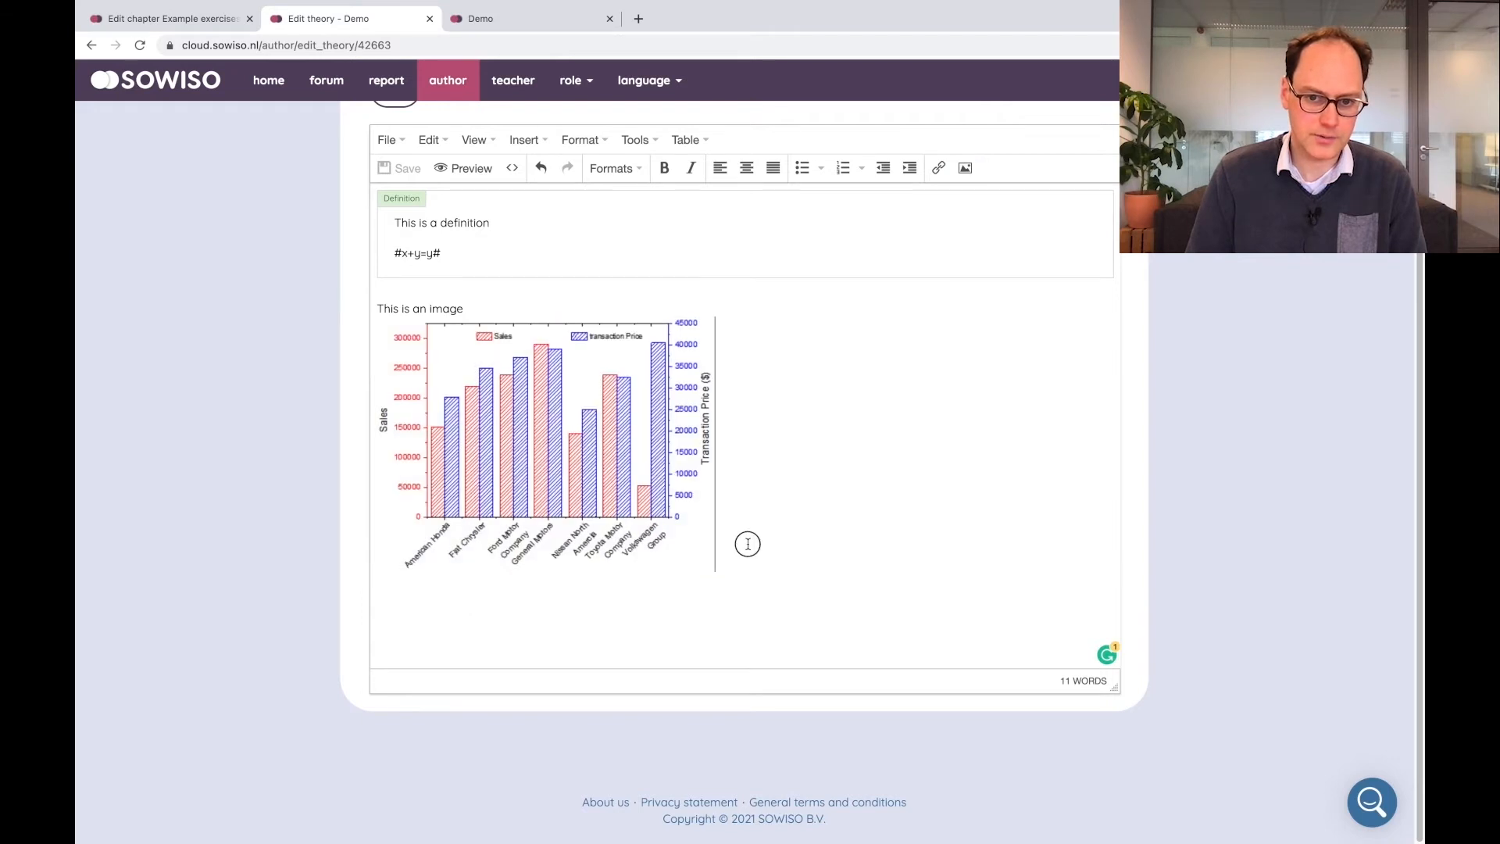
click(704, 559)
drag(716, 570, 543, 438)
click(420, 175)
Set the image's class to Zoom in its image properties and save the theory
click(576, 362)
click(480, 367)
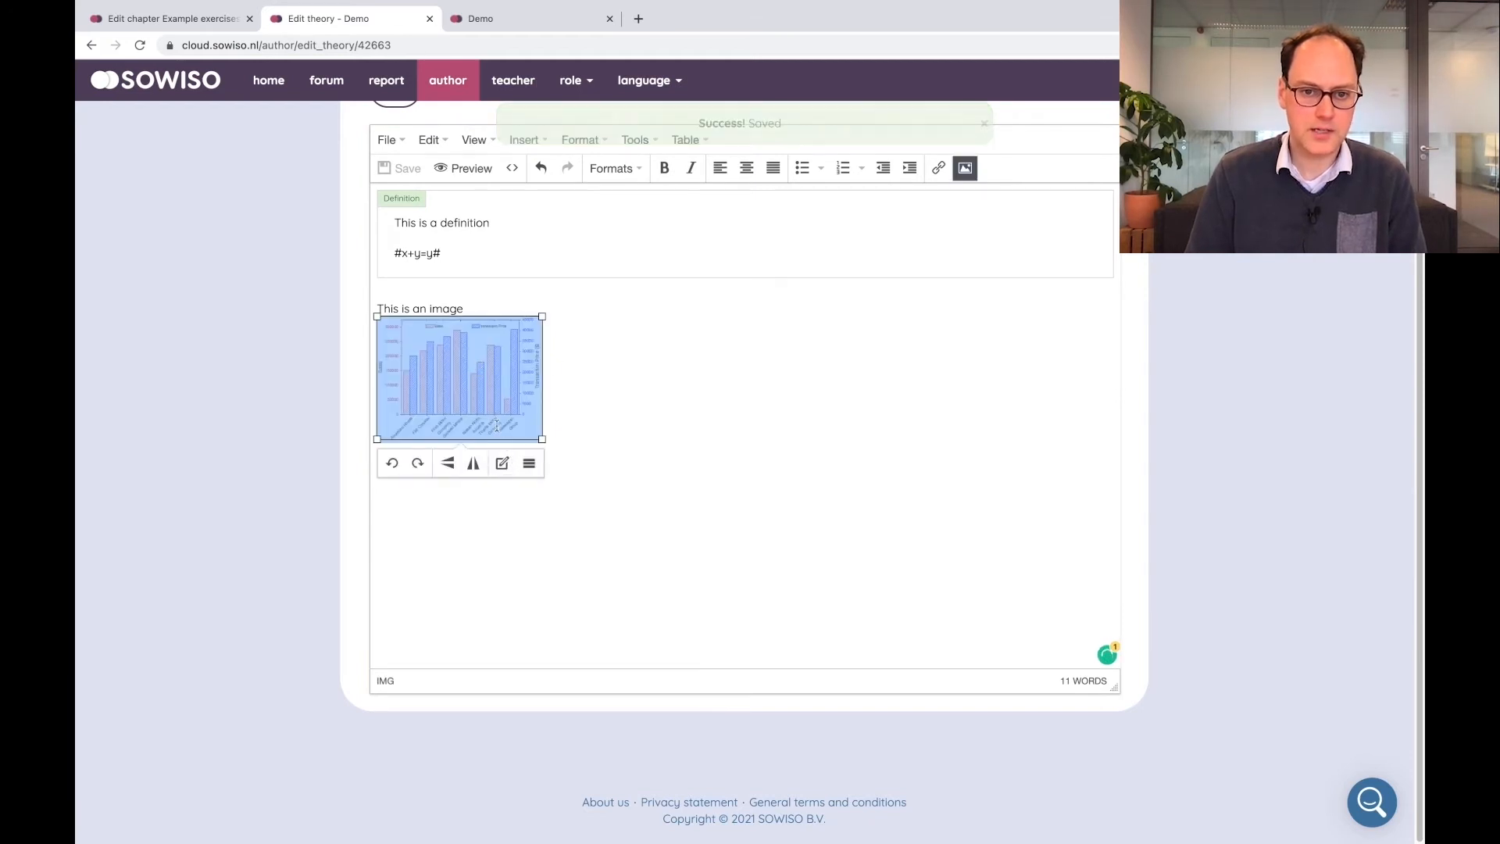
right_click(478, 367)
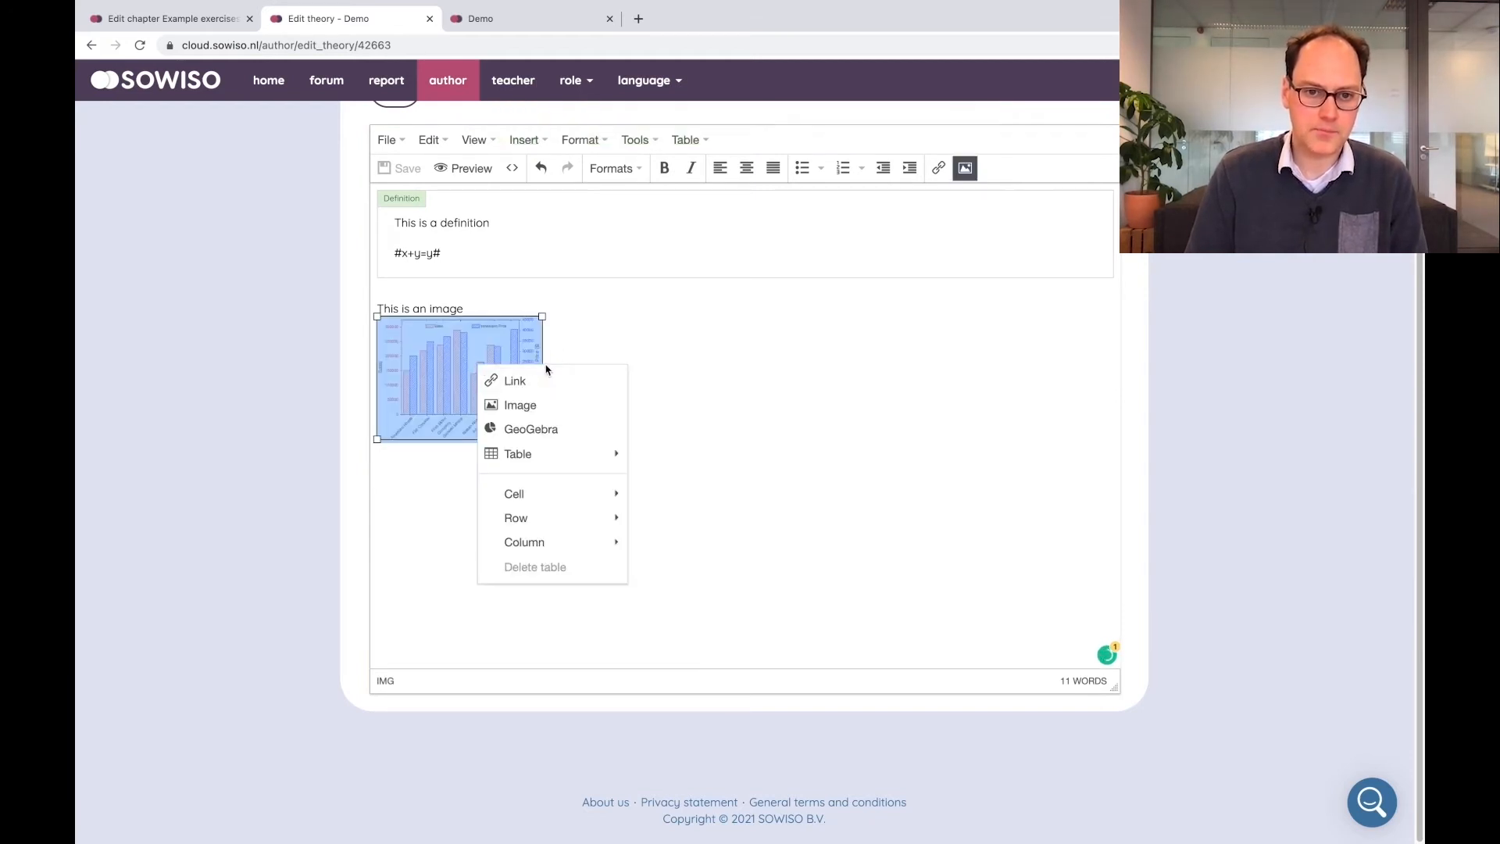
click(582, 407)
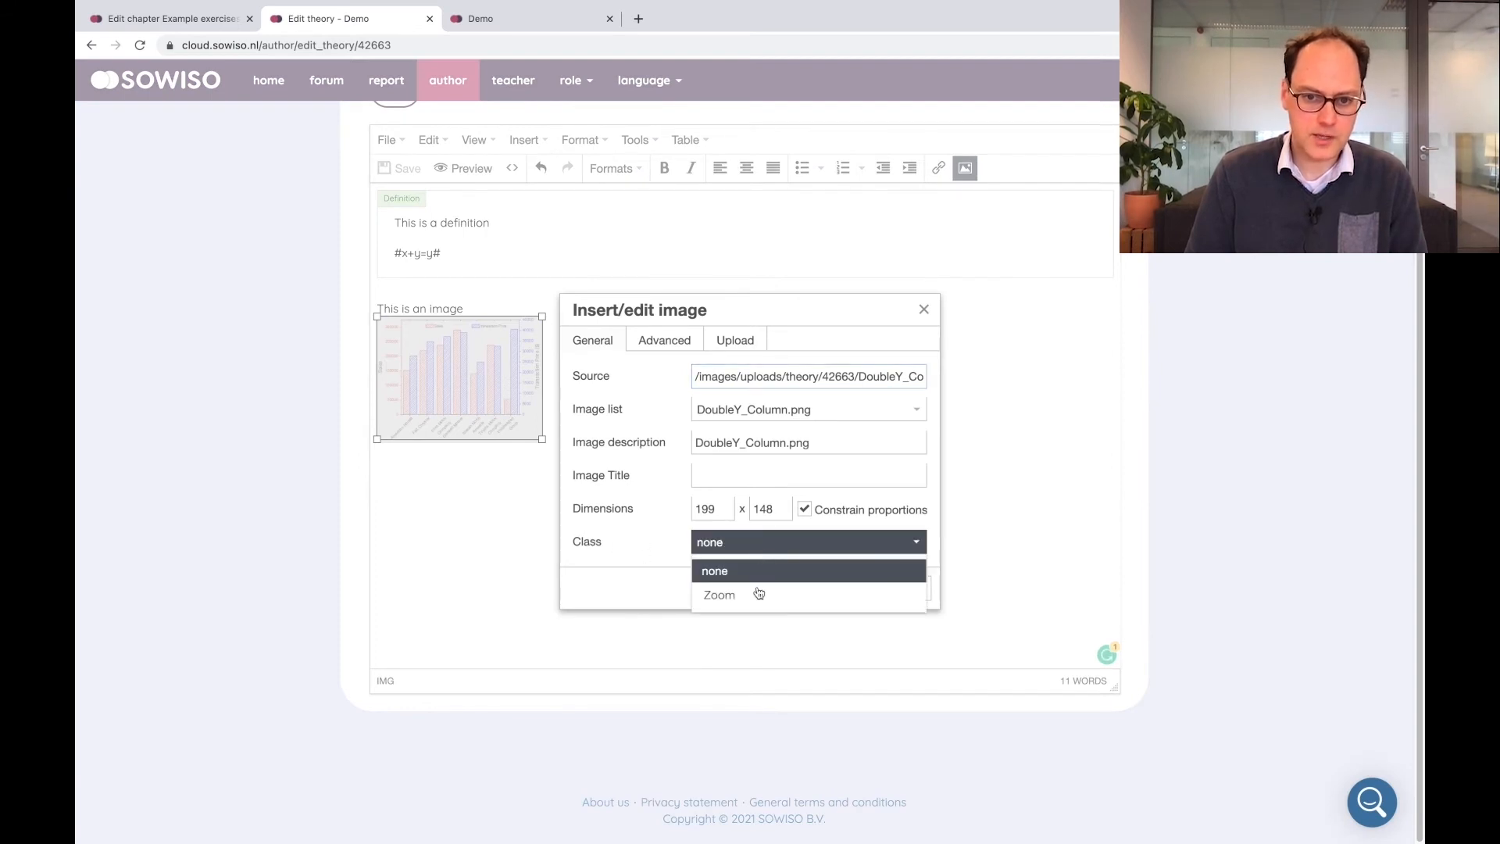
click(744, 596)
click(854, 590)
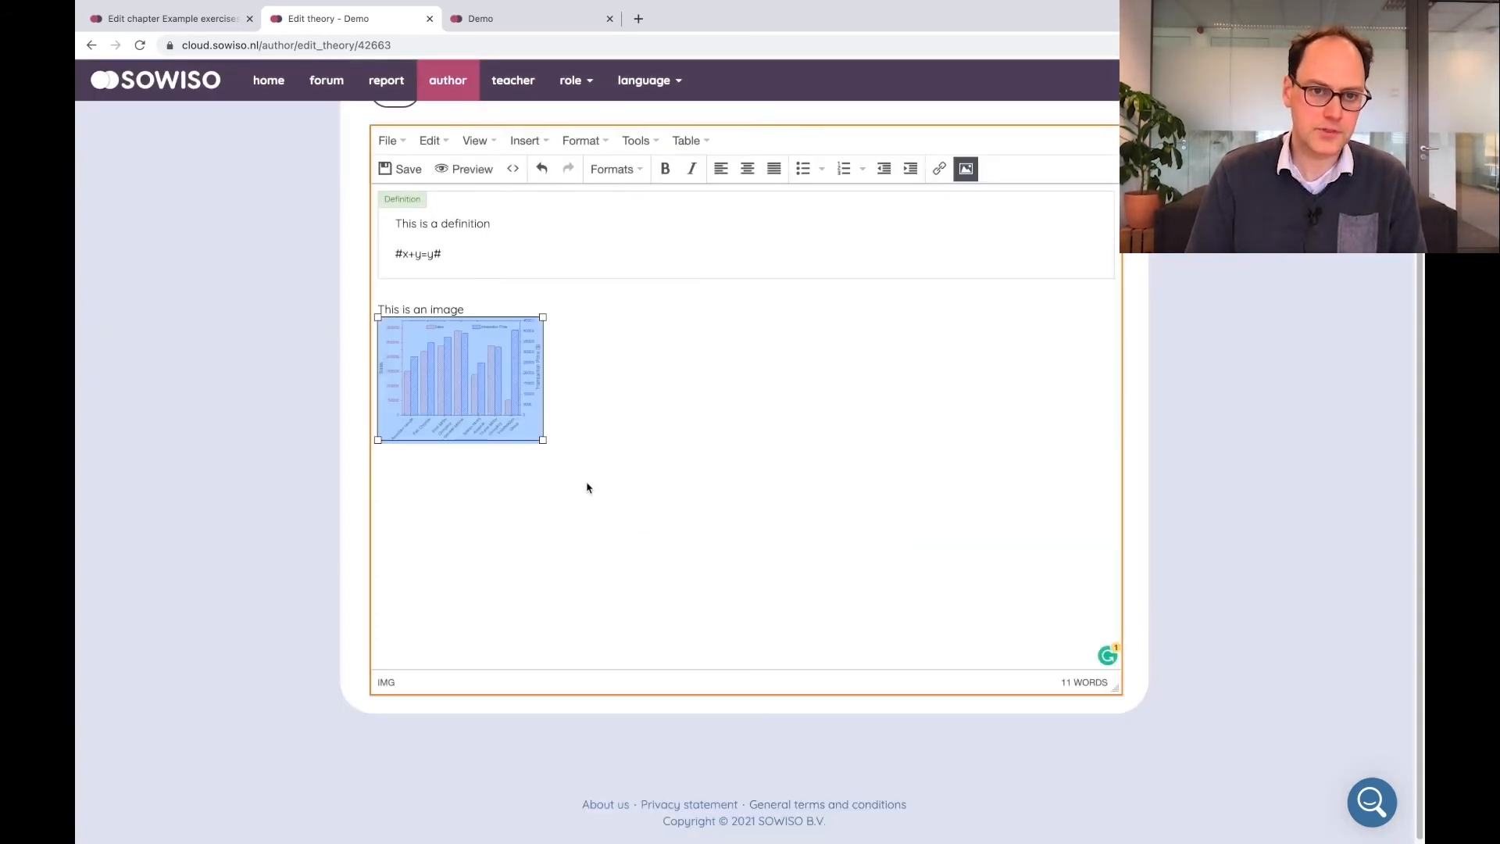
click(402, 170)
Preview the theory page, enlarge the image by zooming it, then close the preview
click(464, 168)
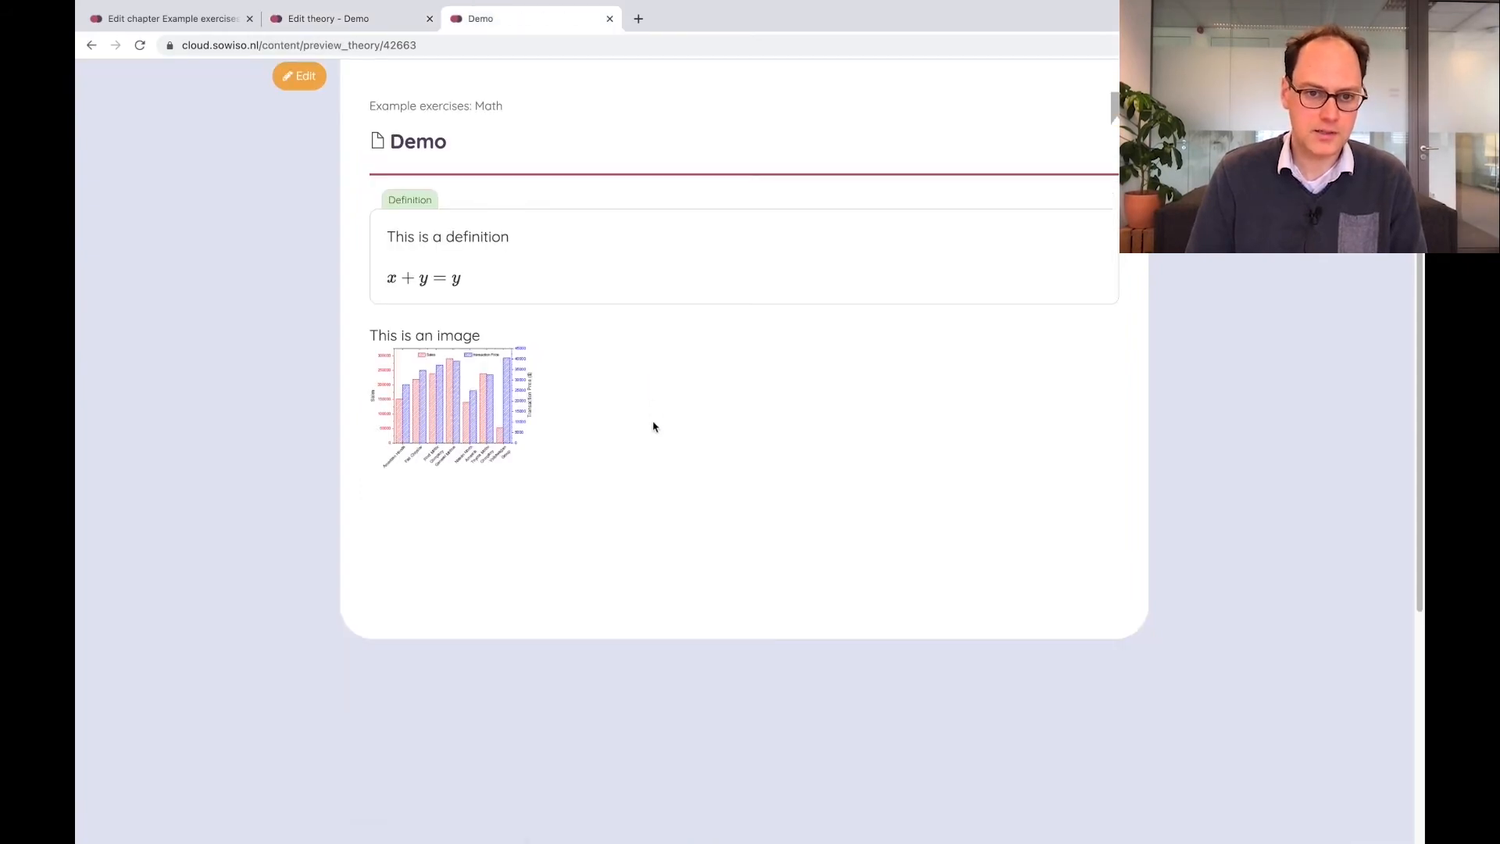
click(454, 414)
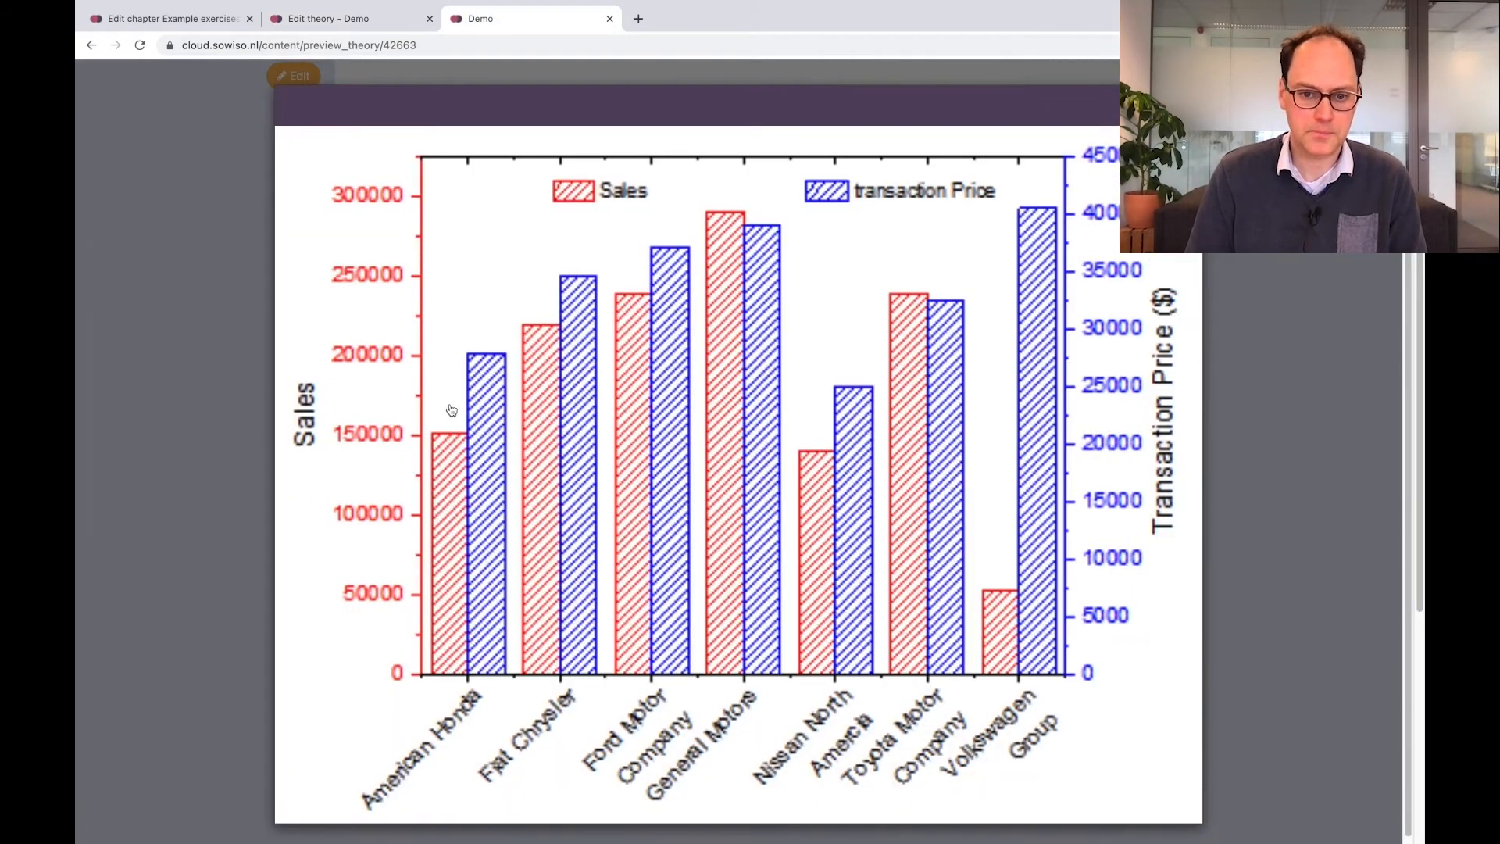
click(252, 339)
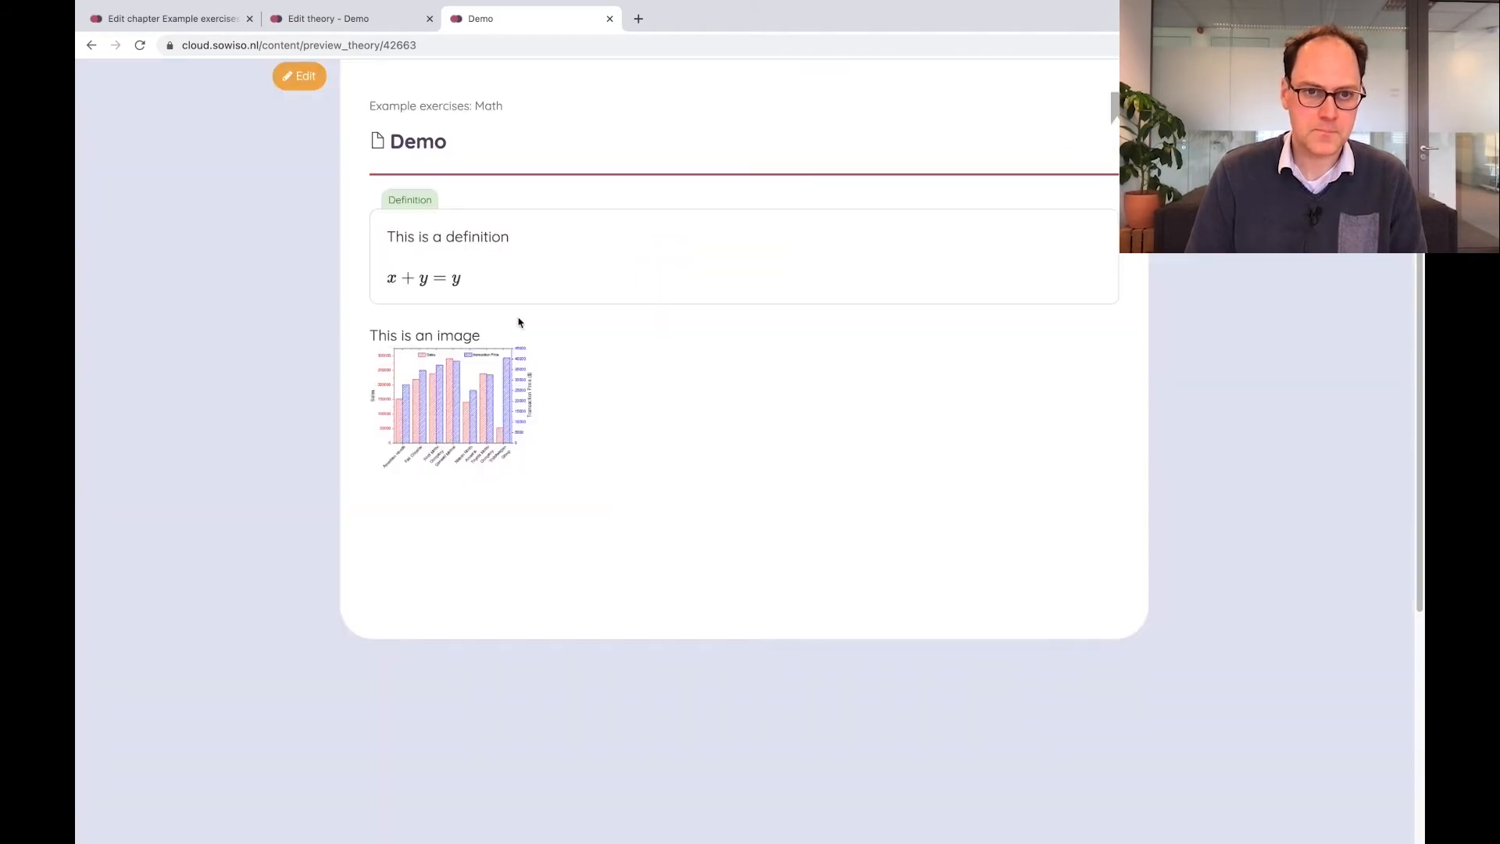
click(610, 18)
Undo the last image change, save, and preview the theory again before closing the preview
click(541, 169)
click(407, 174)
click(459, 172)
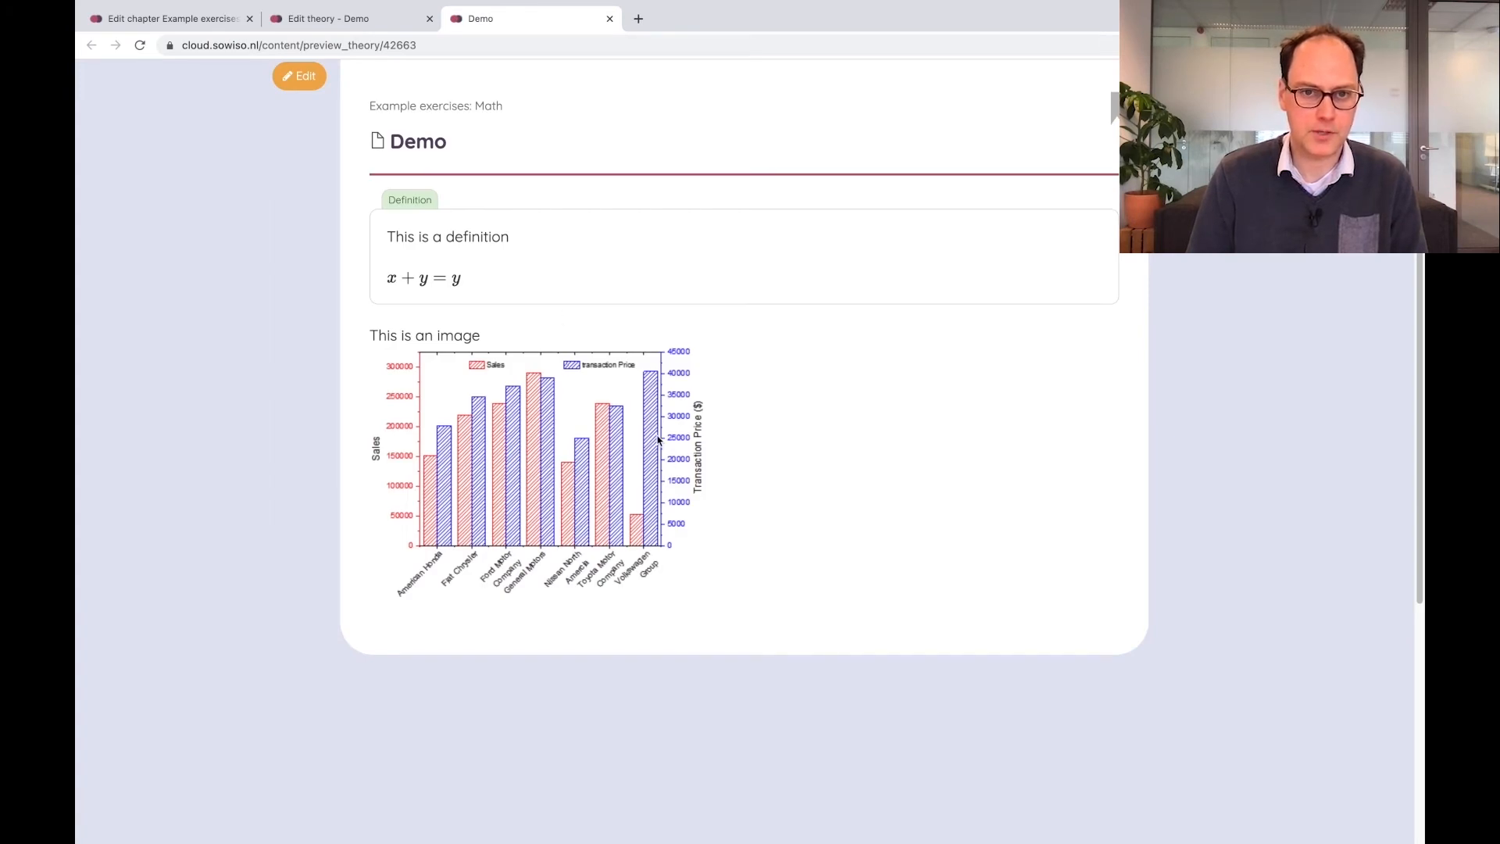
click(609, 18)
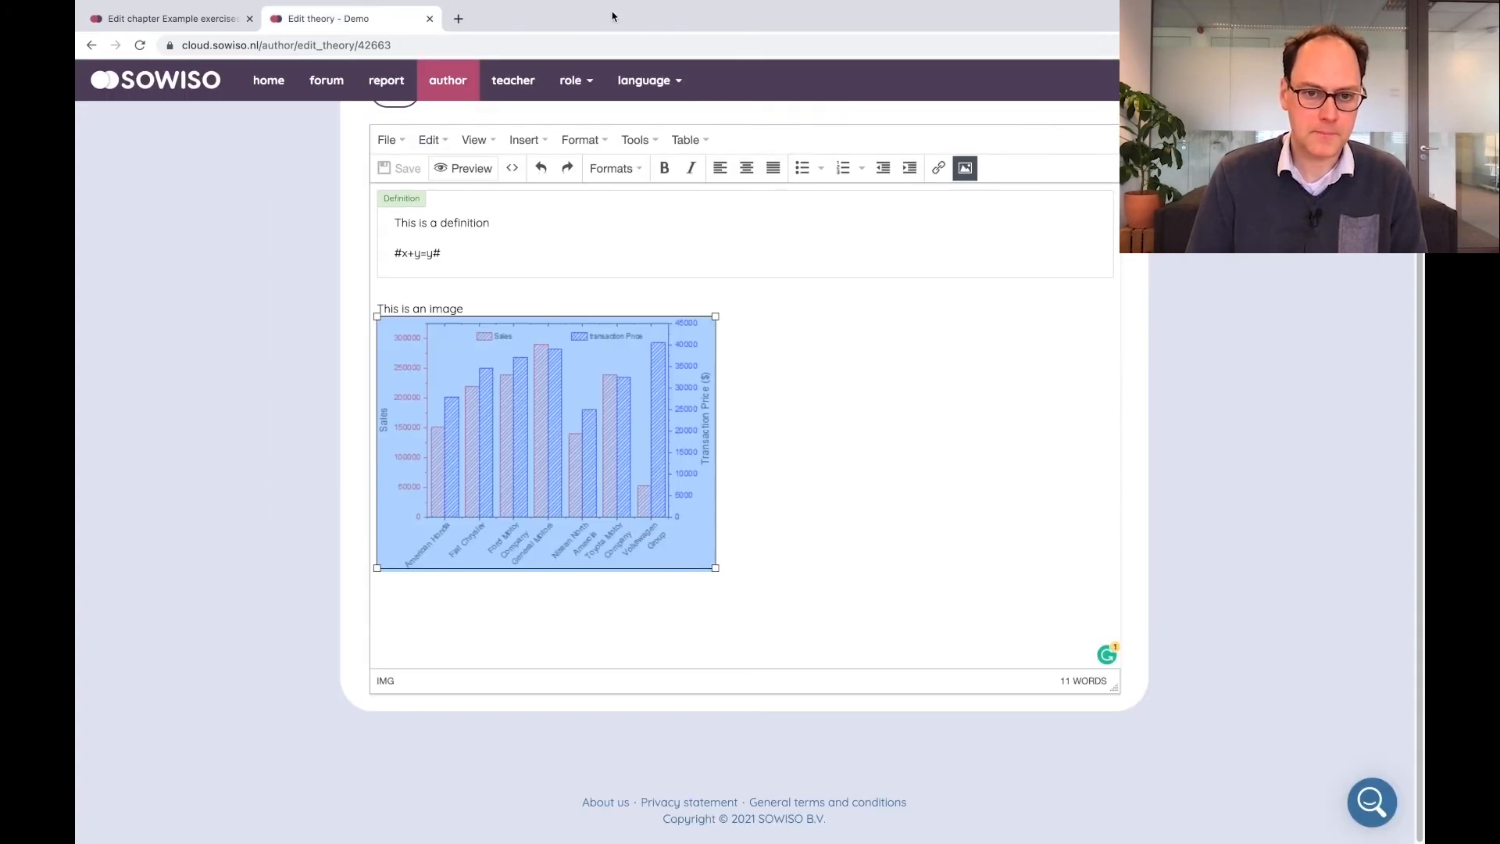
Delete the chart image from the theory text and save
click(768, 387)
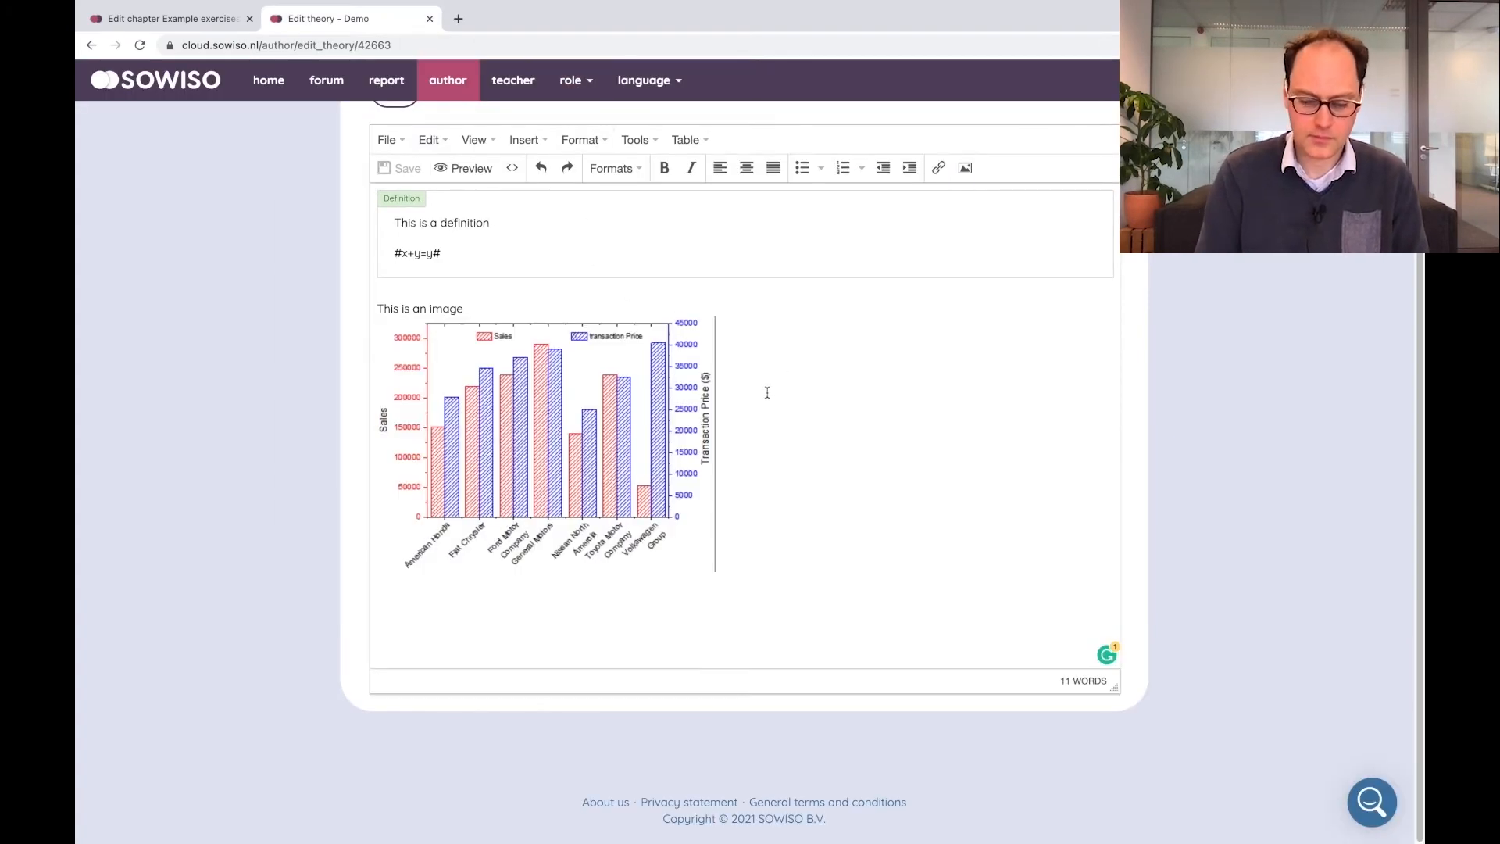
key(BackSpace)
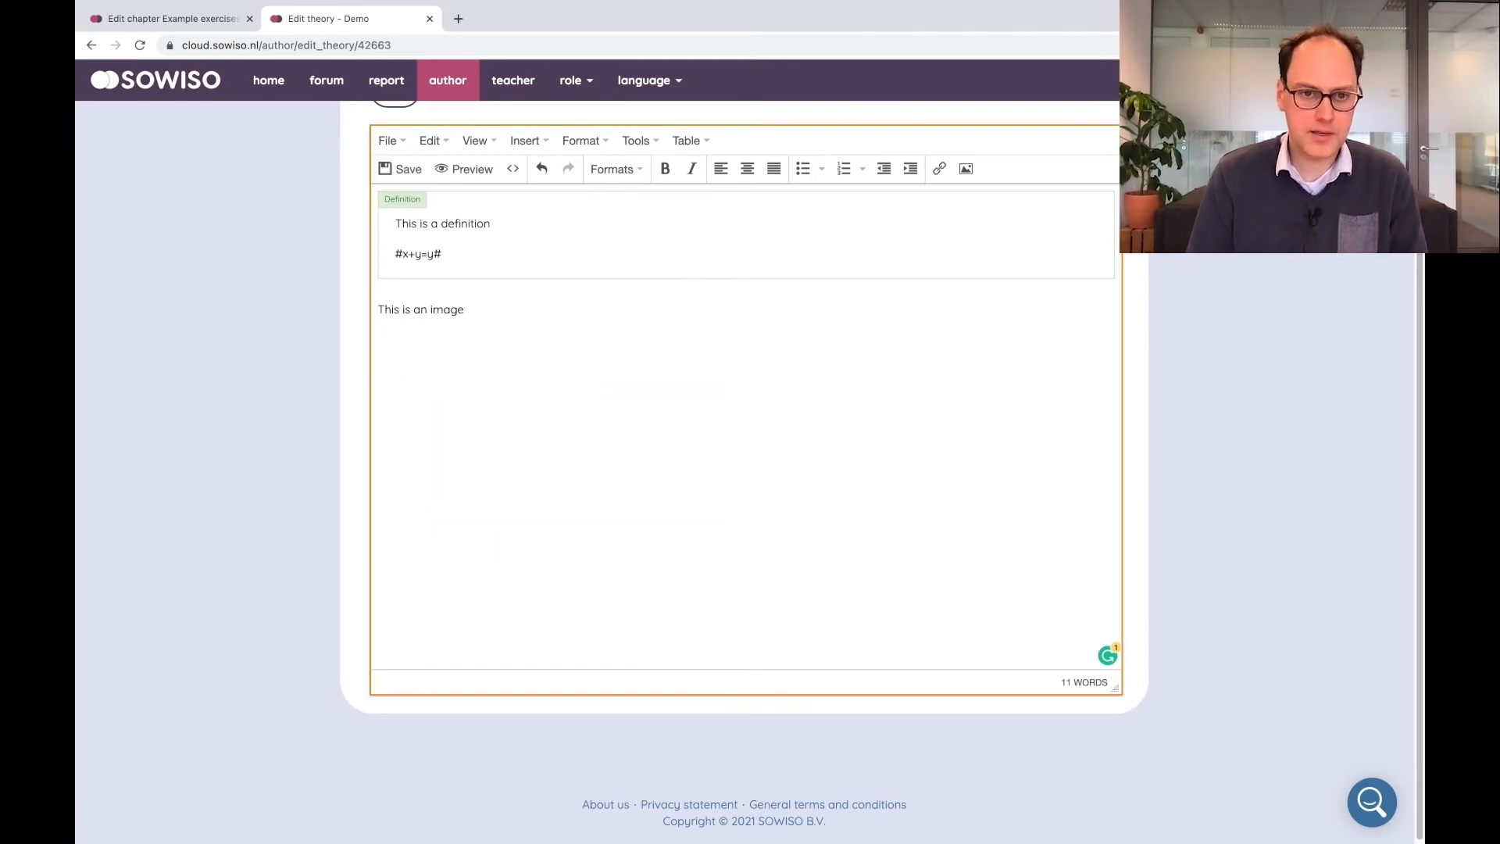
click(399, 169)
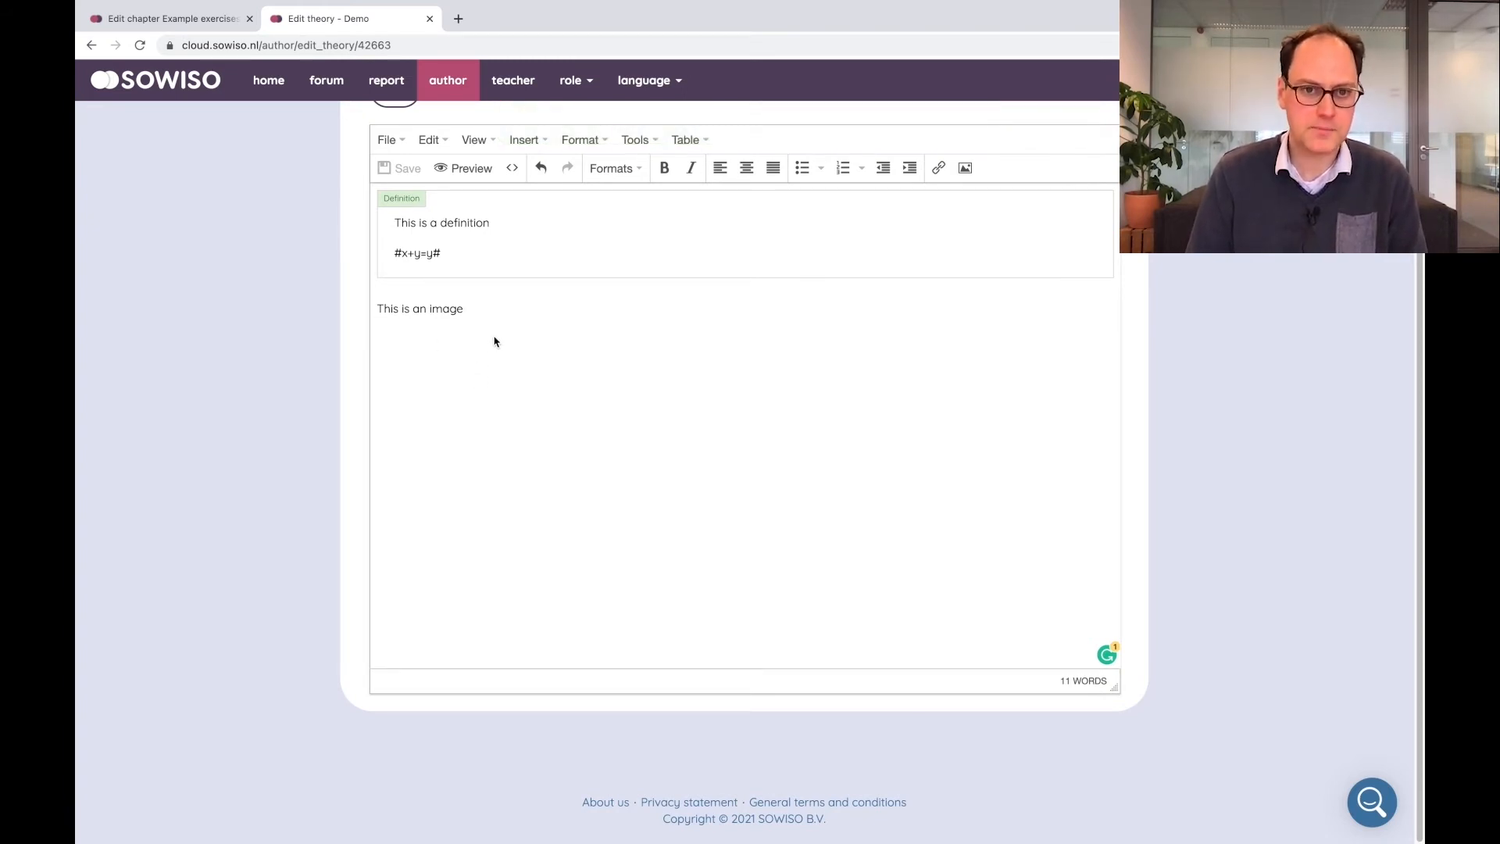
click(478, 144)
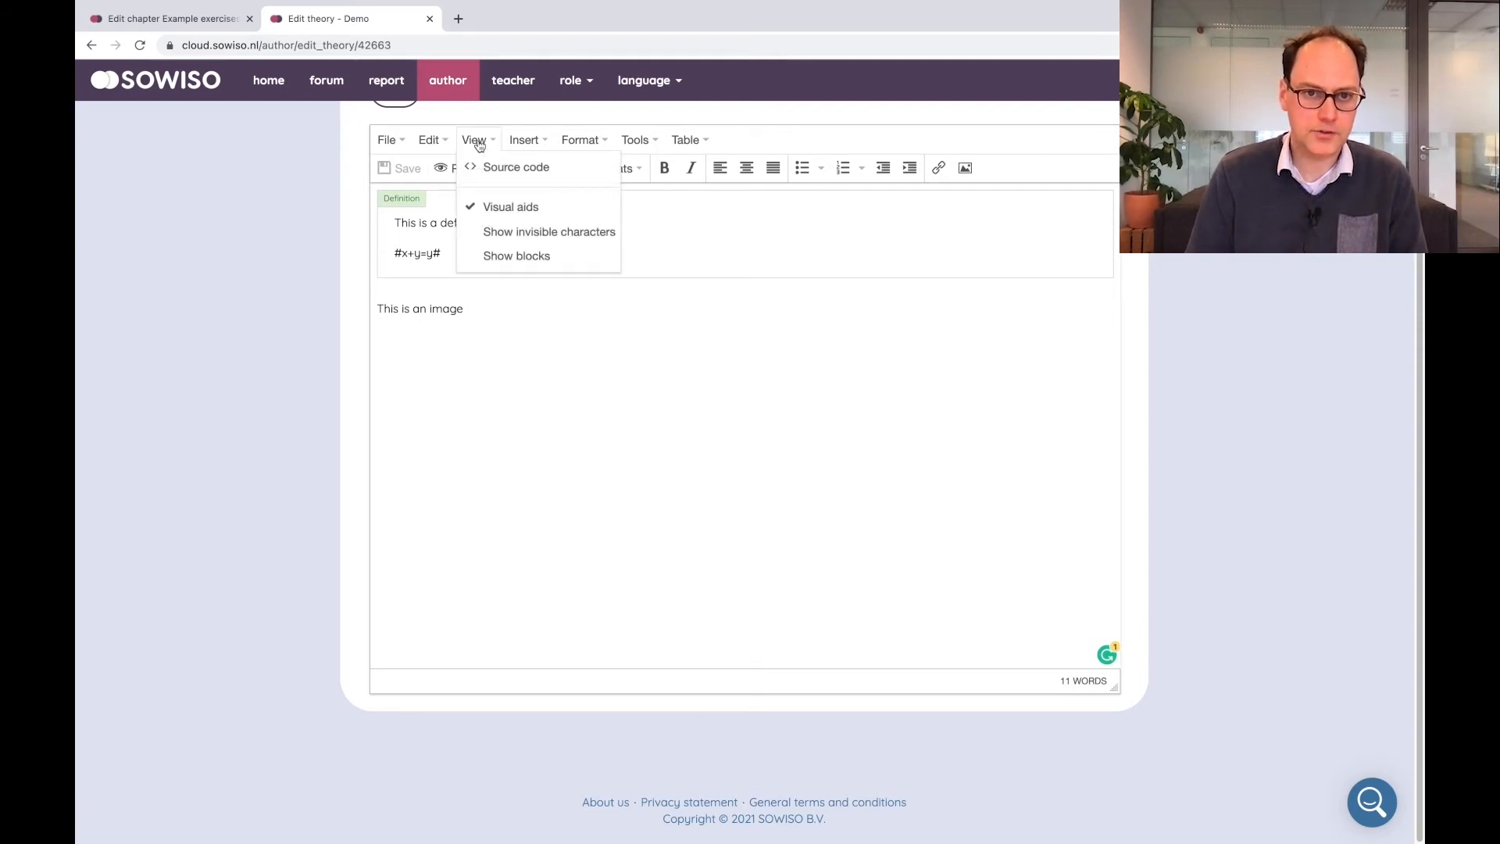
click(524, 142)
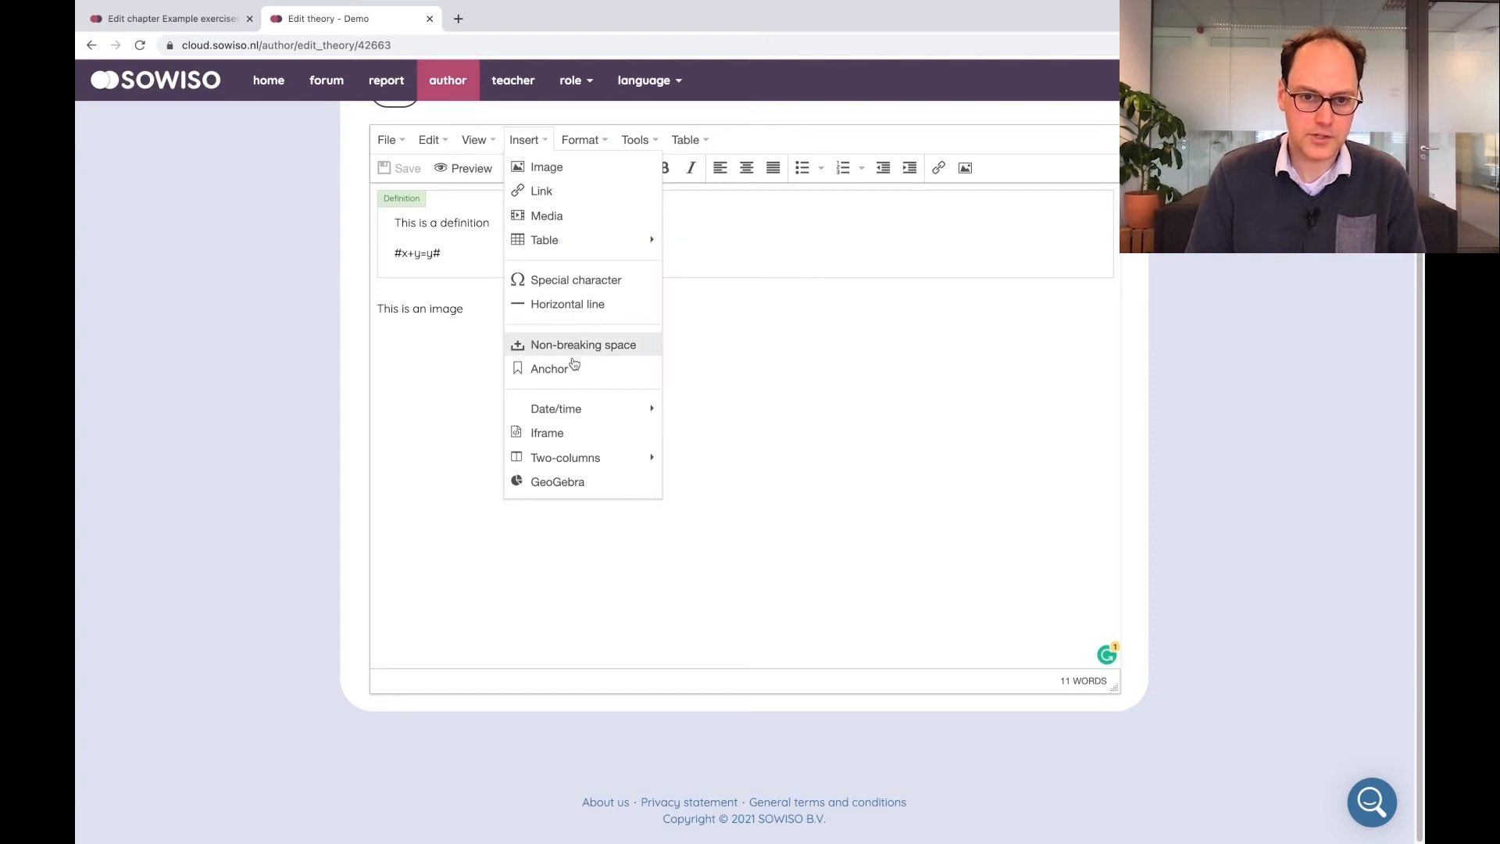
click(573, 484)
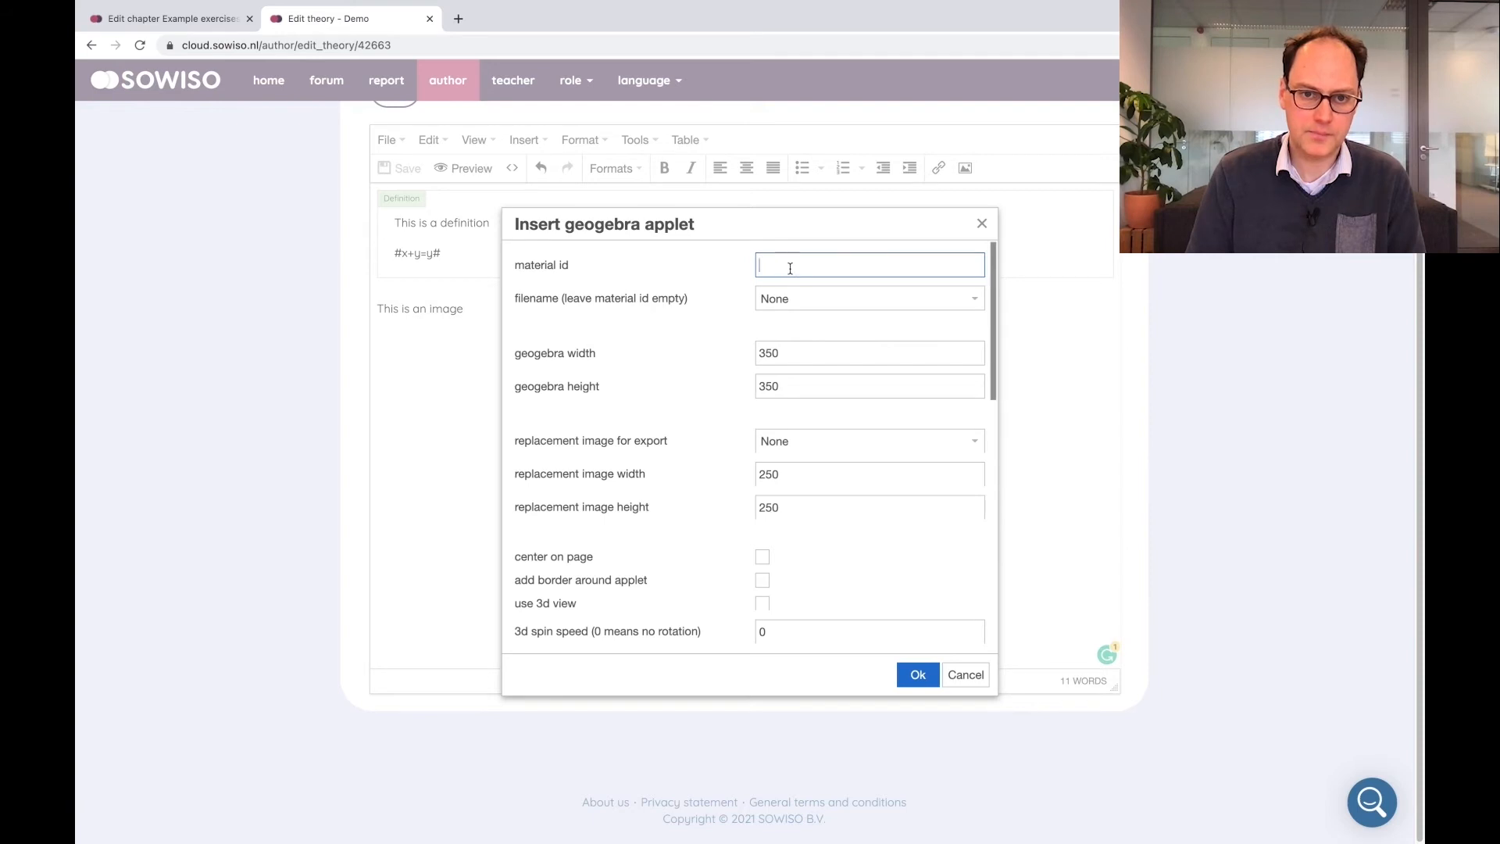
click(982, 224)
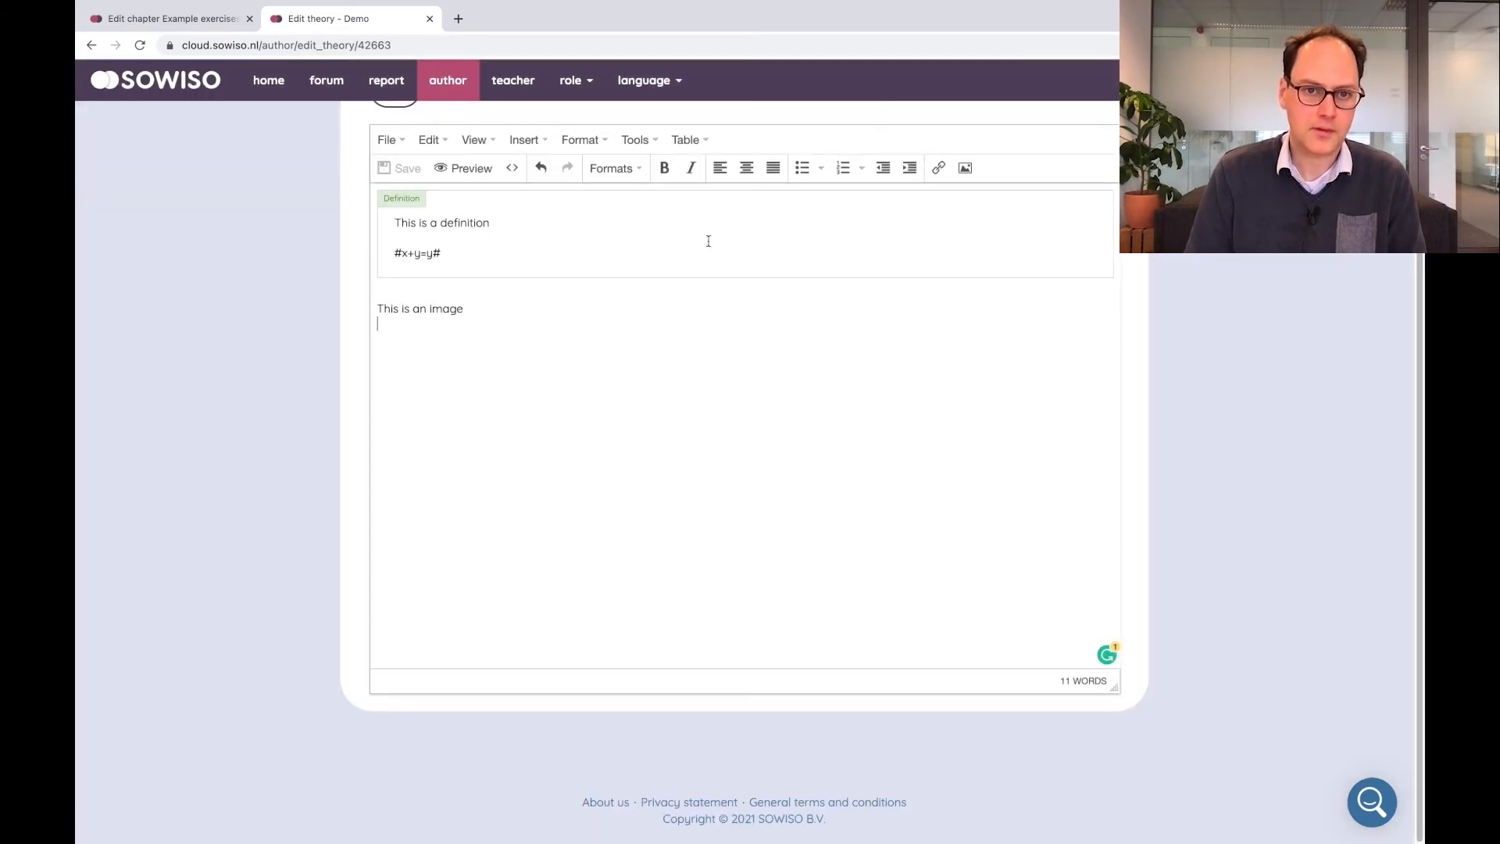
Open the theory text's HTML source code and close it without changes
click(512, 170)
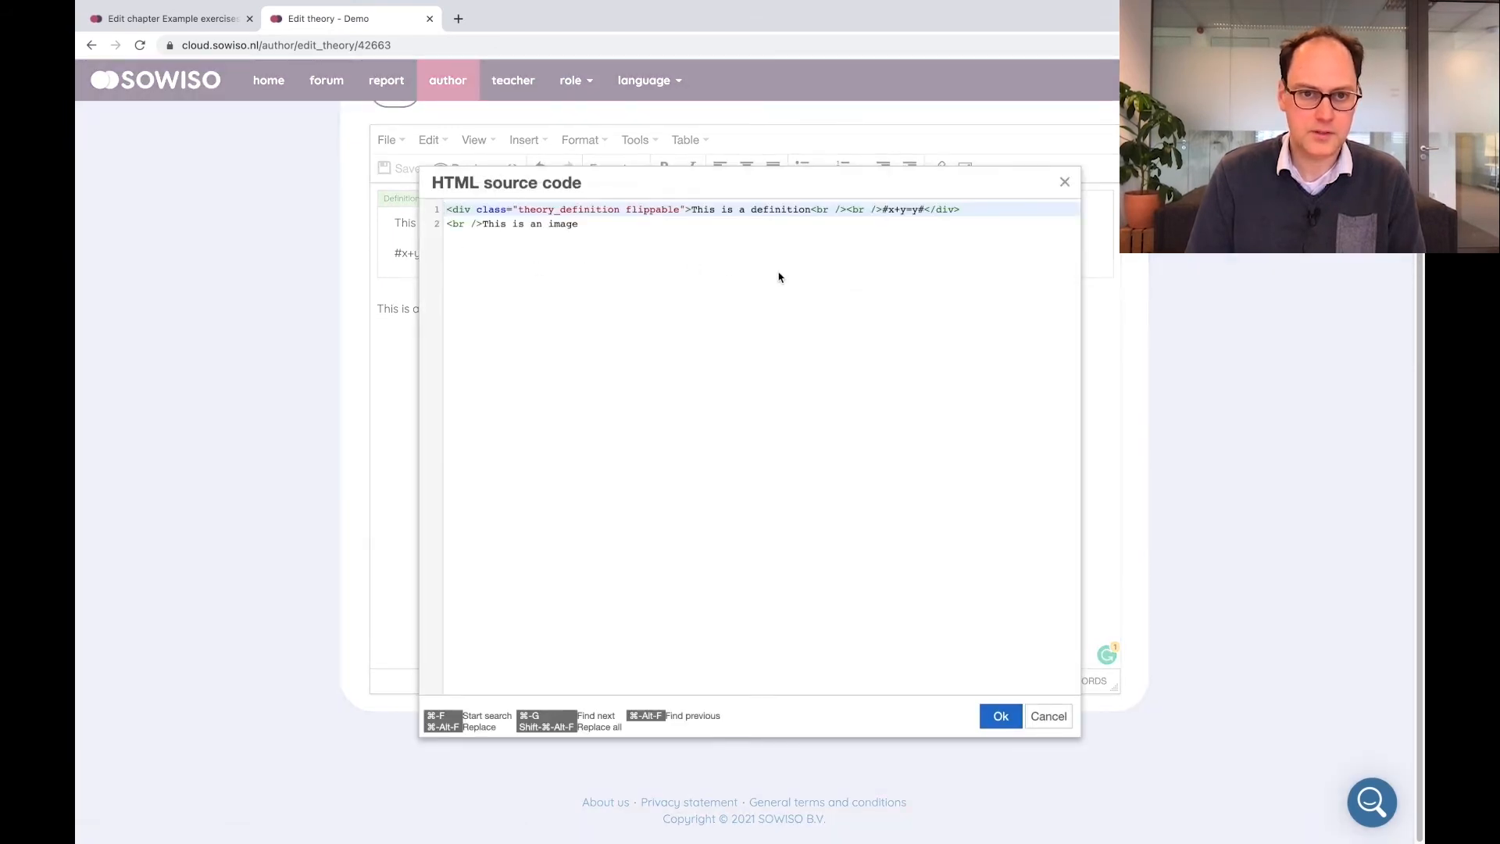
click(608, 226)
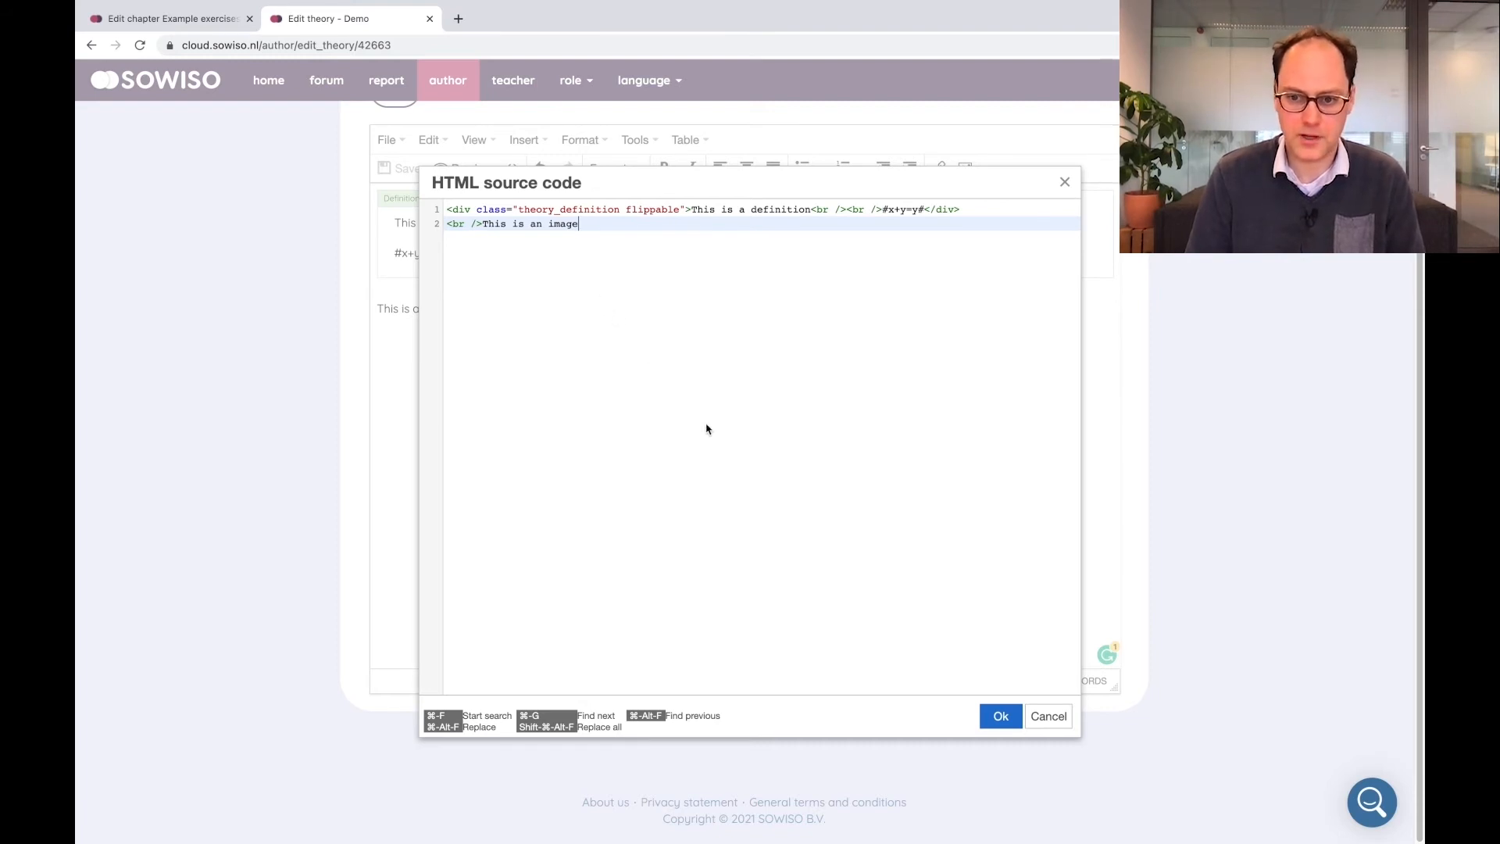
click(1048, 718)
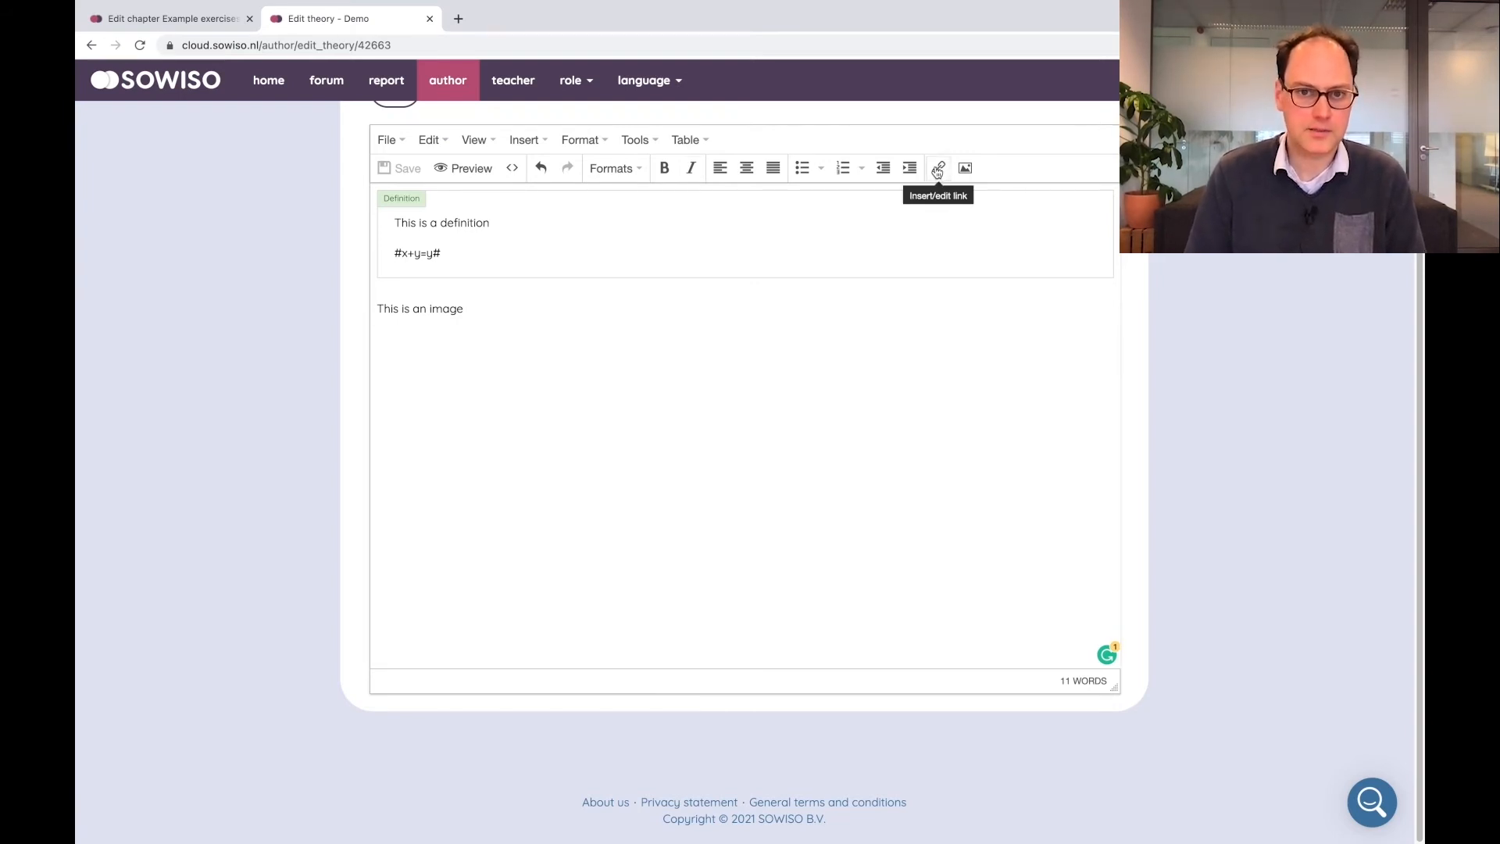
scroll(757, 324, up, 1)
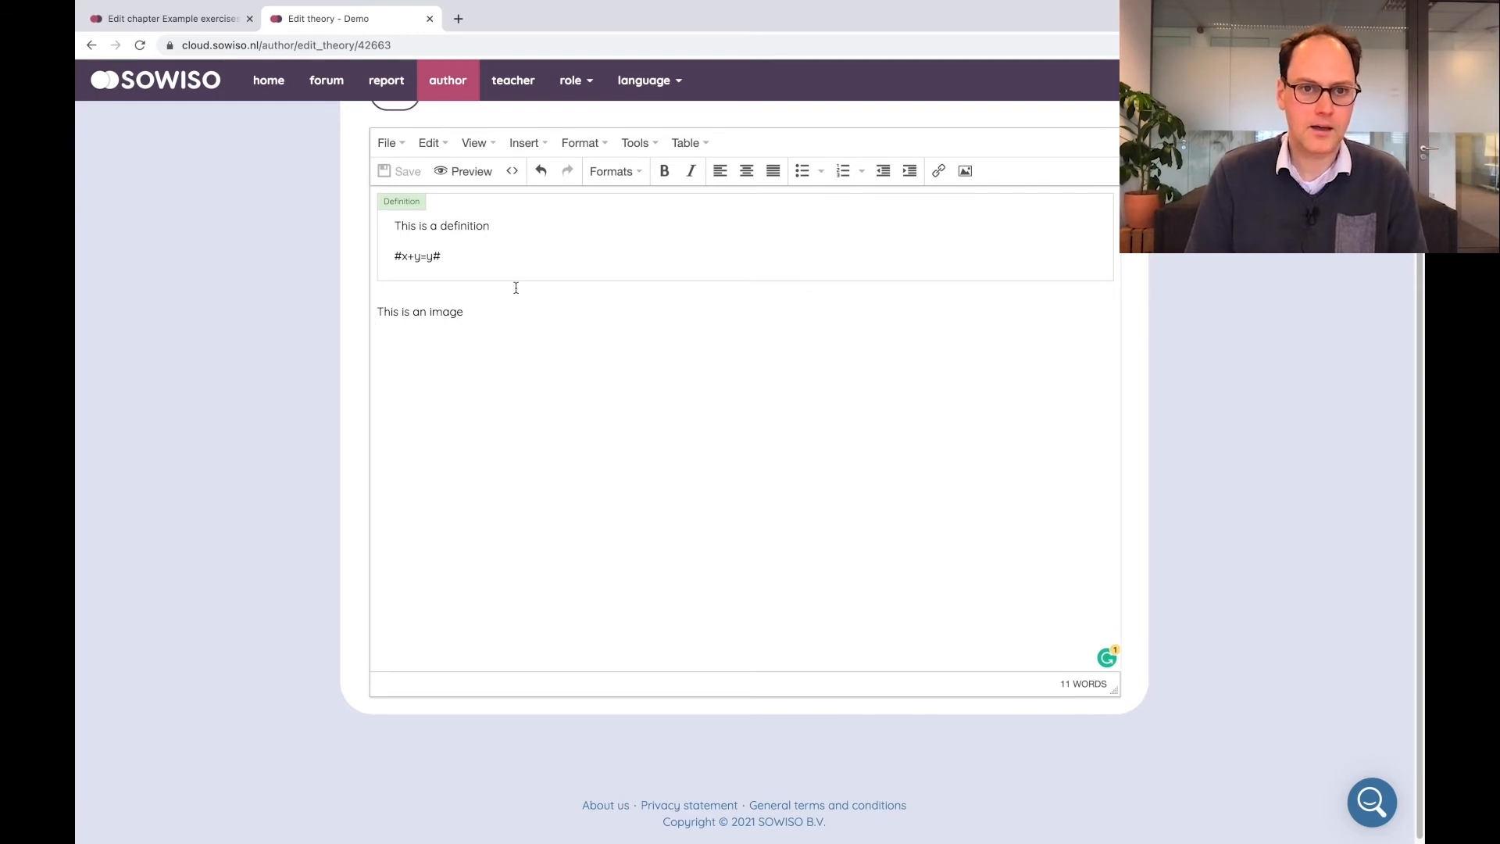
click(430, 143)
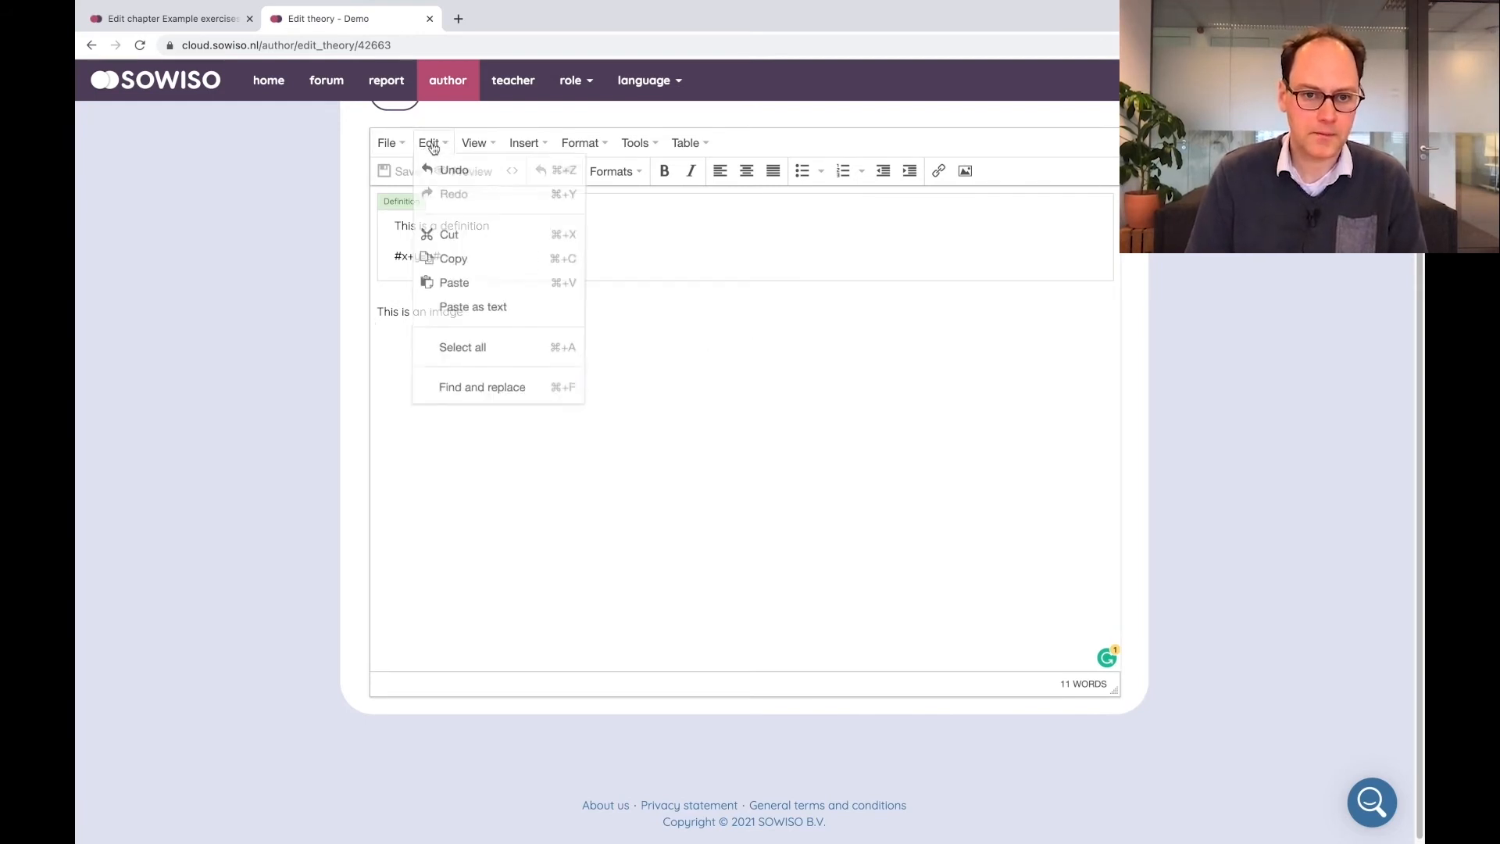
mouse_move(515, 140)
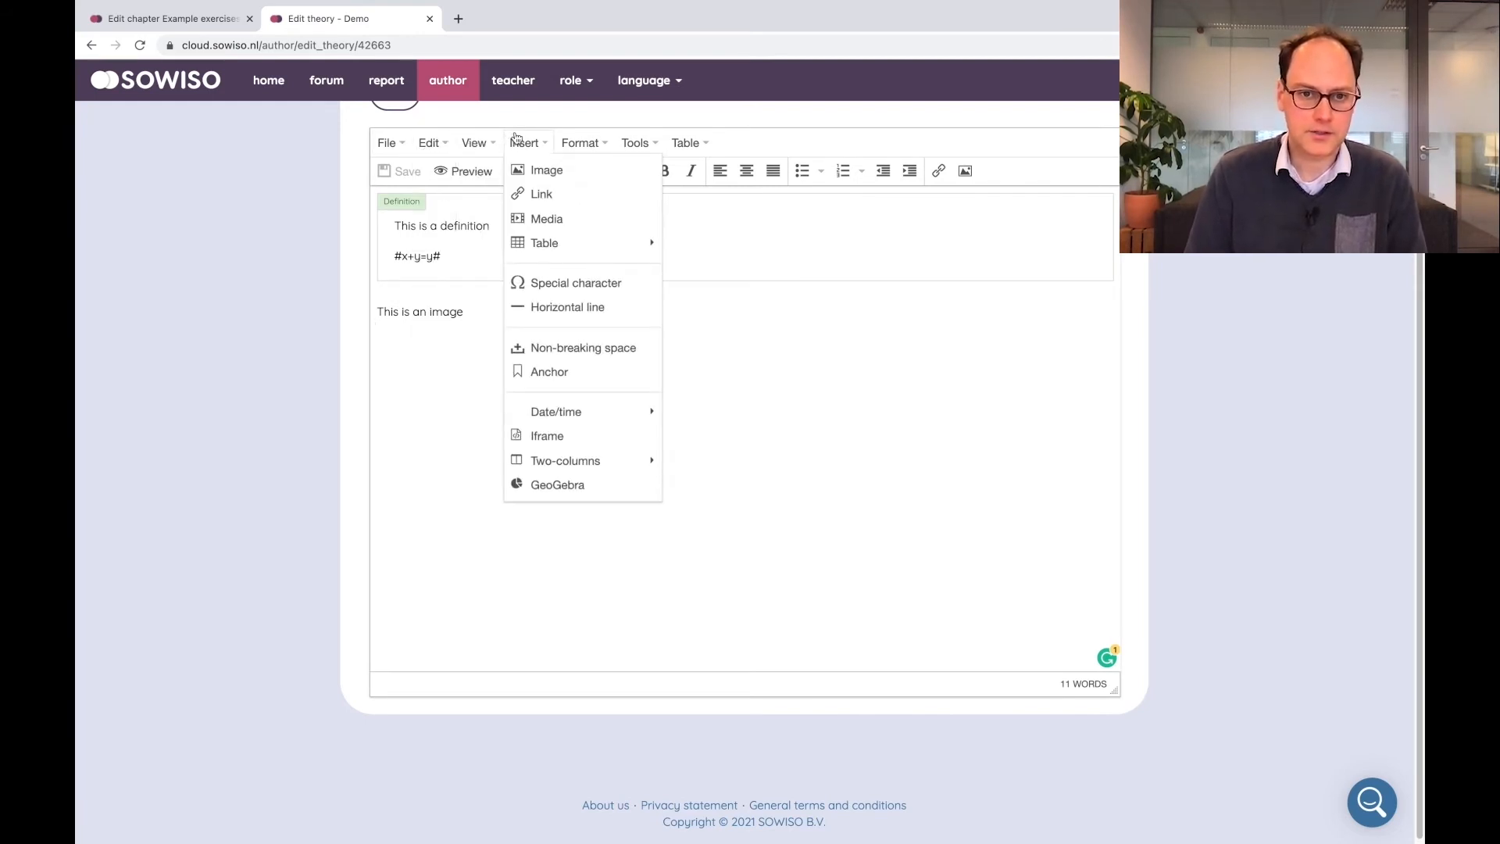
mouse_move(556, 241)
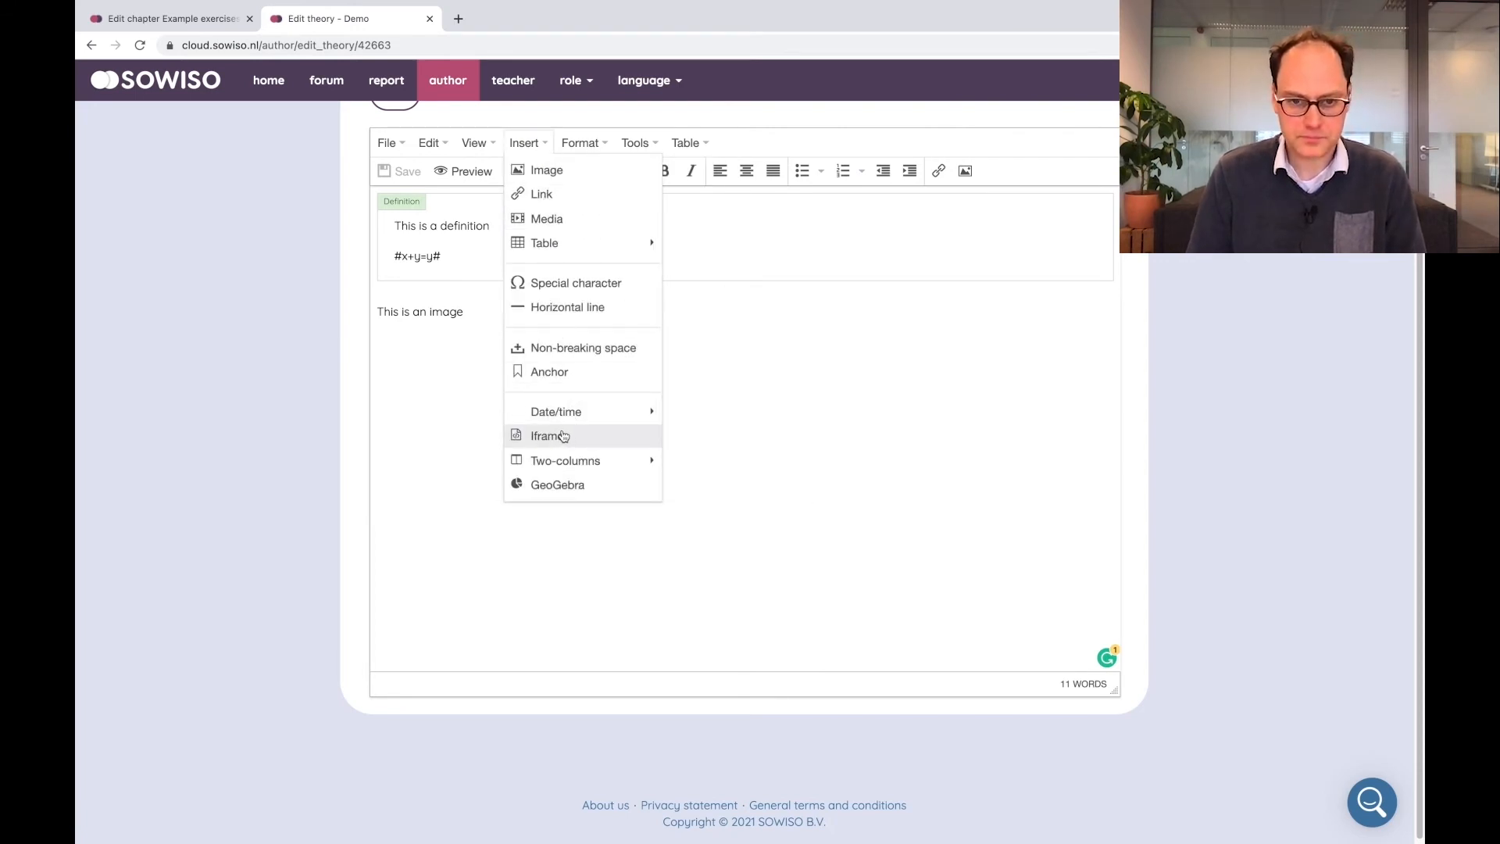
mouse_move(556, 461)
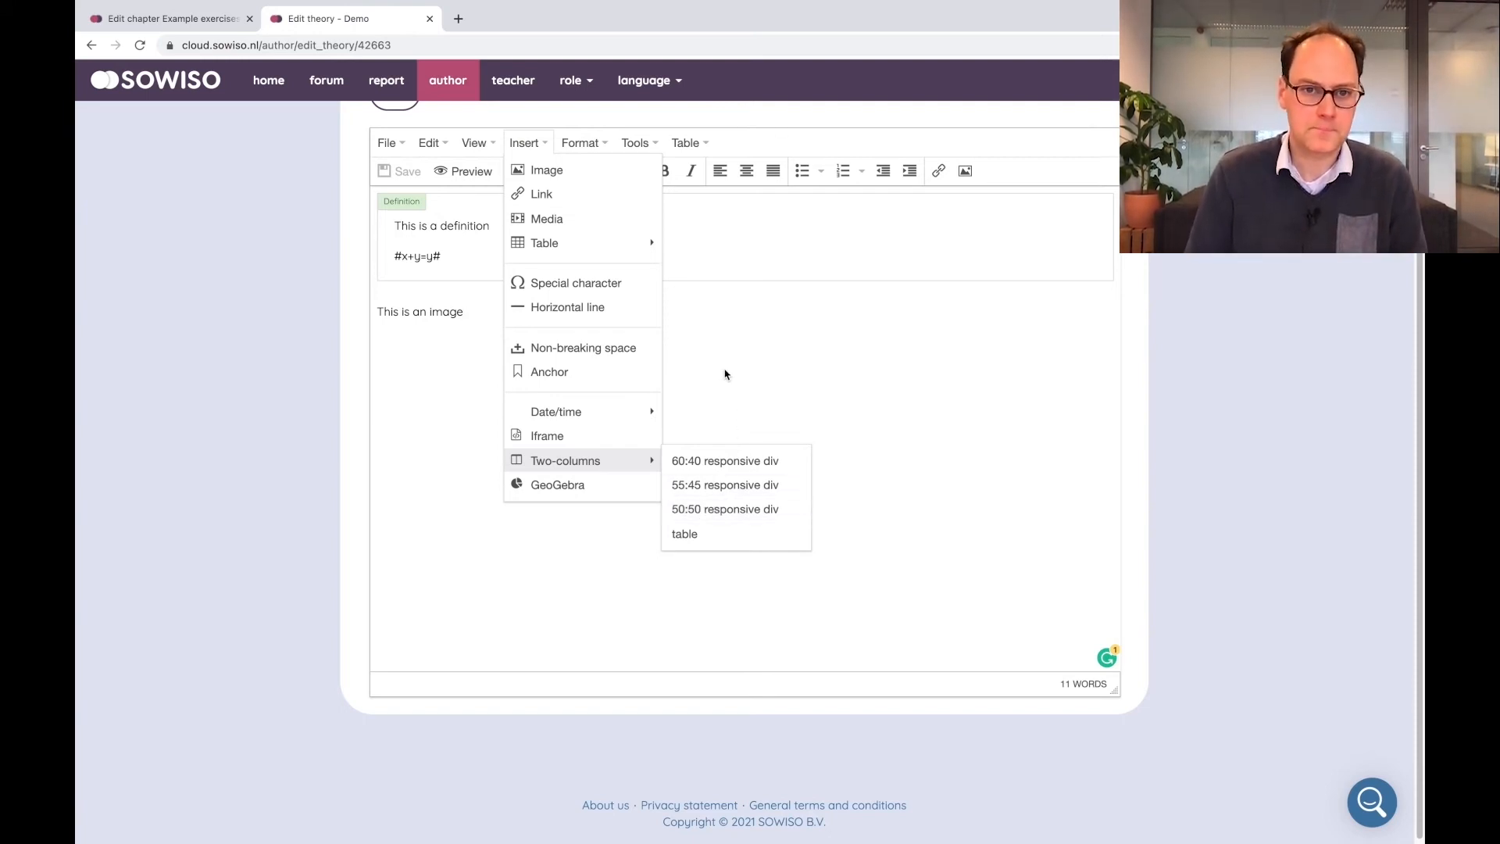
click(715, 271)
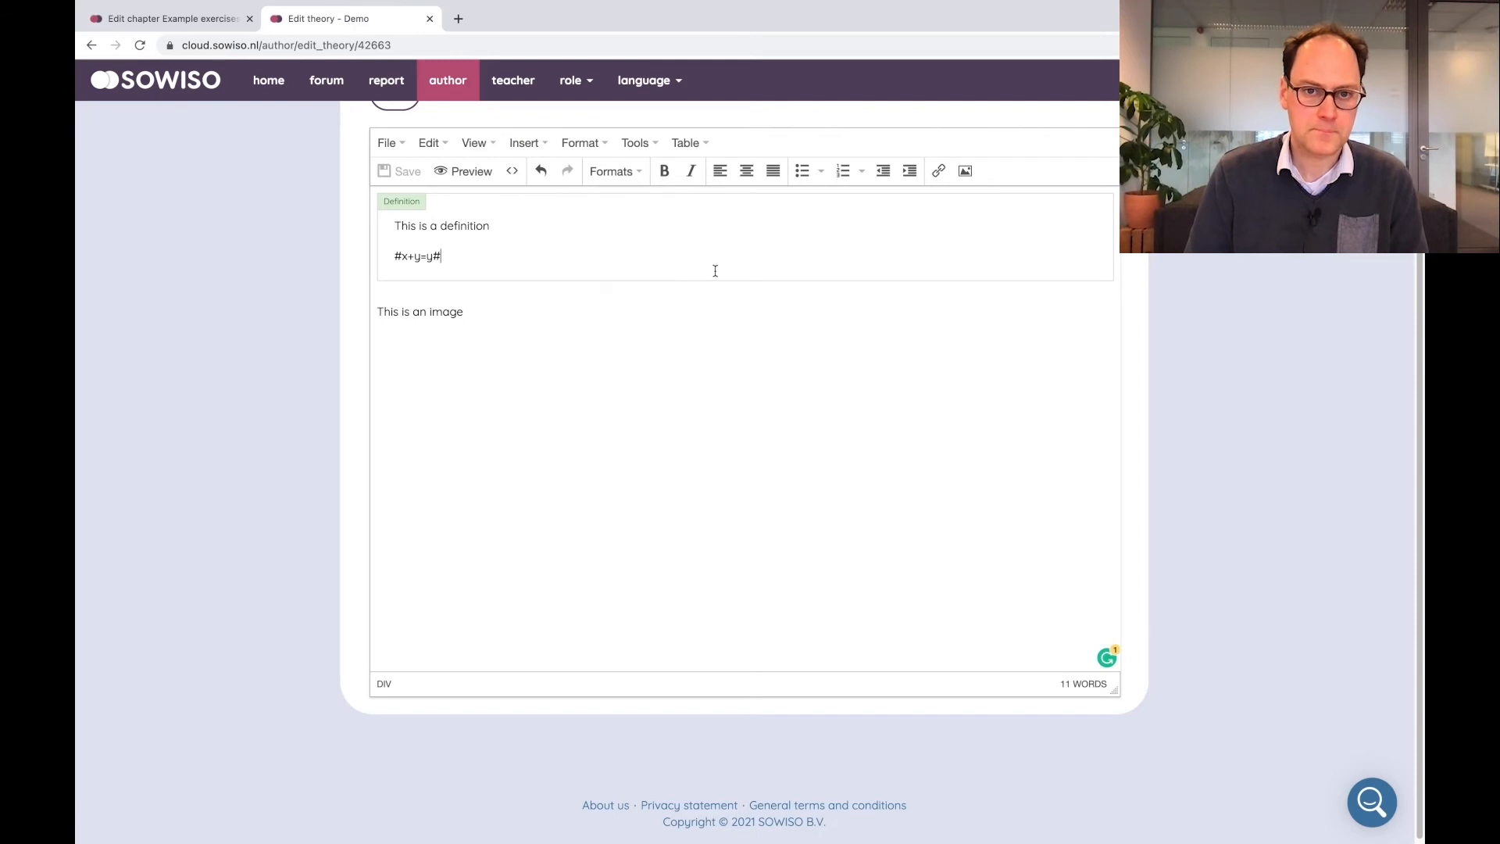
click(588, 147)
click(589, 147)
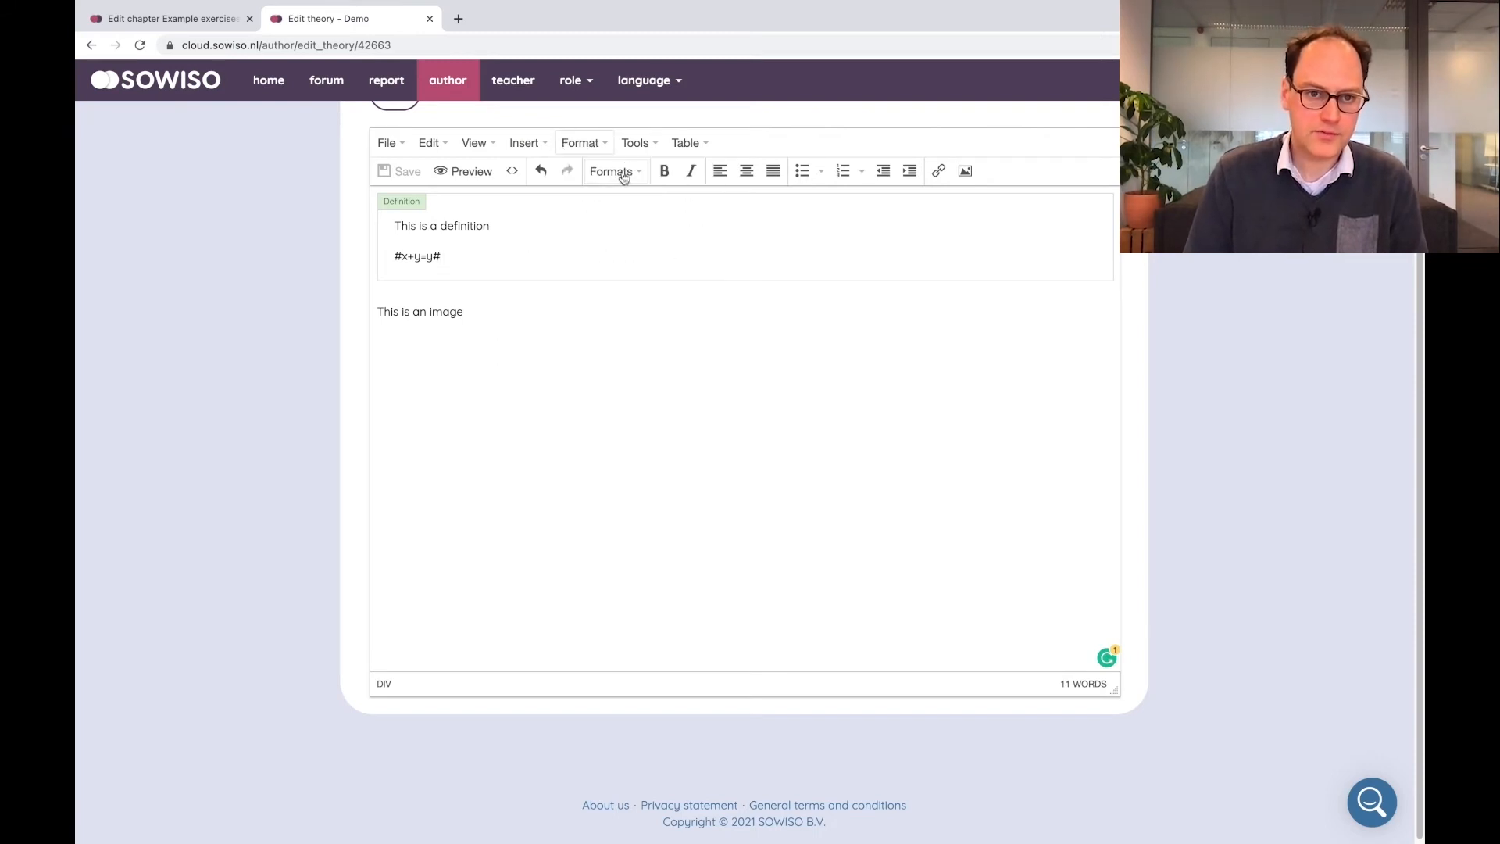
Wrap the line "This is an image" in a More theory expandable block and save
drag(499, 315, 376, 303)
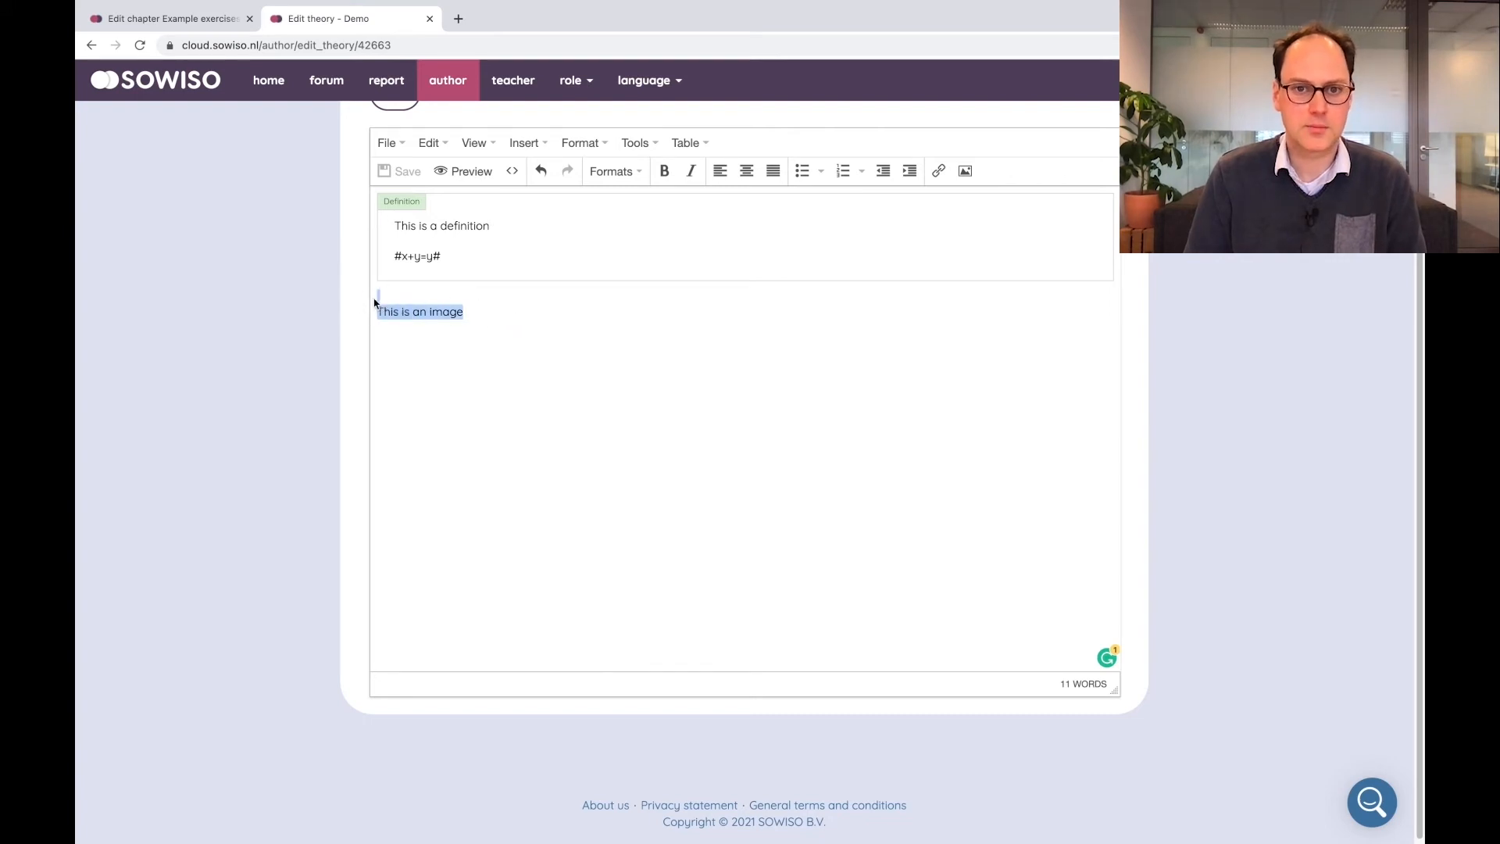
click(614, 182)
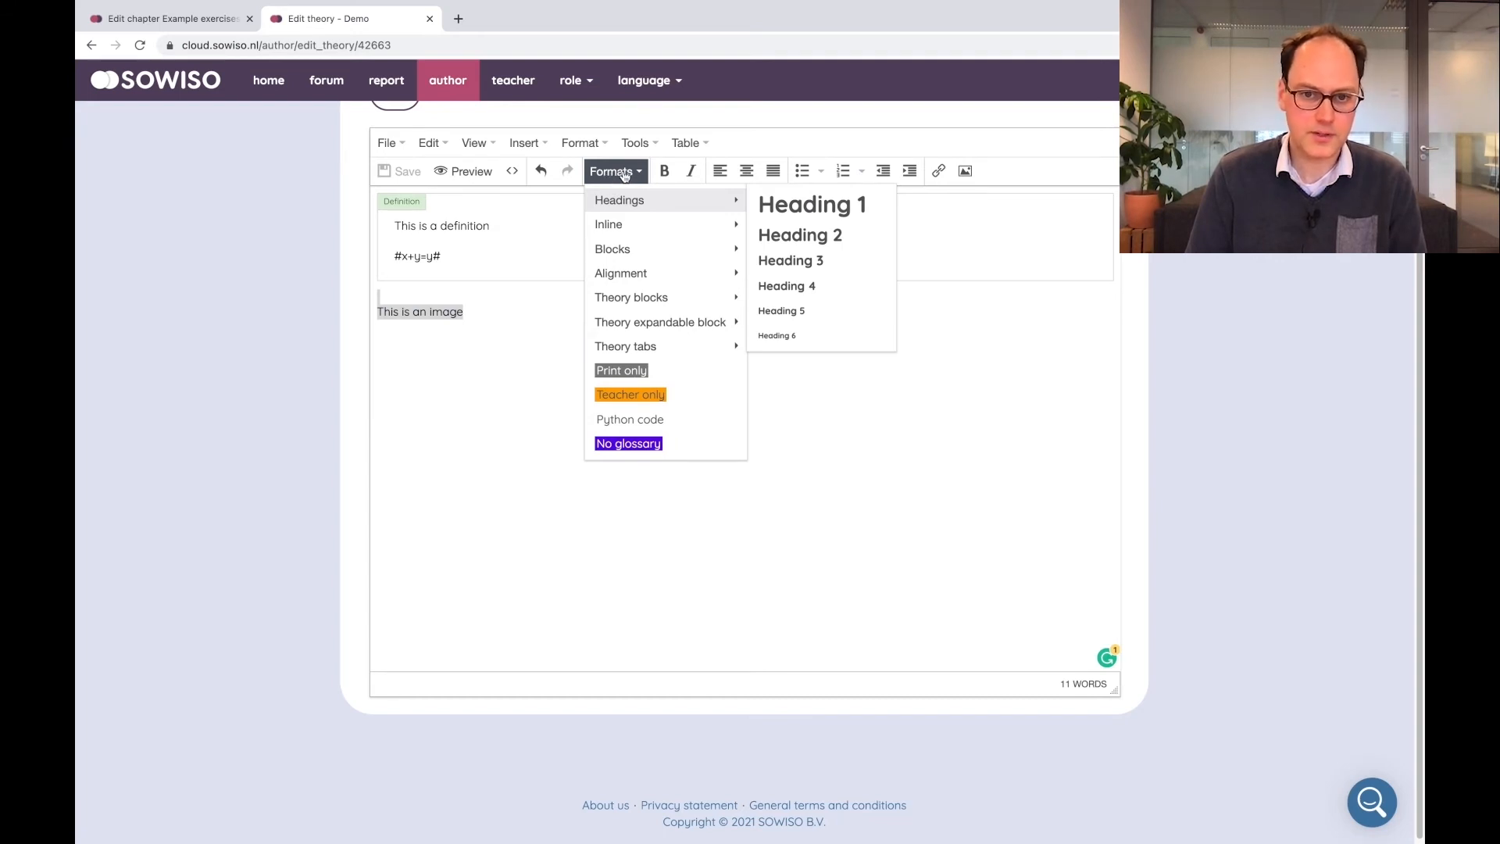
mouse_move(682, 322)
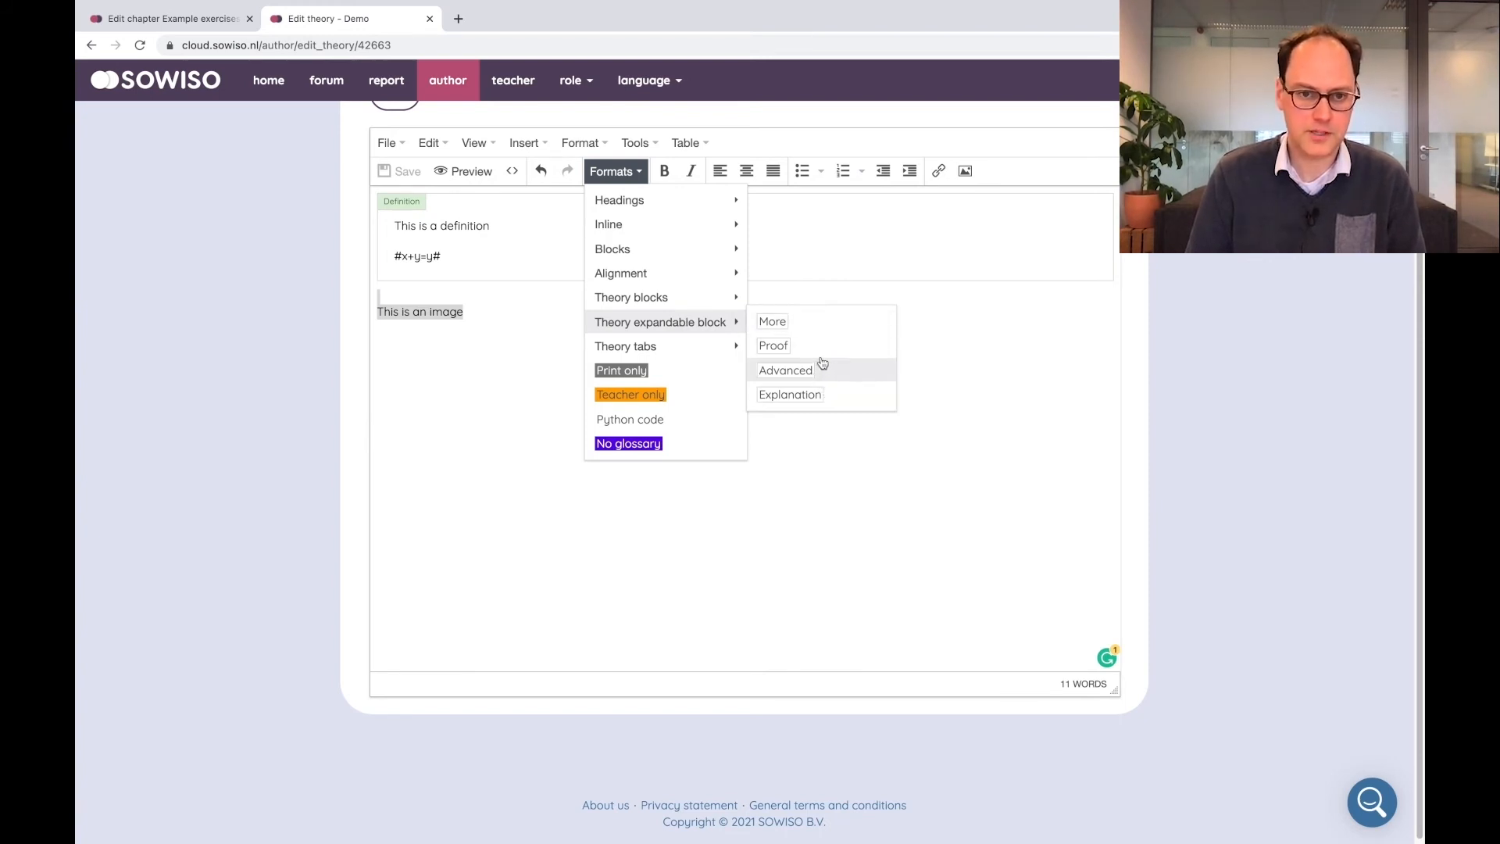
click(818, 334)
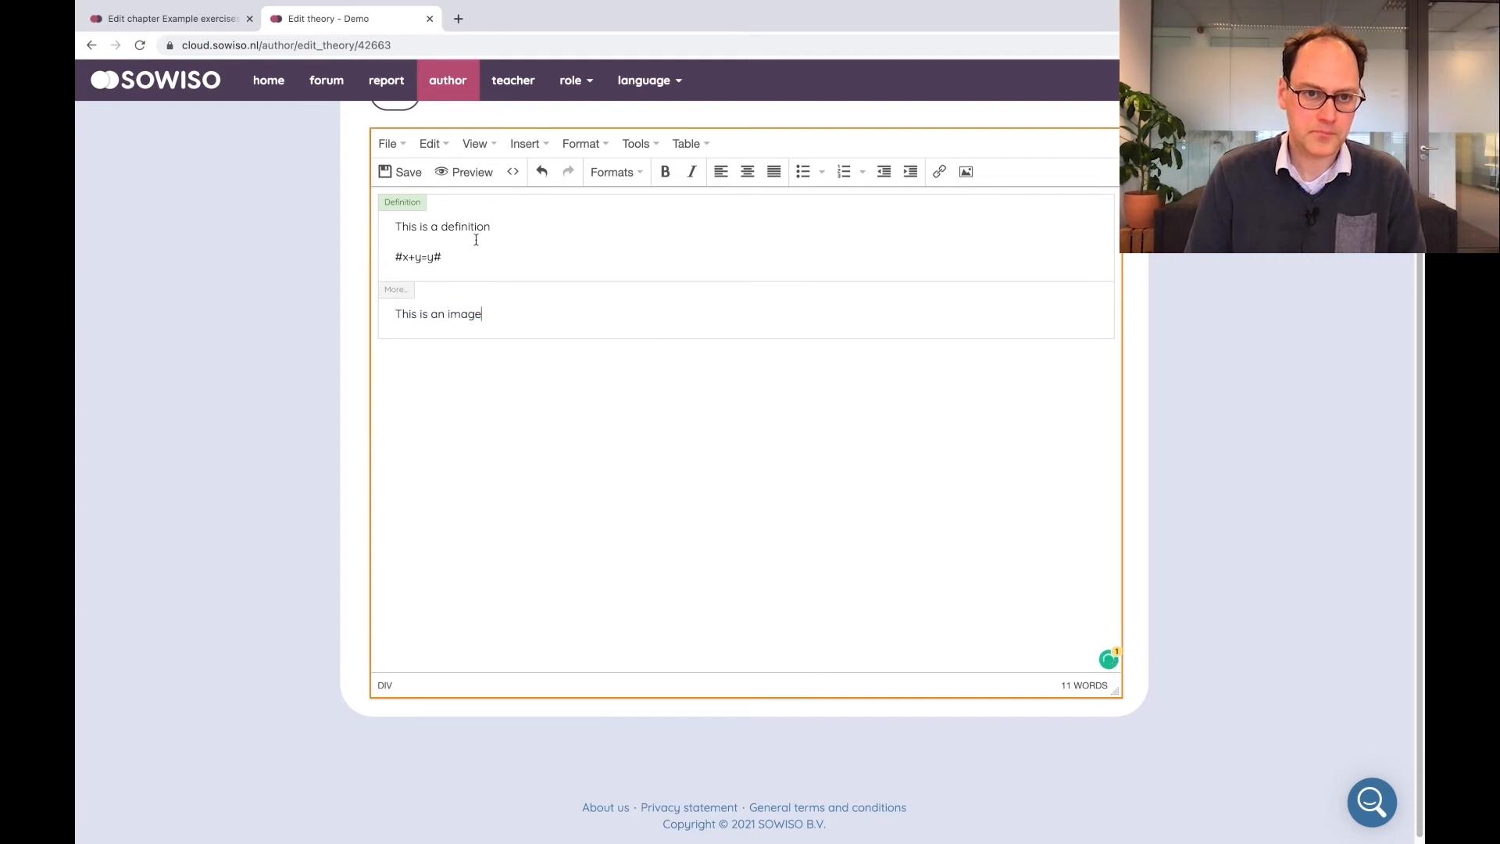
click(400, 173)
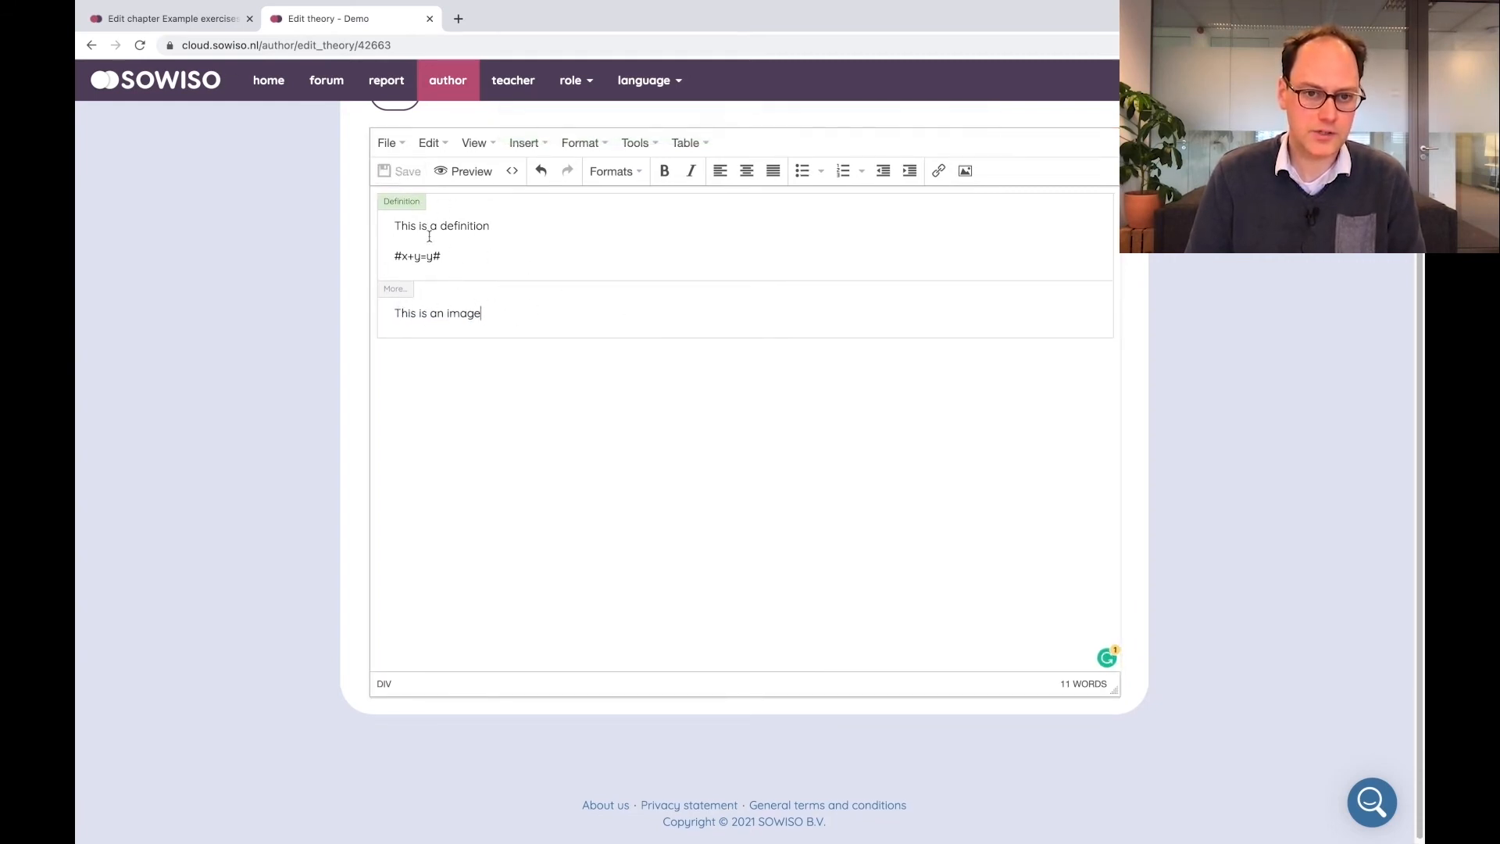
Preview the theory page, expand the More block, and return to the theory editor
click(467, 171)
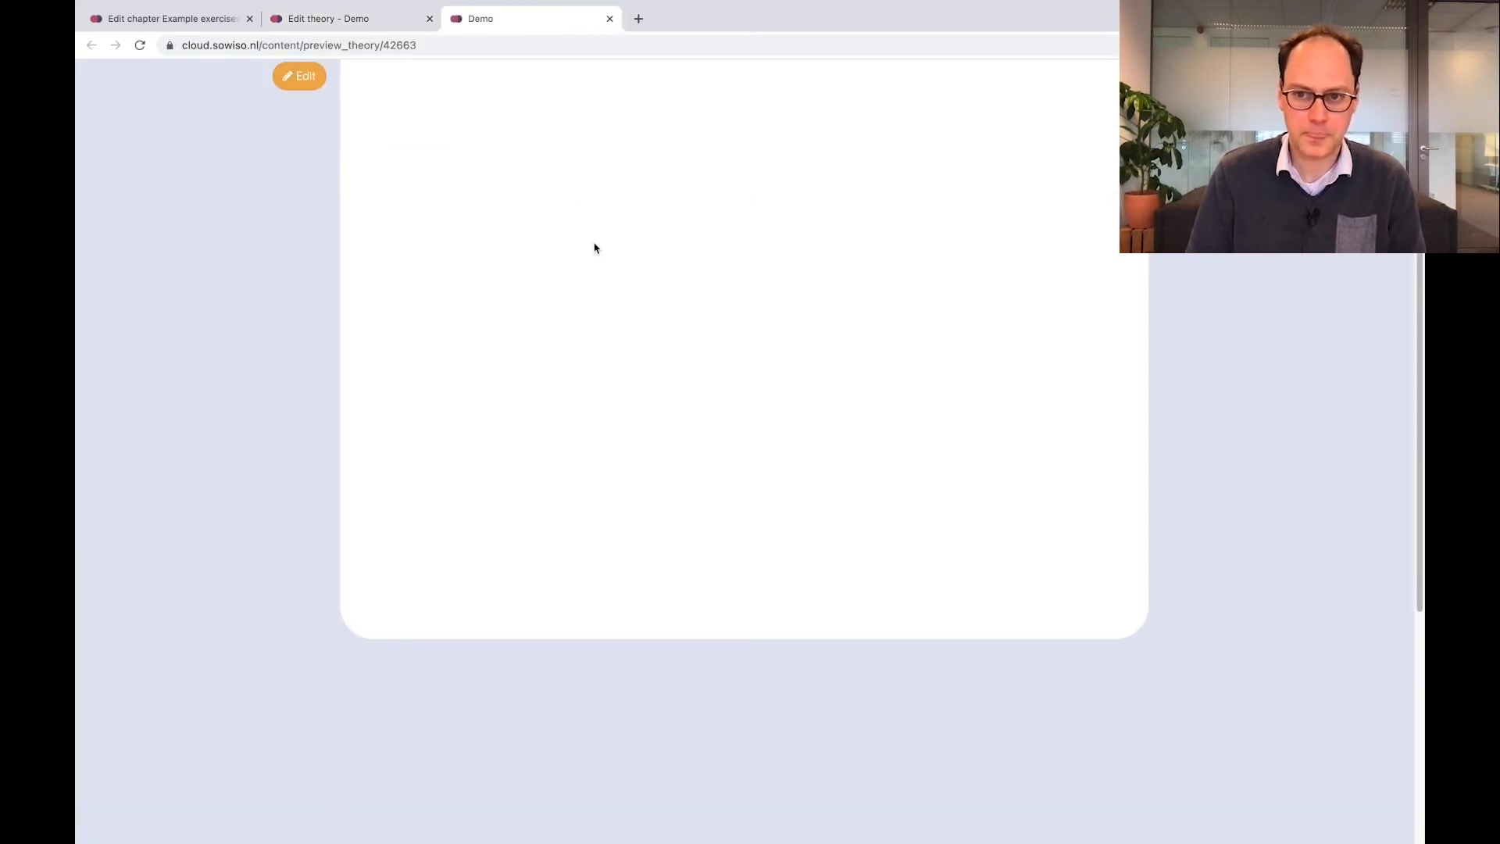
click(1111, 297)
click(1109, 296)
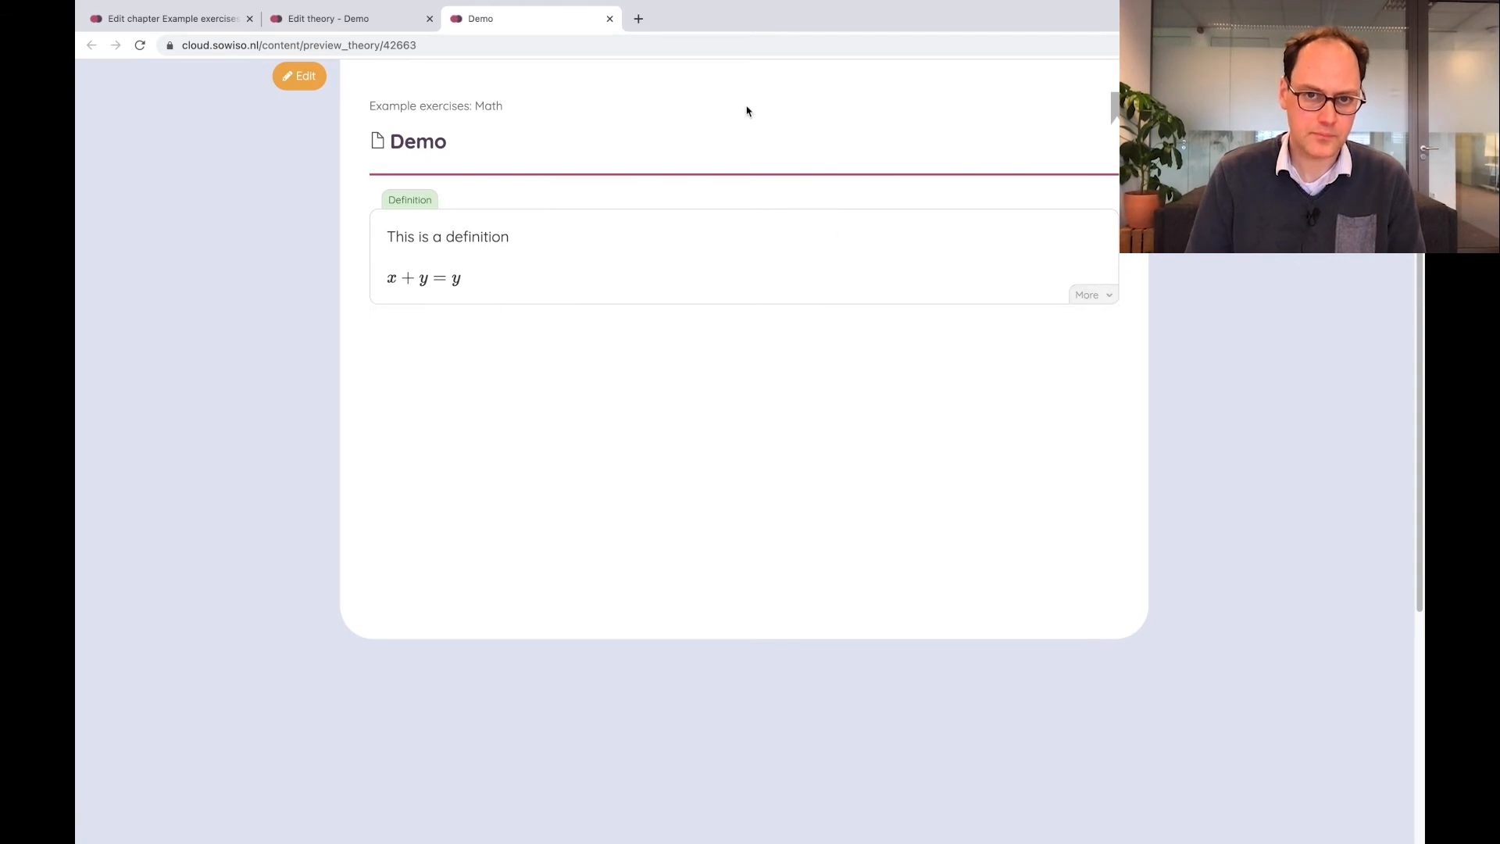
click(609, 18)
click(395, 315)
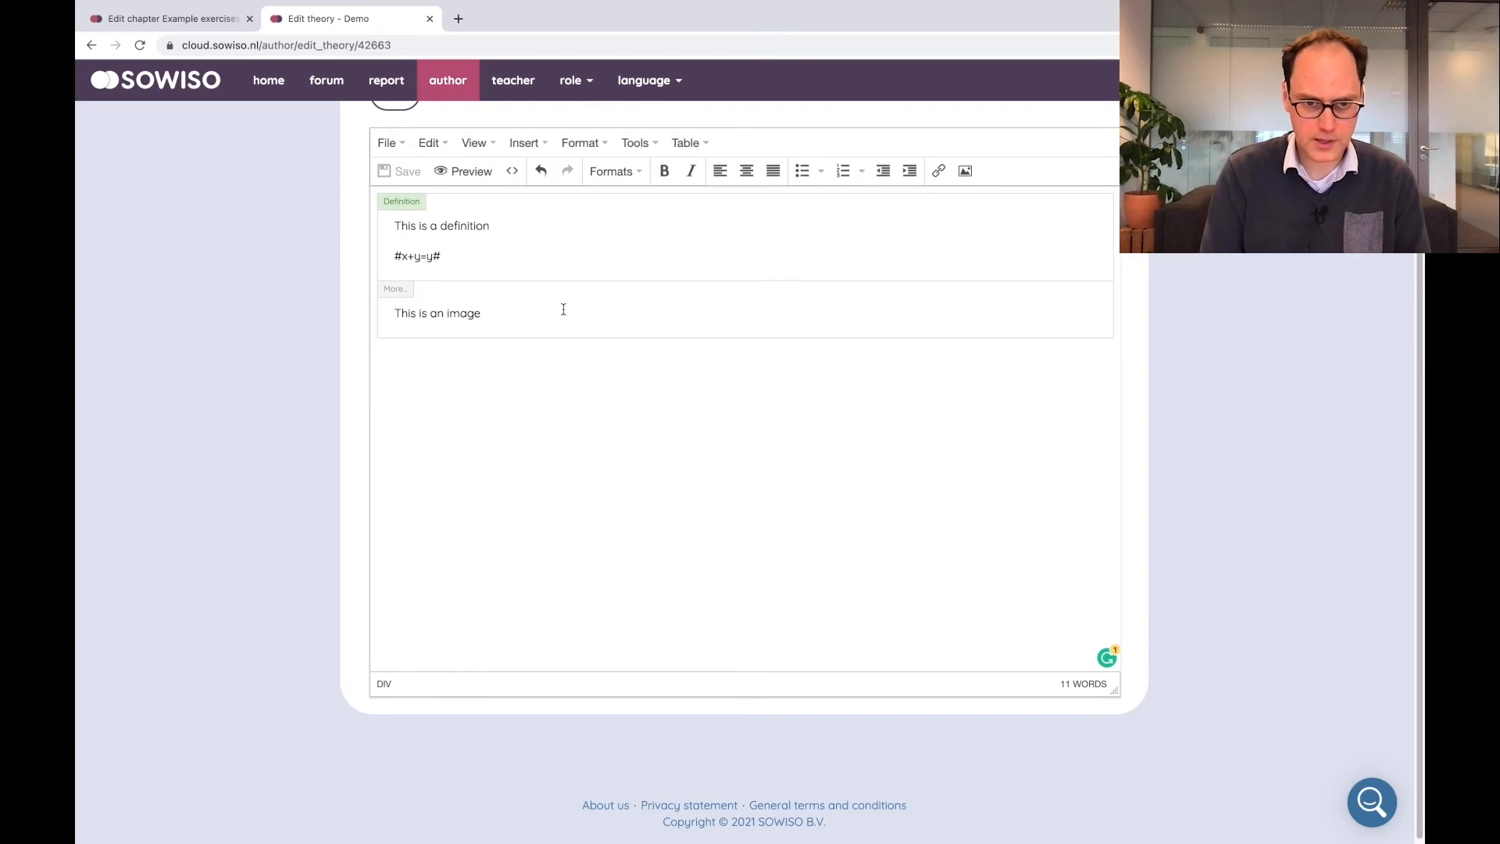
Add the text "Image" at the start of the expandable block, format it as a Block header, and save
text(The)
key(shift+Home)
text(Image)
key(shift+Home)
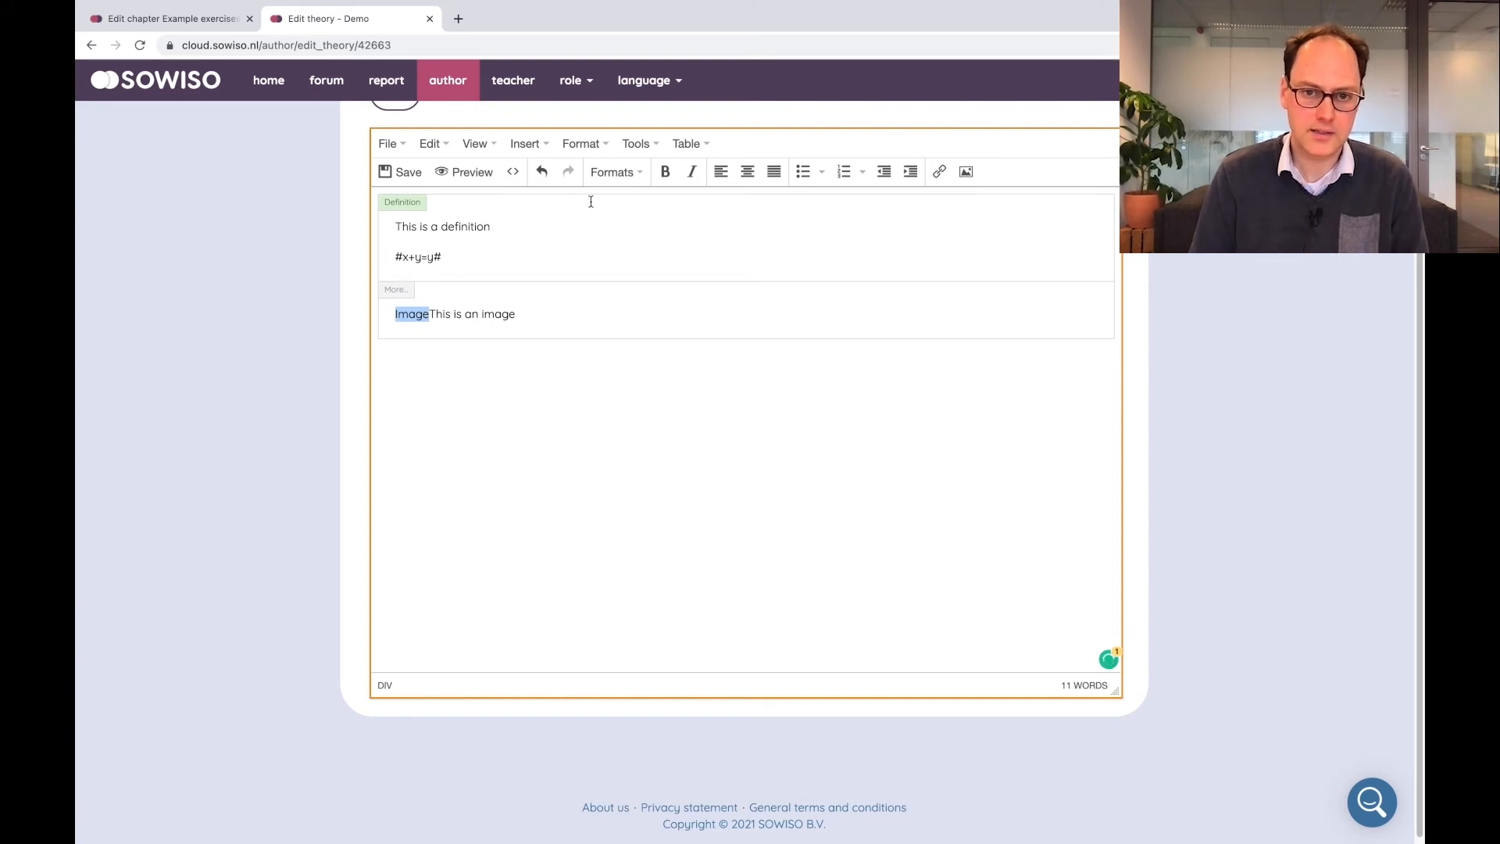
click(614, 172)
mouse_move(692, 296)
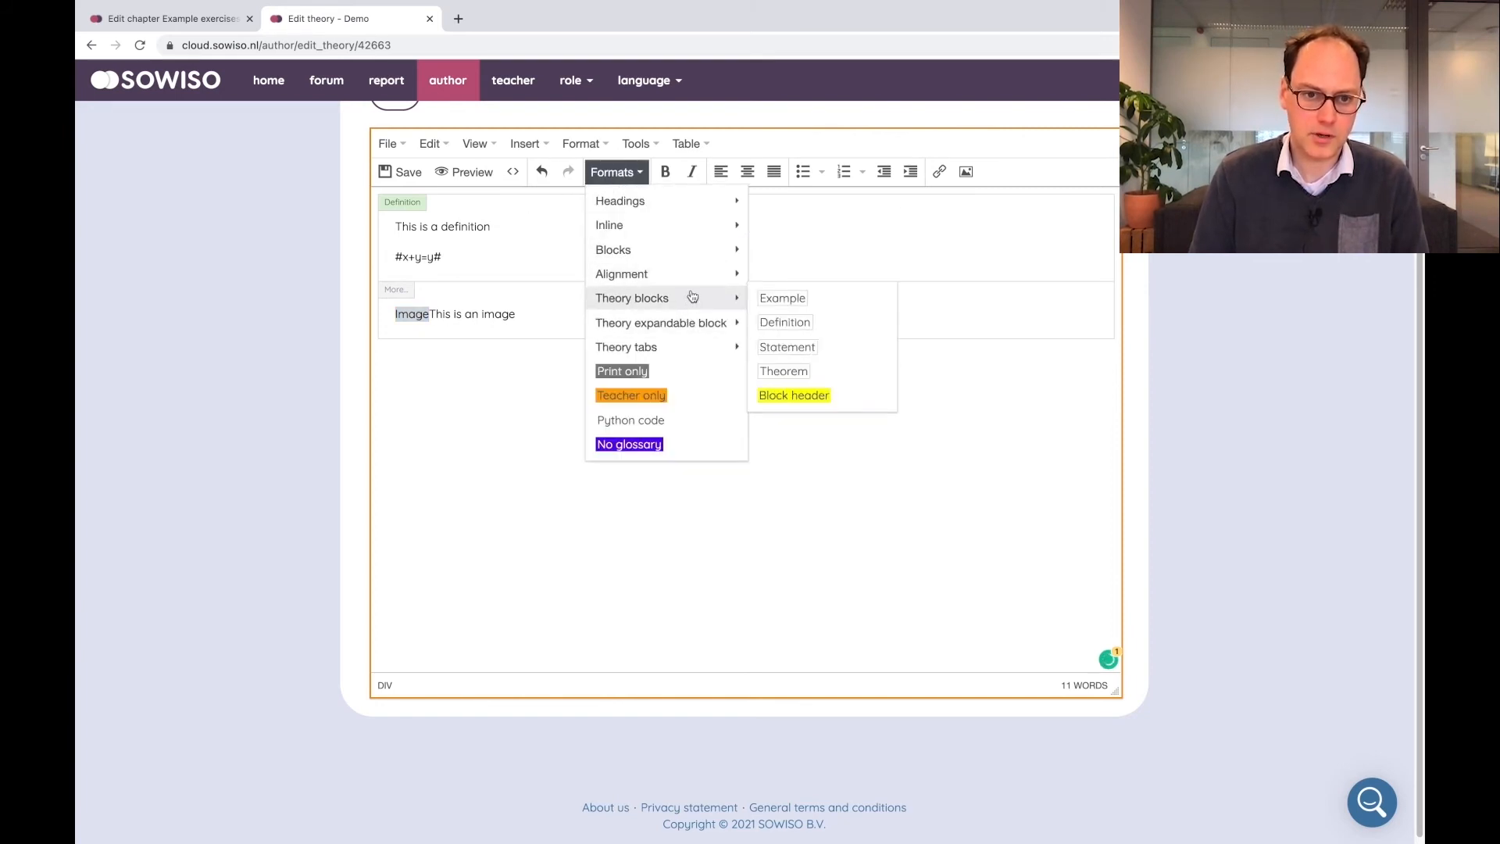
click(805, 397)
click(470, 328)
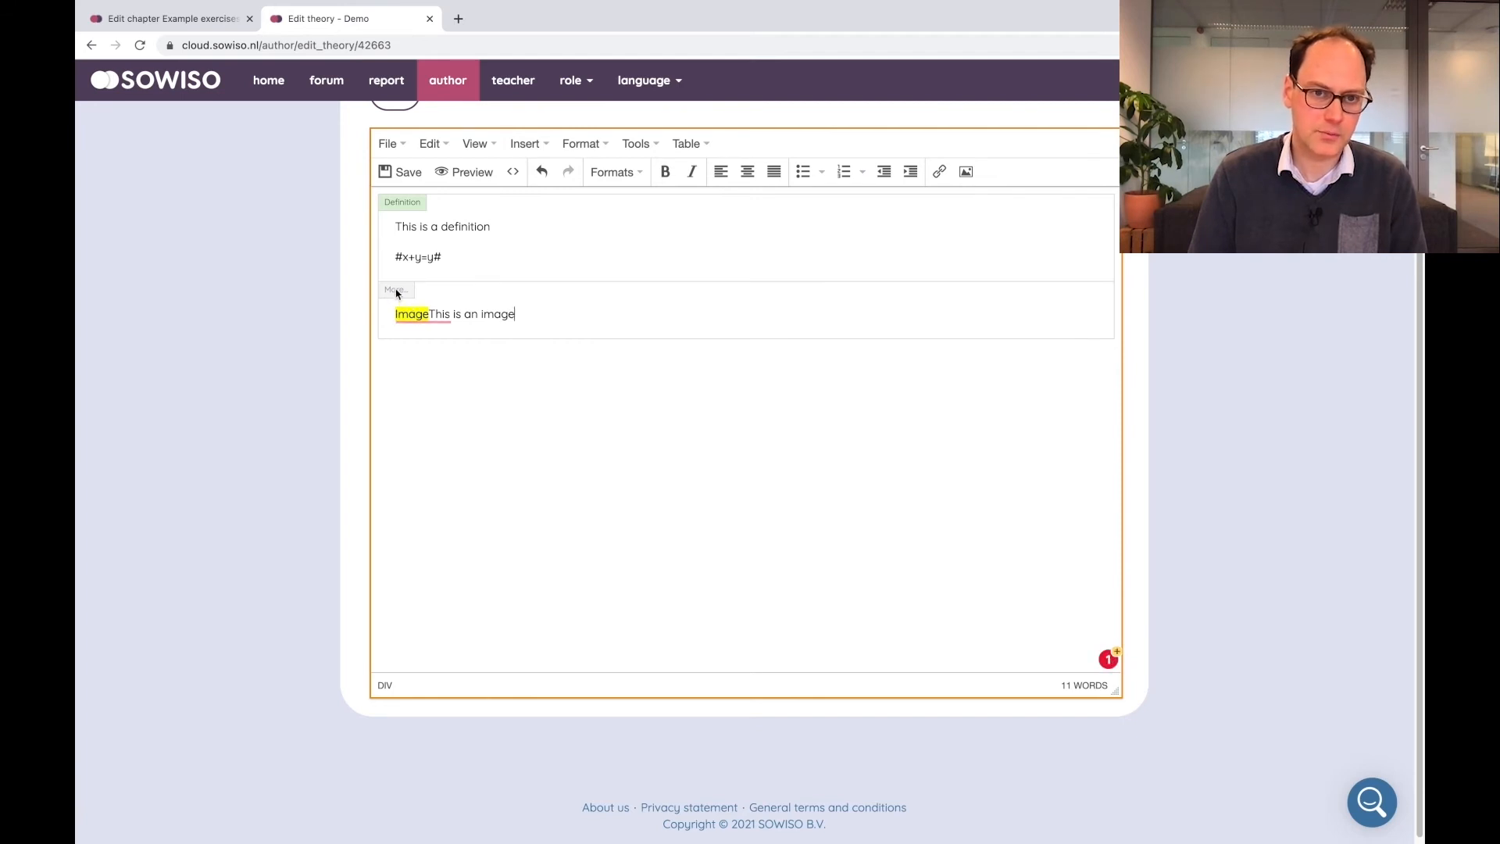
click(402, 173)
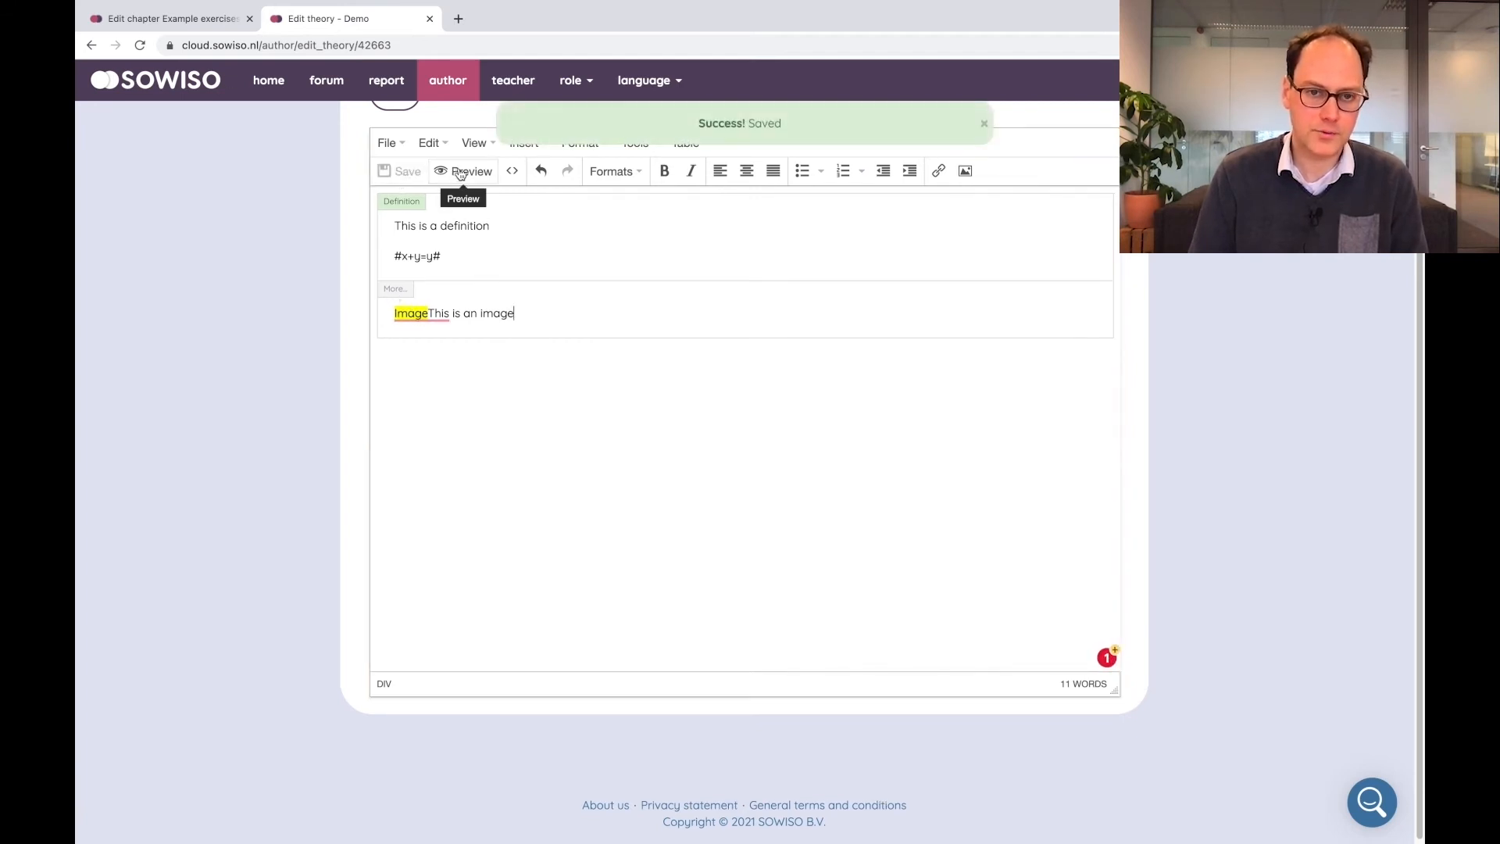
Preview the theory page and toggle open the expandable Image block
click(461, 173)
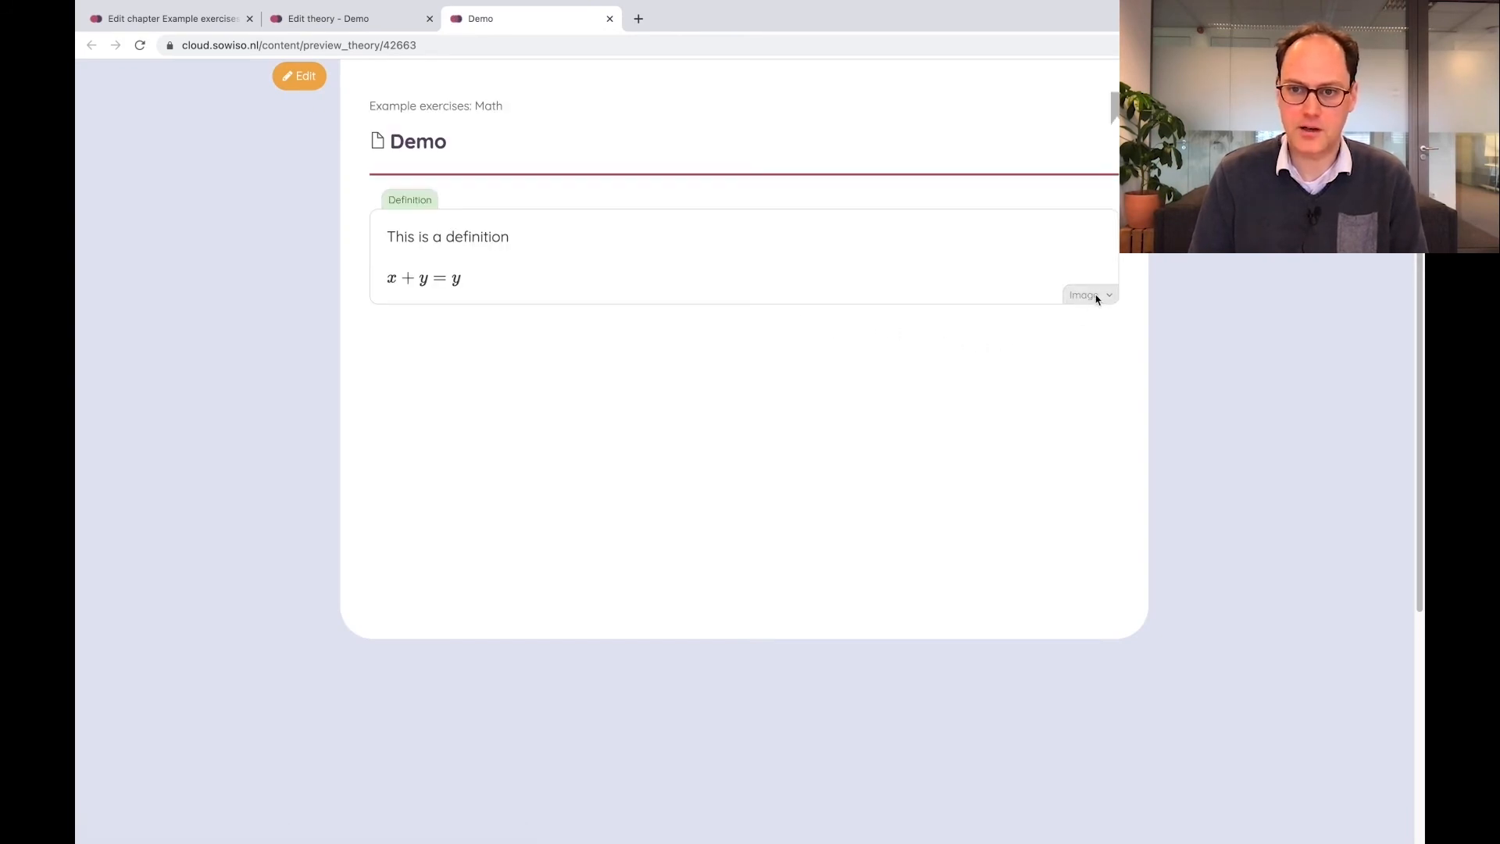
click(1109, 296)
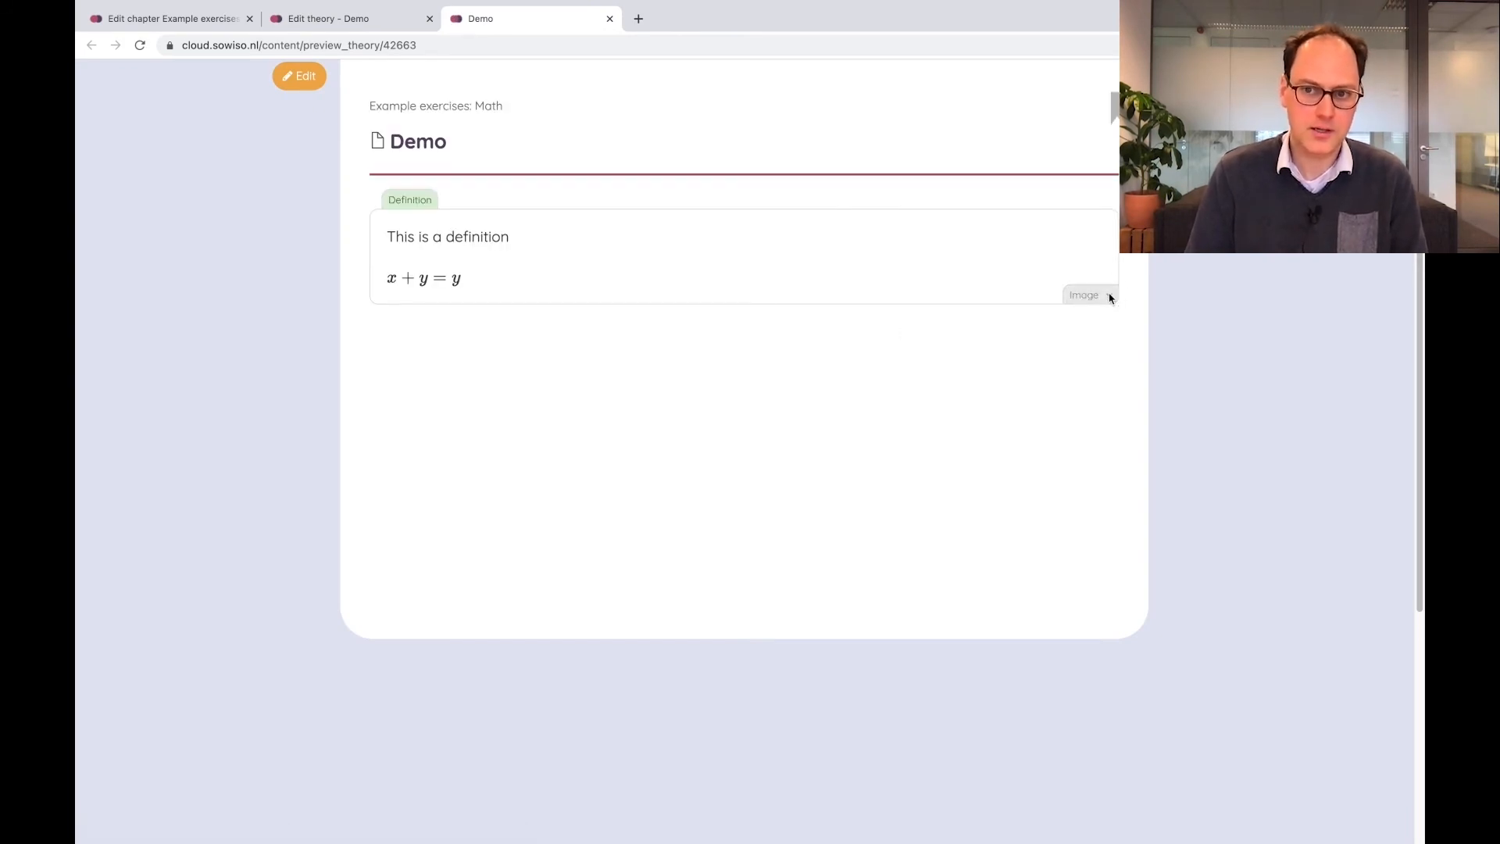